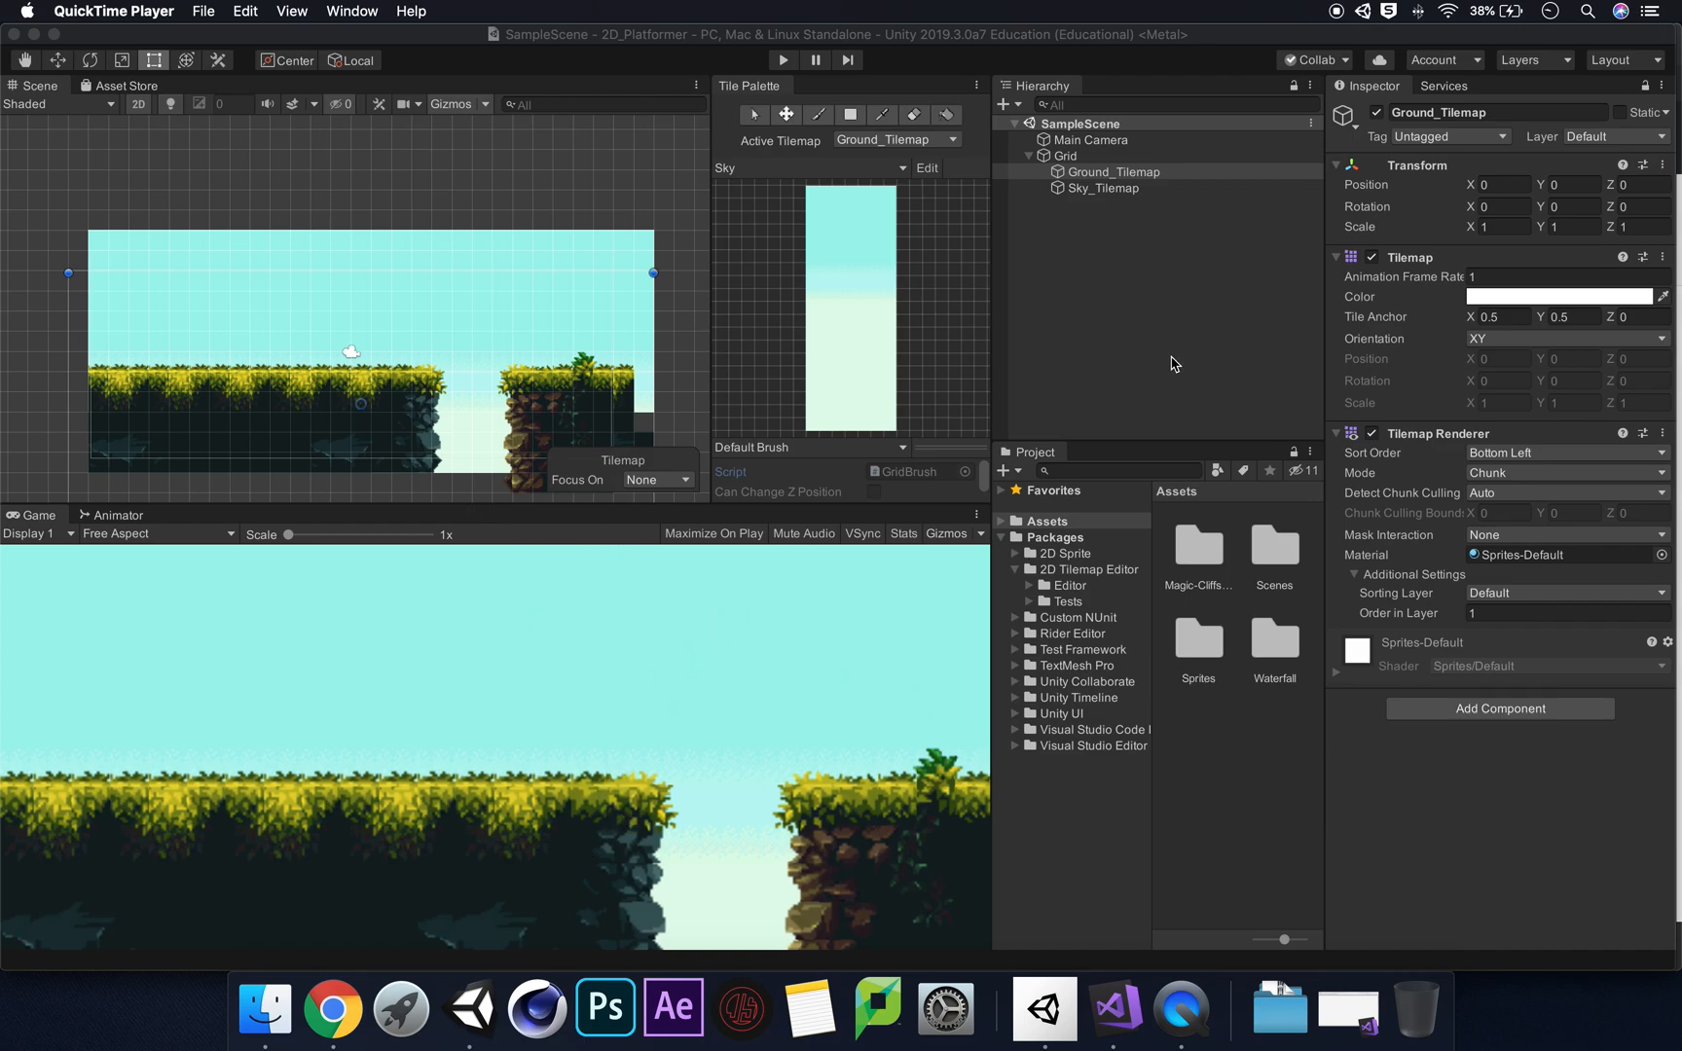
Step: Check Sky_Tilemap, make Ground_Tilemap the active tilemap, and display the Ground Items palette
click(1121, 194)
click(1122, 194)
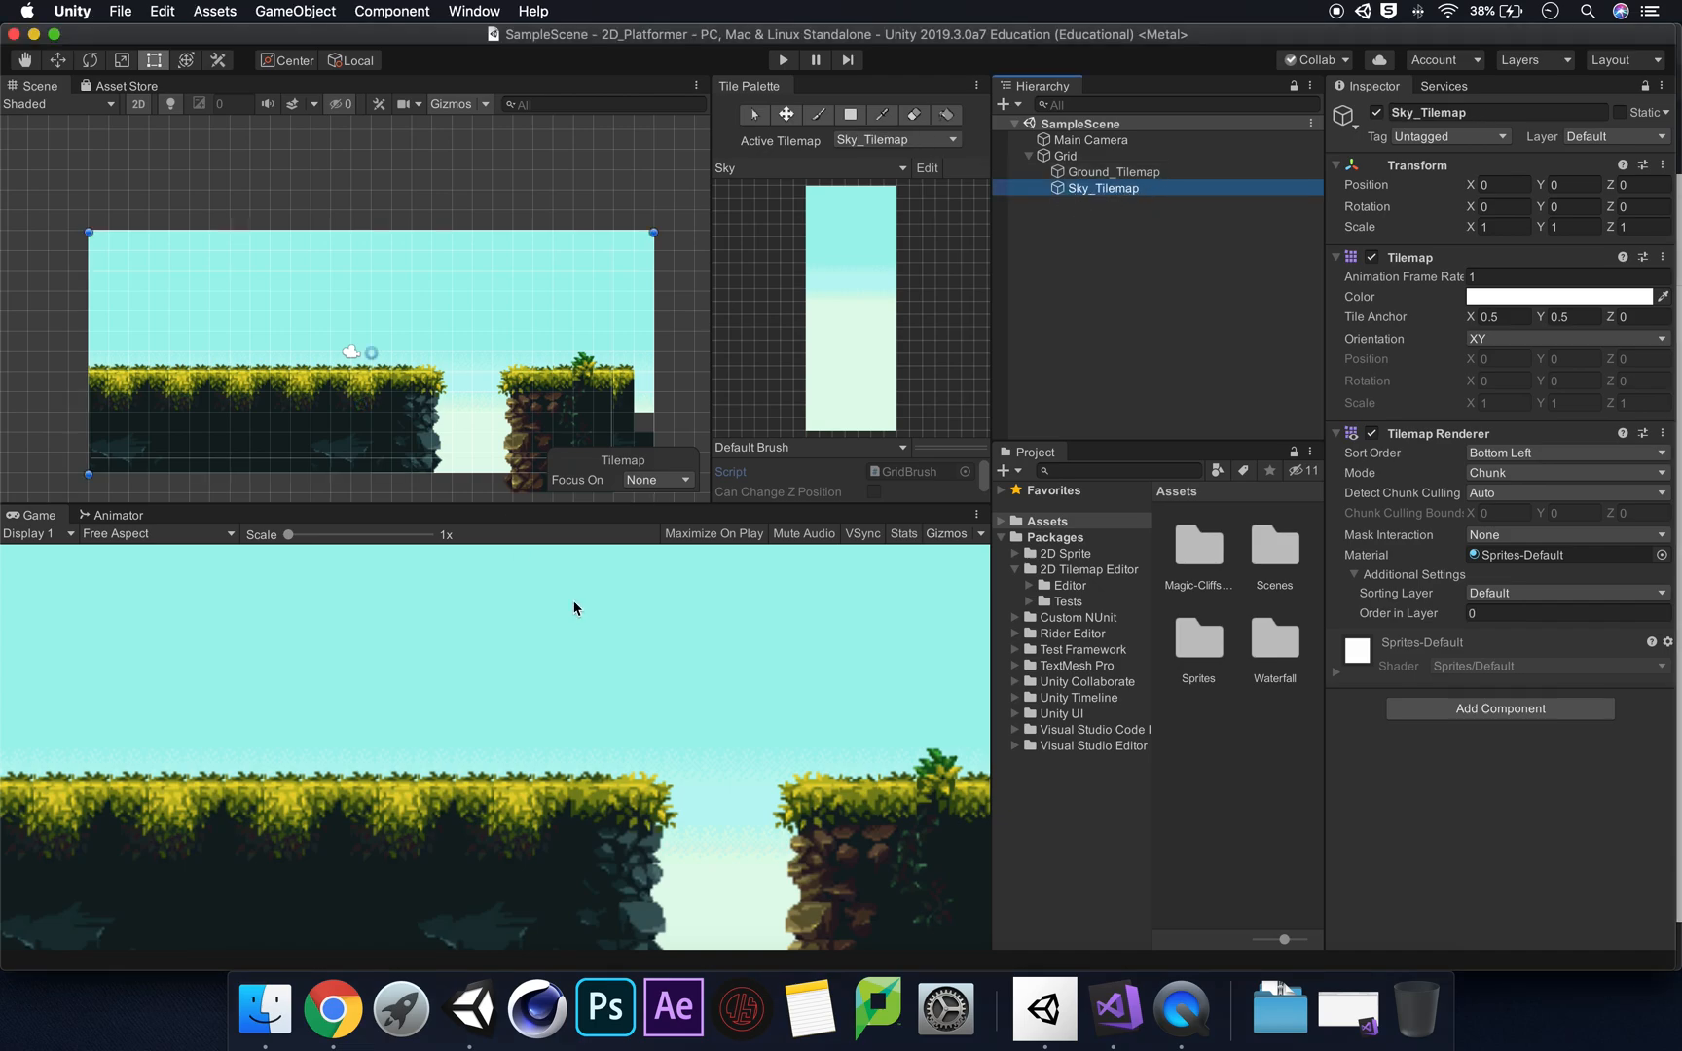
click(893, 139)
click(905, 180)
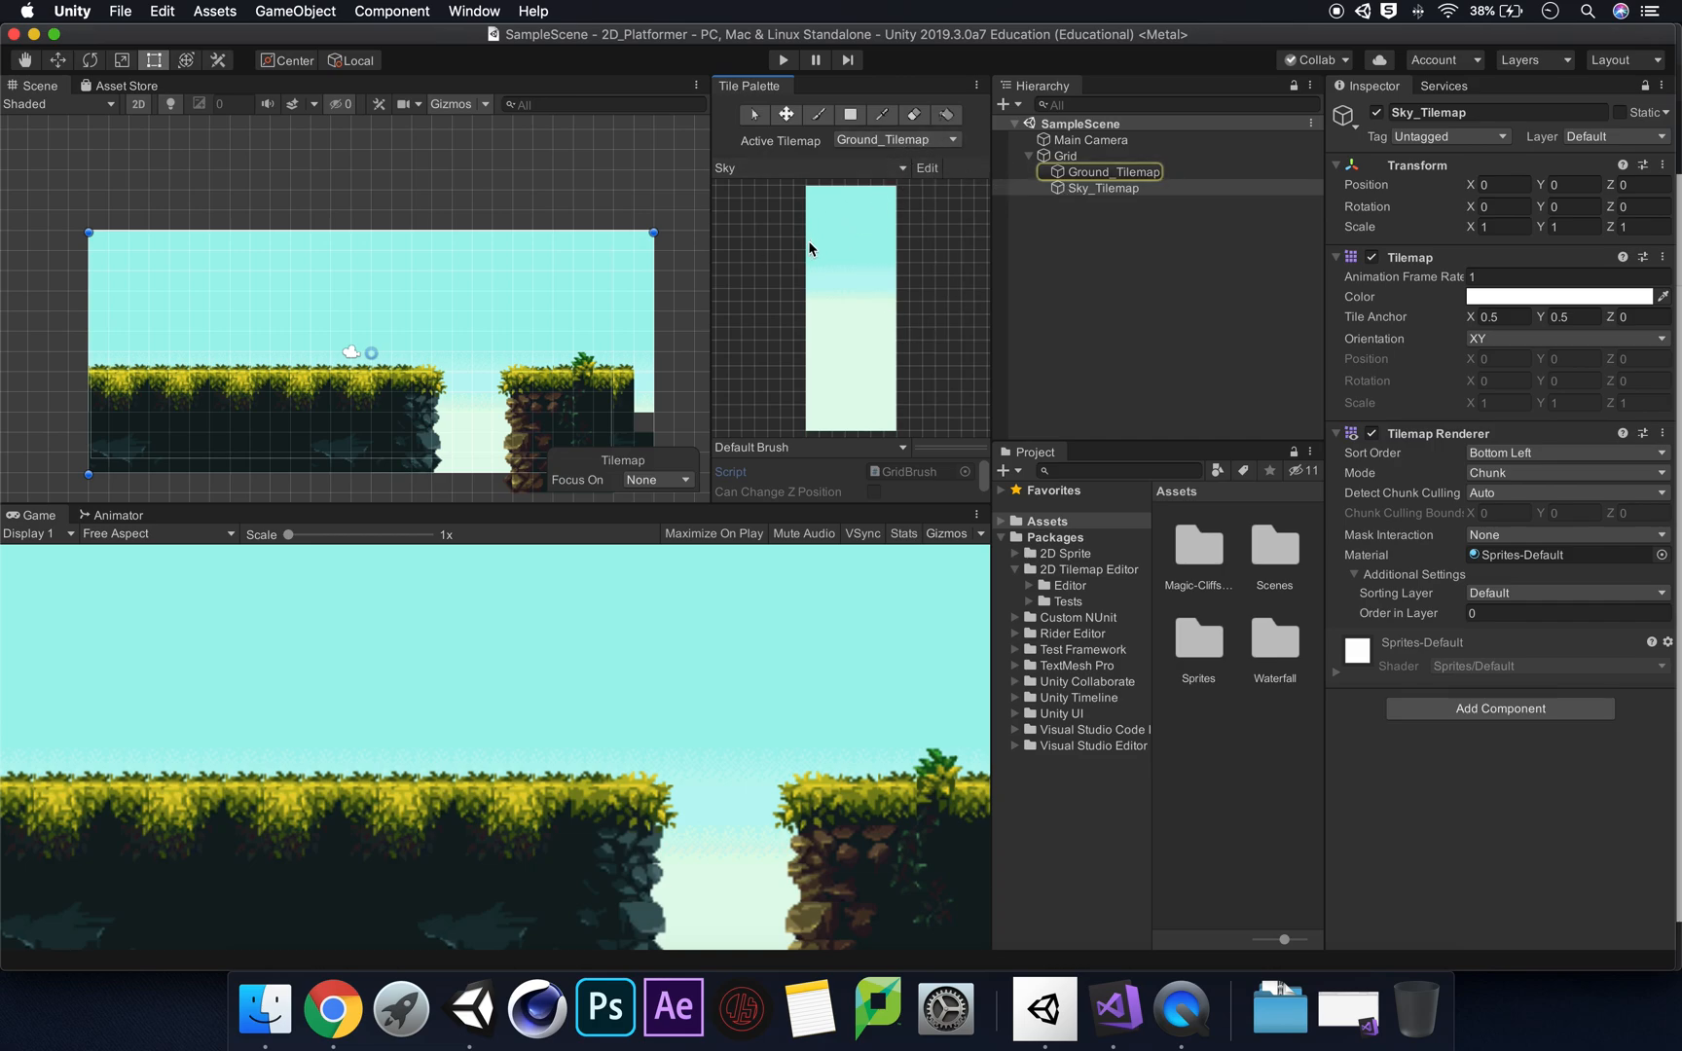
click(871, 170)
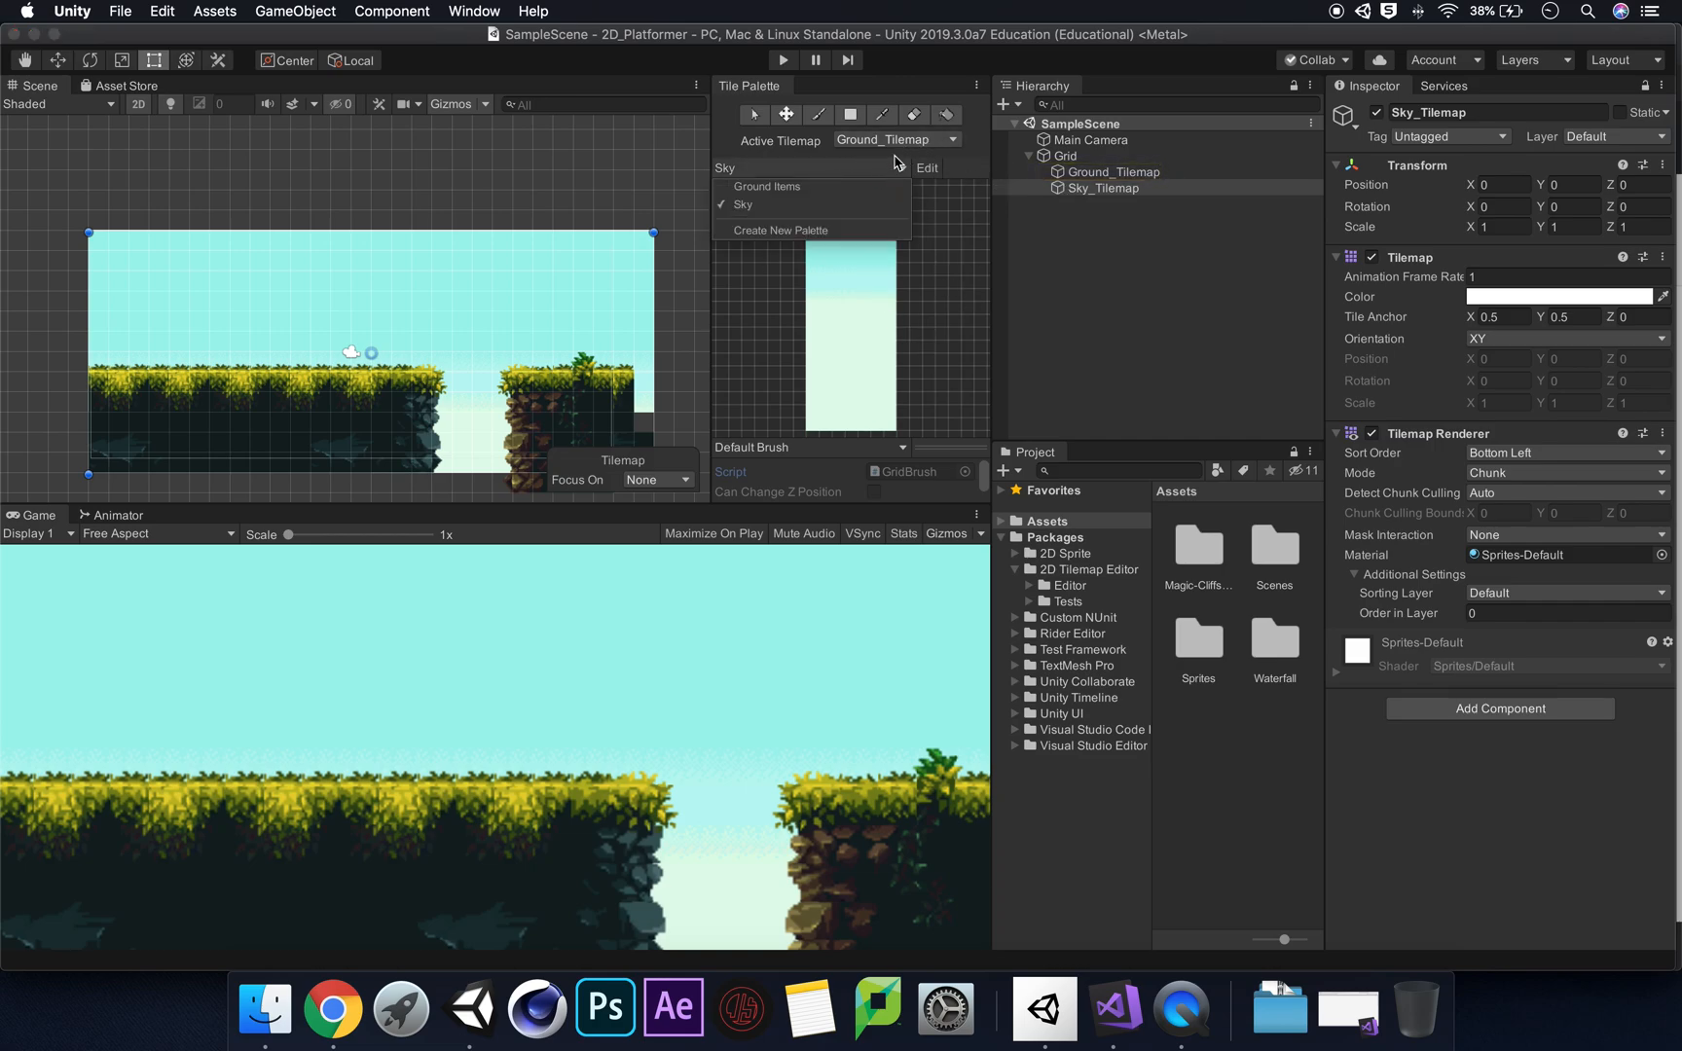
click(769, 186)
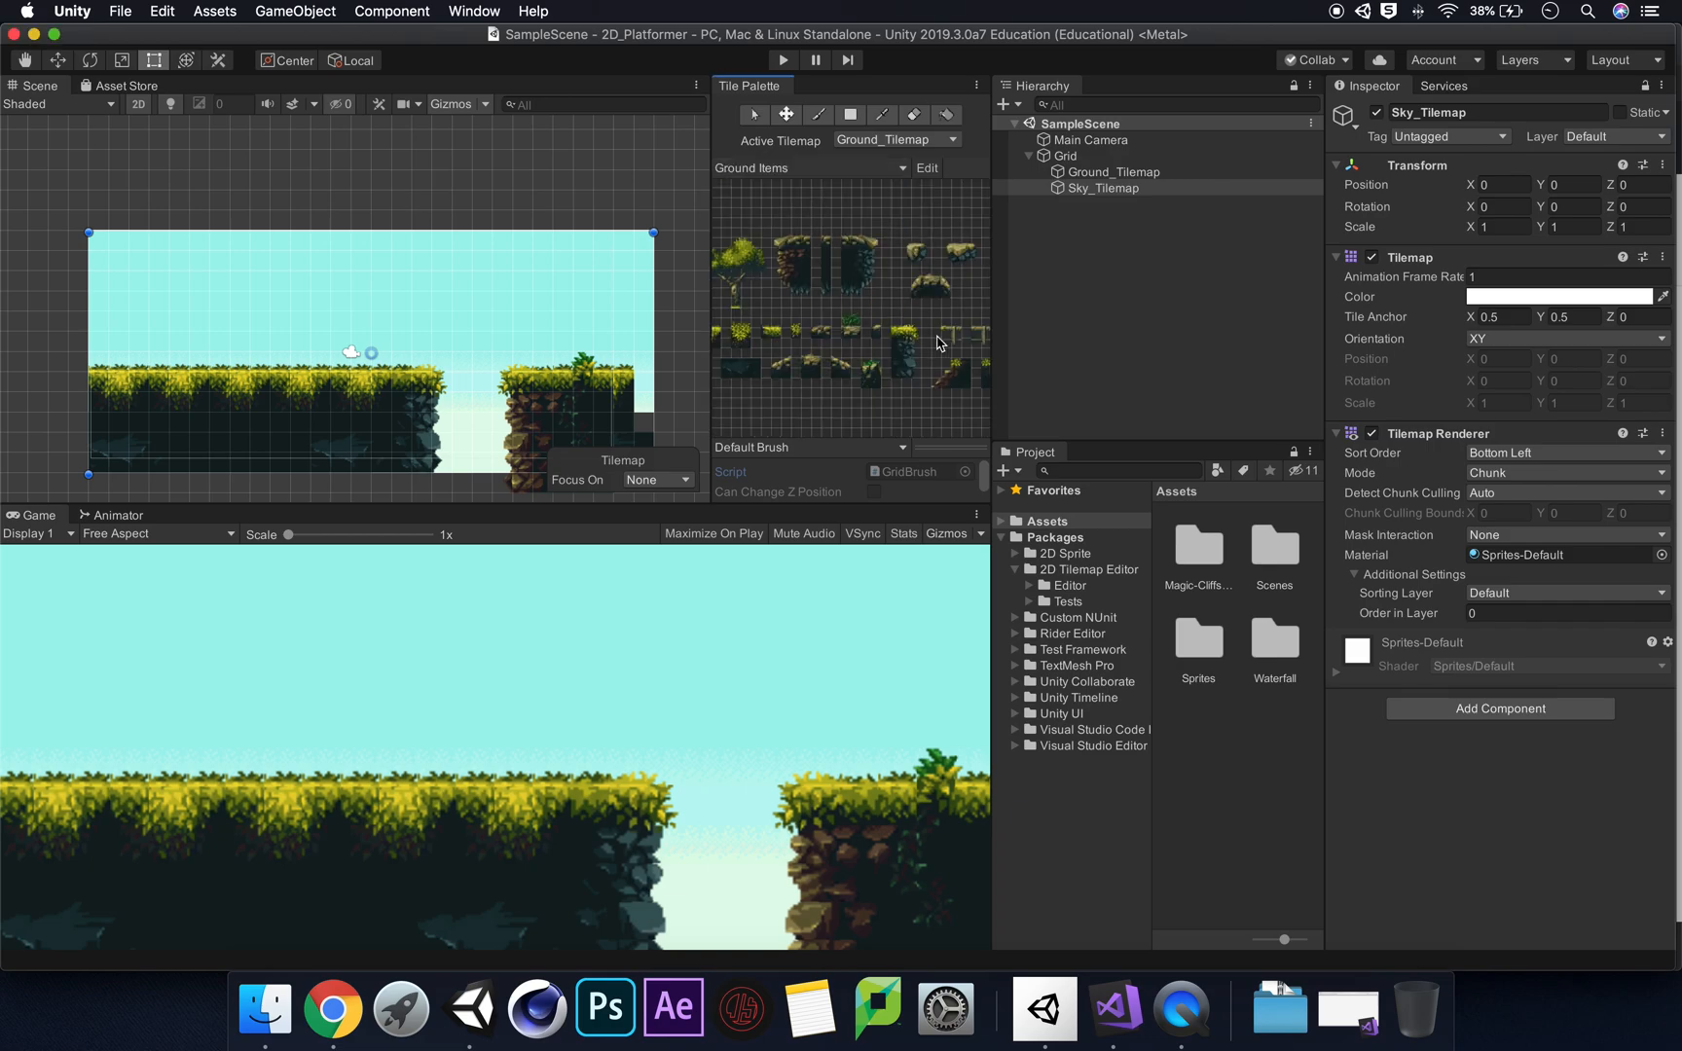
scroll(832, 339, up, 3)
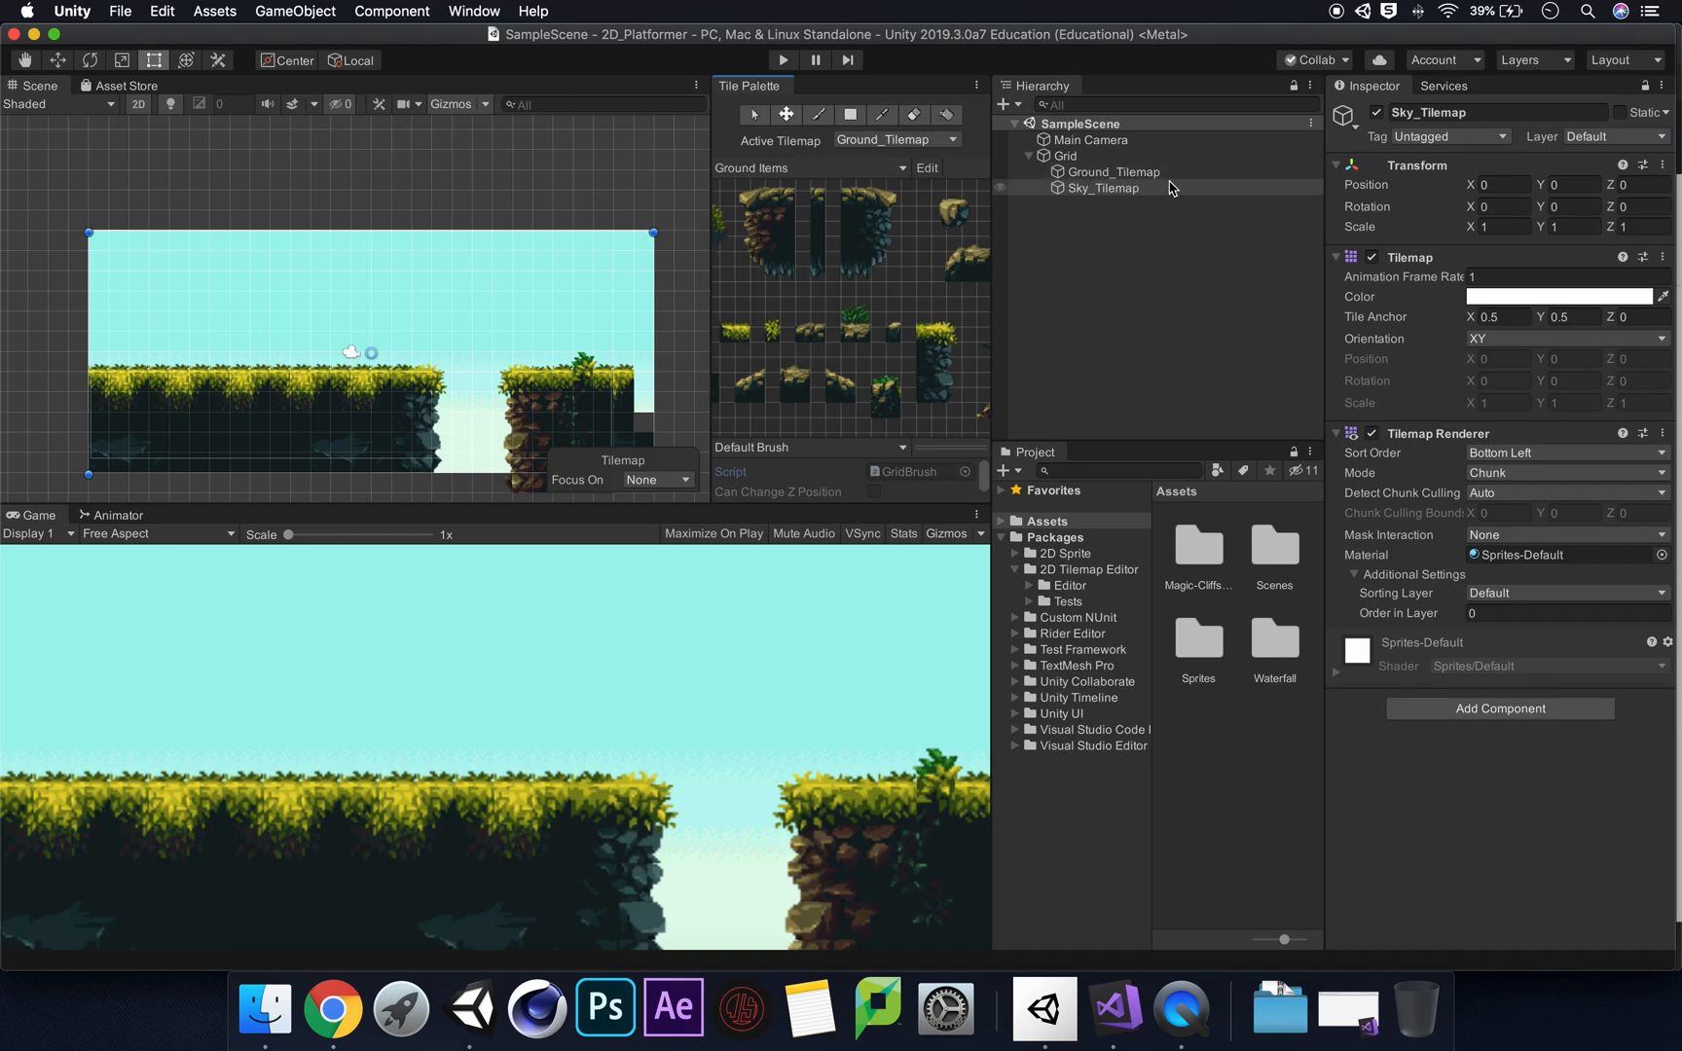
Step: Create a new 2D Tilemap object as a child of Grid
click(1064, 155)
right_click(1064, 156)
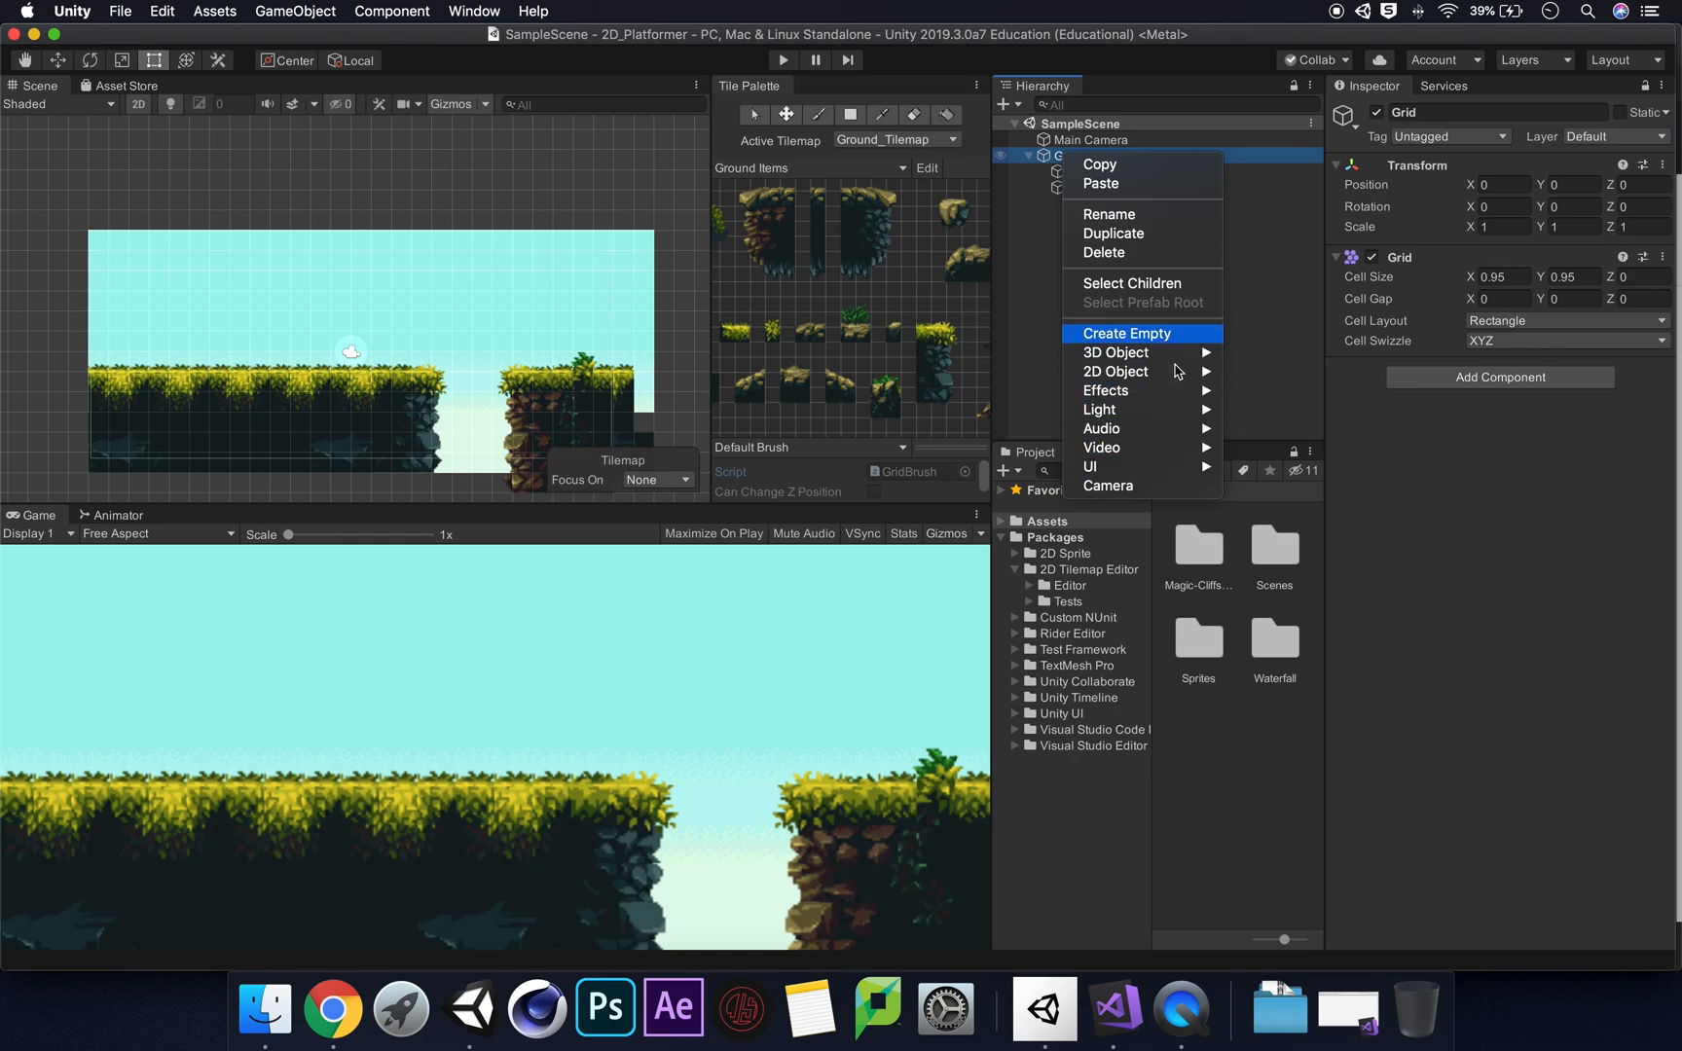
mouse_move(1181, 372)
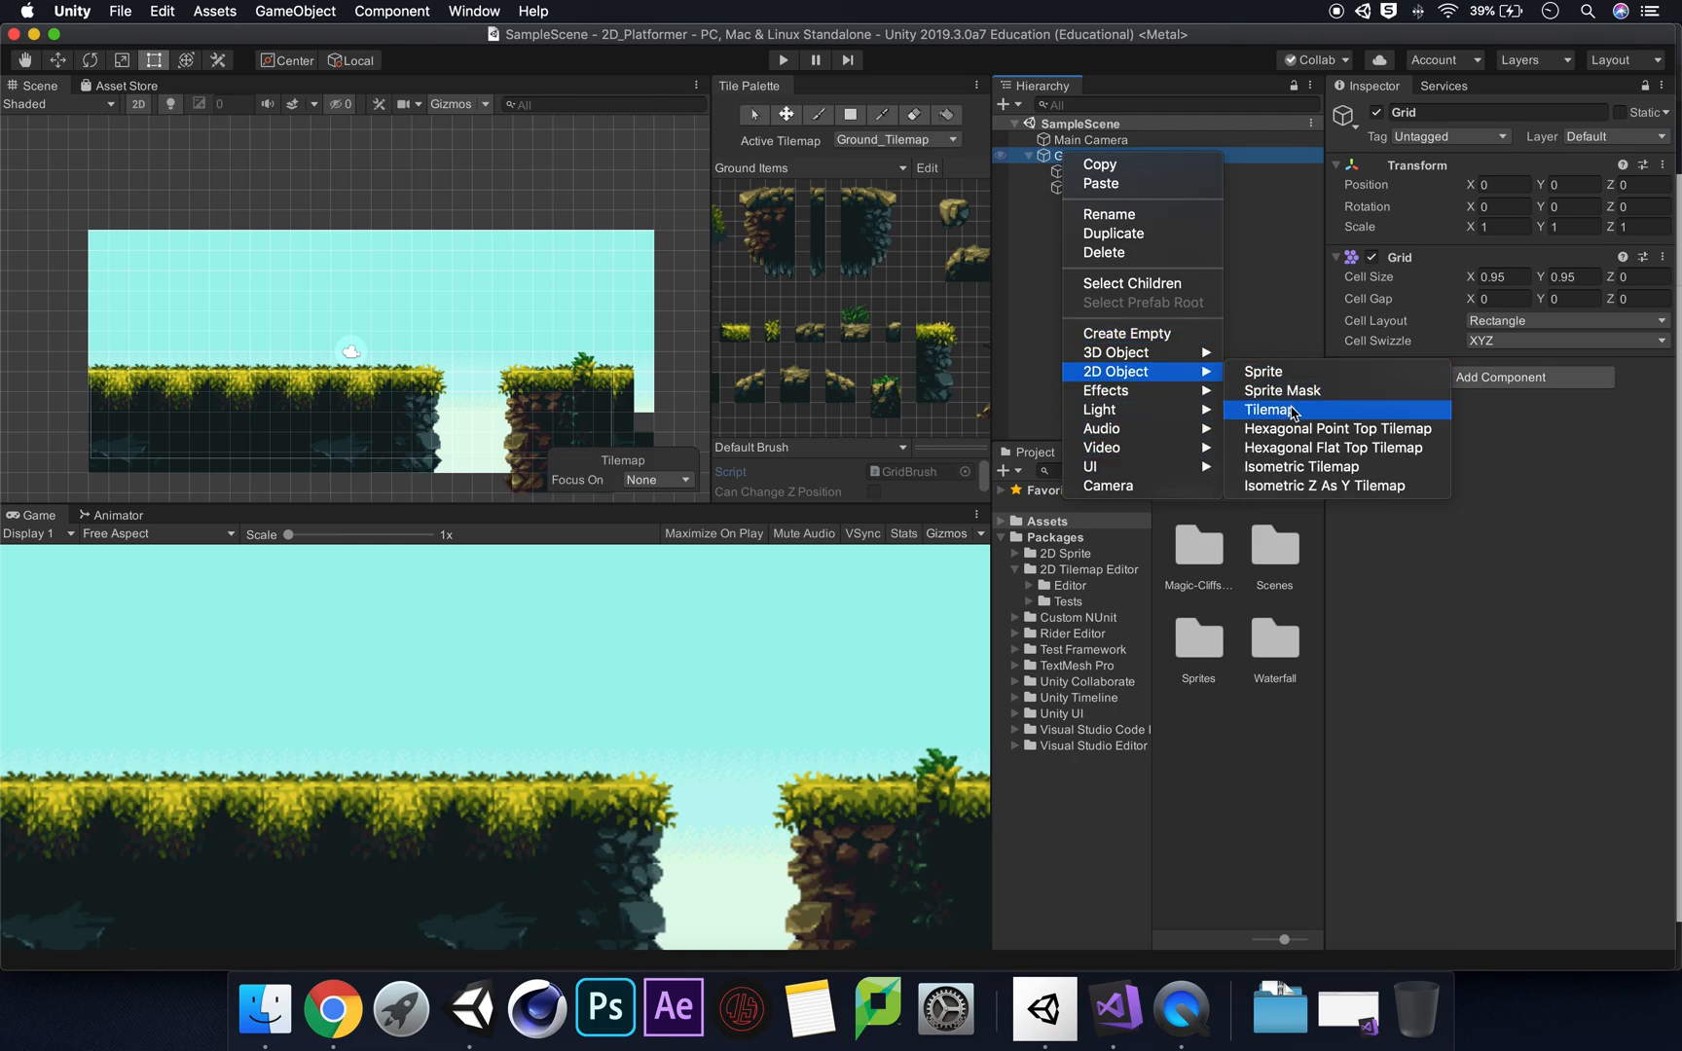
click(1293, 412)
click(1088, 205)
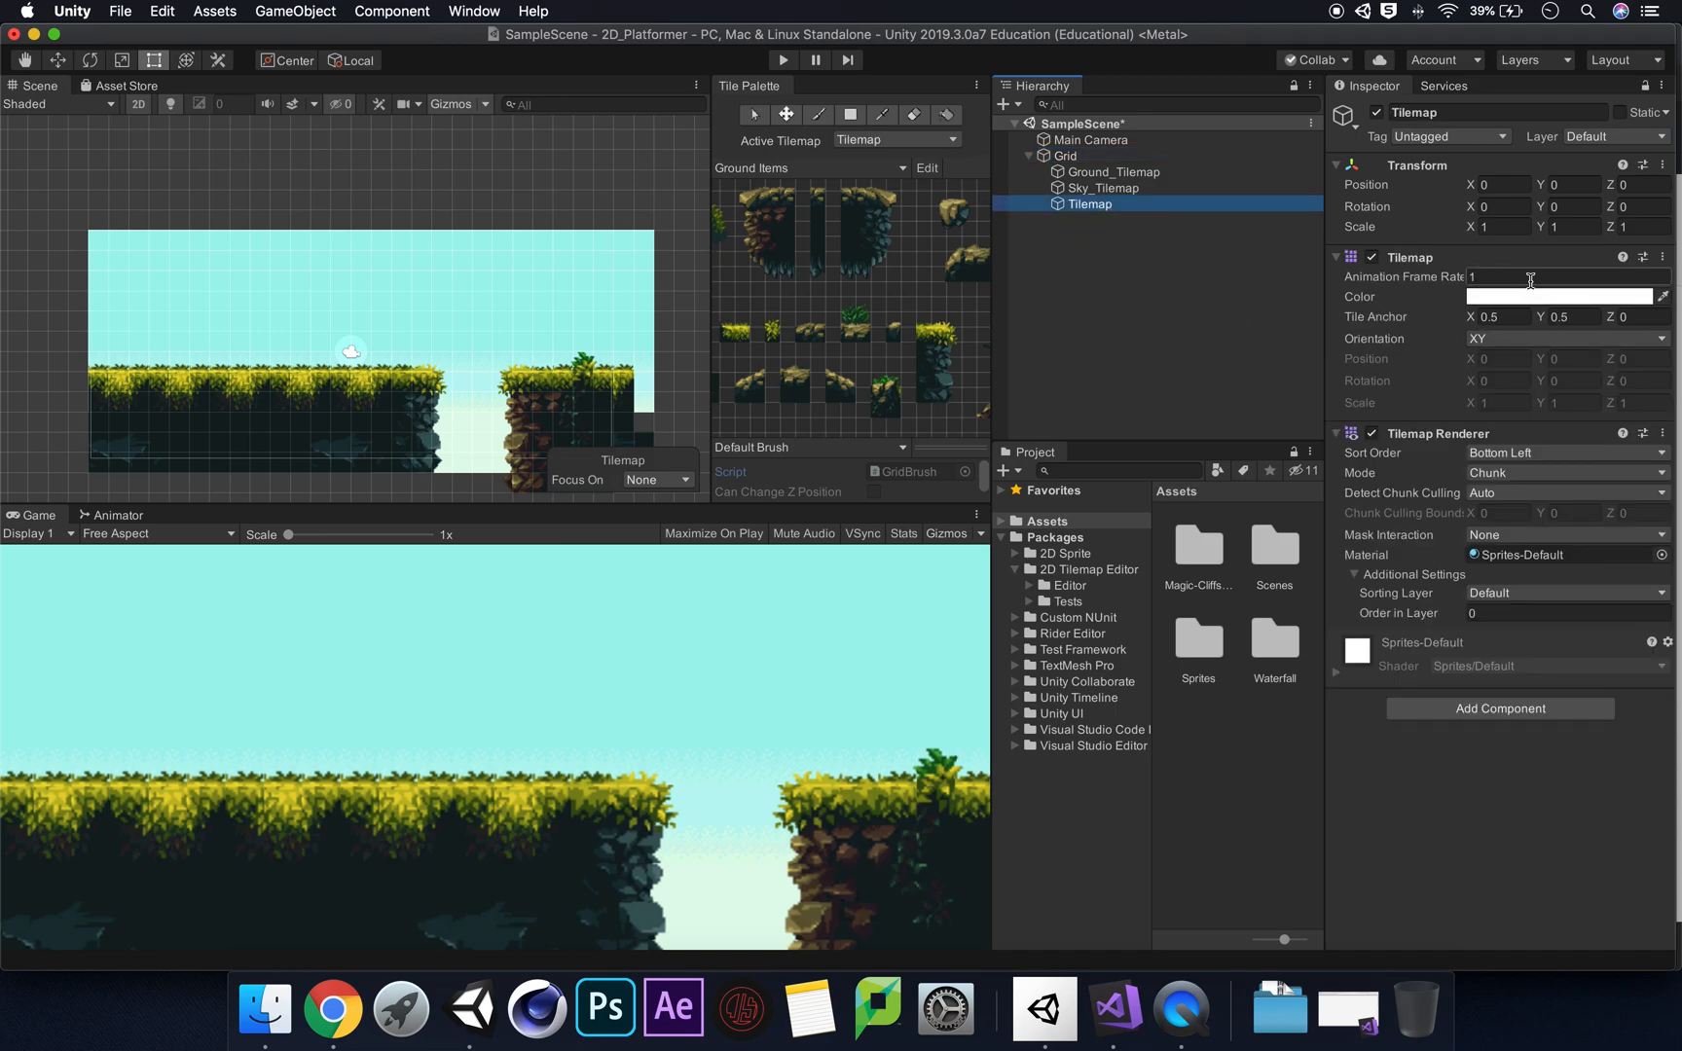
Step: Rename the new tilemap as Foreground_Tilemap
click(1447, 112)
click(1448, 112)
text(Foreground)
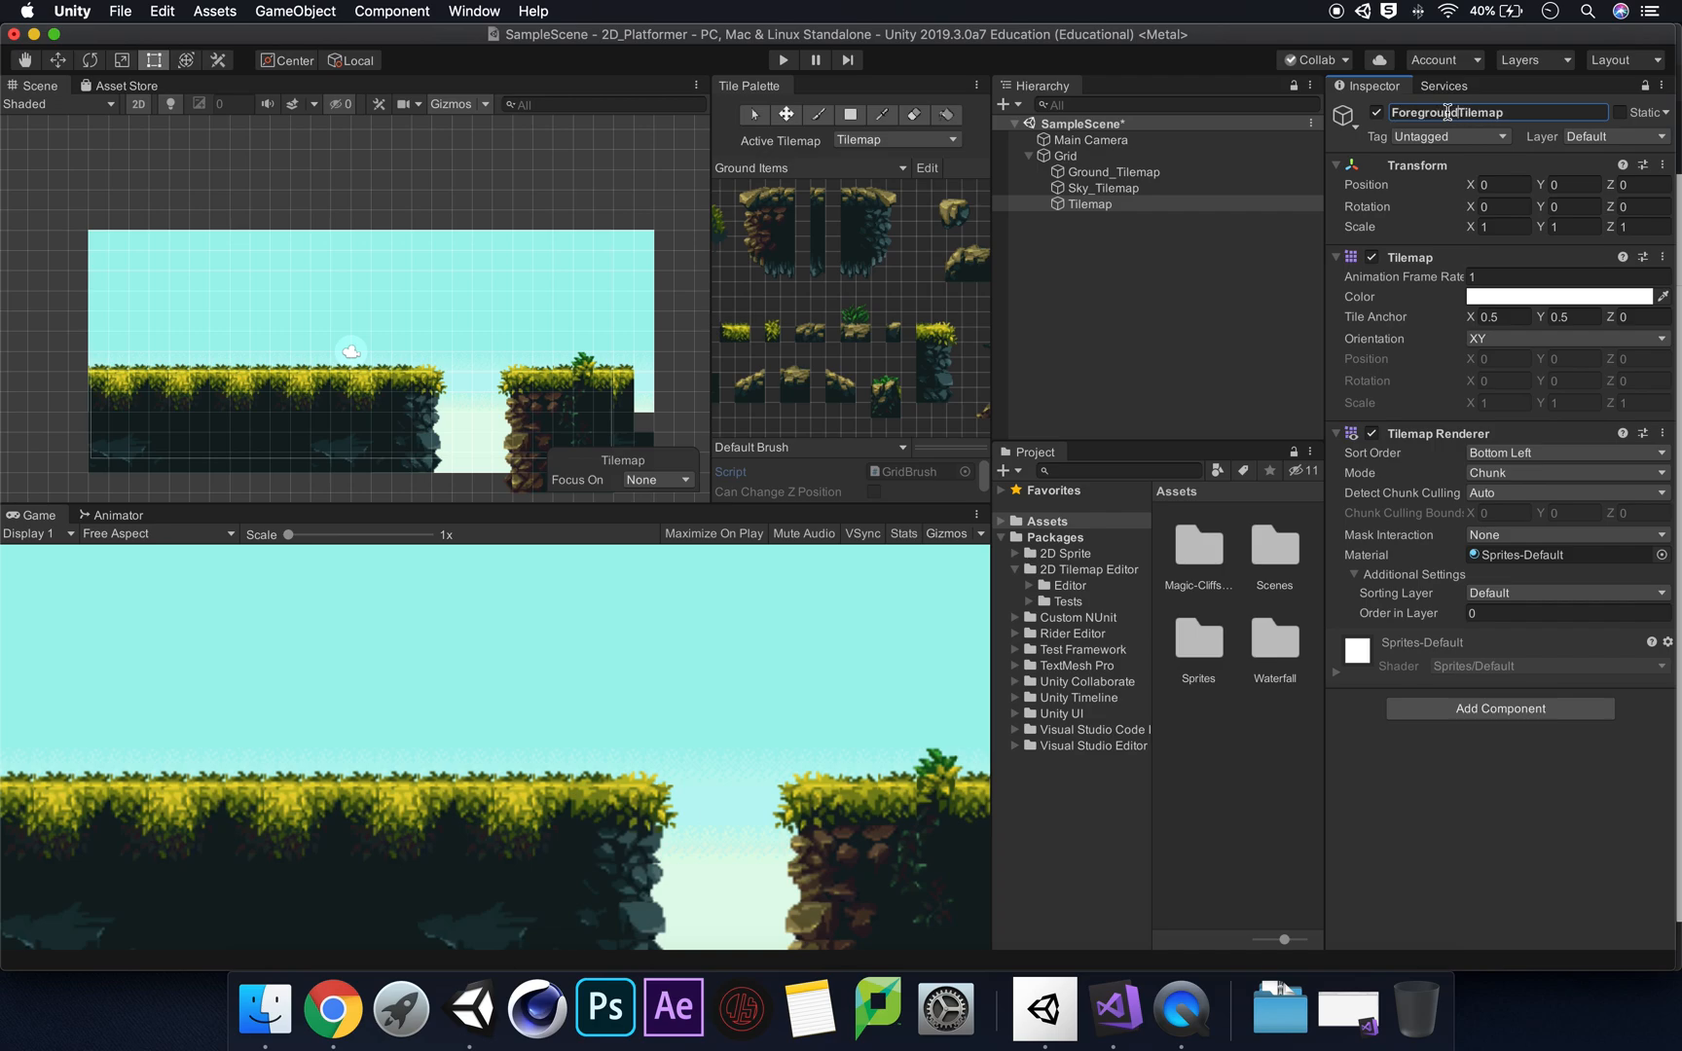
text(_)
key(Return)
Step: Check the layer order of Ground_Tilemap and Sky_Tilemap, and set Foreground_Tilemap's Order in Layer to 2
click(1120, 178)
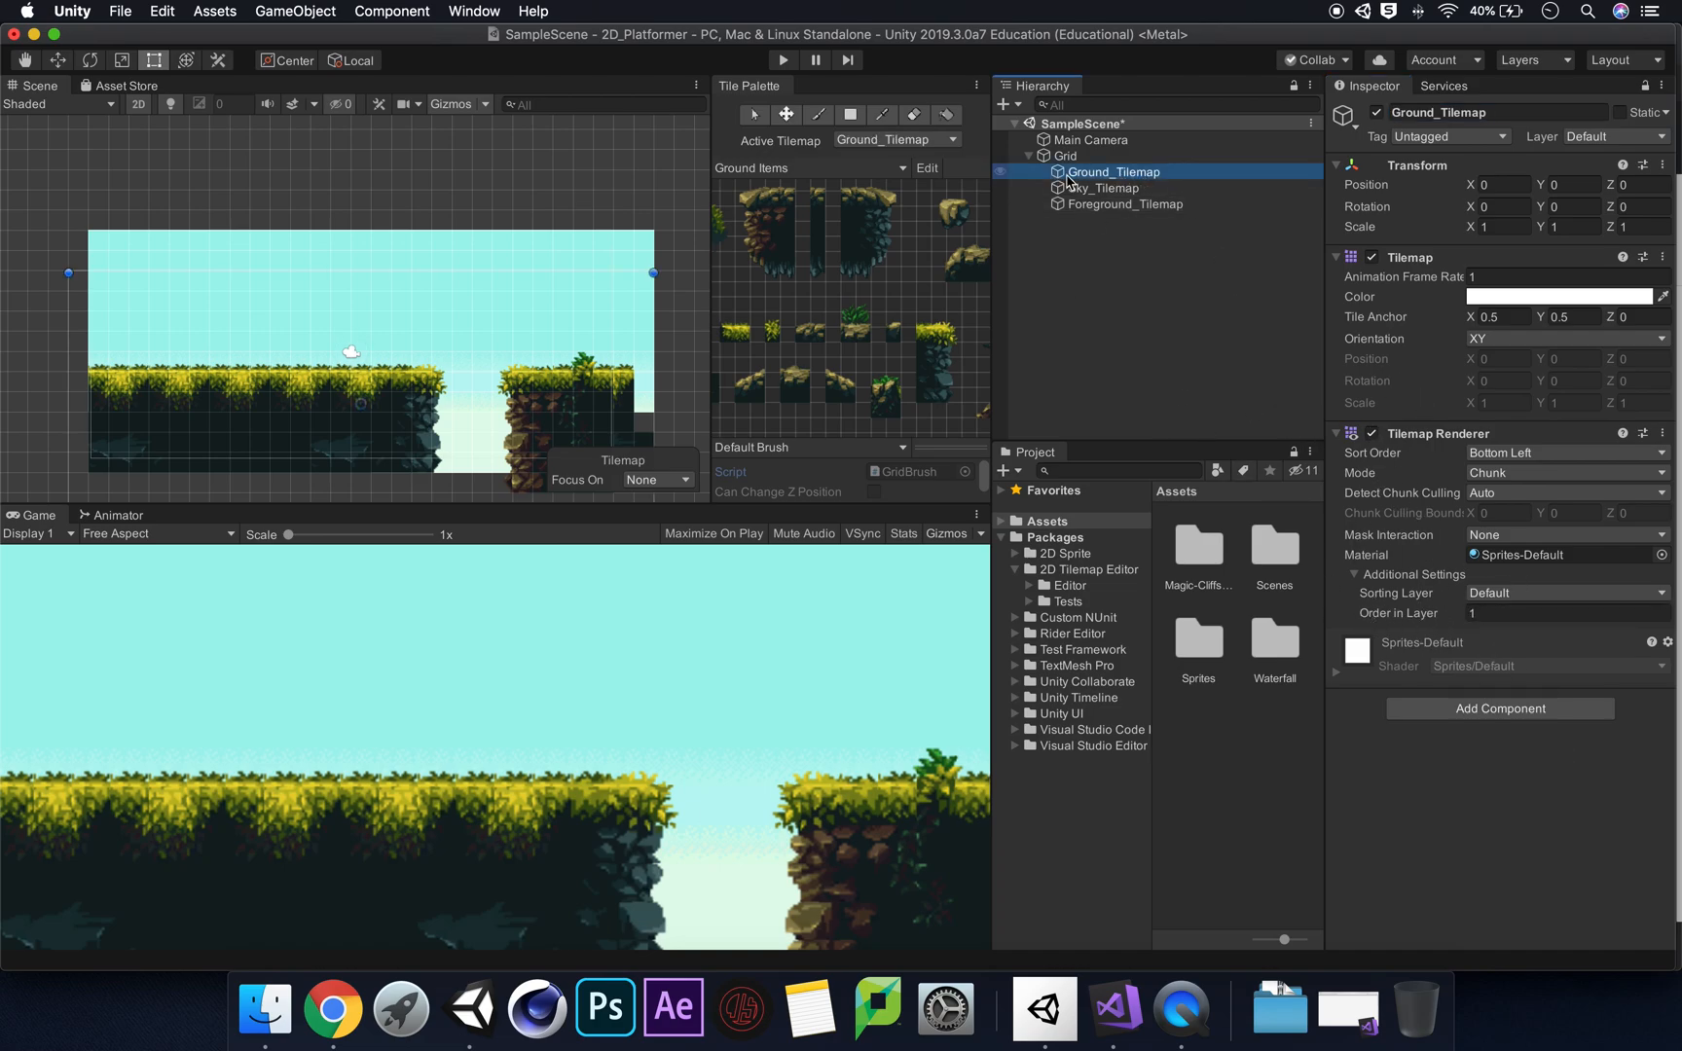
click(1119, 190)
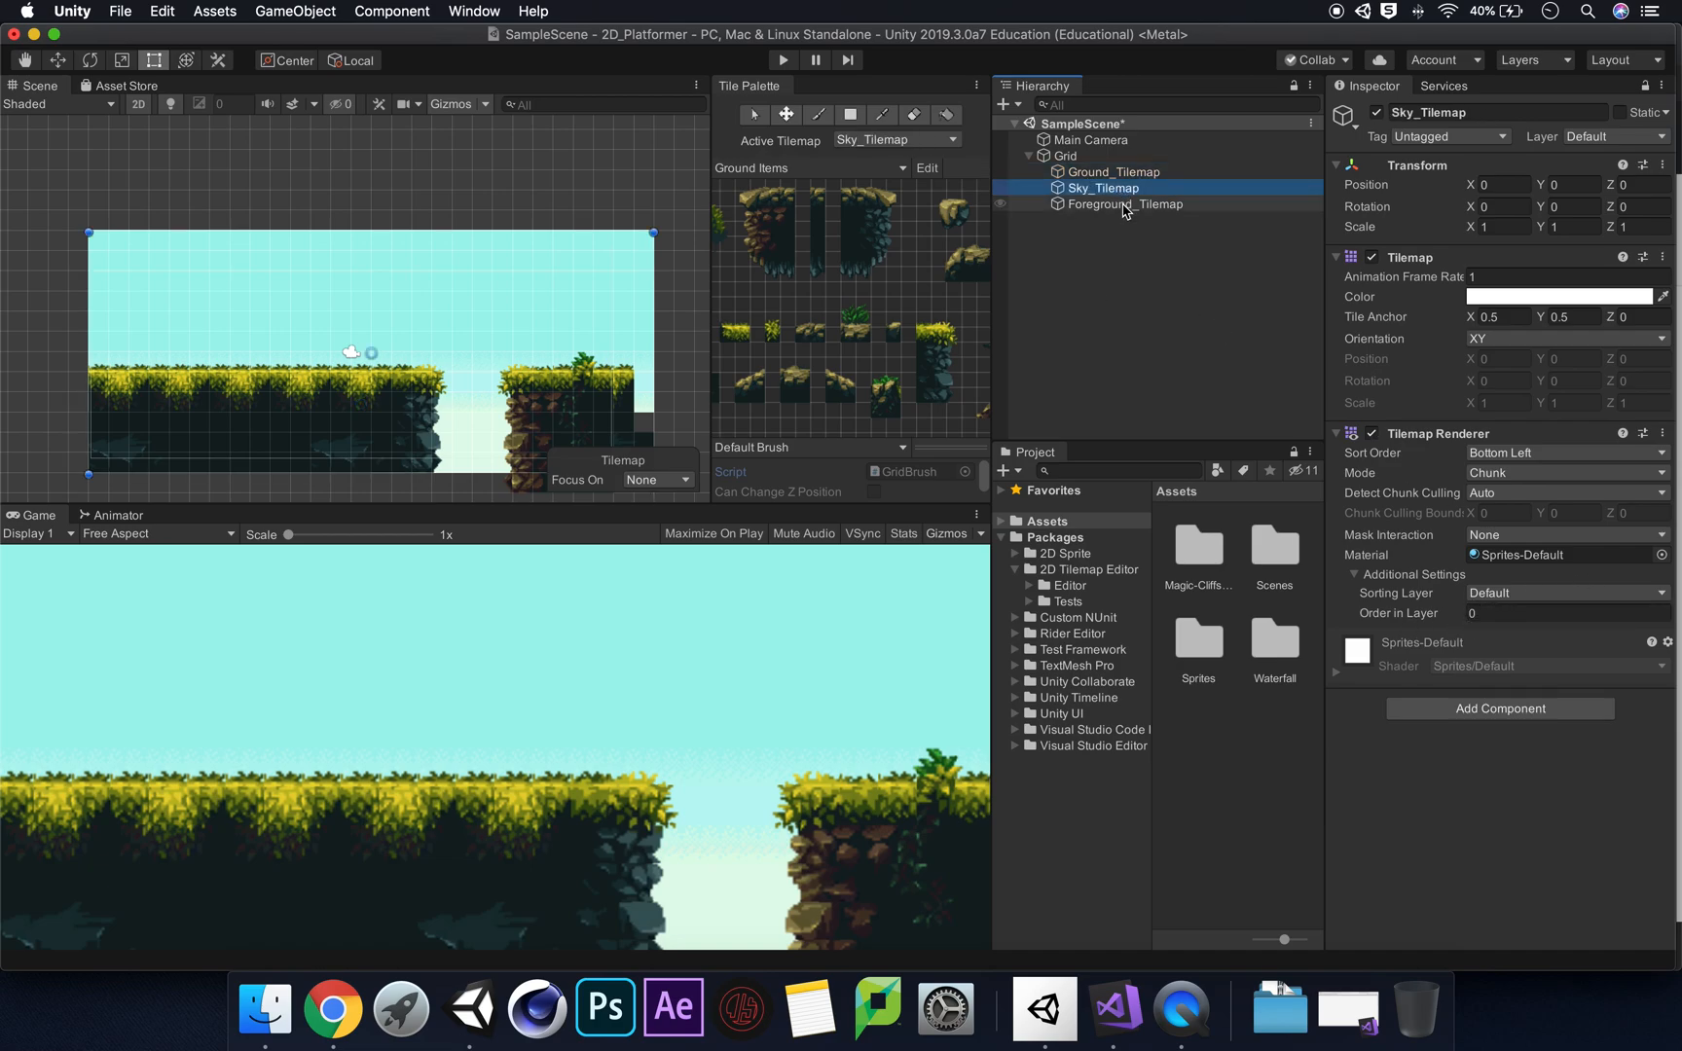
click(1120, 205)
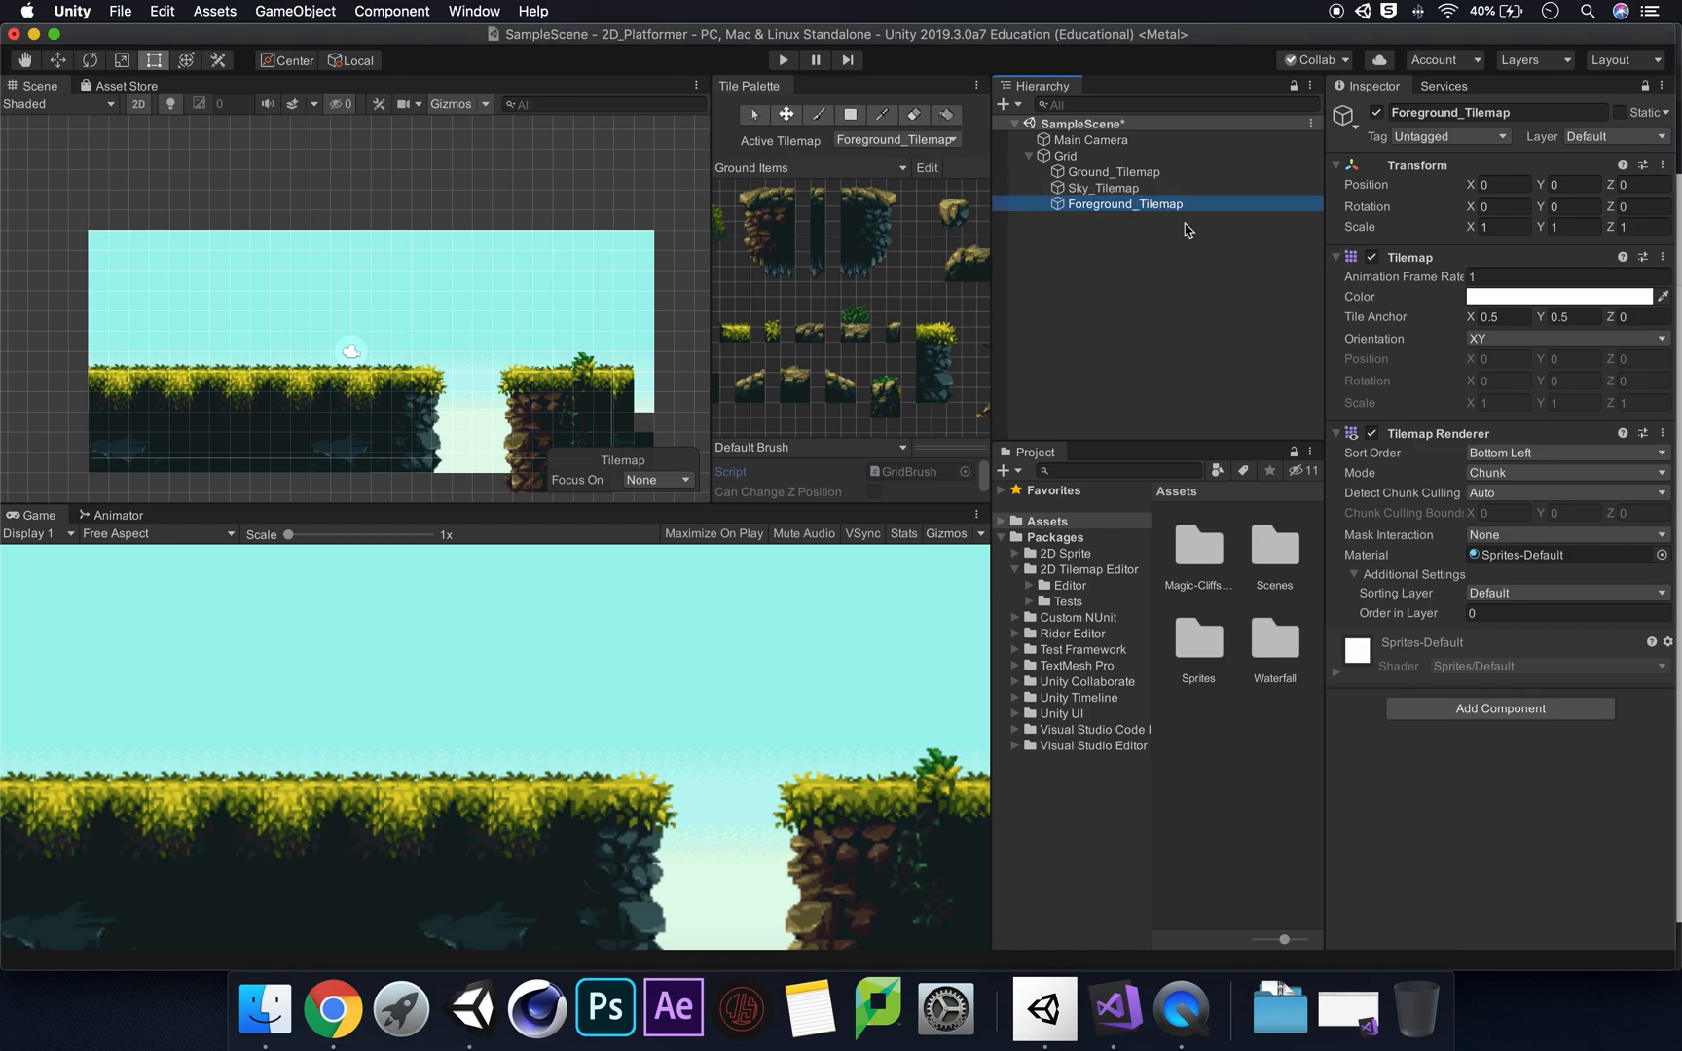
click(1501, 615)
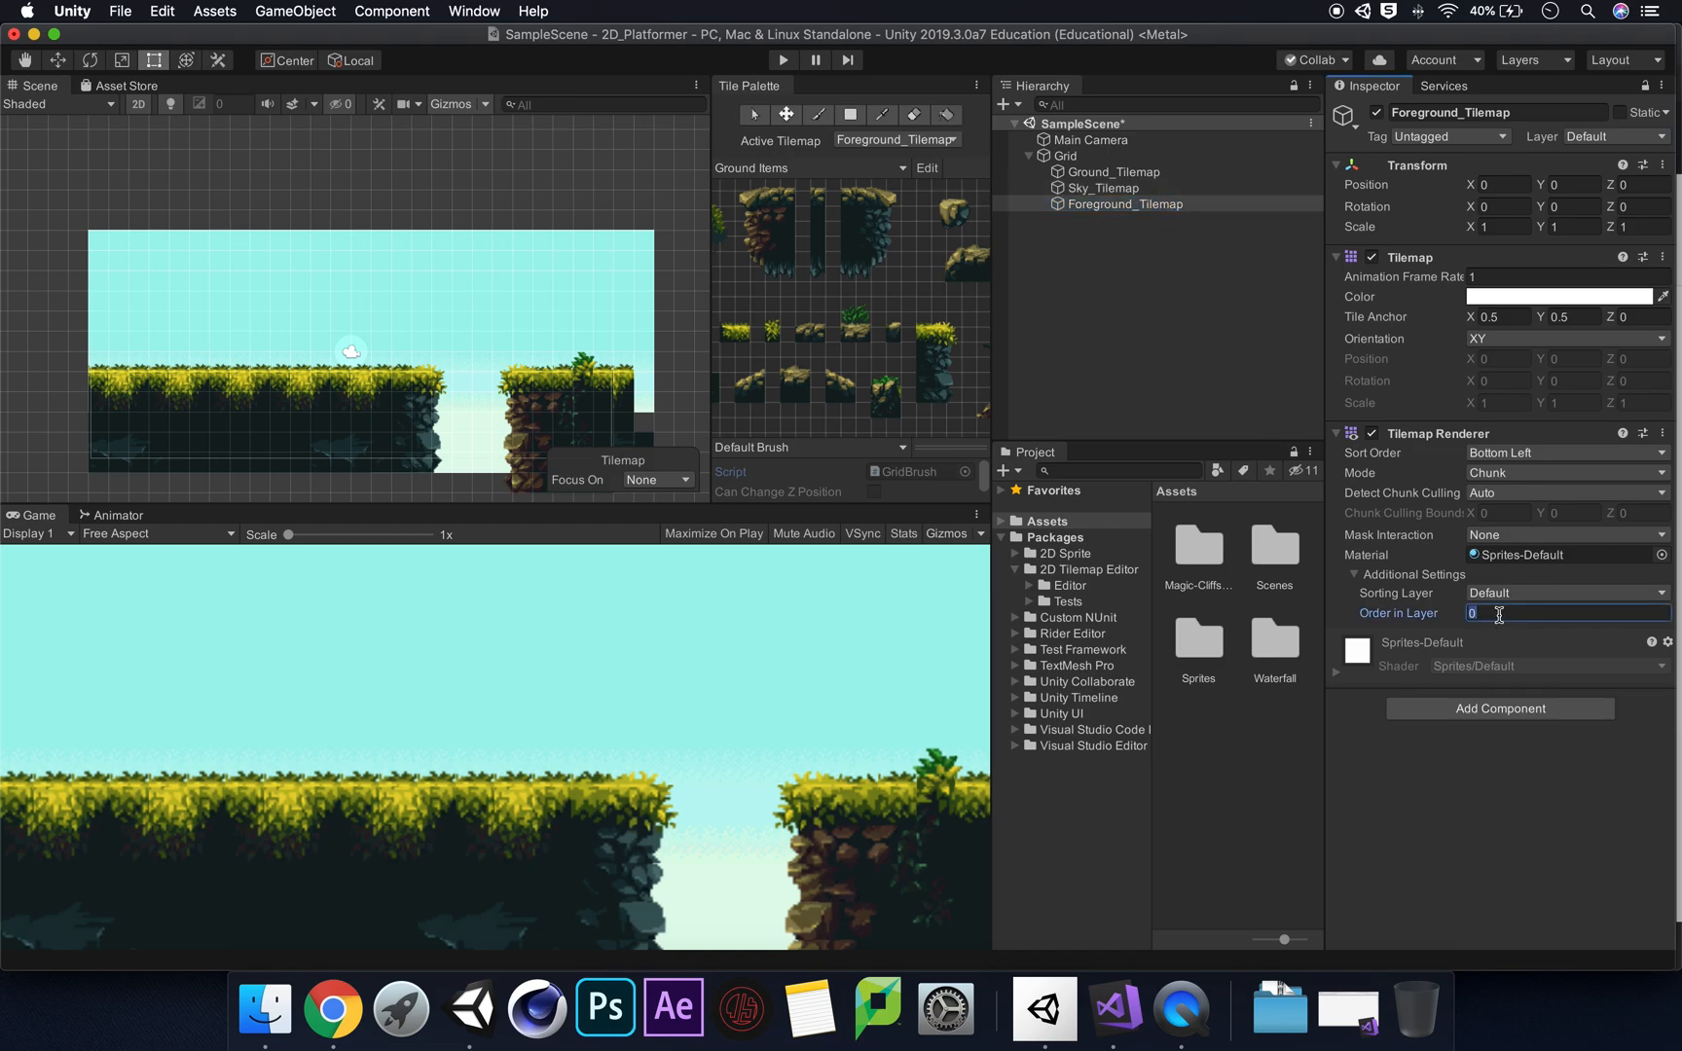
text(3)
click(1512, 612)
Step: Compare the Order in Layer values of the sky, ground and foreground tilemaps
click(1106, 191)
click(1104, 177)
click(1101, 205)
click(1101, 190)
click(1101, 179)
click(1105, 203)
click(1102, 188)
click(1103, 172)
click(1107, 206)
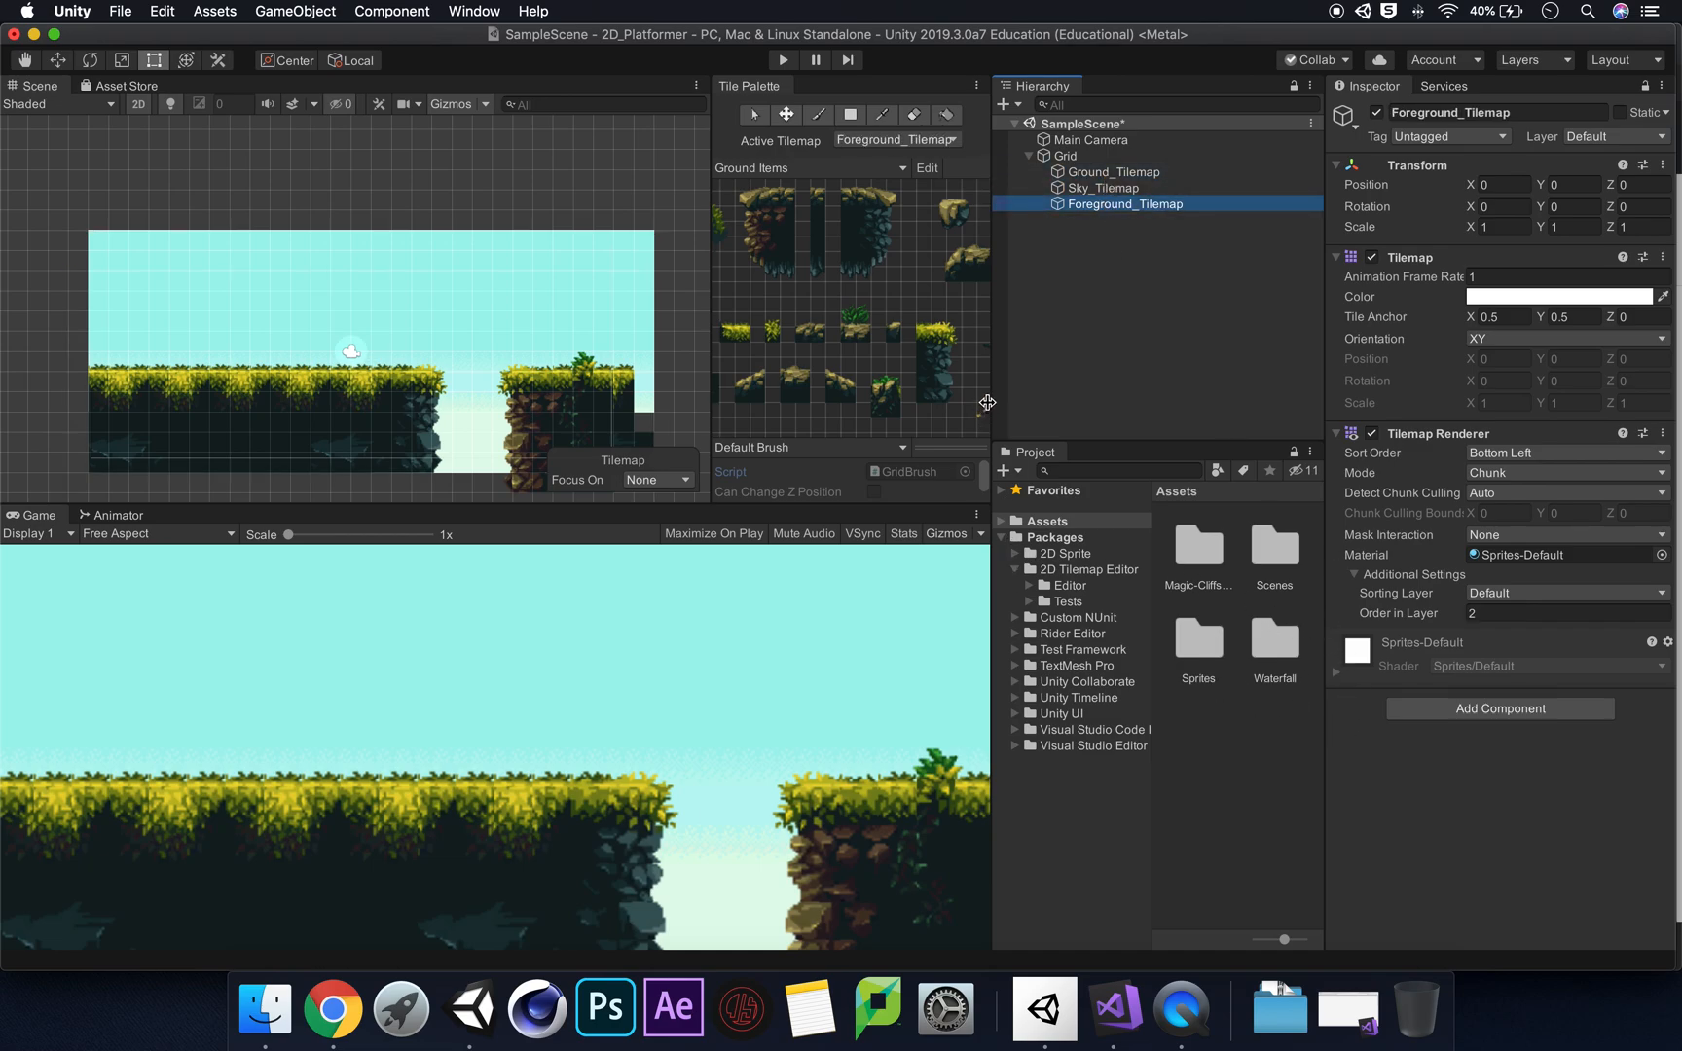
Step: Open the Waterfall assets folder and expand the Waterfall_Center sheet to view its sliced sprites
drag(991, 403, 981, 403)
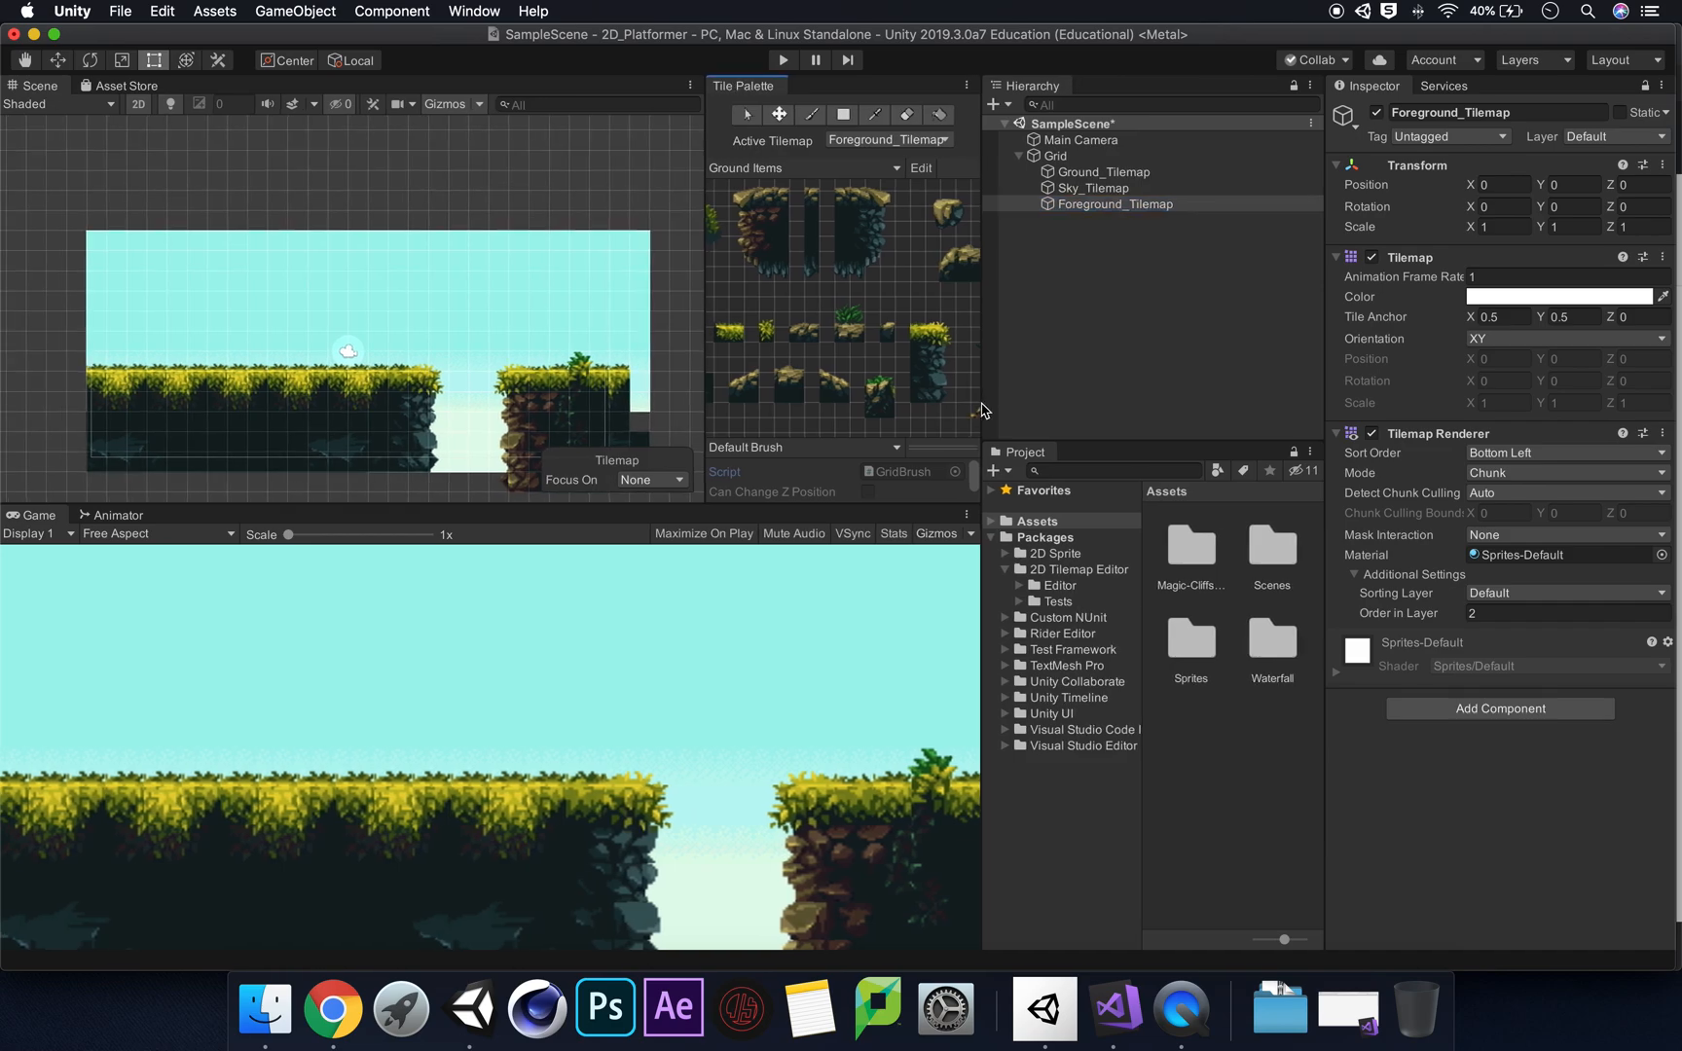
double_click(1275, 644)
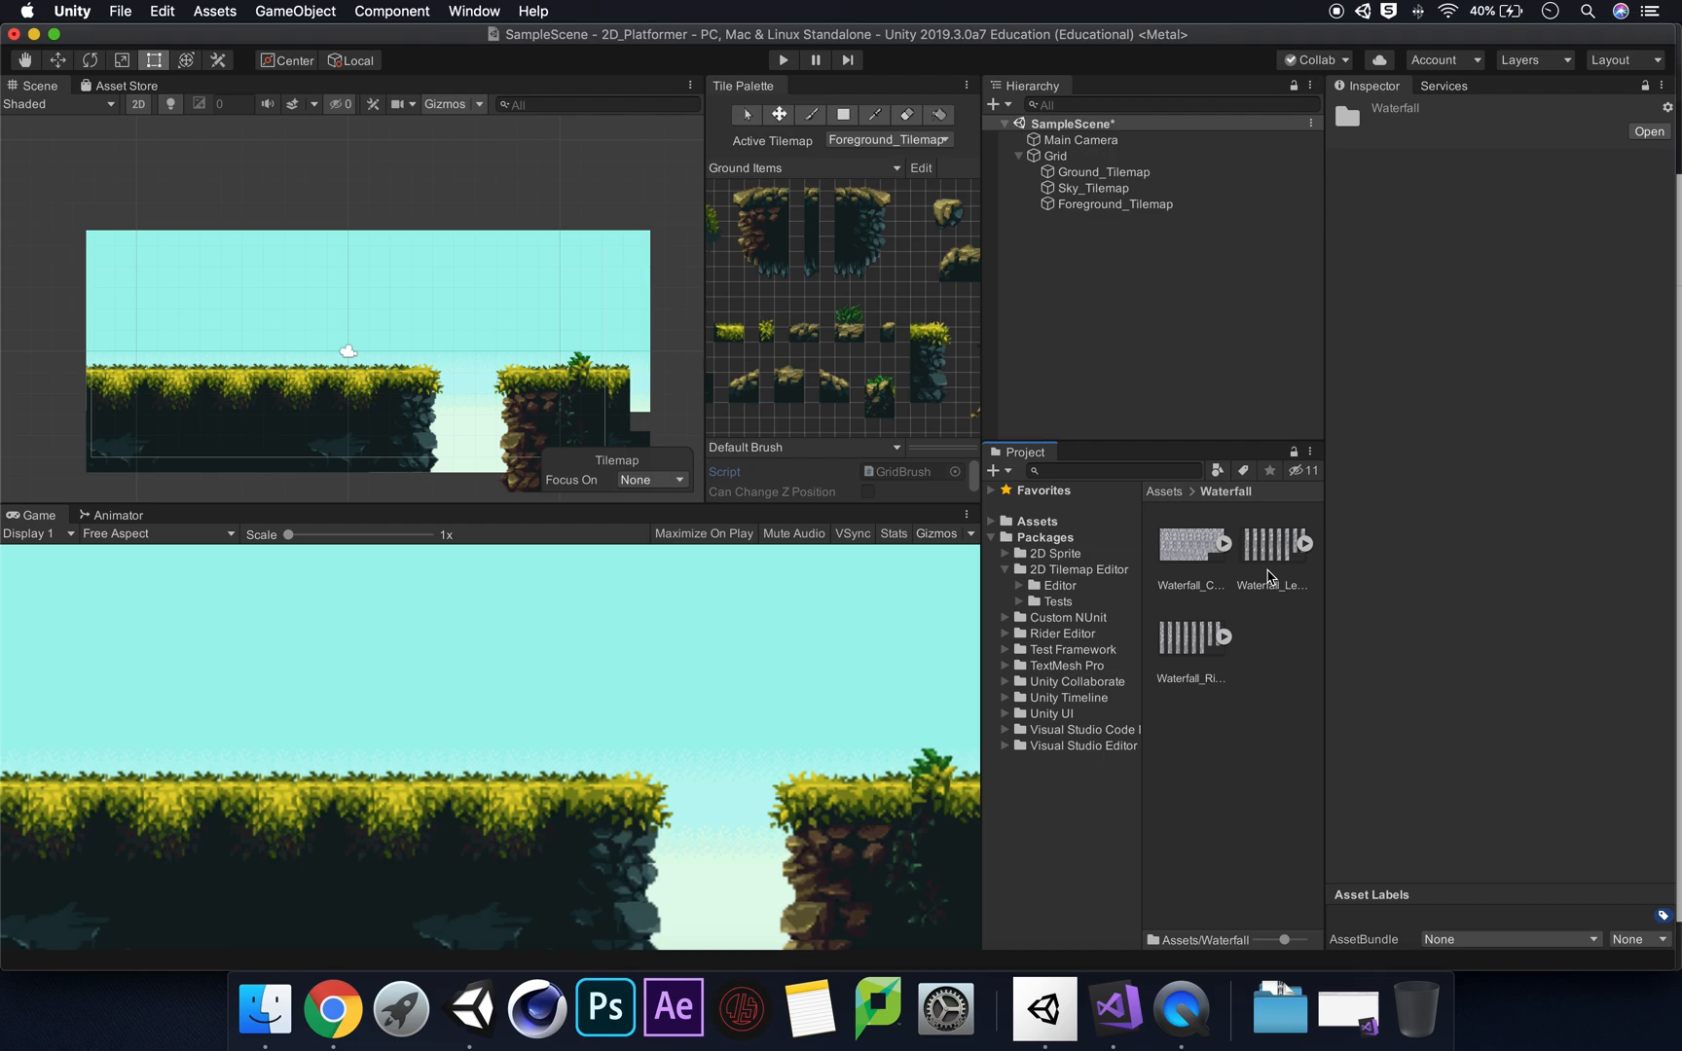
click(1224, 543)
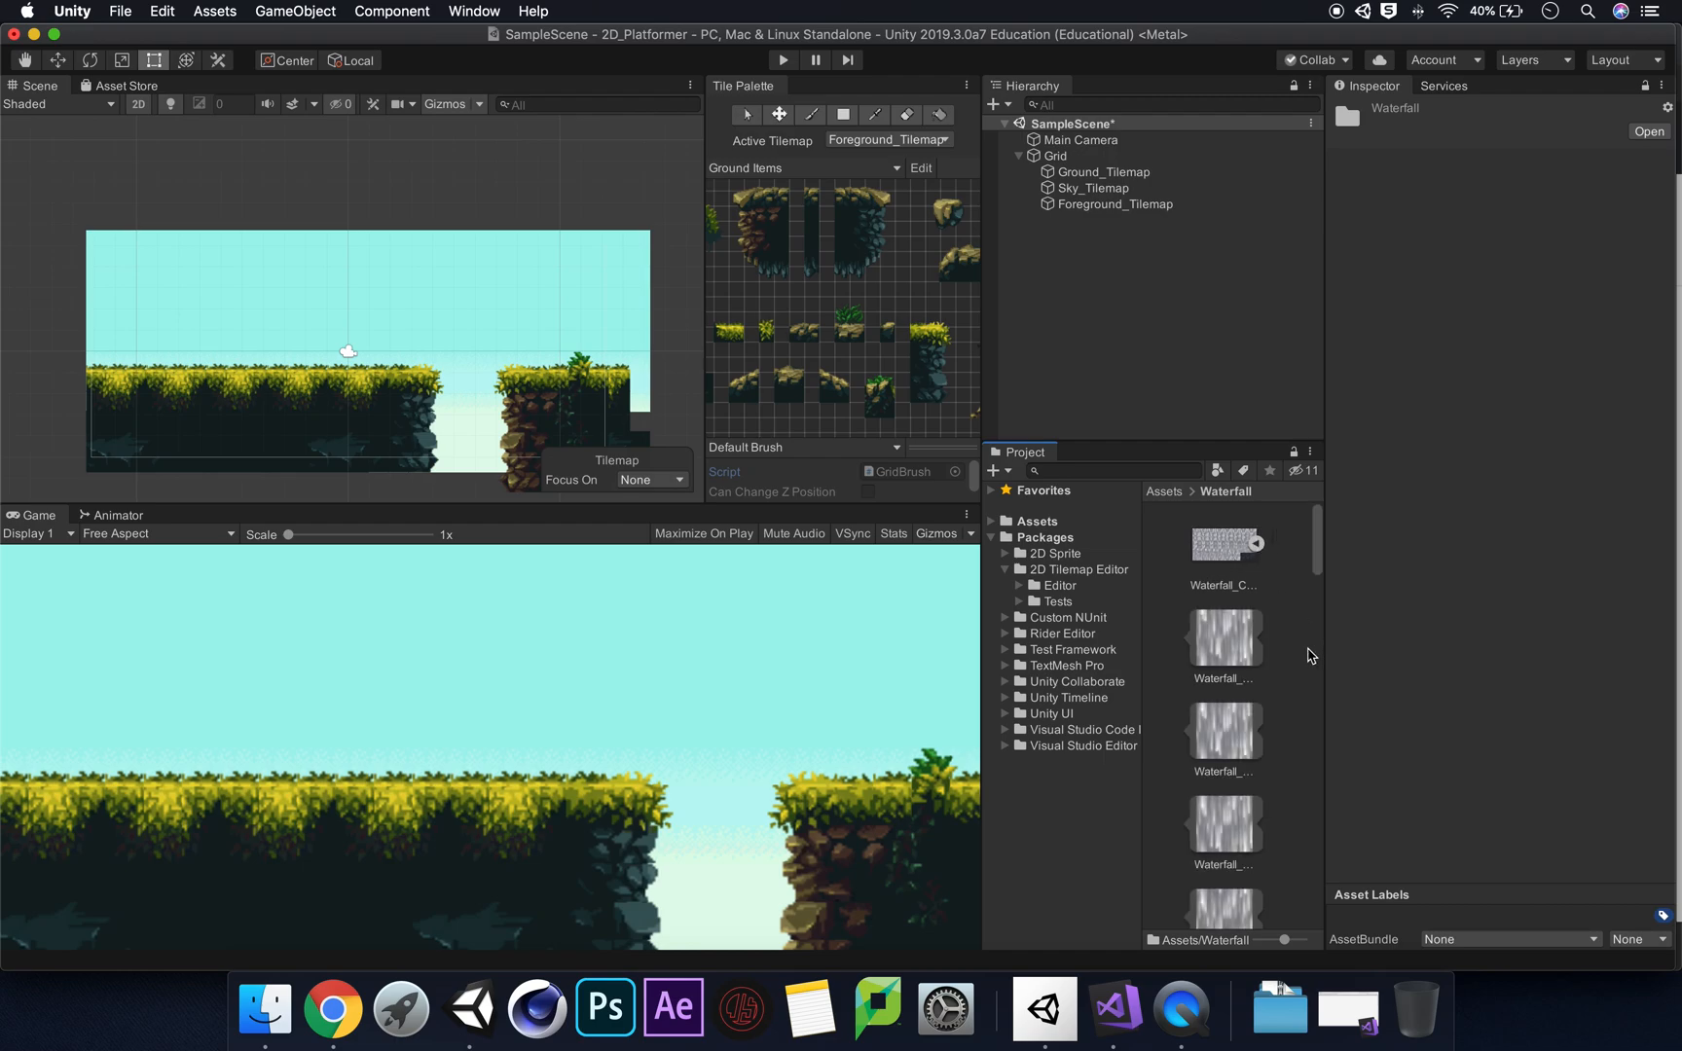
scroll(1312, 655, down, 5)
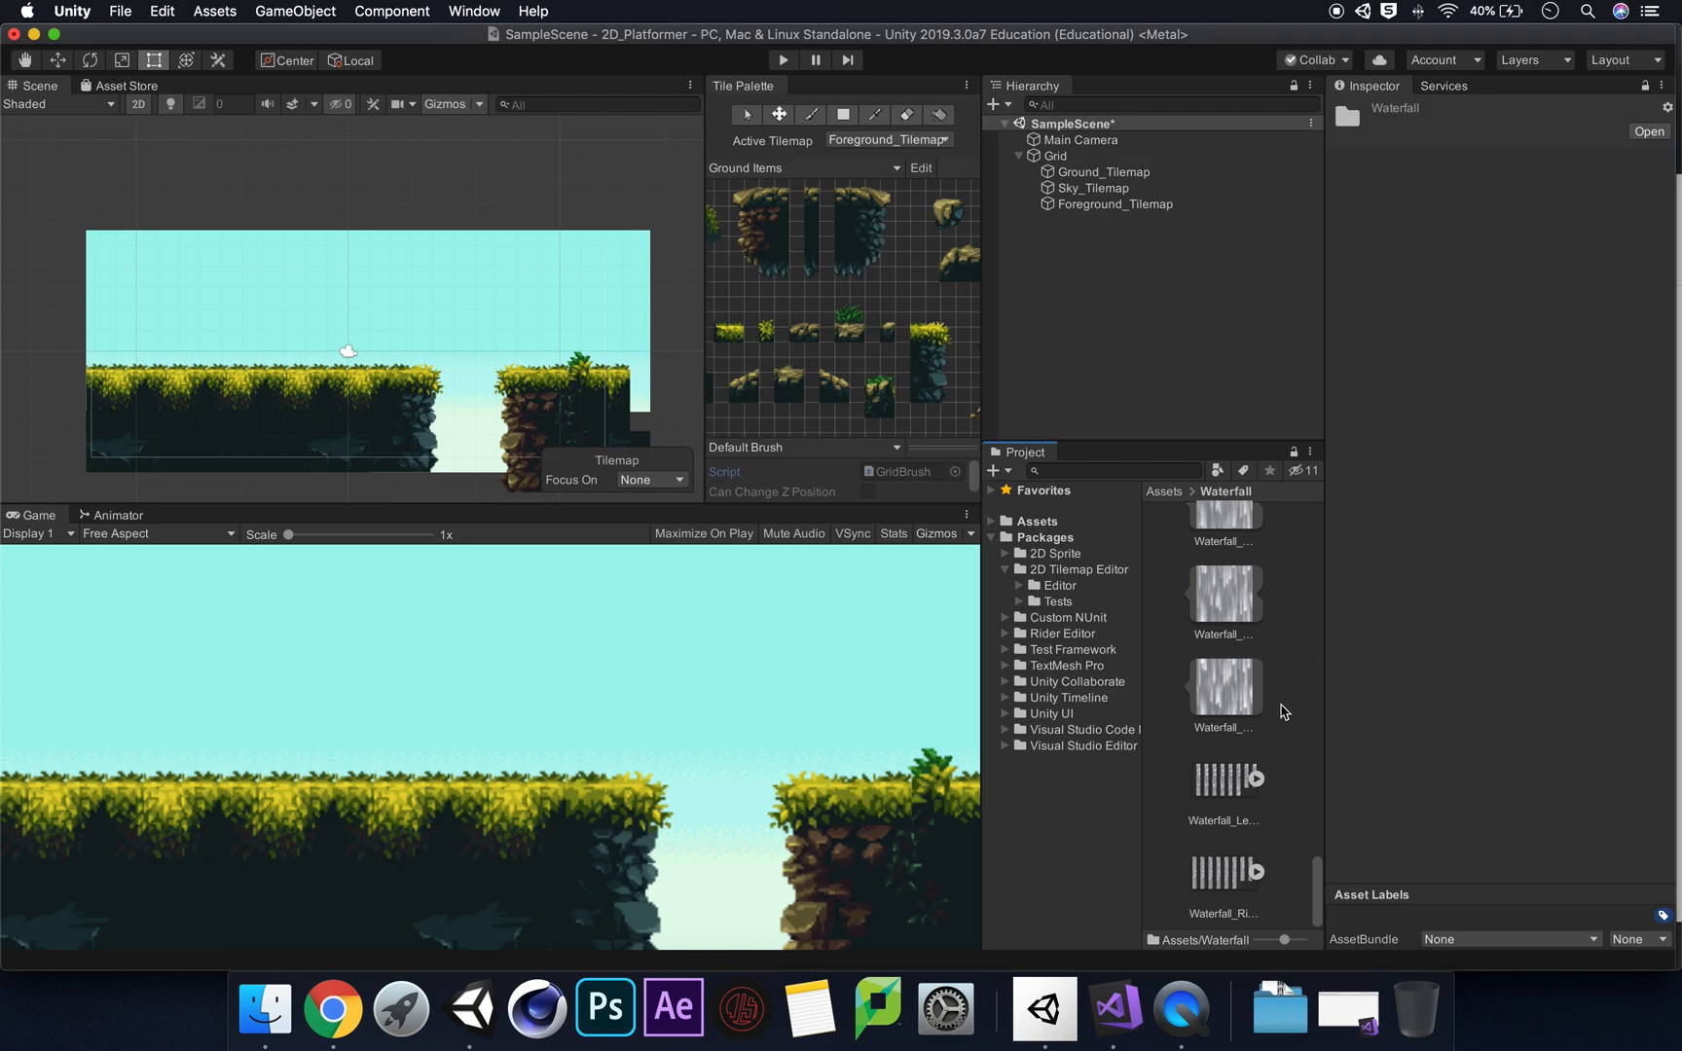
scroll(1281, 704, up, 10)
scroll(1278, 706, up, 5)
Step: Preview the Waterfall_Center sprite frames one by one, starting from Waterfall_Center_0
click(1234, 657)
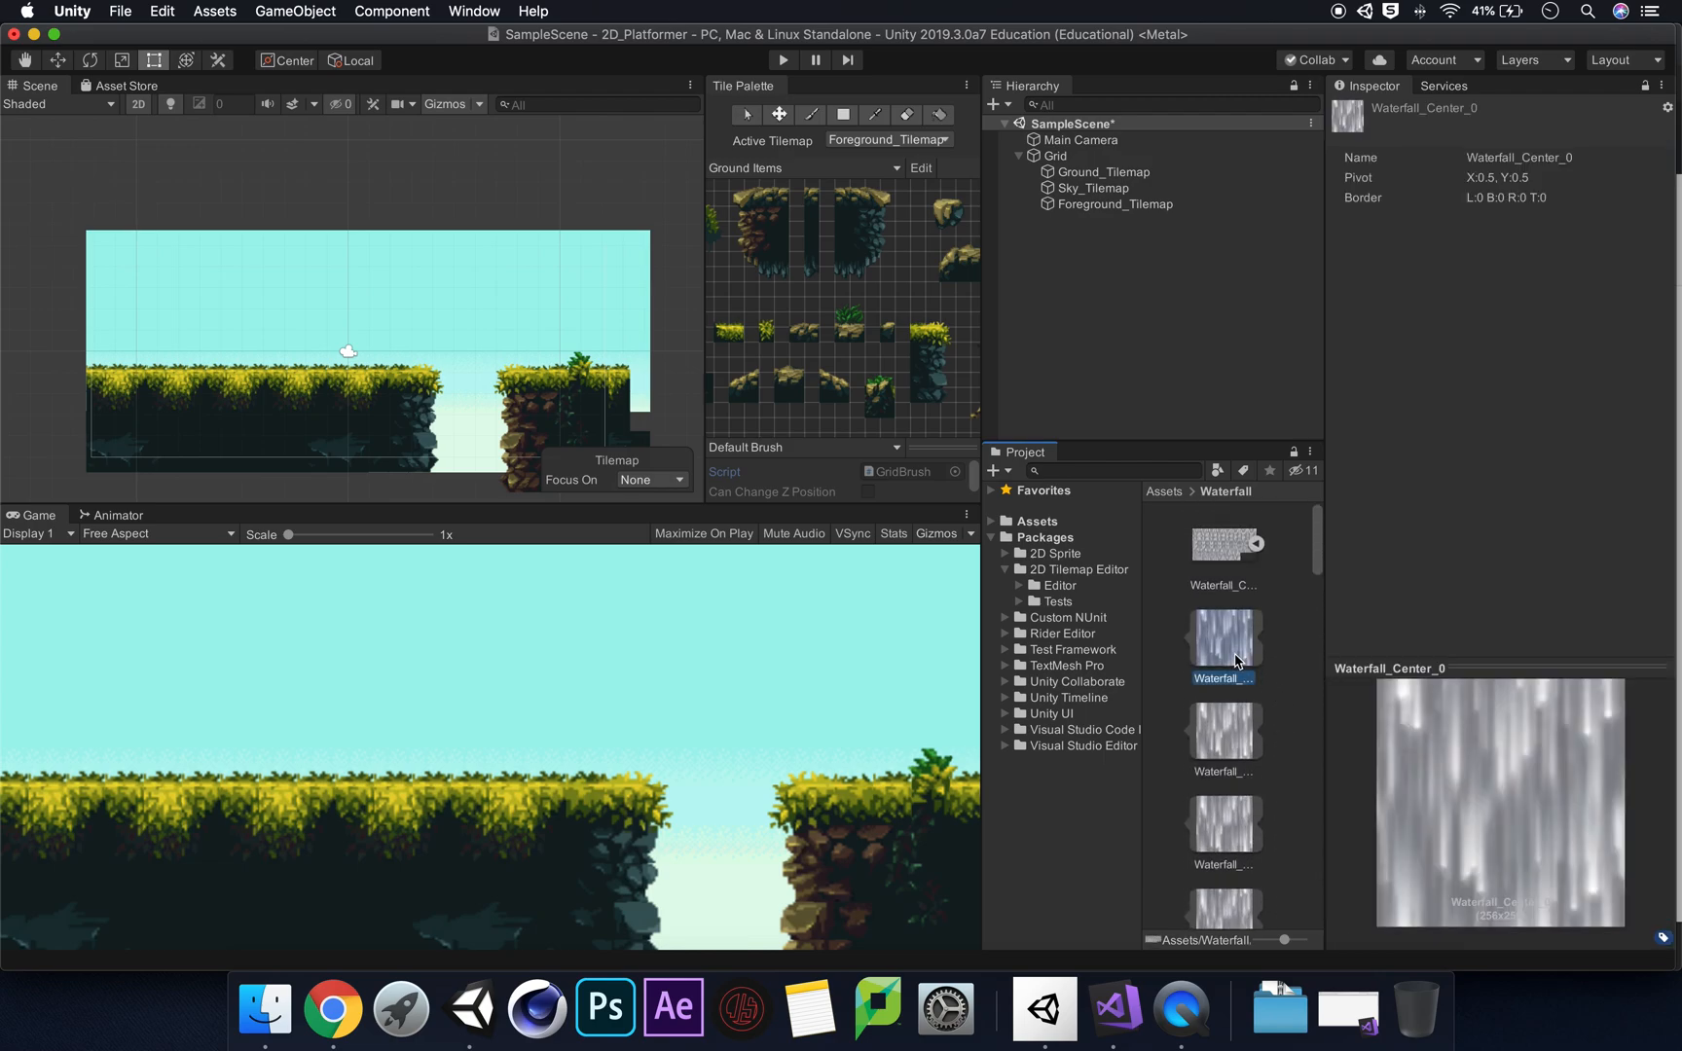
key(Down)
key(Down)
key(Down)
key(Down)
key(Down)
key(Down)
key(Down)
key(Down)
key(Down)
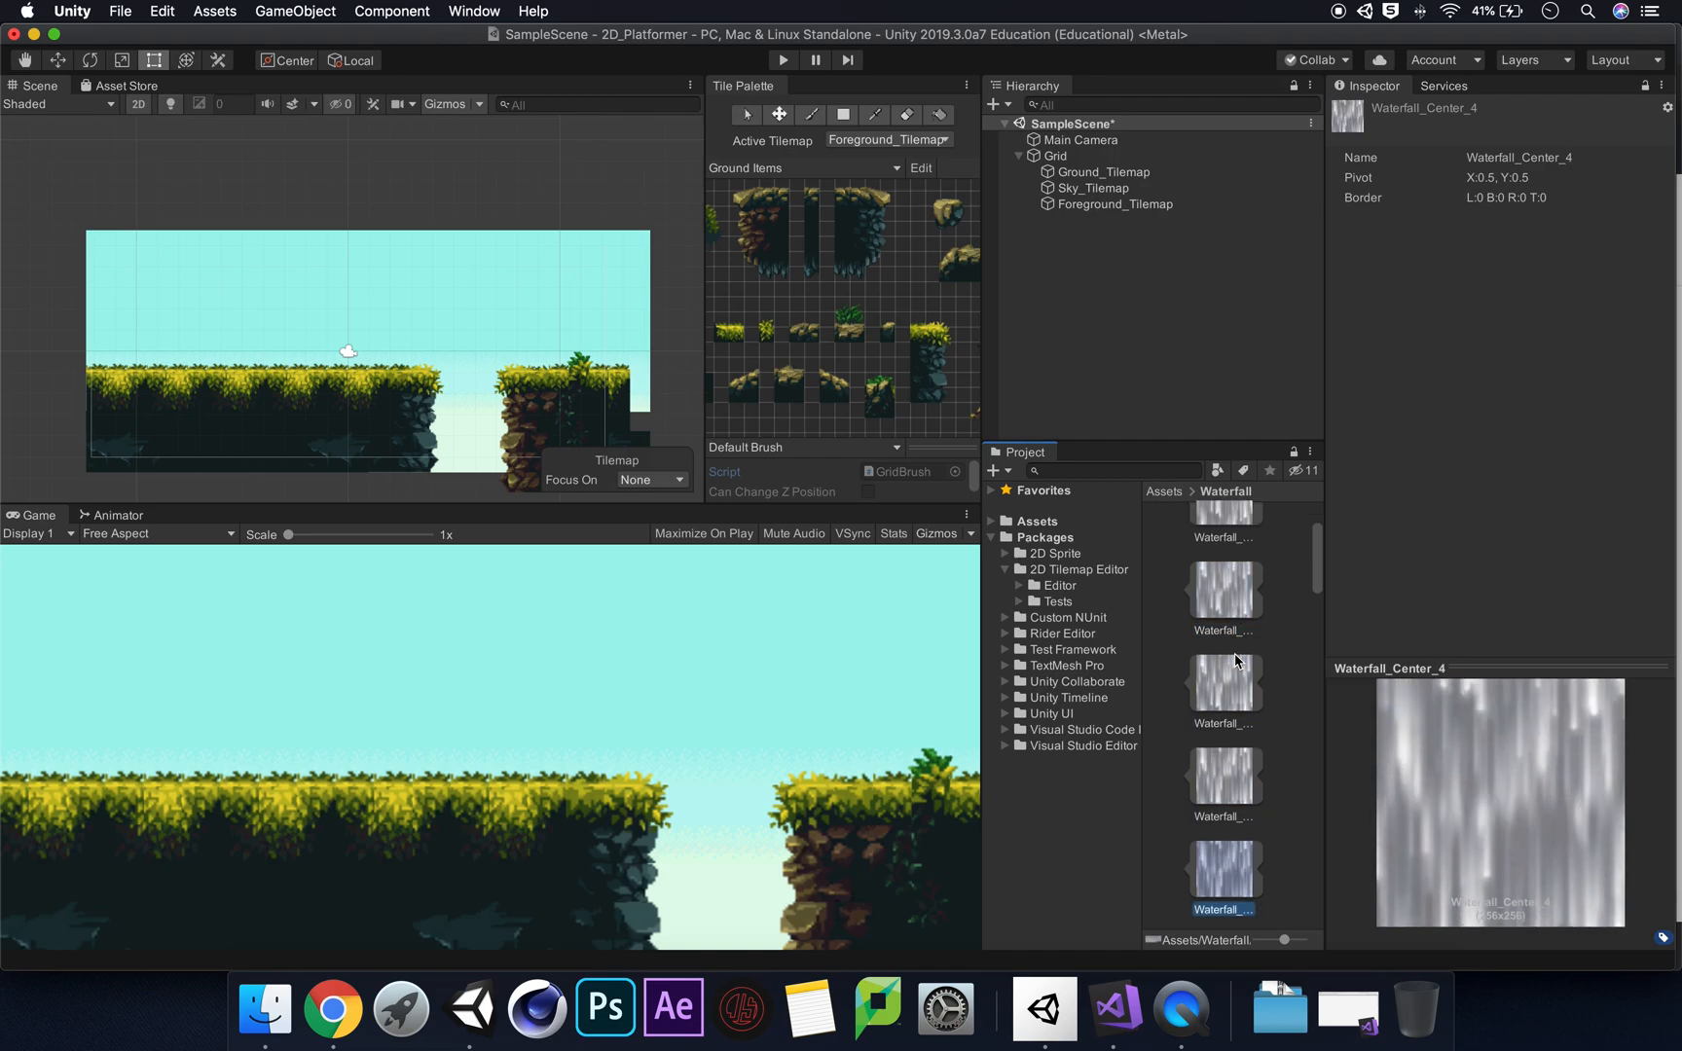
key(Down)
key(Down)
key(Down)
key(Down)
key(Down)
key(Down)
key(Down)
key(Down)
key(Down)
key(Down)
key(Down)
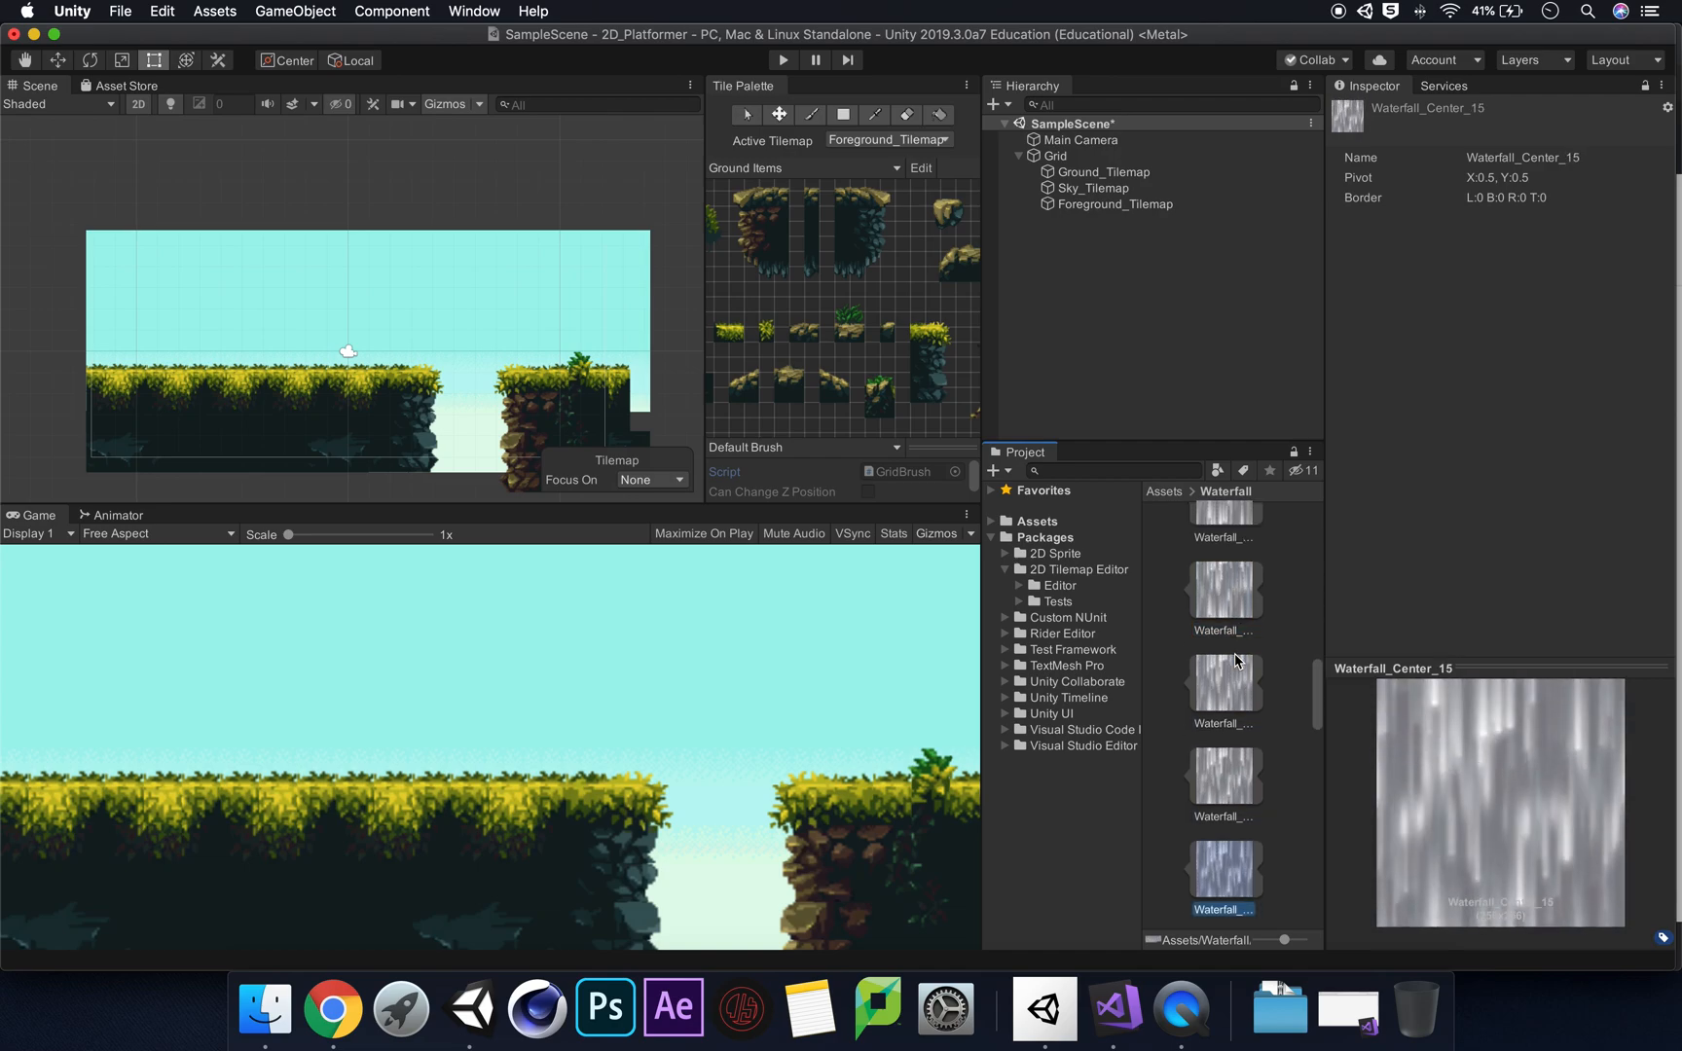
key(Down)
key(Down)
key(Down)
key(Down)
key(Down)
key(Down)
key(Down)
key(Down)
key(Down)
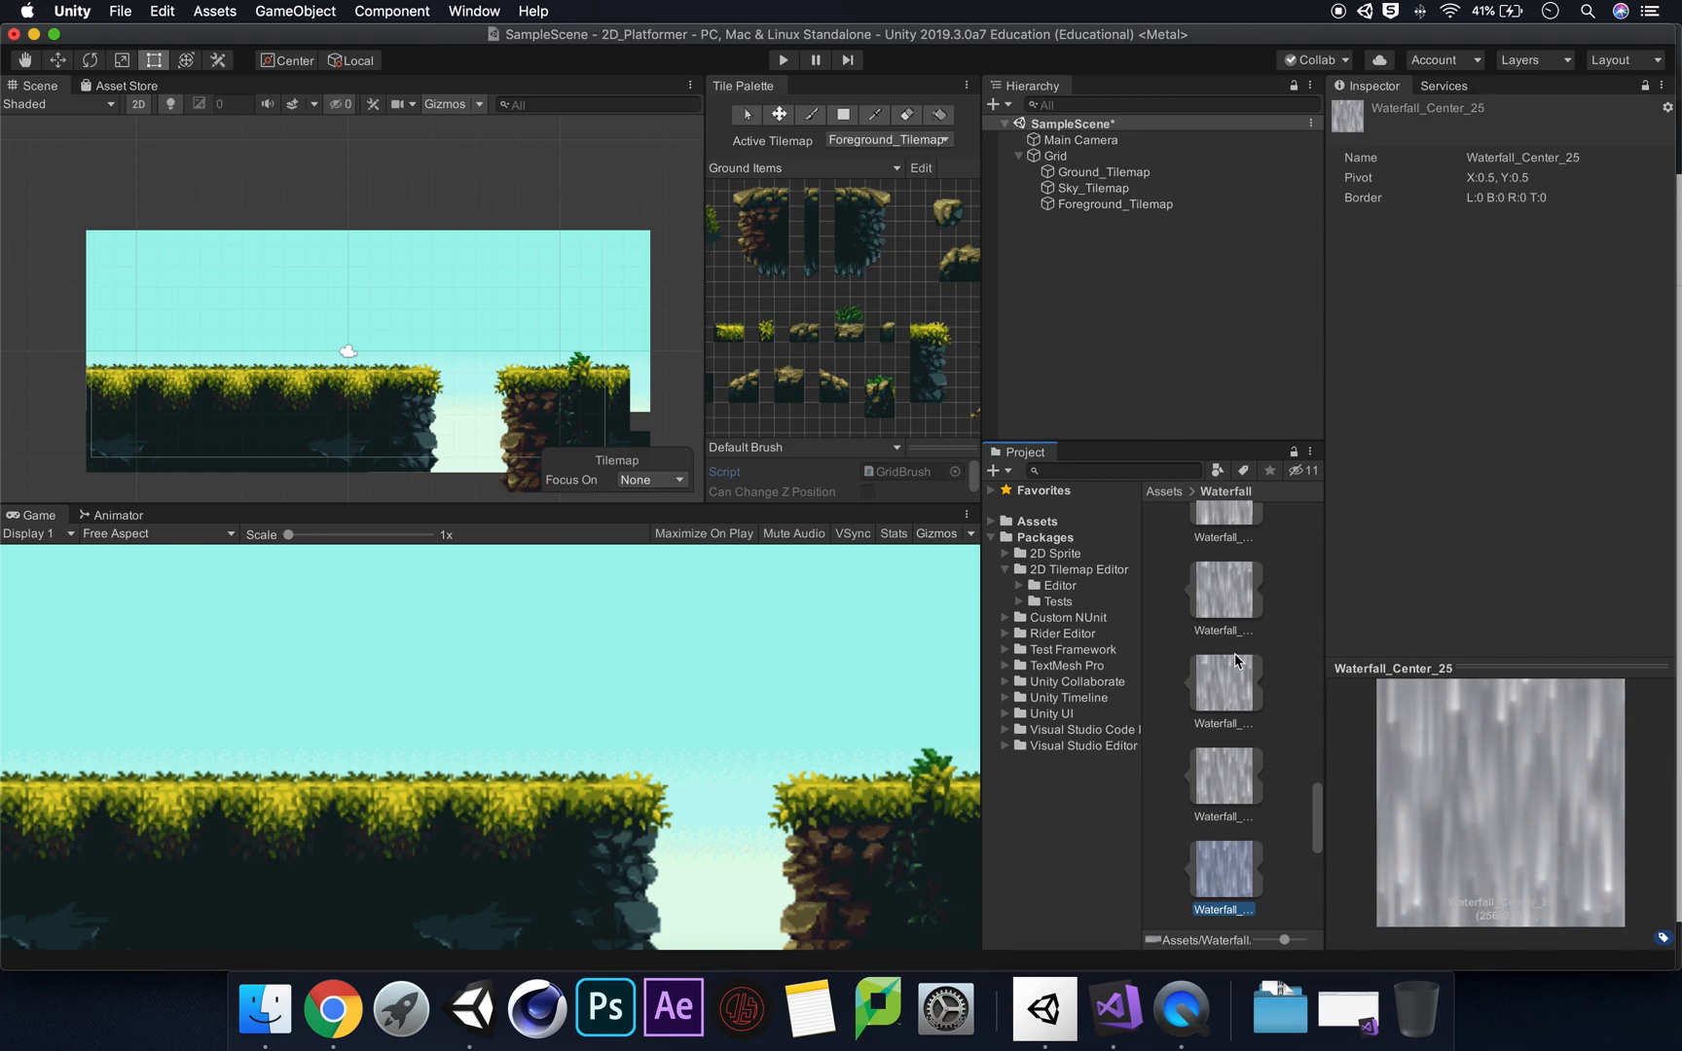
key(Down)
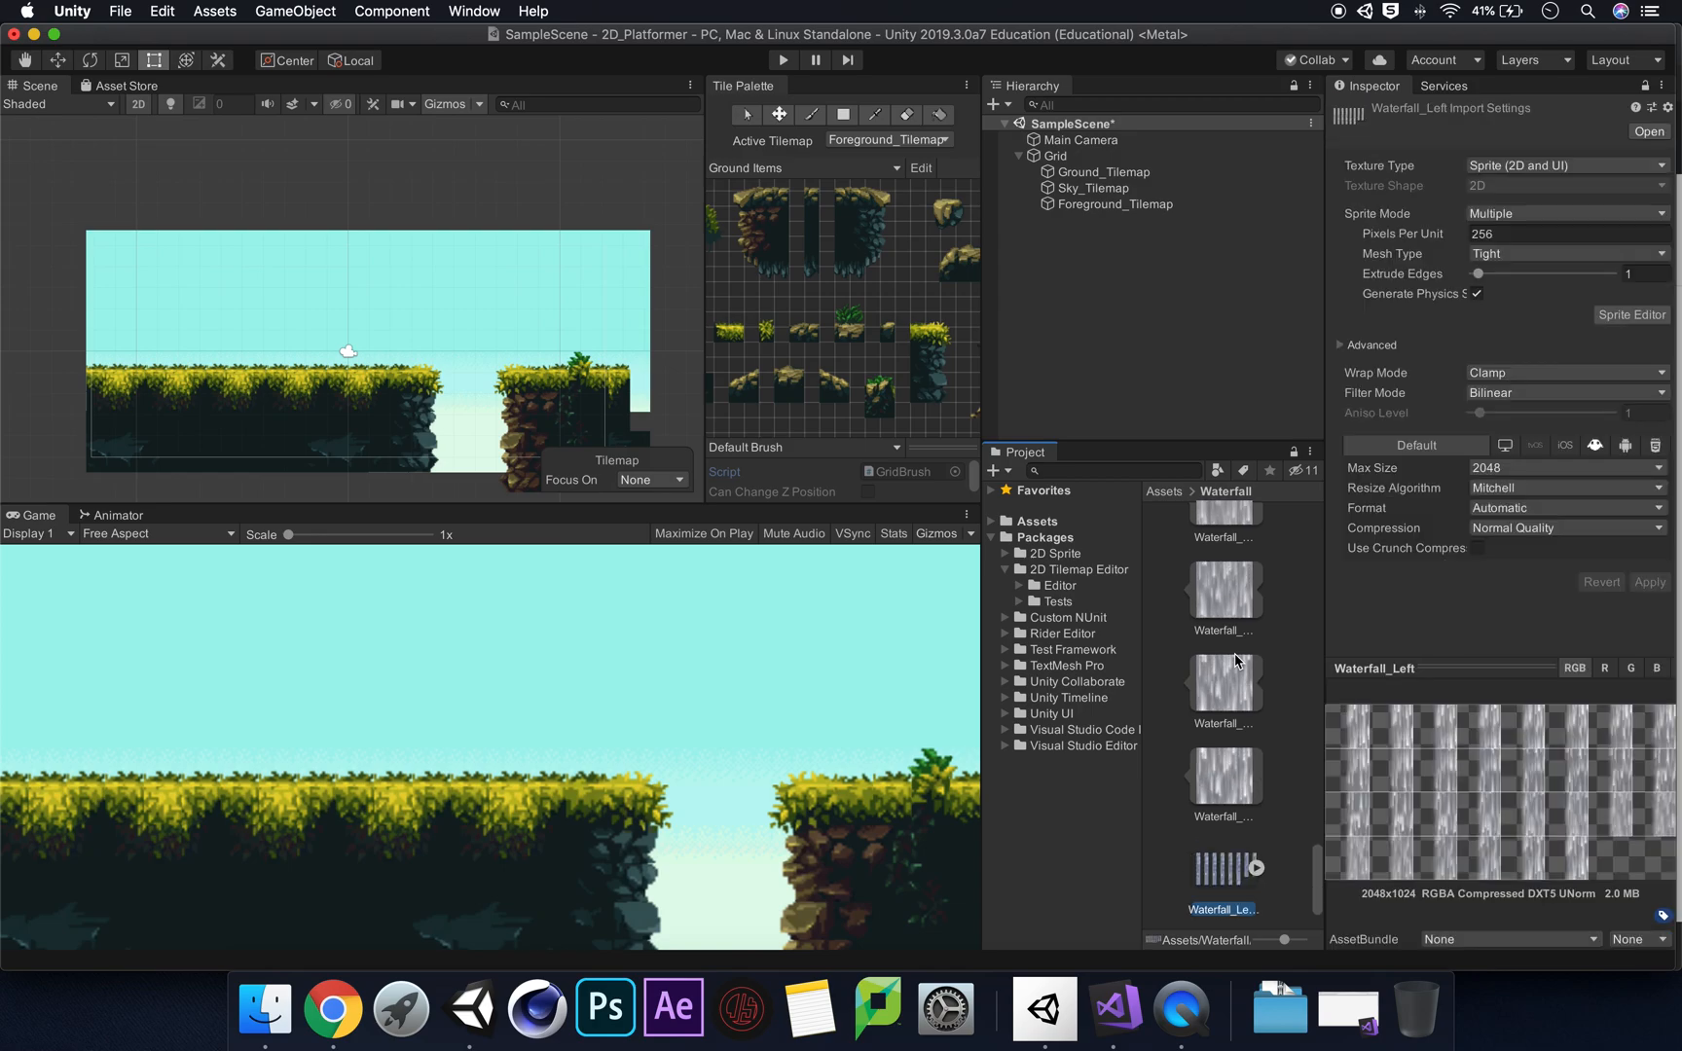
Step: Collapse the Waterfall_Center sprites and inspect the import settings of the left, right and center waterfall sheets
scroll(1254, 725, up, 15)
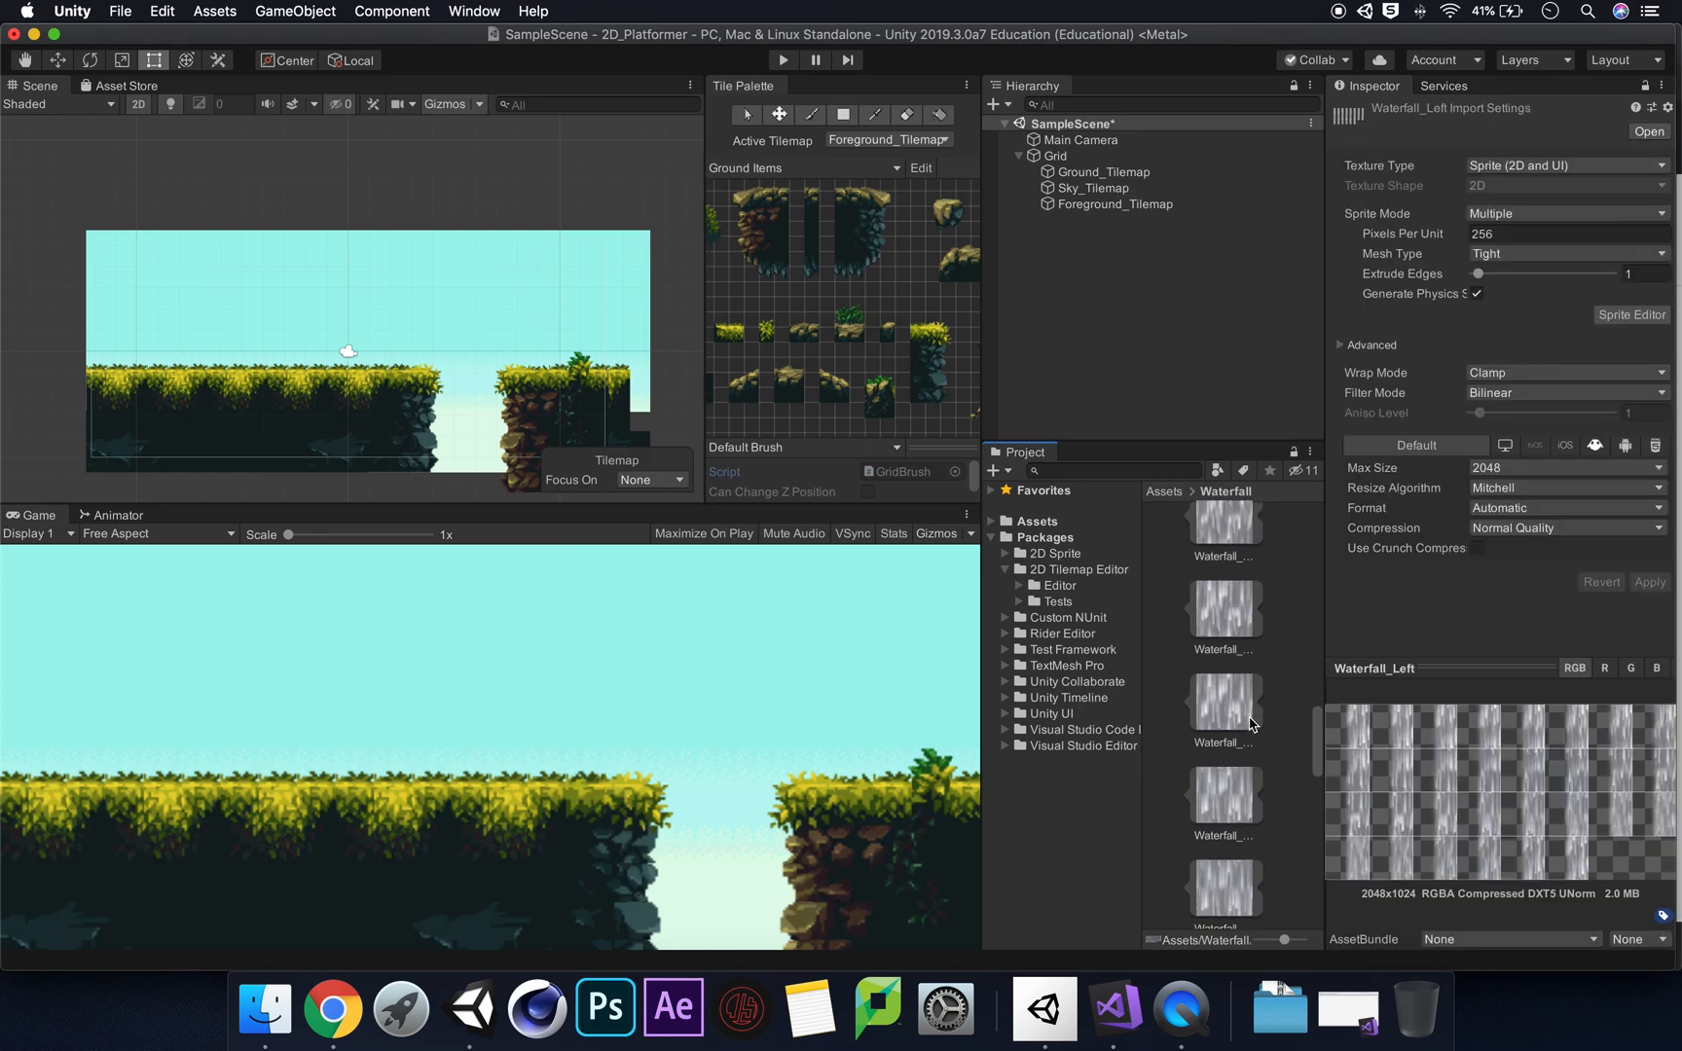
click(1257, 543)
click(1171, 553)
click(1281, 550)
click(1192, 638)
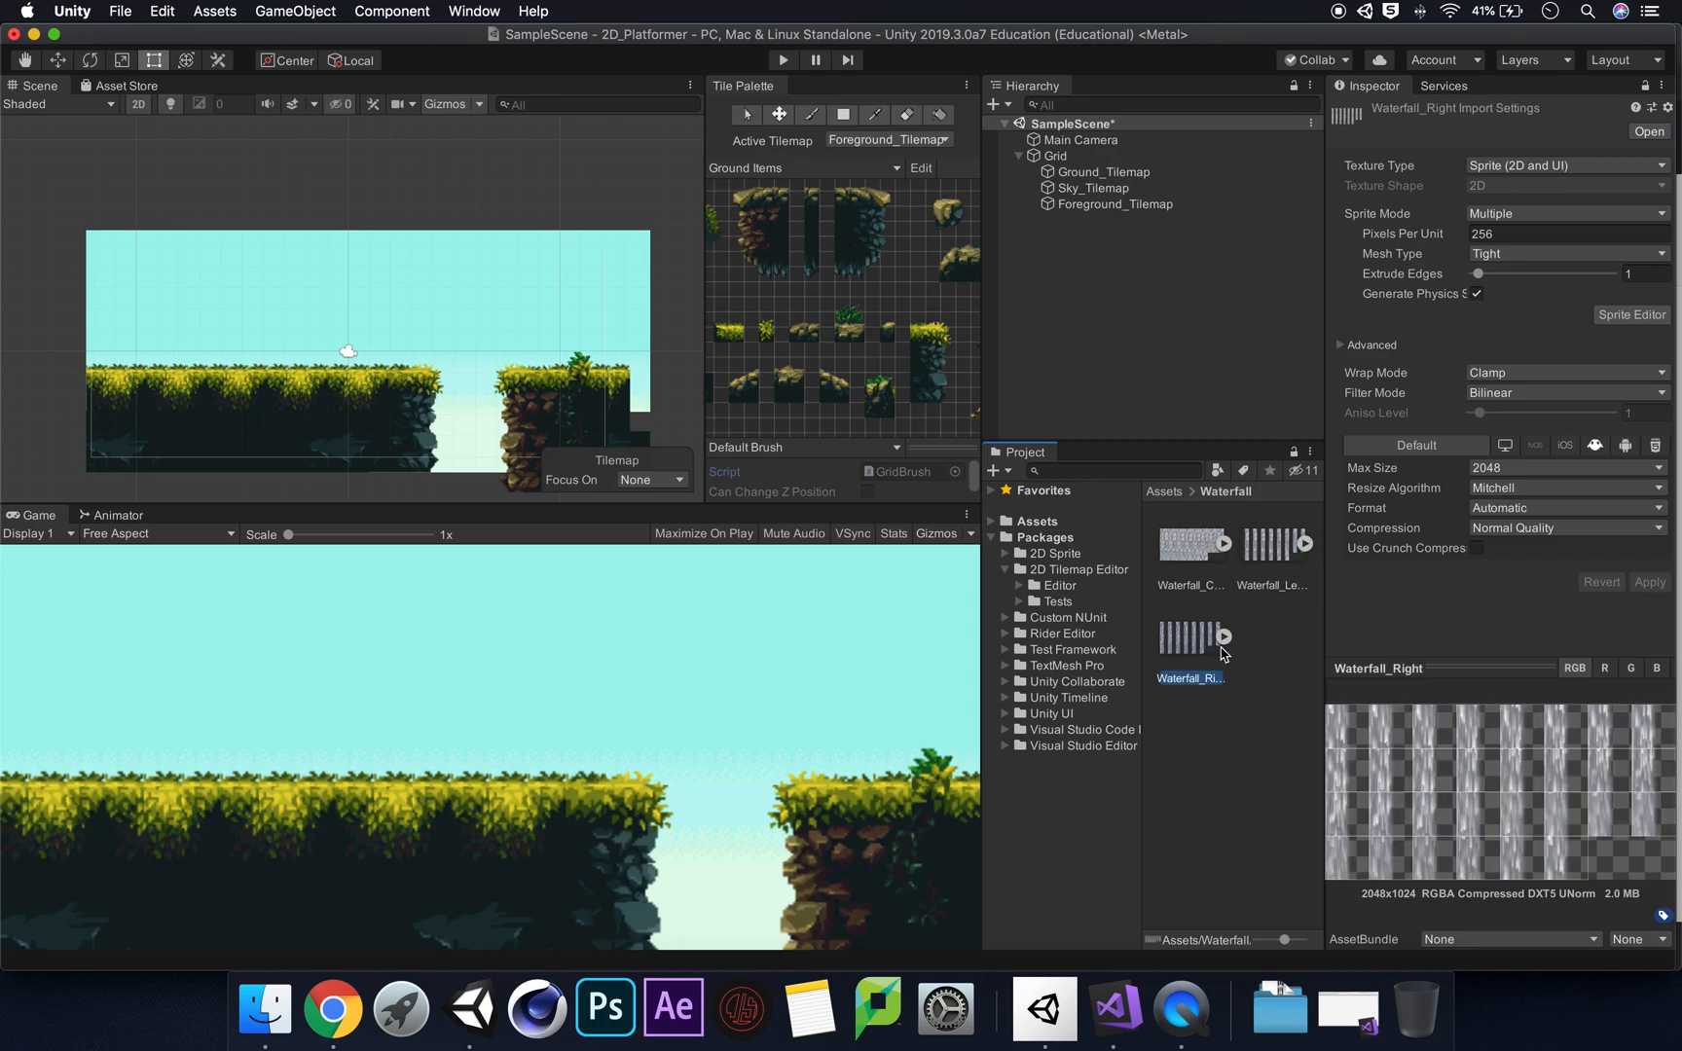
click(1195, 553)
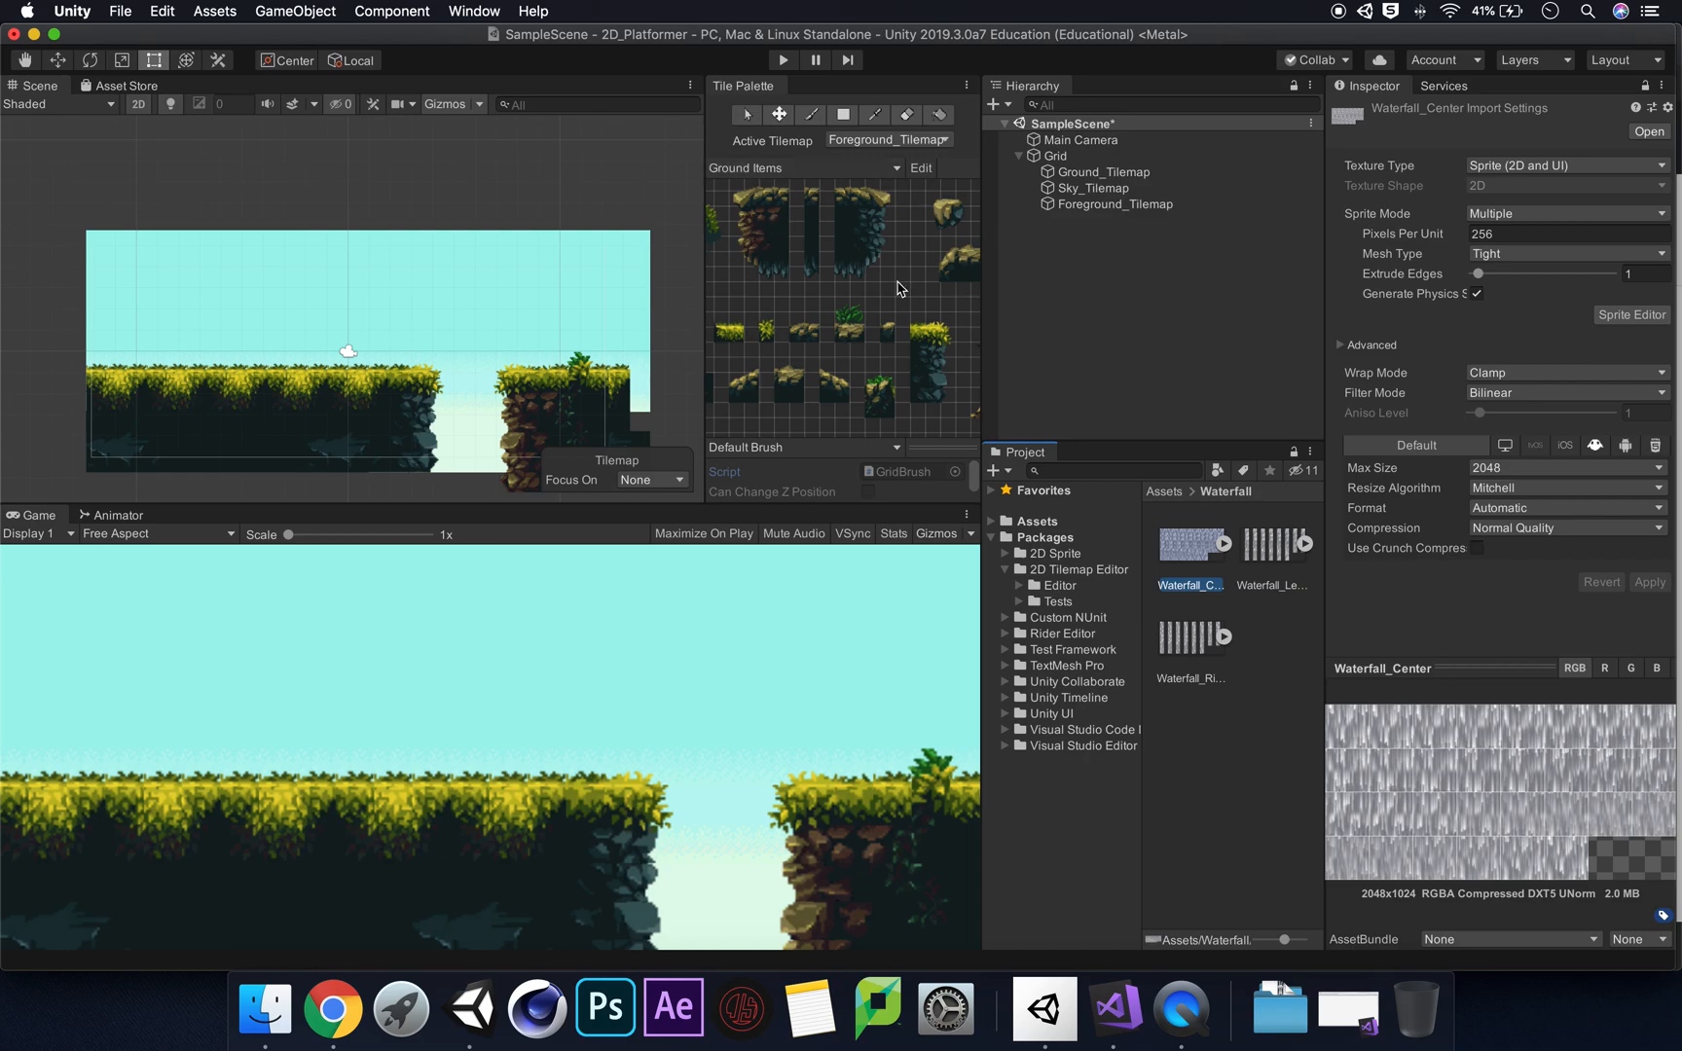
Step: Create a new tile palette named Waterfall and save it in the Sprites/Tilemap/Palettes folder
click(881, 169)
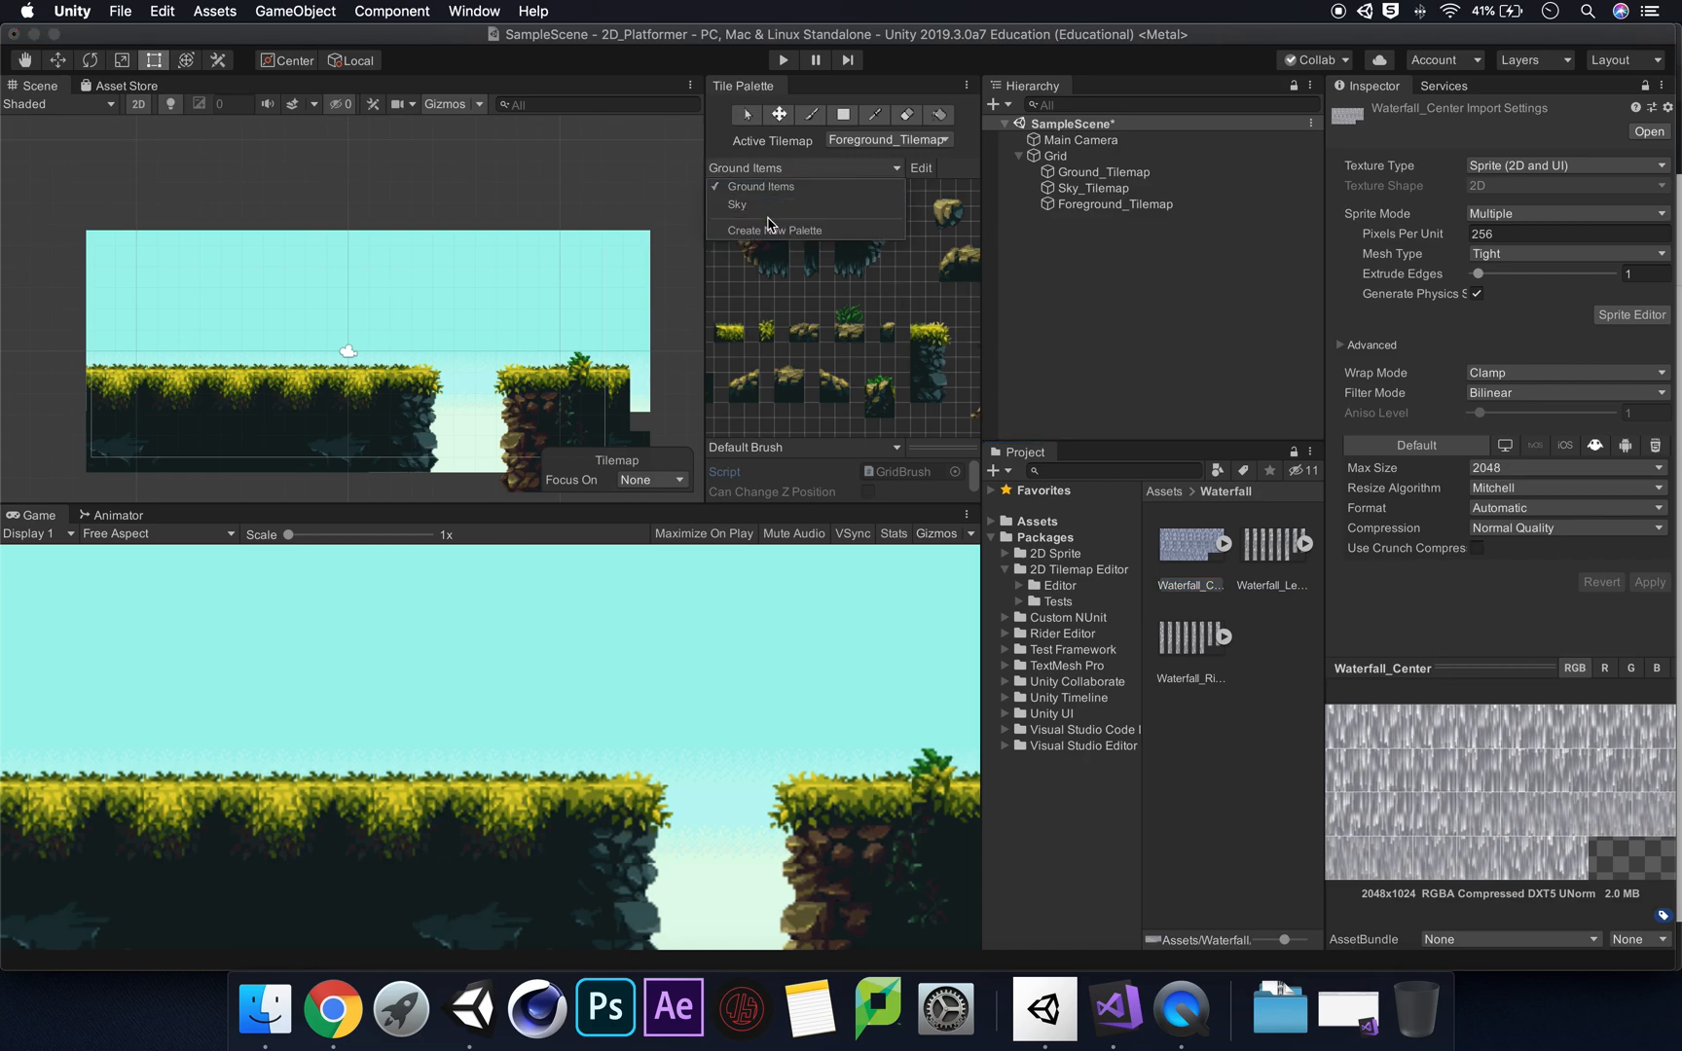
click(774, 230)
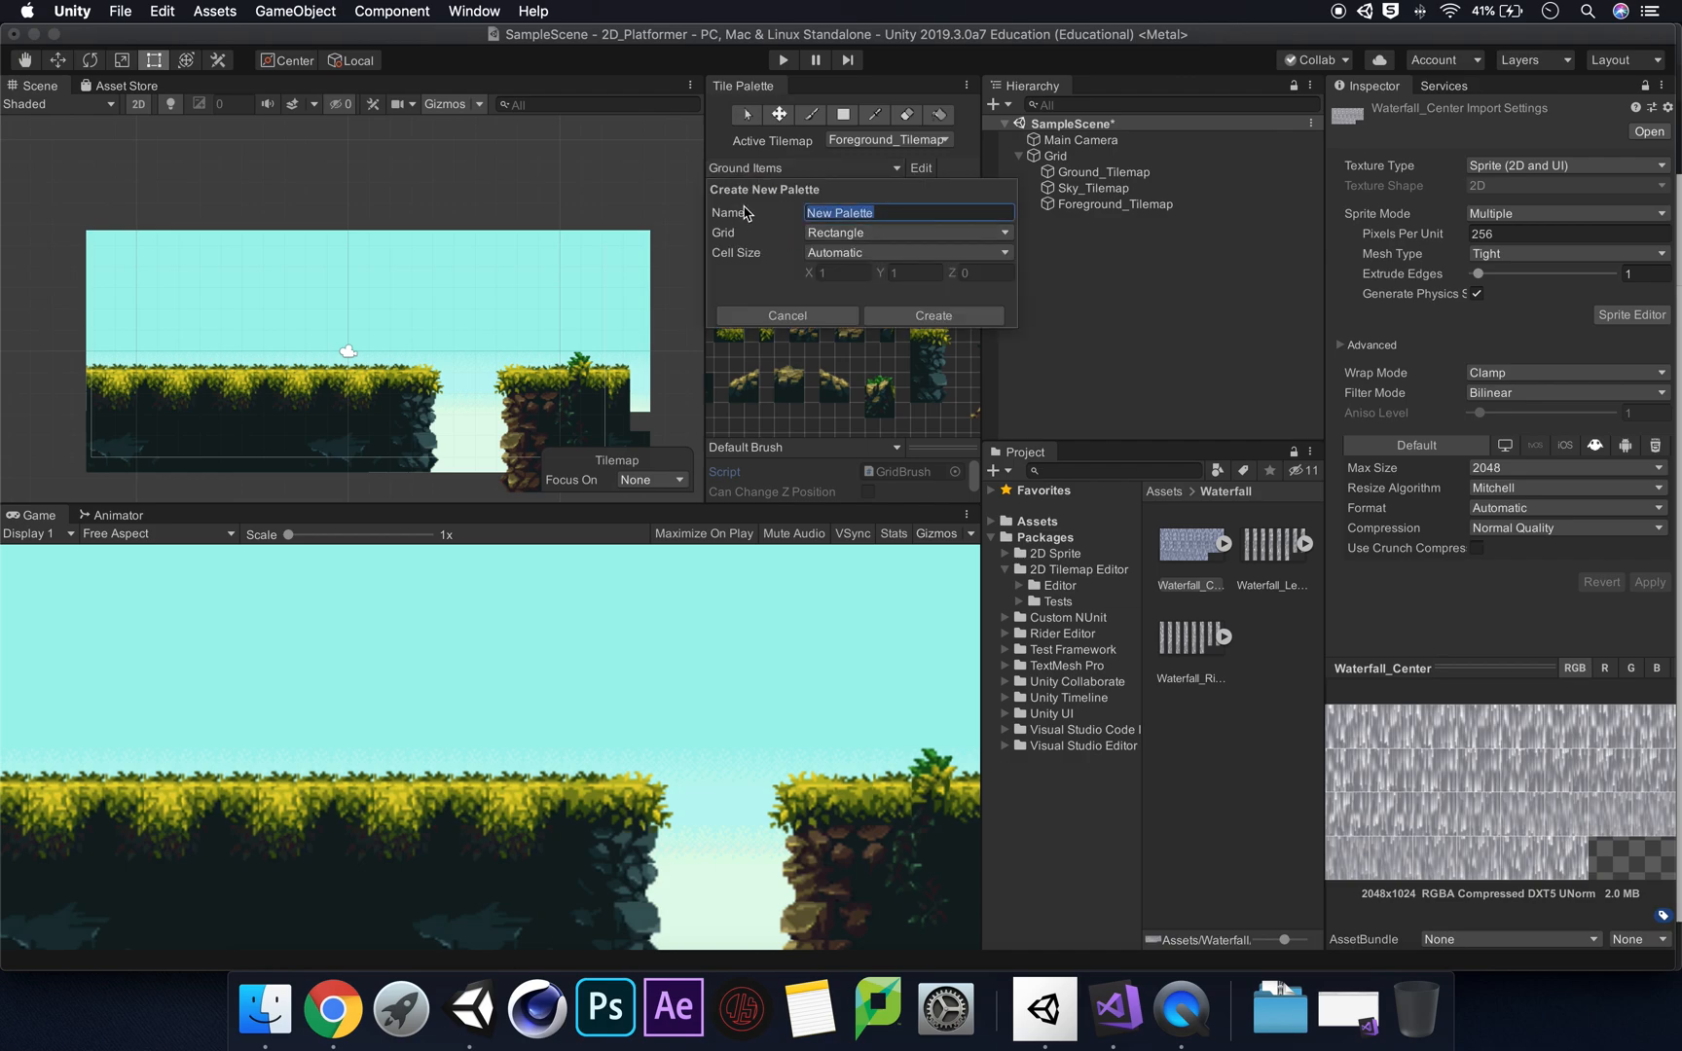
text(Waterfall)
click(939, 316)
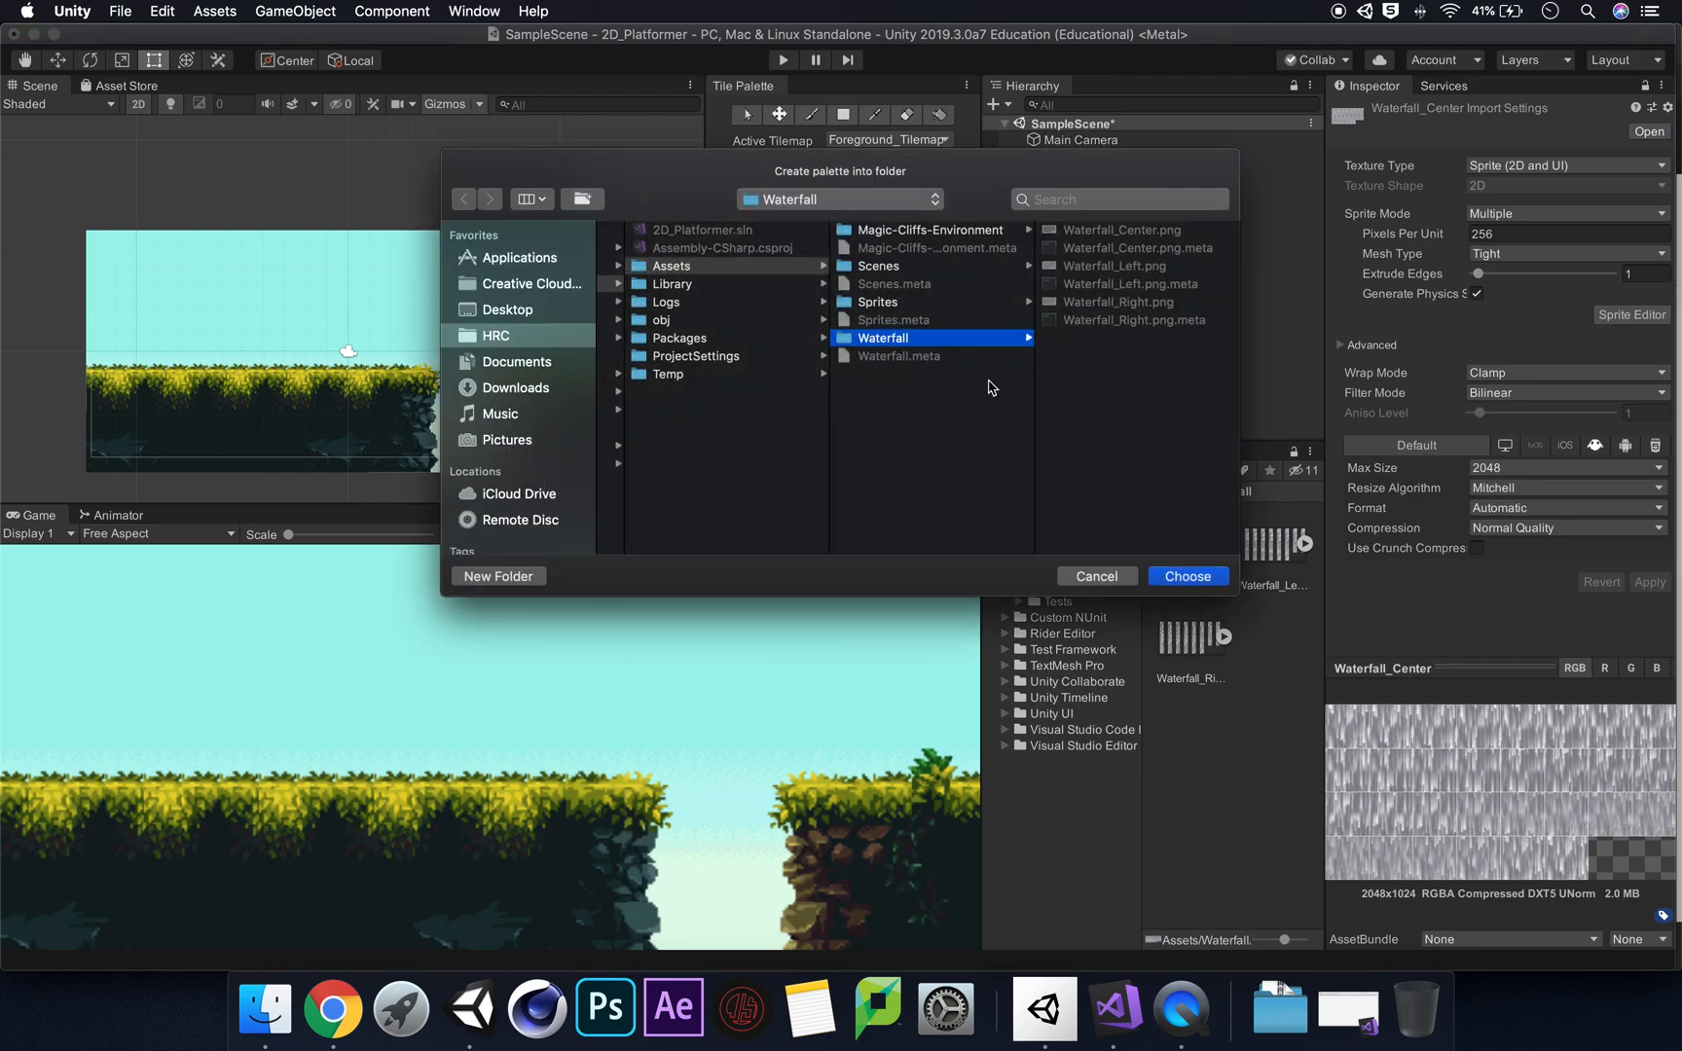
click(929, 304)
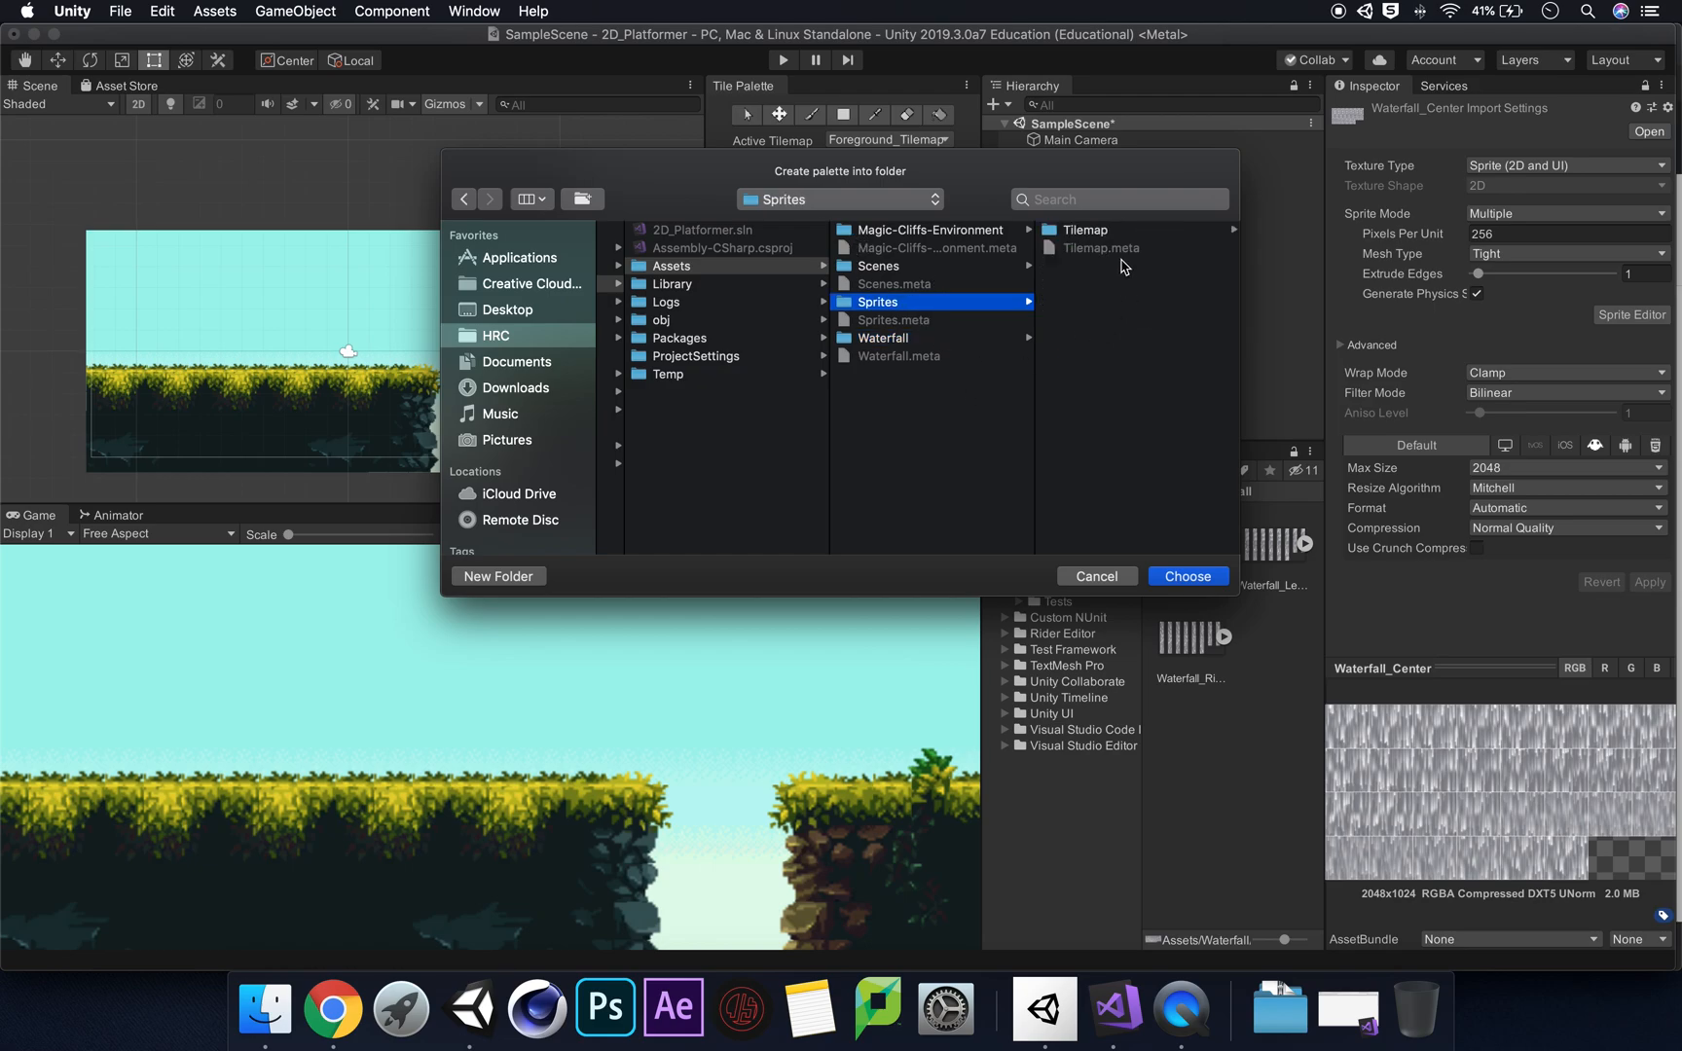
click(1102, 233)
click(1102, 233)
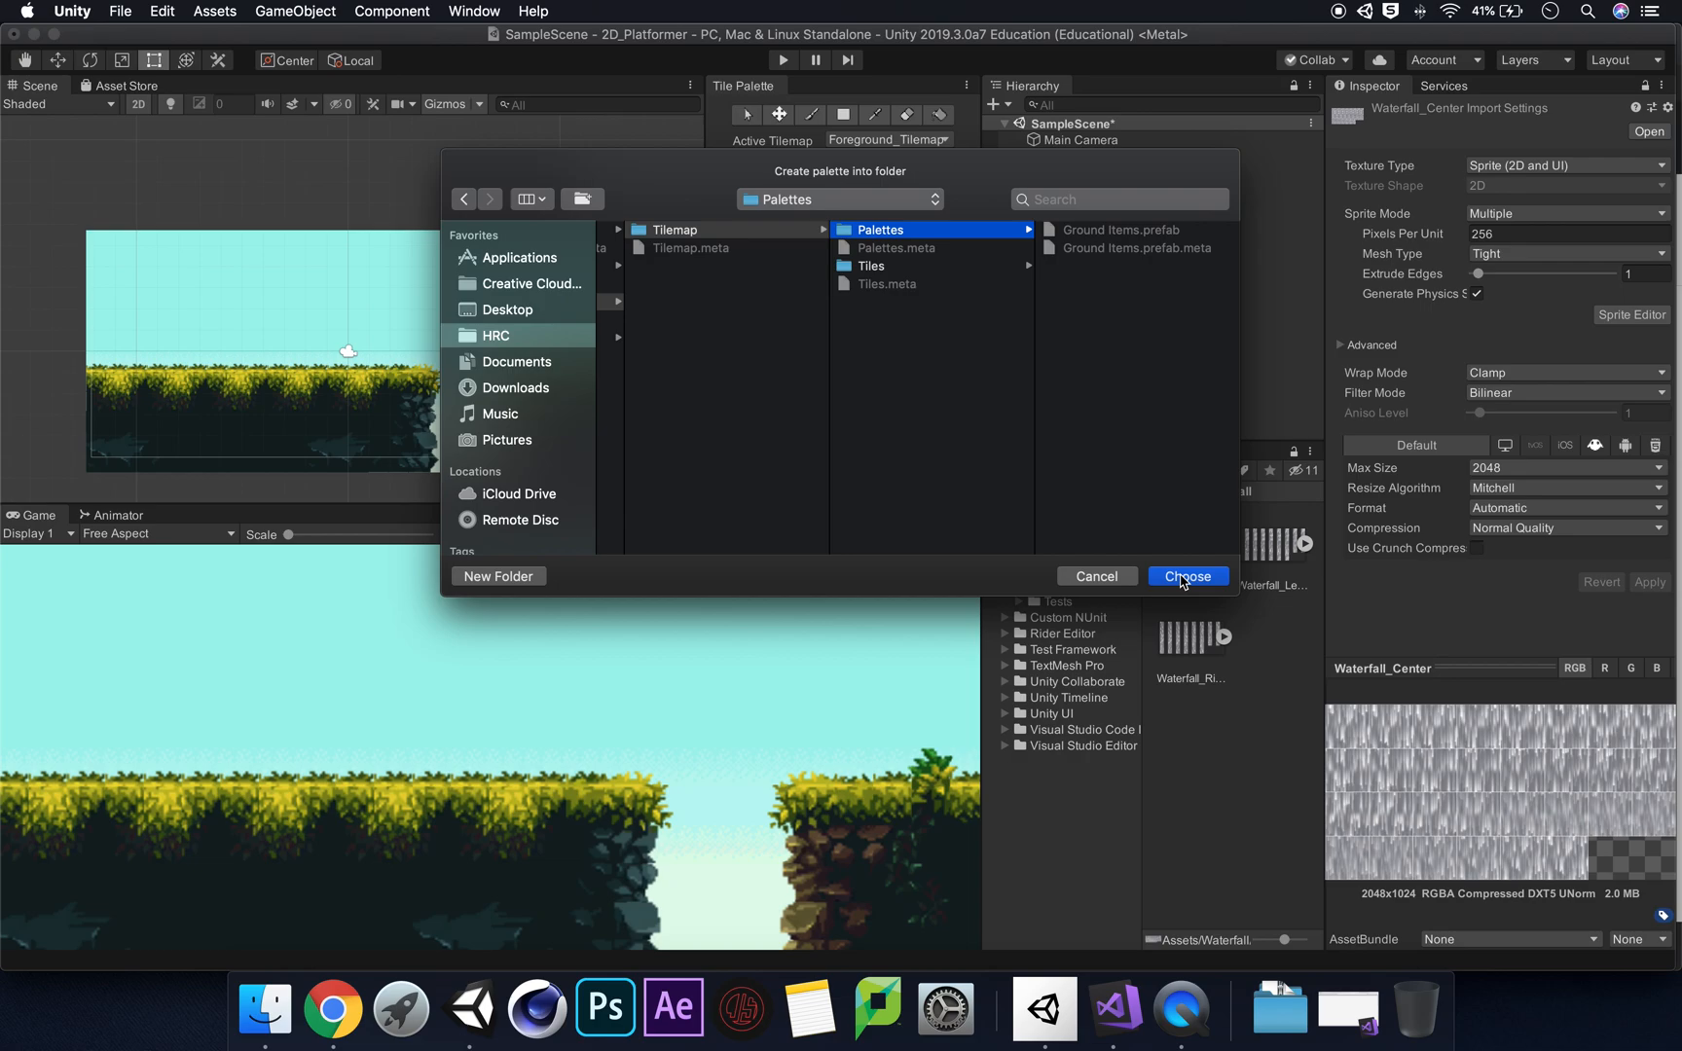
click(1184, 578)
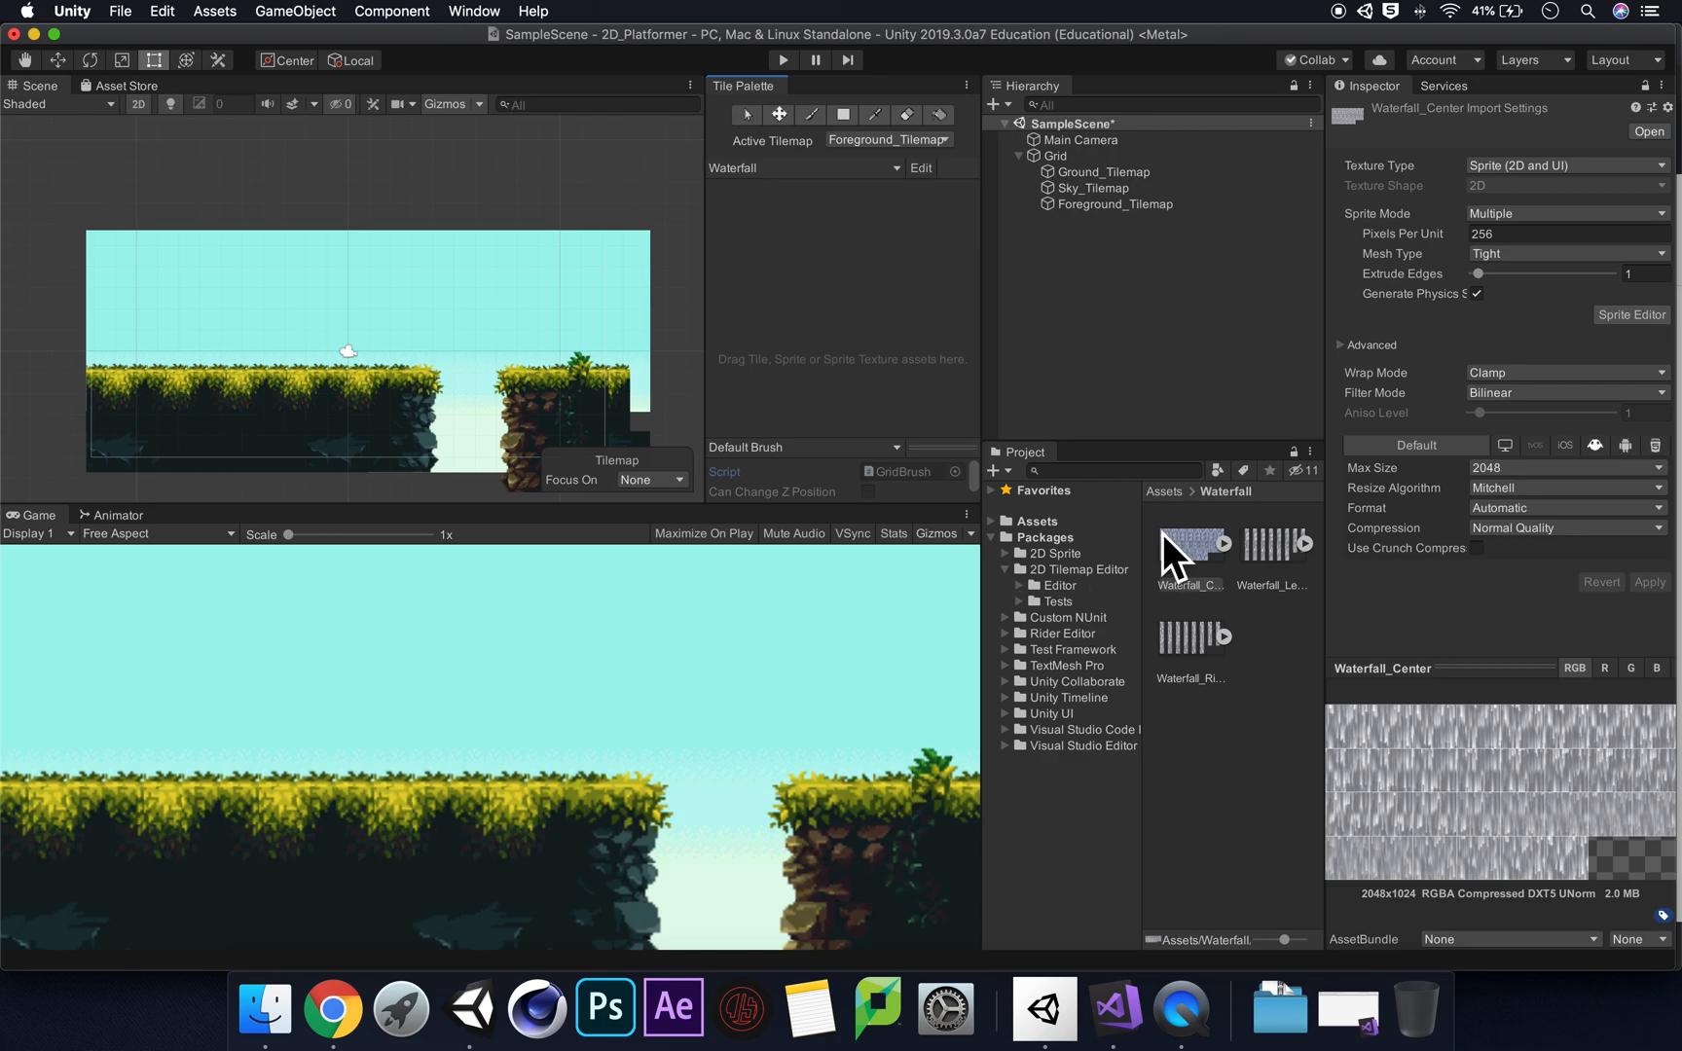
Step: Open the Assets/Sprites/Tilemap/Tiles folder in the project
click(1047, 521)
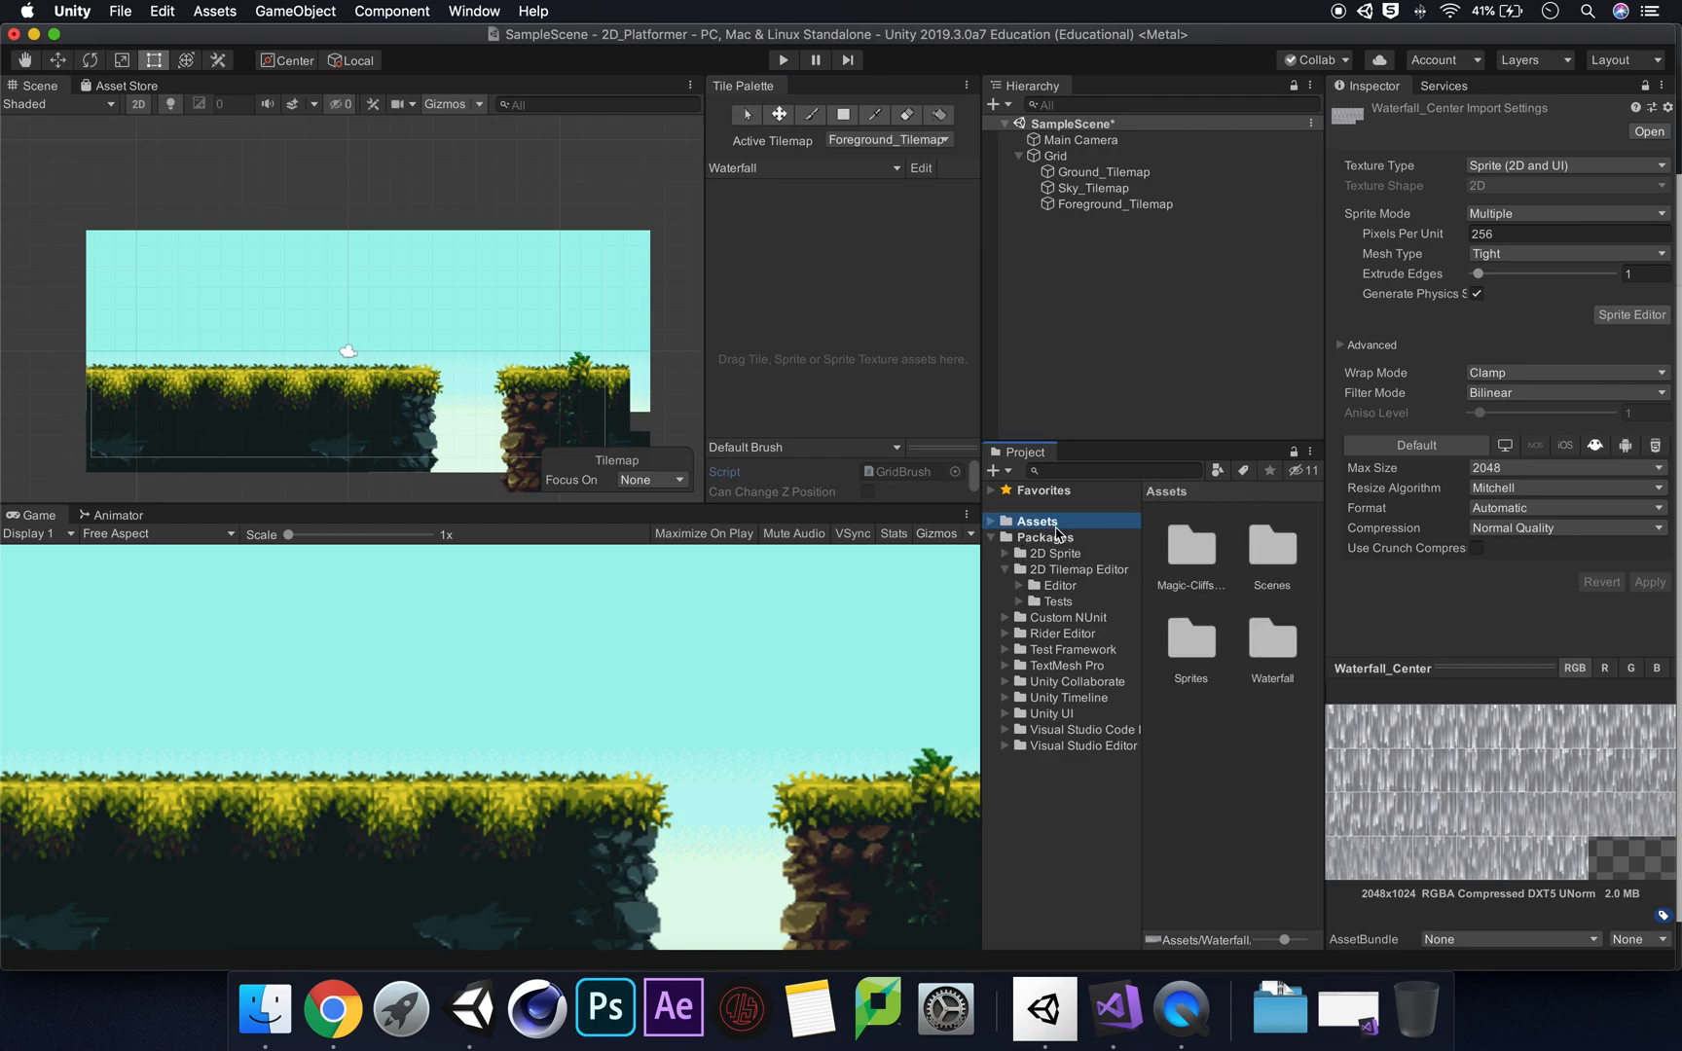
double_click(1191, 640)
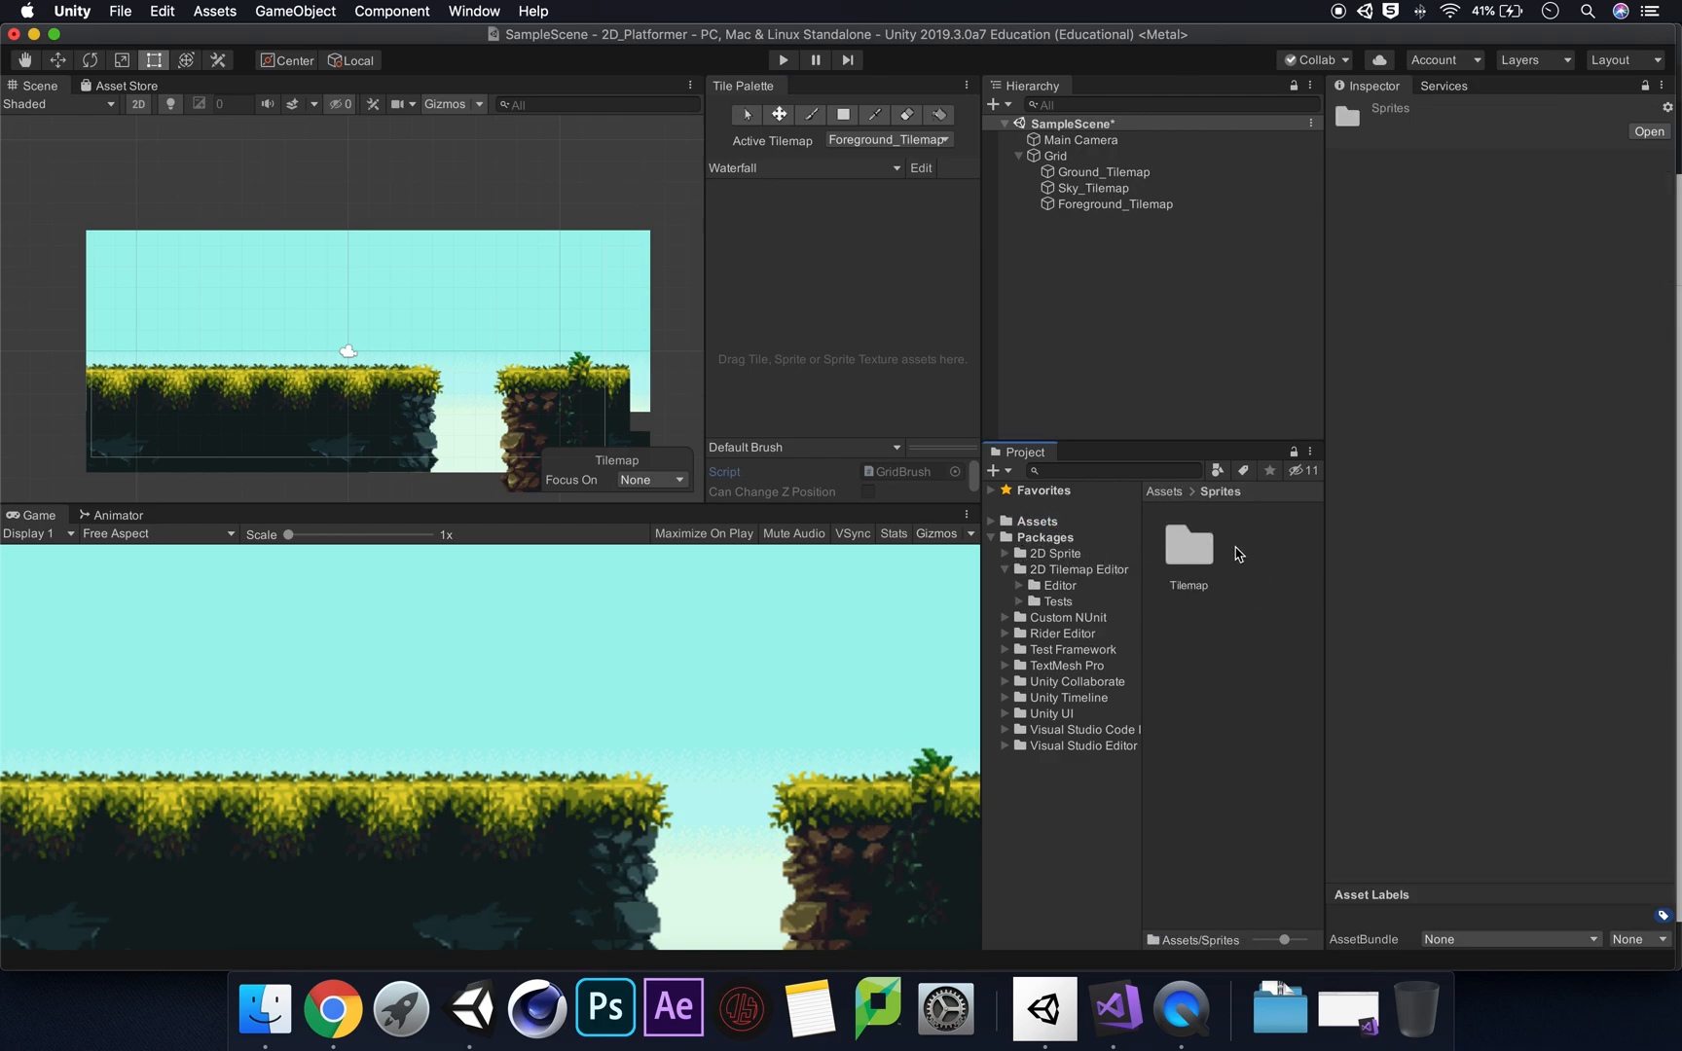
double_click(1190, 547)
double_click(1264, 547)
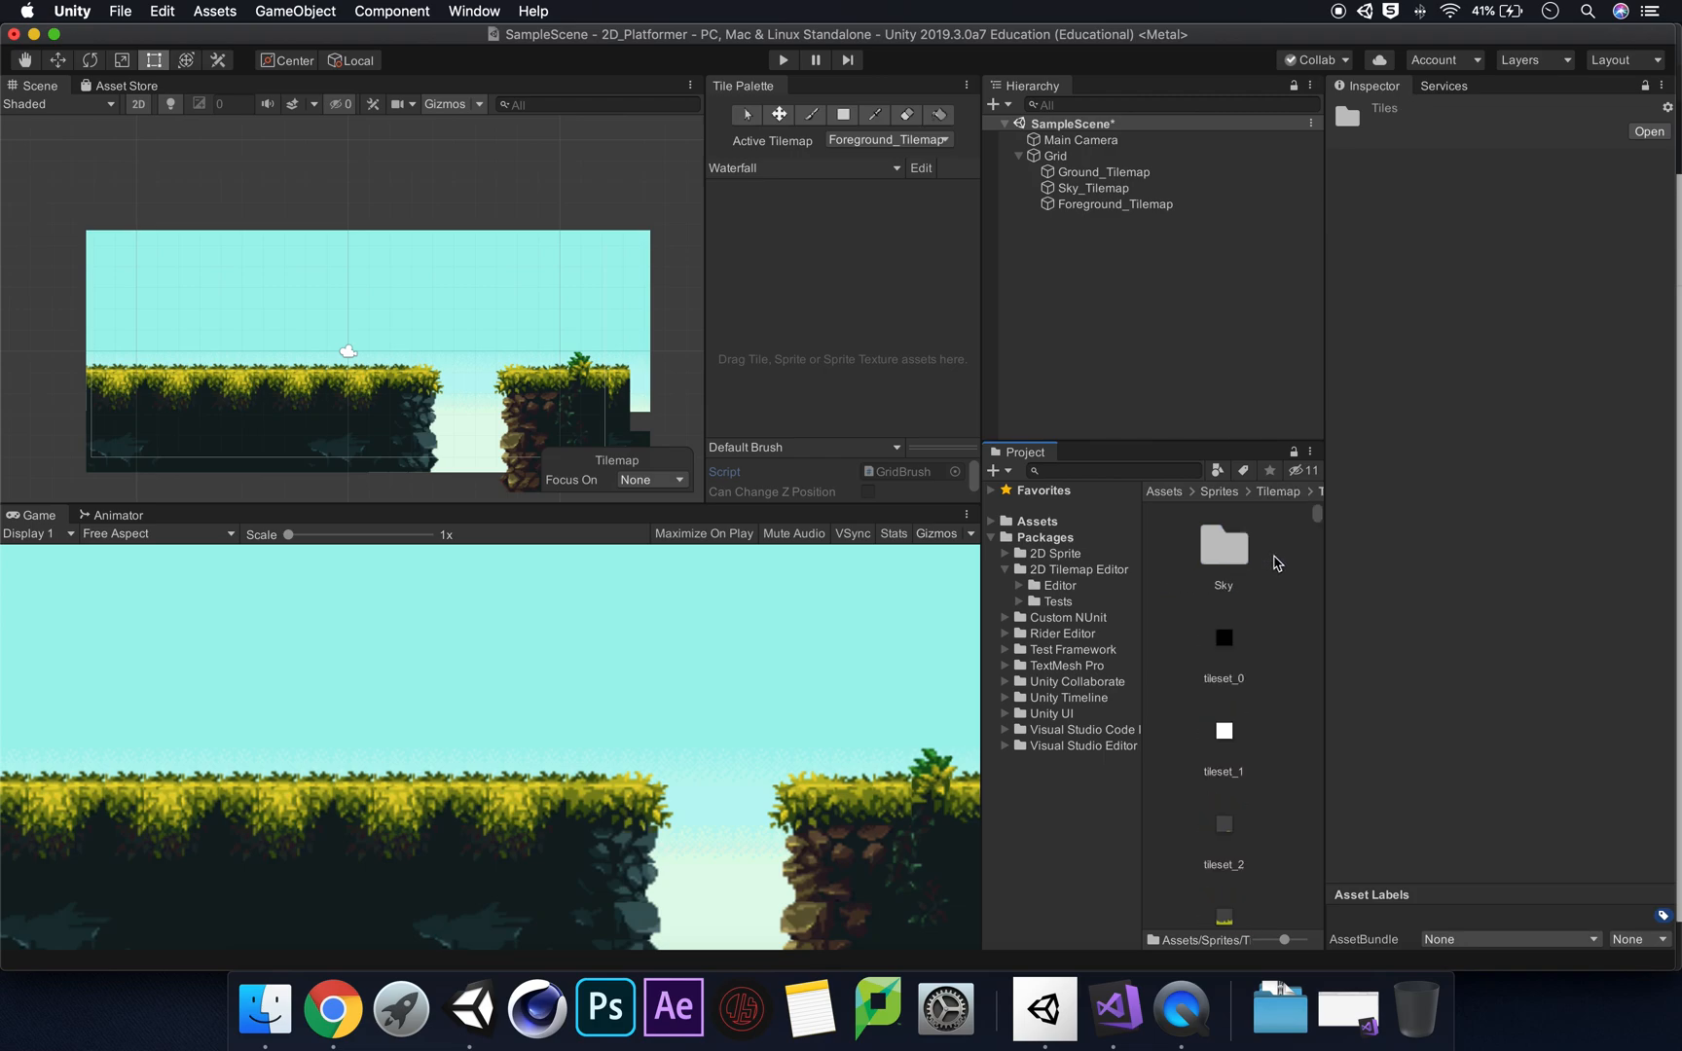
Step: Look through the existing tile assets in the Tiles folder
scroll(1280, 680, down, 5)
scroll(1280, 680, down, 7)
scroll(1279, 680, up, 12)
scroll(1286, 601, down, 6)
scroll(1286, 602, down, 20)
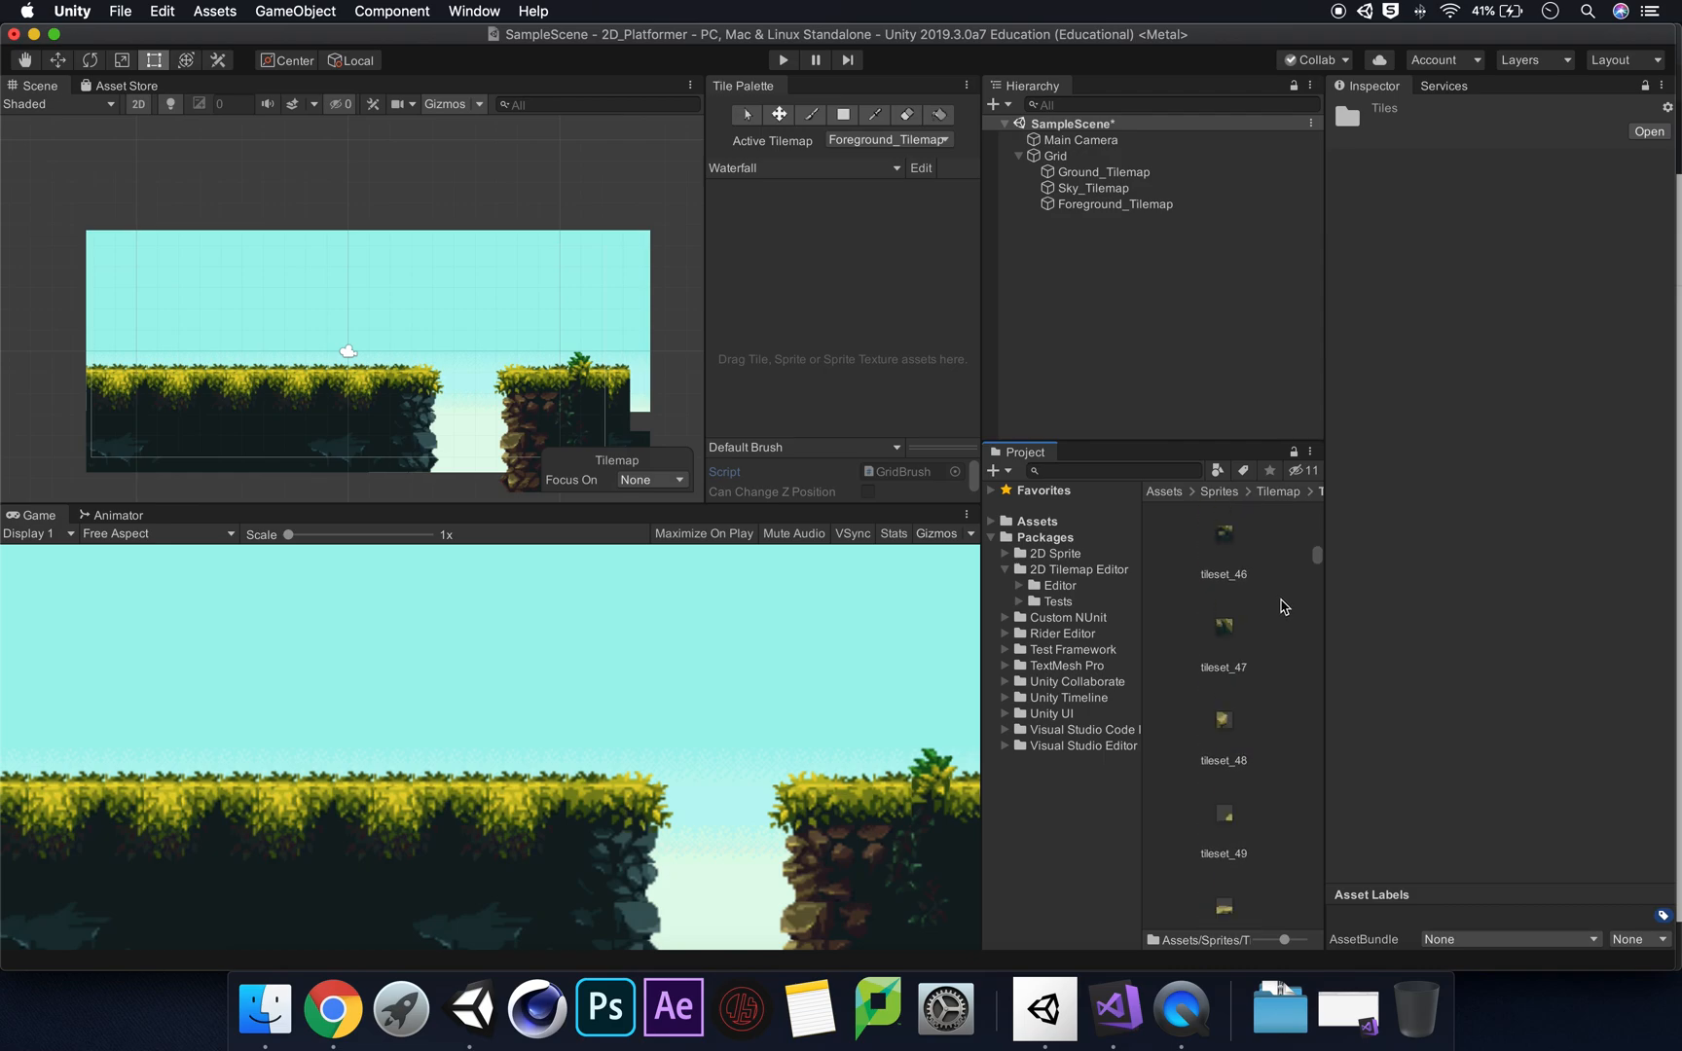
scroll(1284, 607, down, 20)
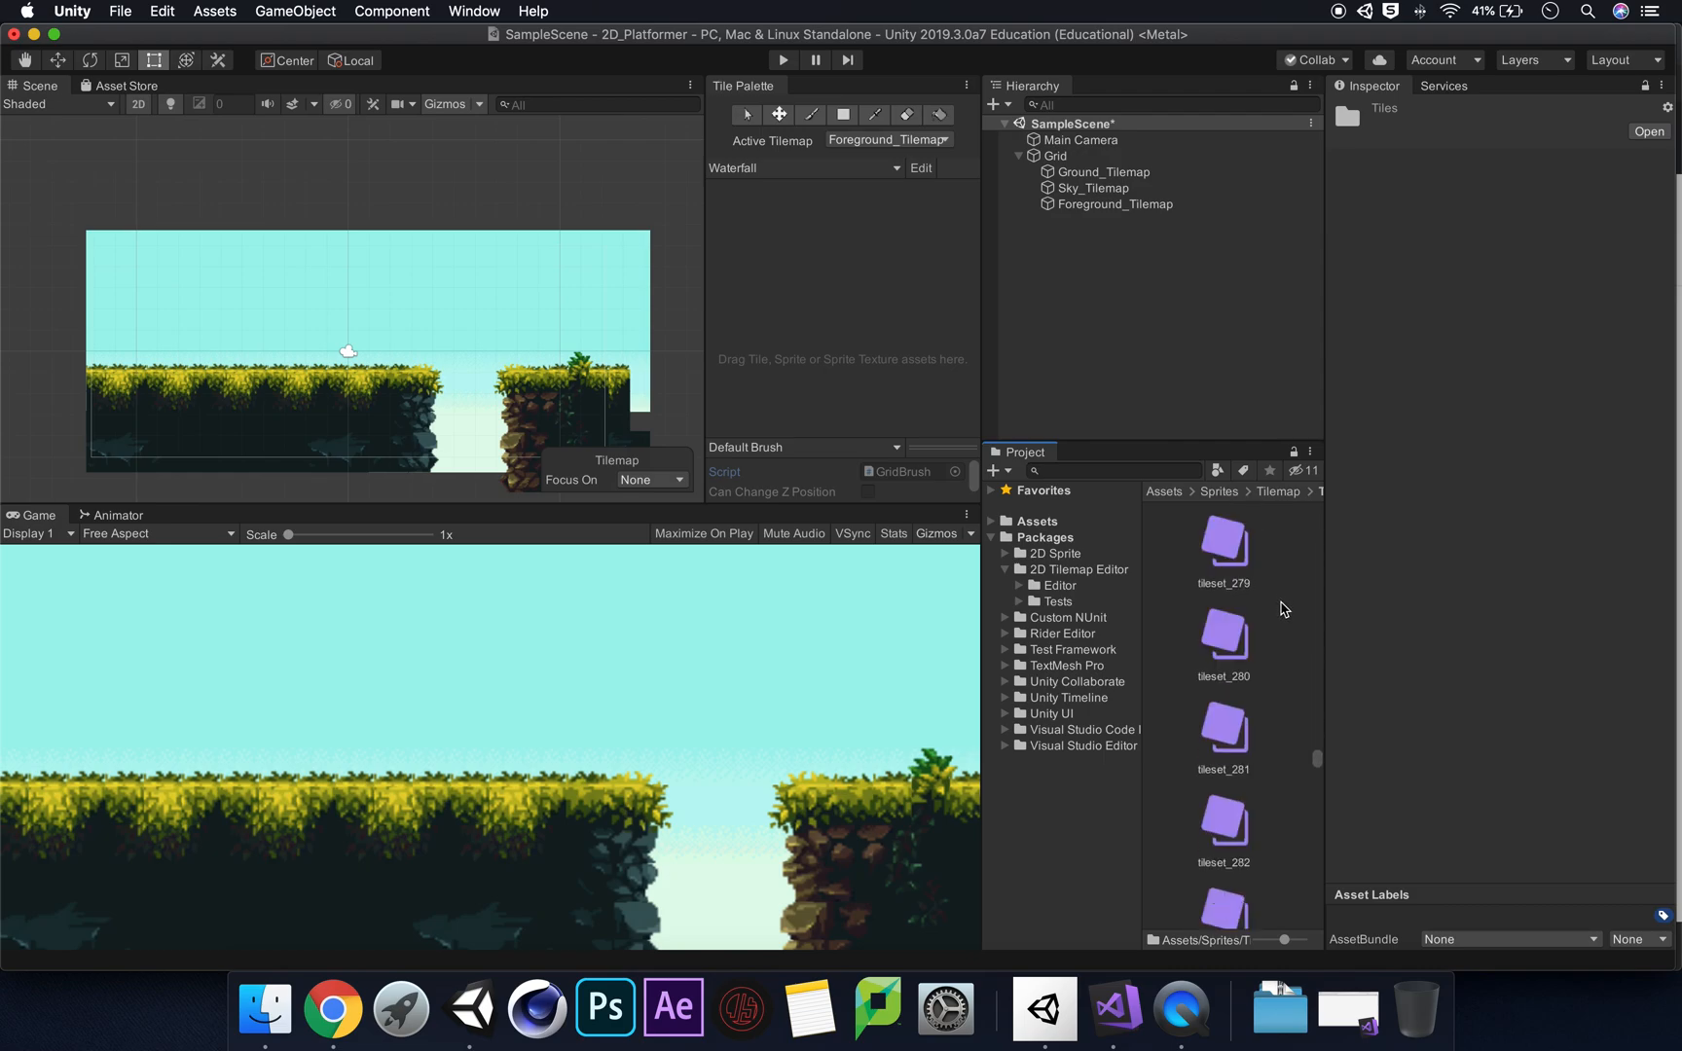
scroll(1283, 609, down, 4)
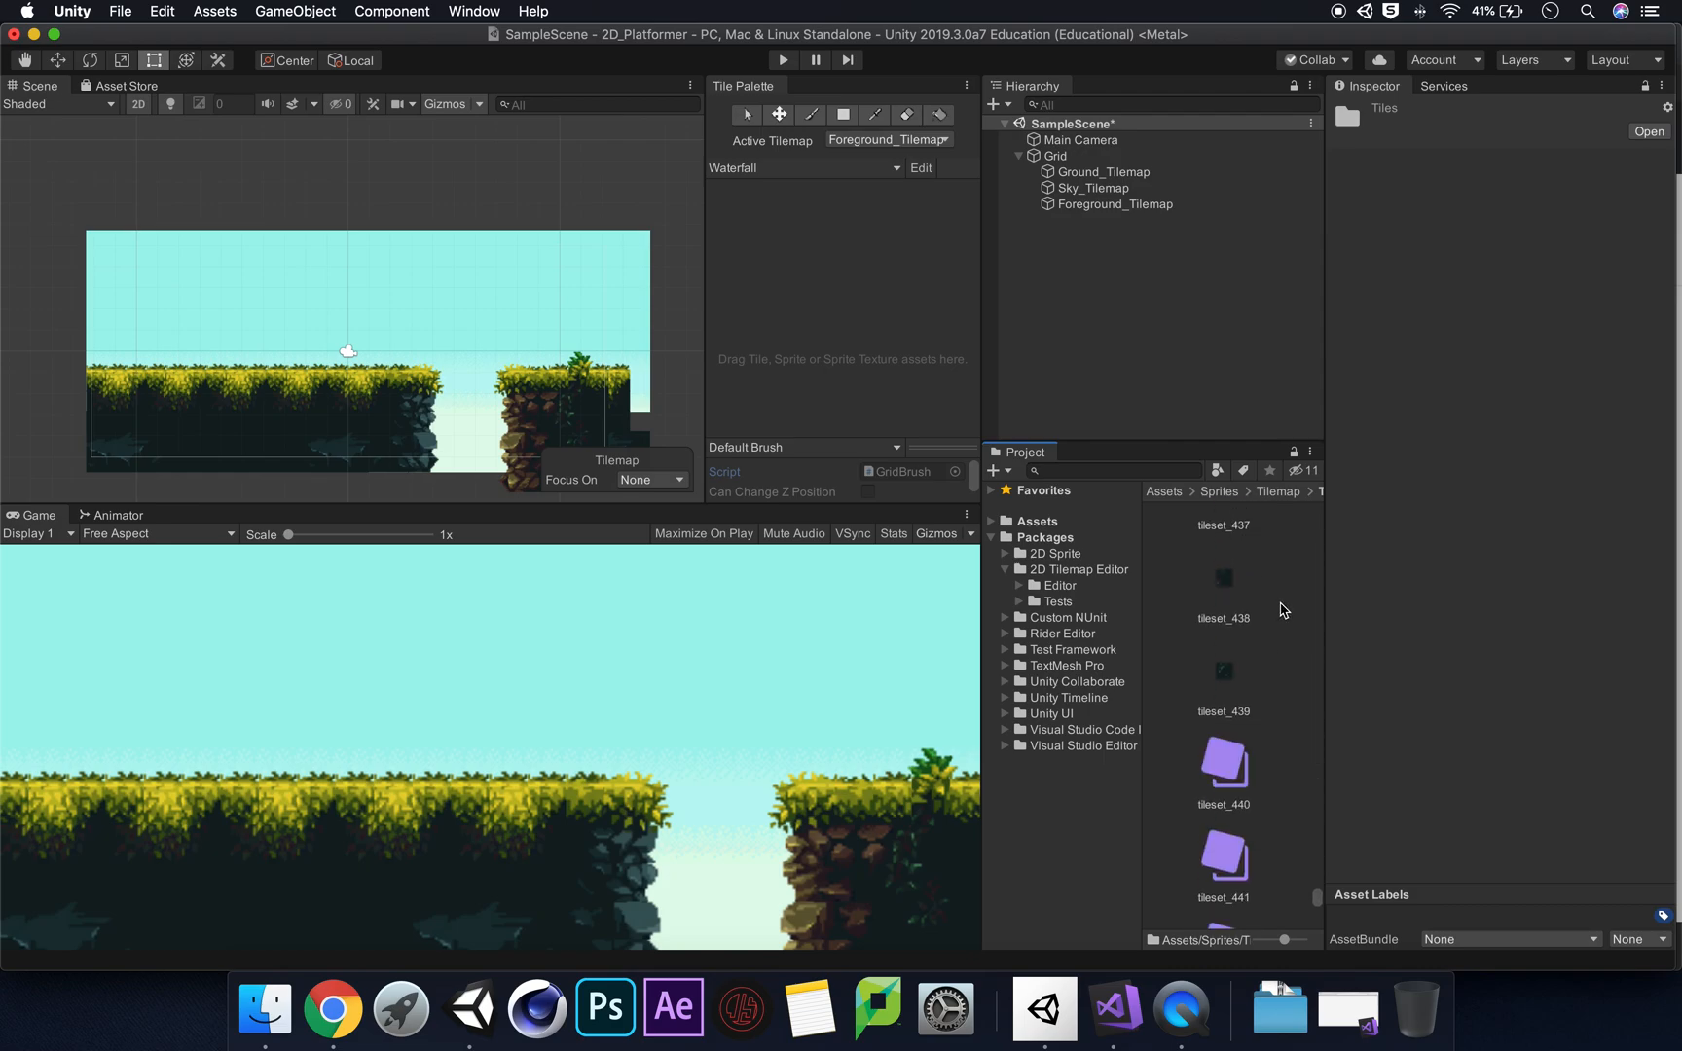
Step: Open the Assets/Waterfall folder and check which asset types can be created there
click(1037, 522)
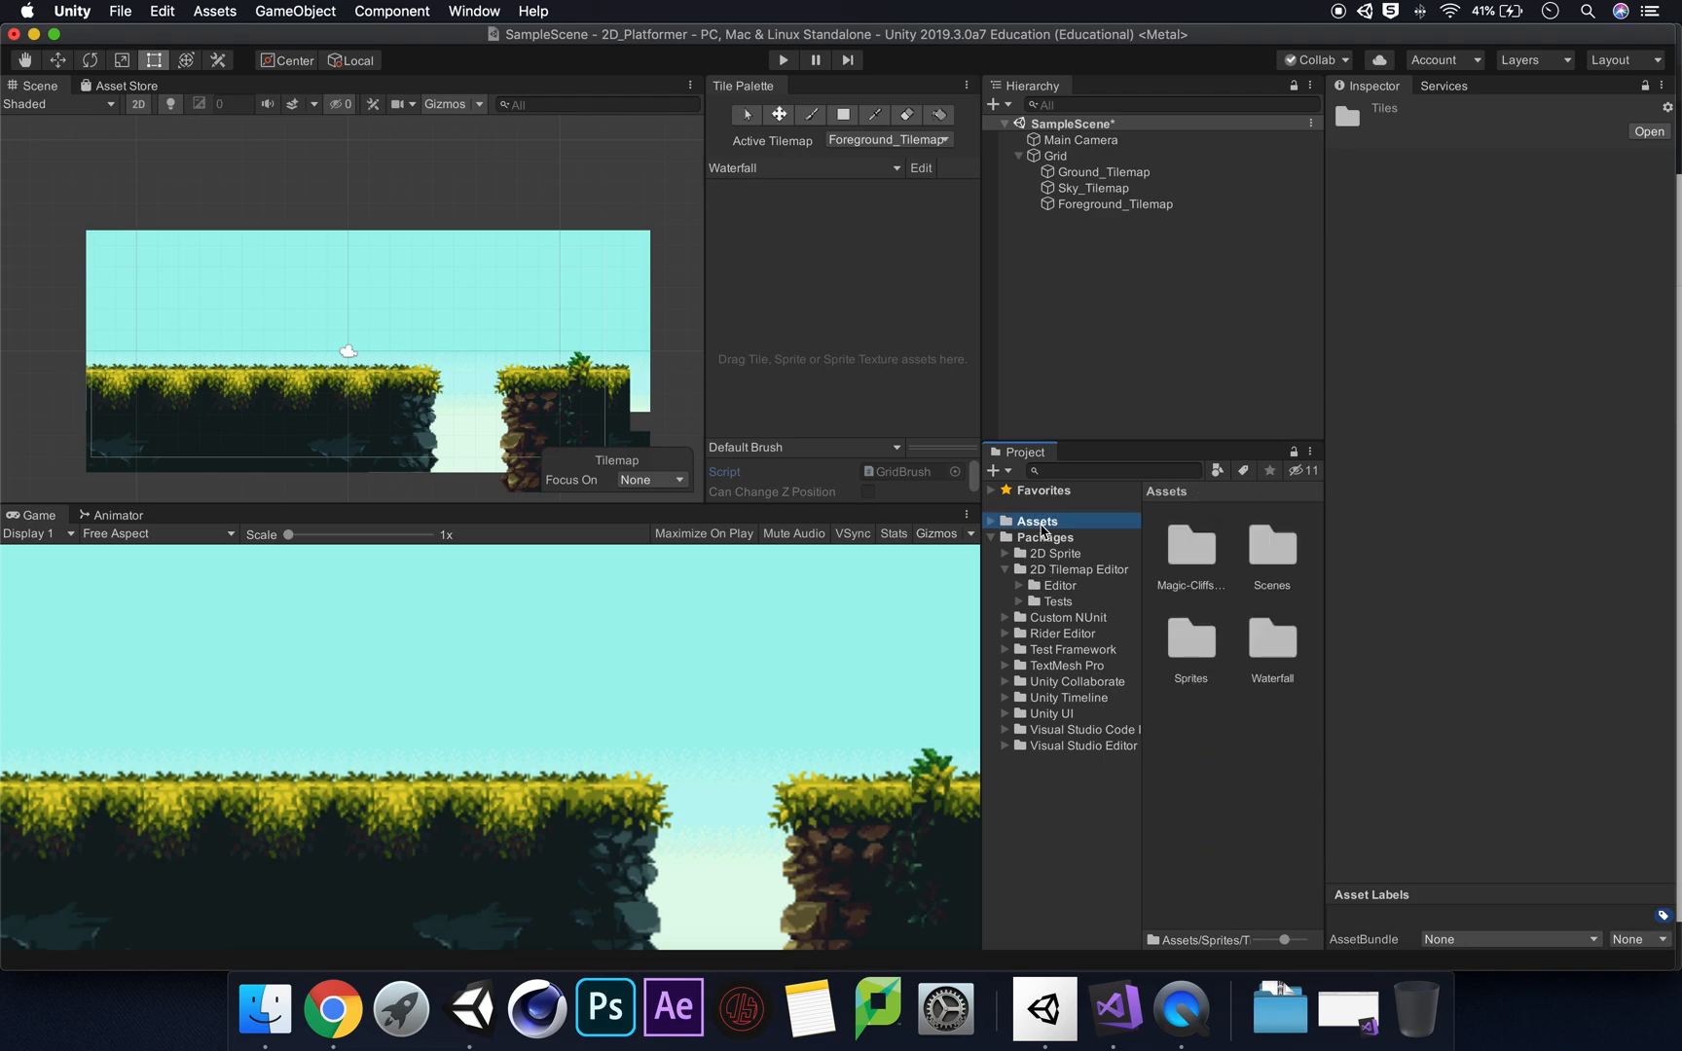
double_click(1277, 636)
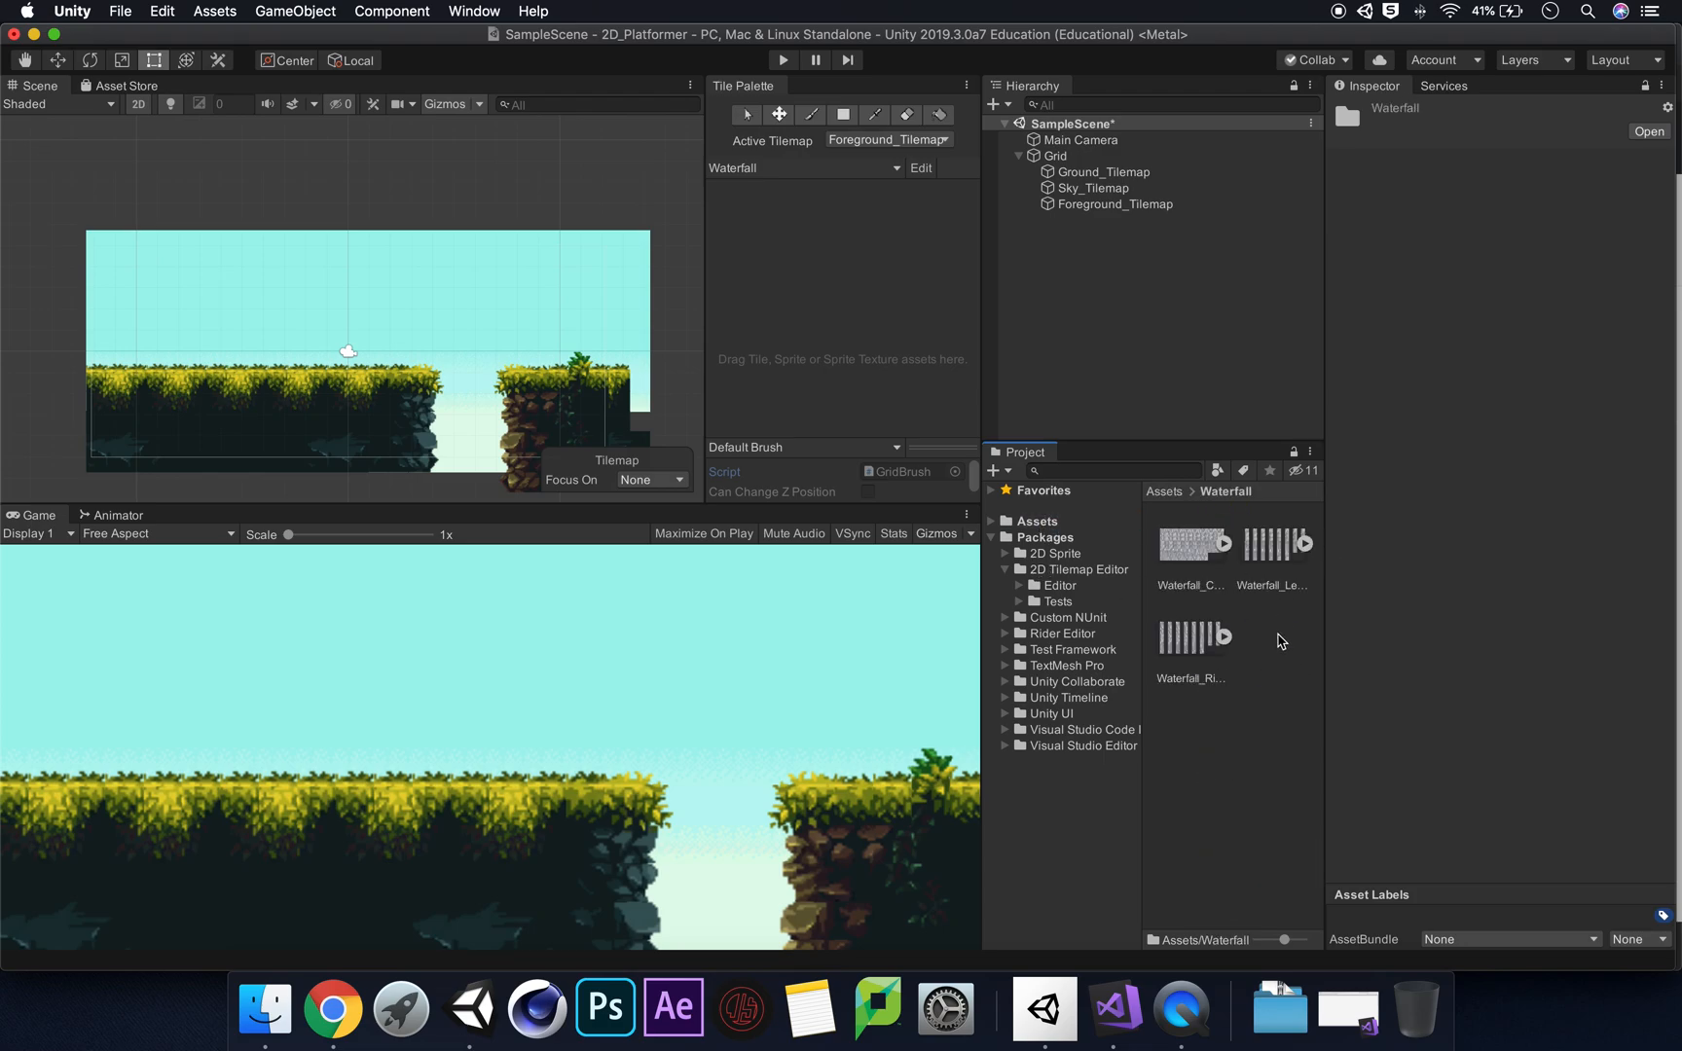
right_click(1279, 643)
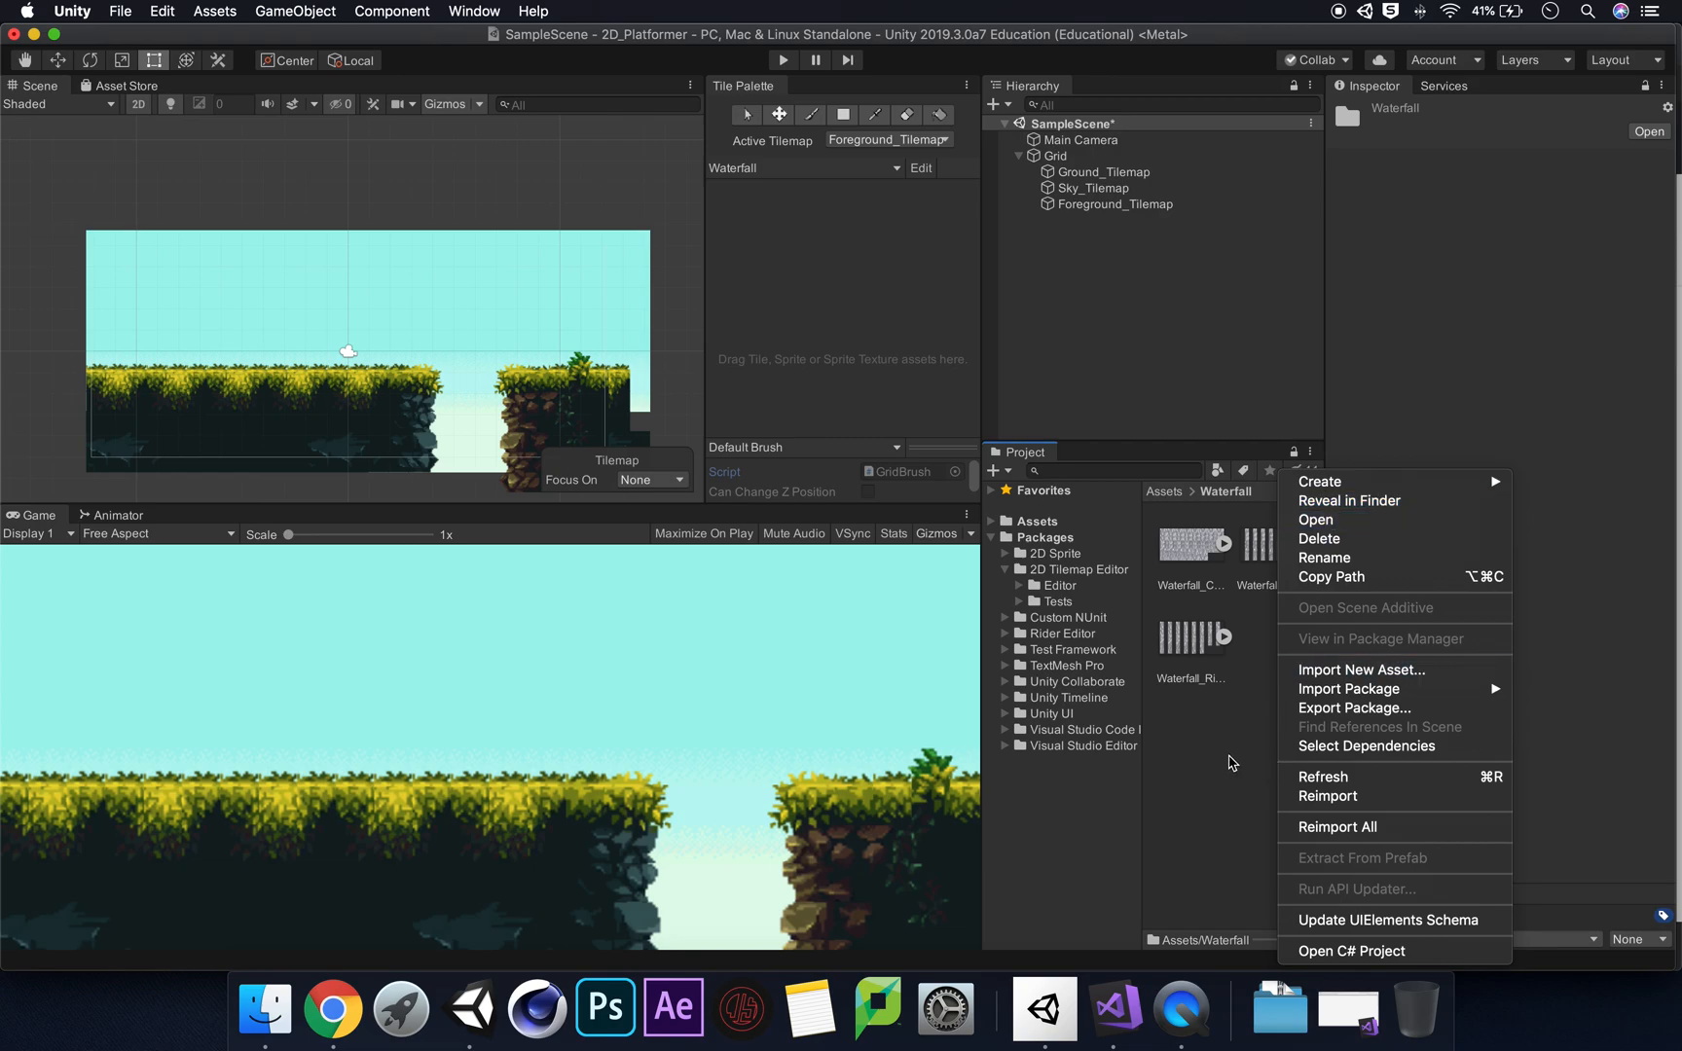
right_click(1232, 748)
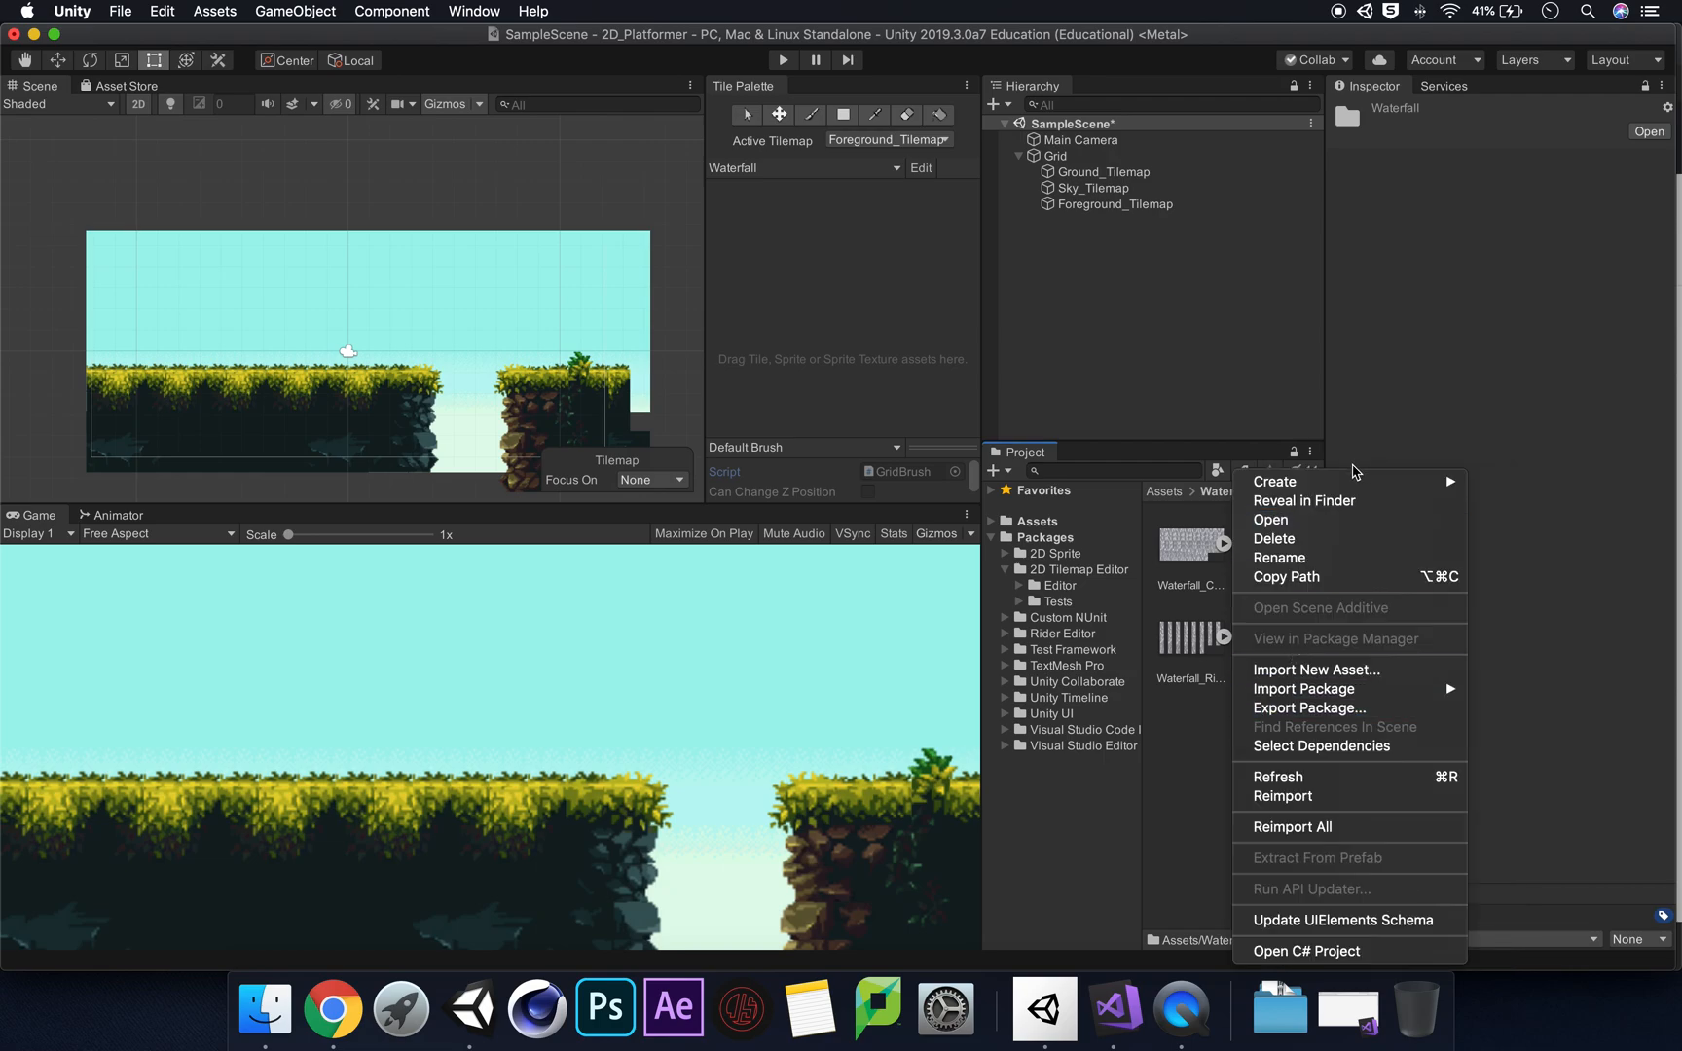
mouse_move(1341, 483)
click(1196, 745)
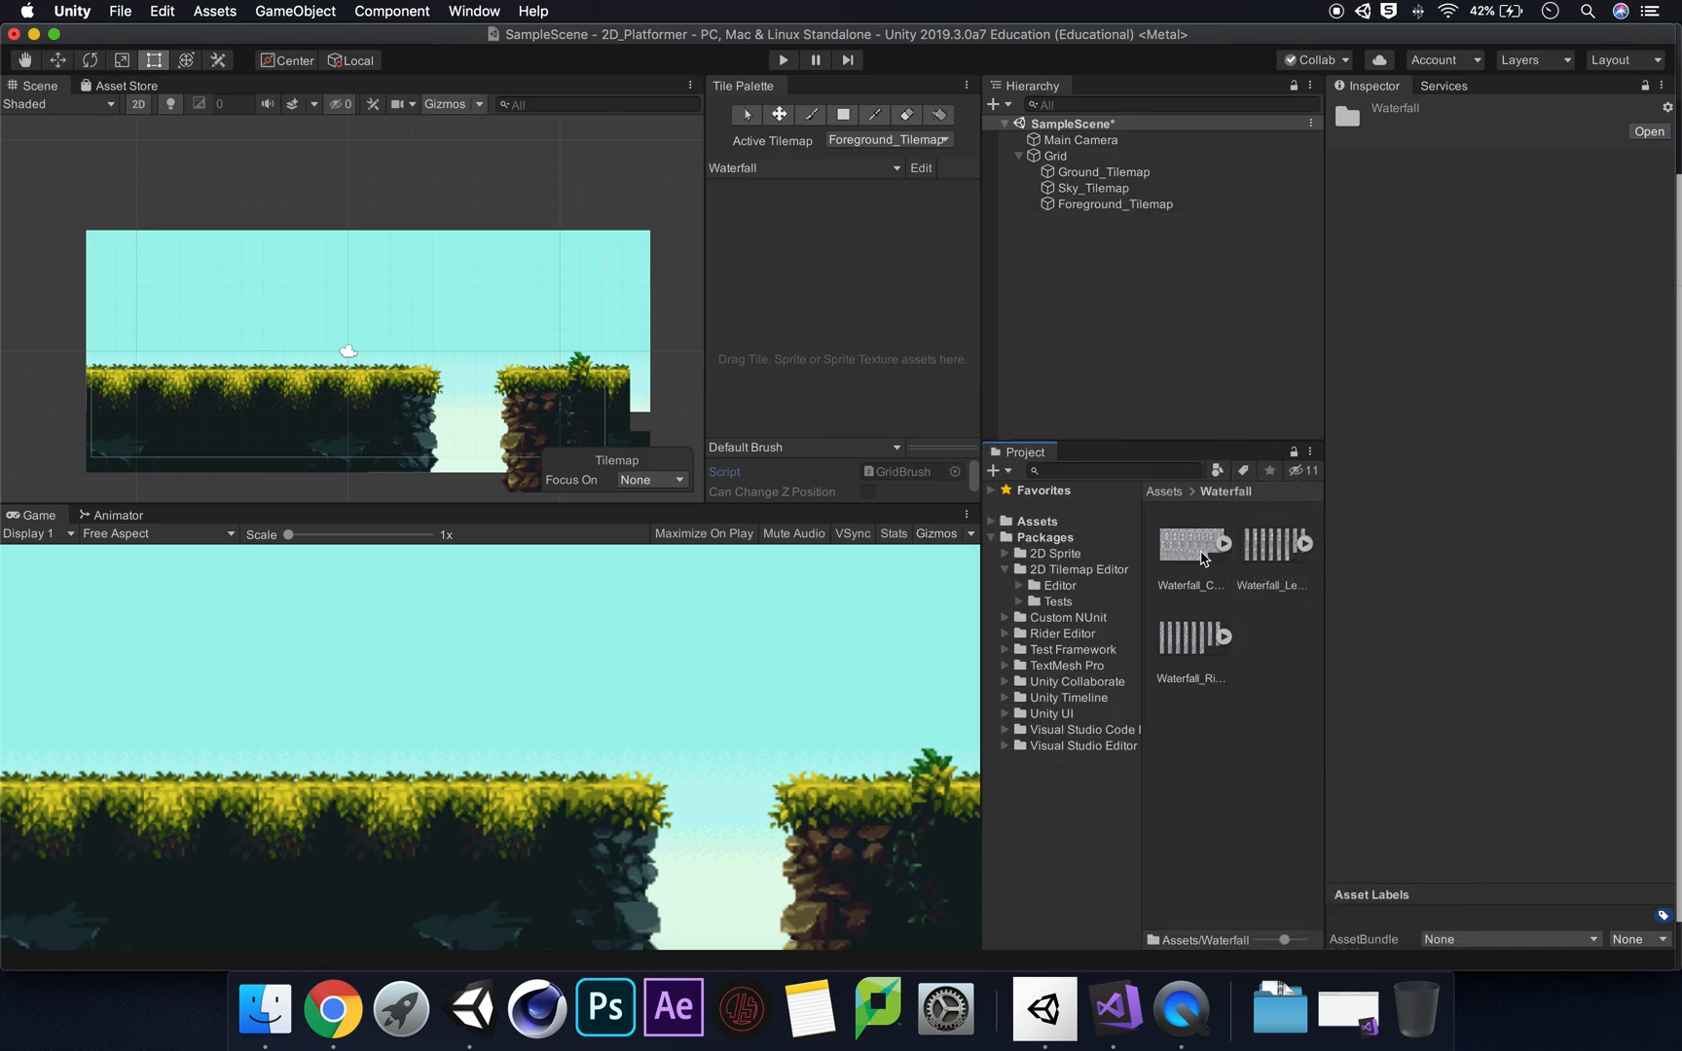
Step: Create a C# script named AnimatedTile in the root Assets folder
click(1031, 522)
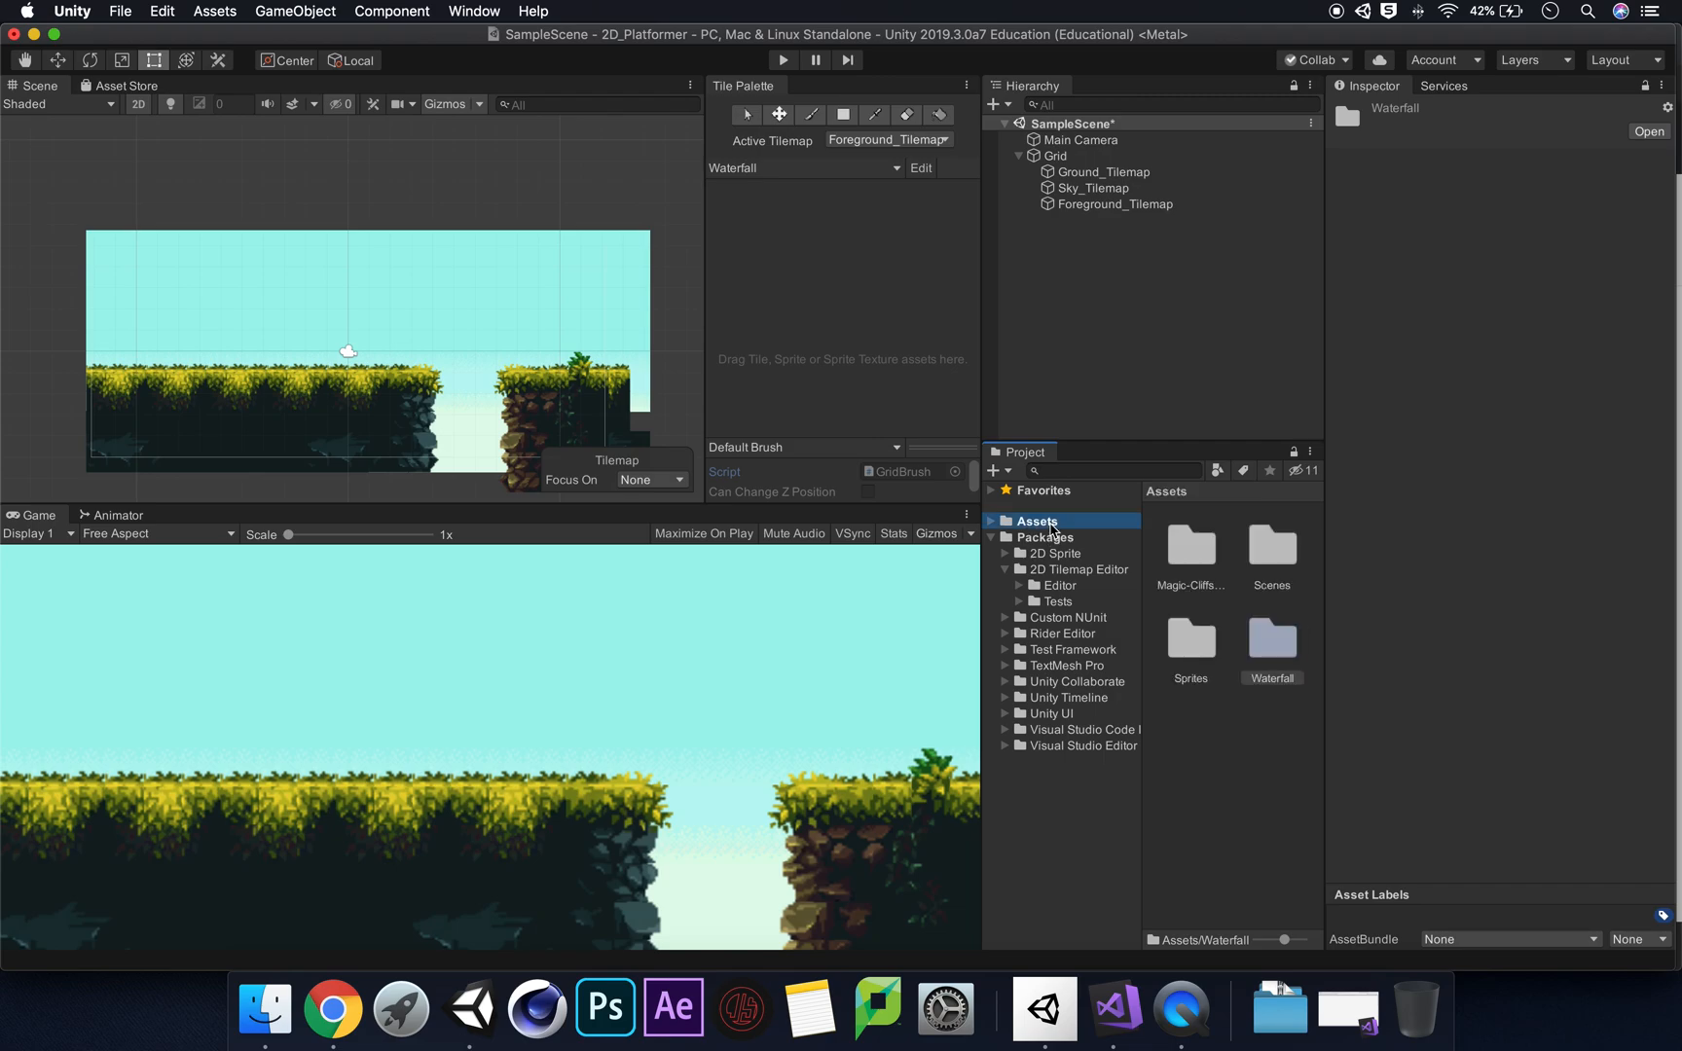
click(1306, 773)
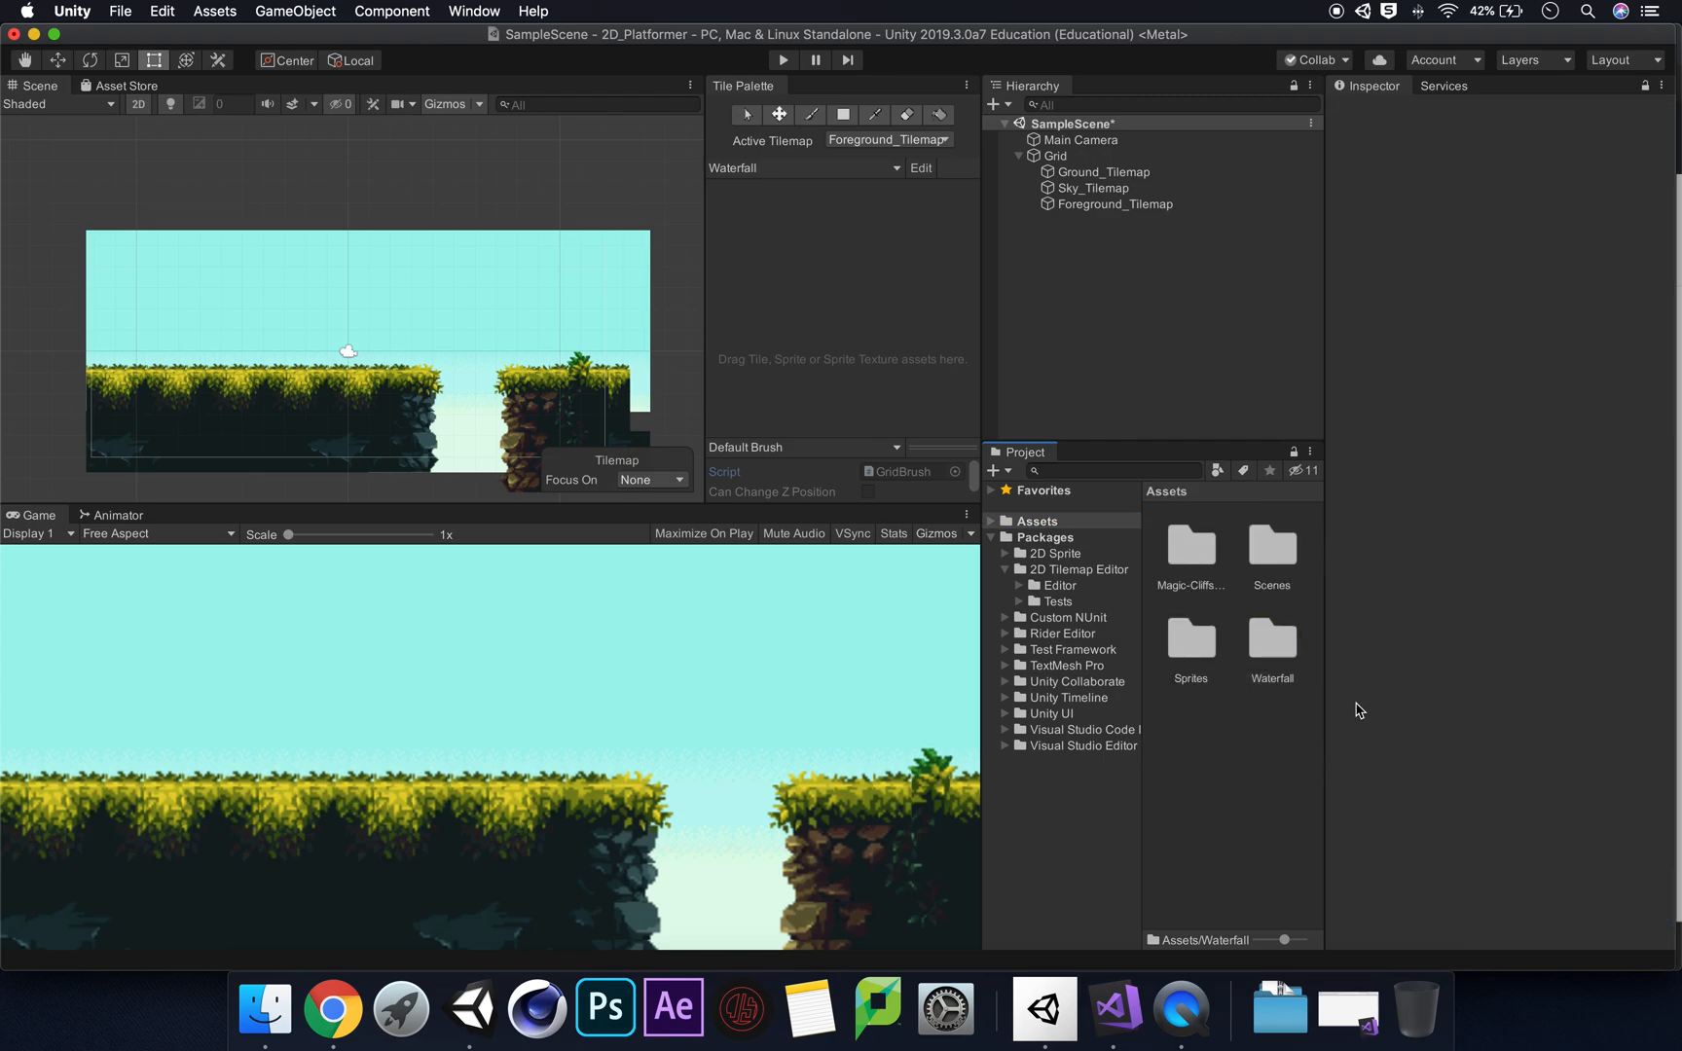
right_click(1205, 767)
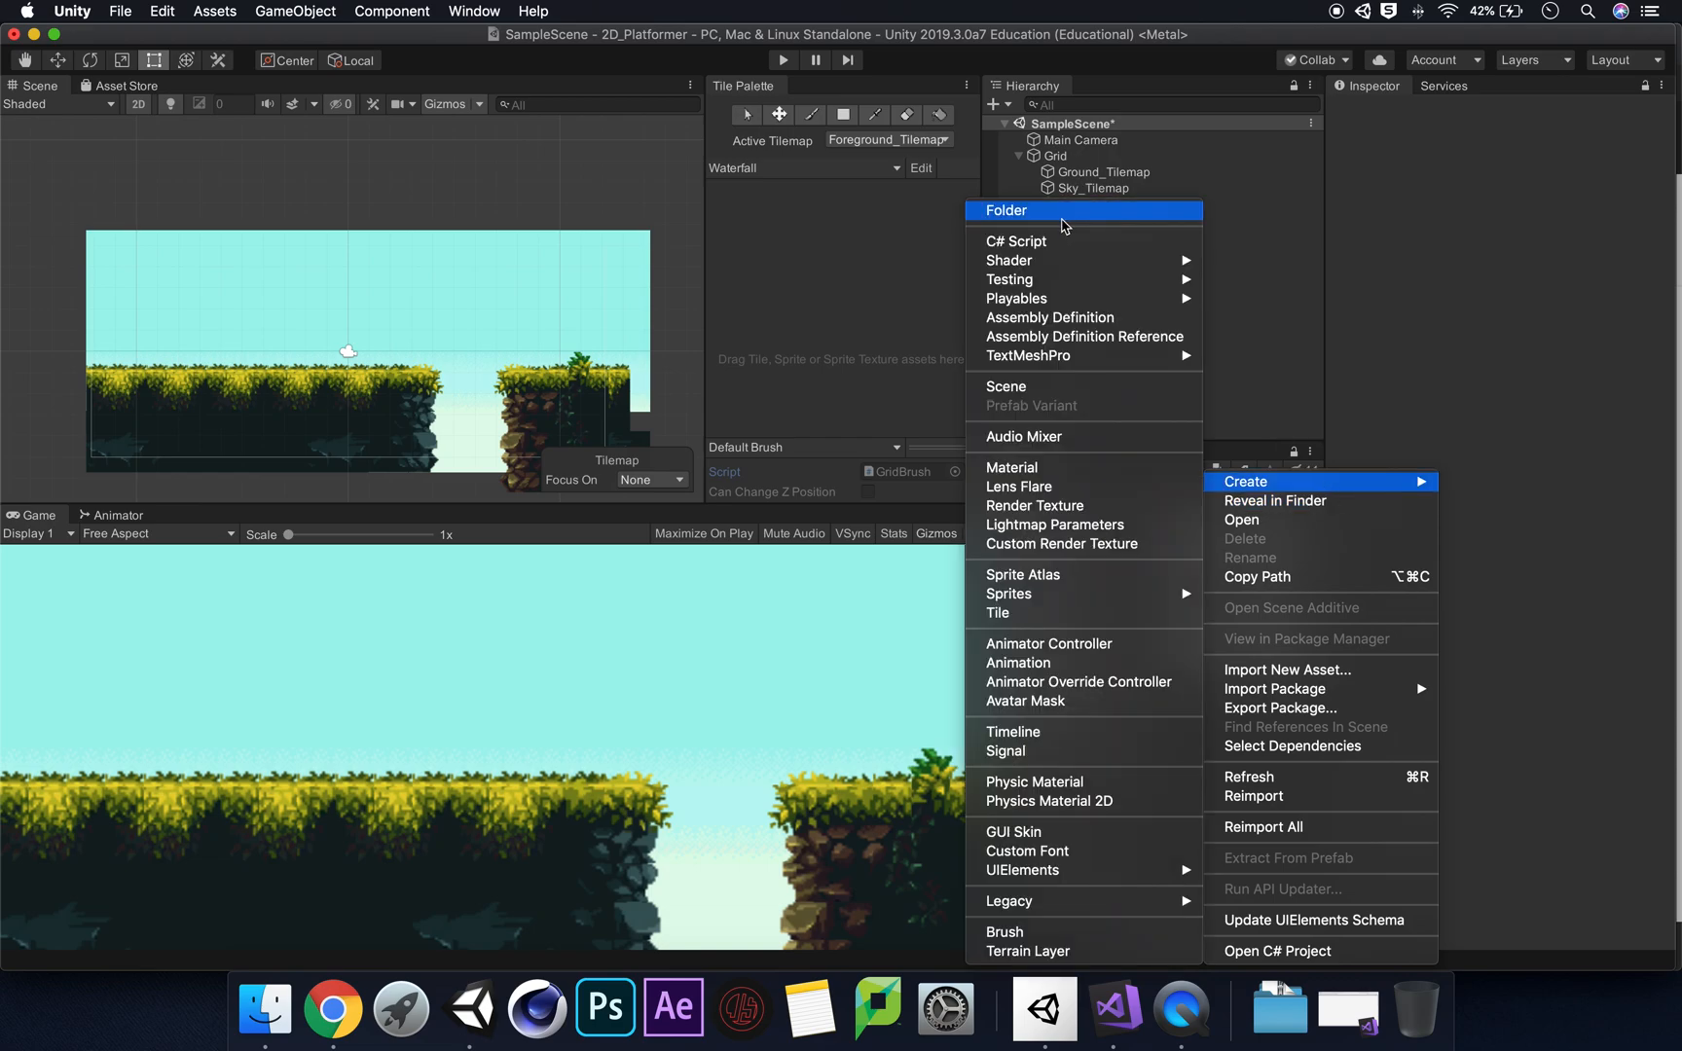
click(1037, 243)
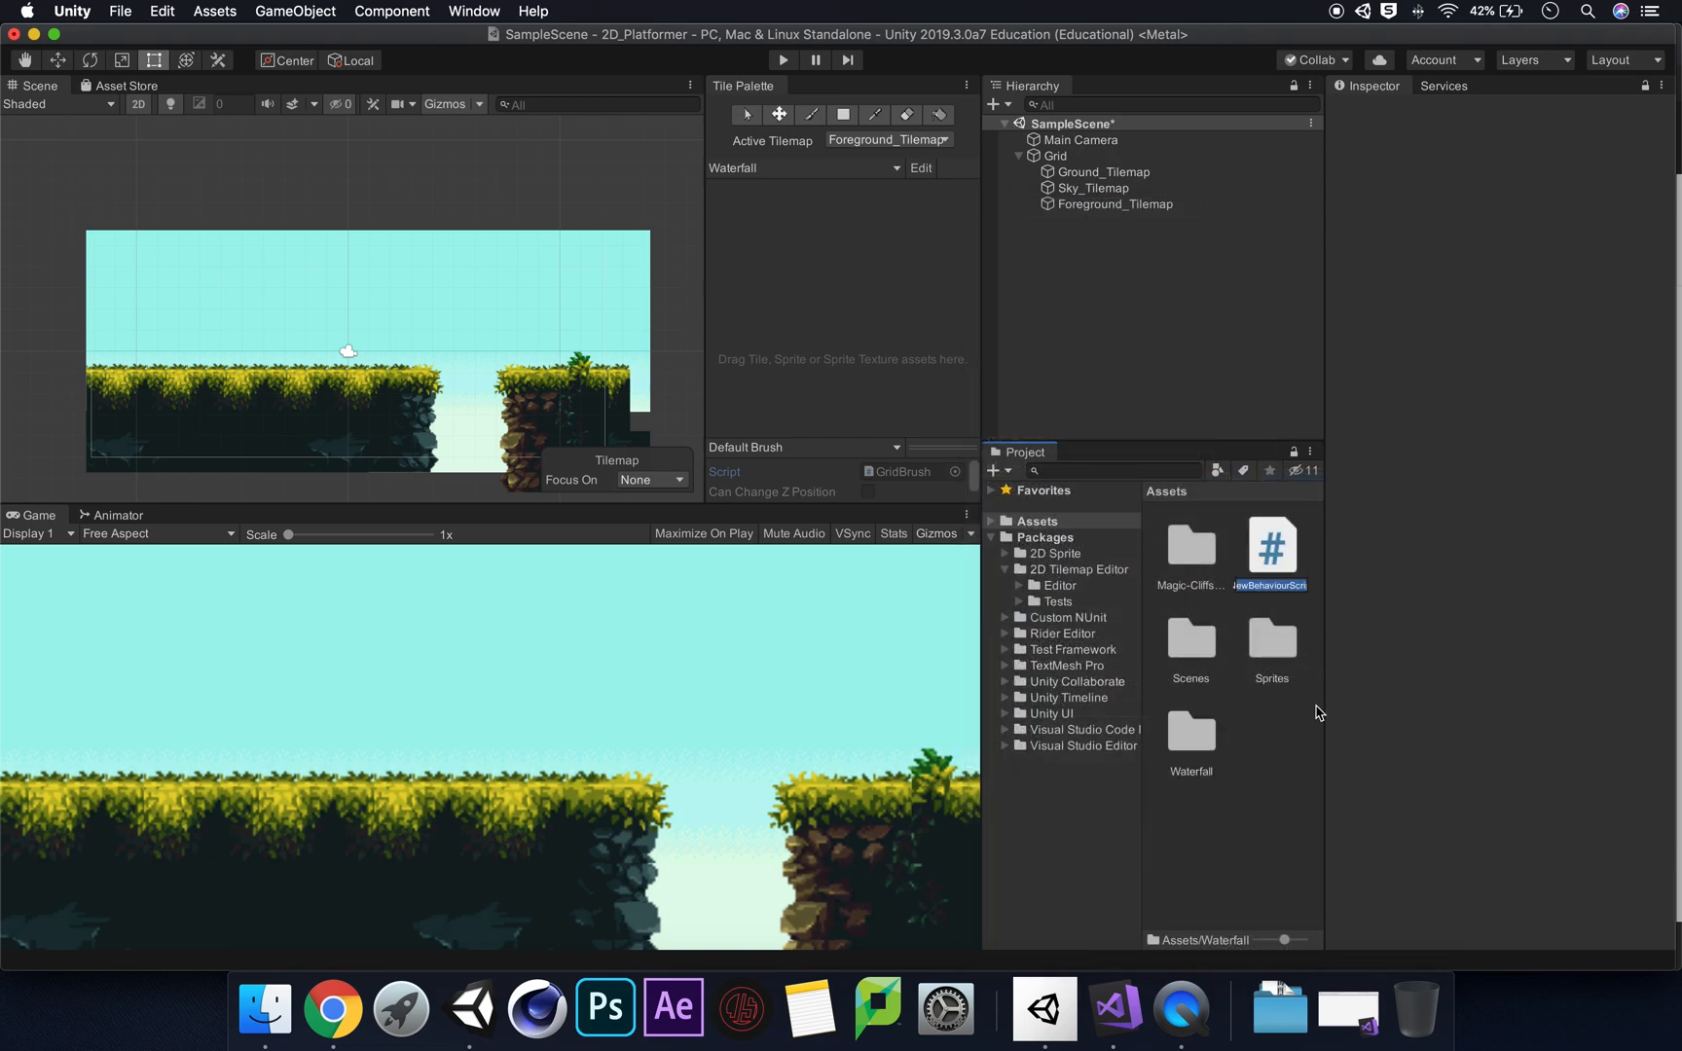
text(AnimatedTile)
key(Return)
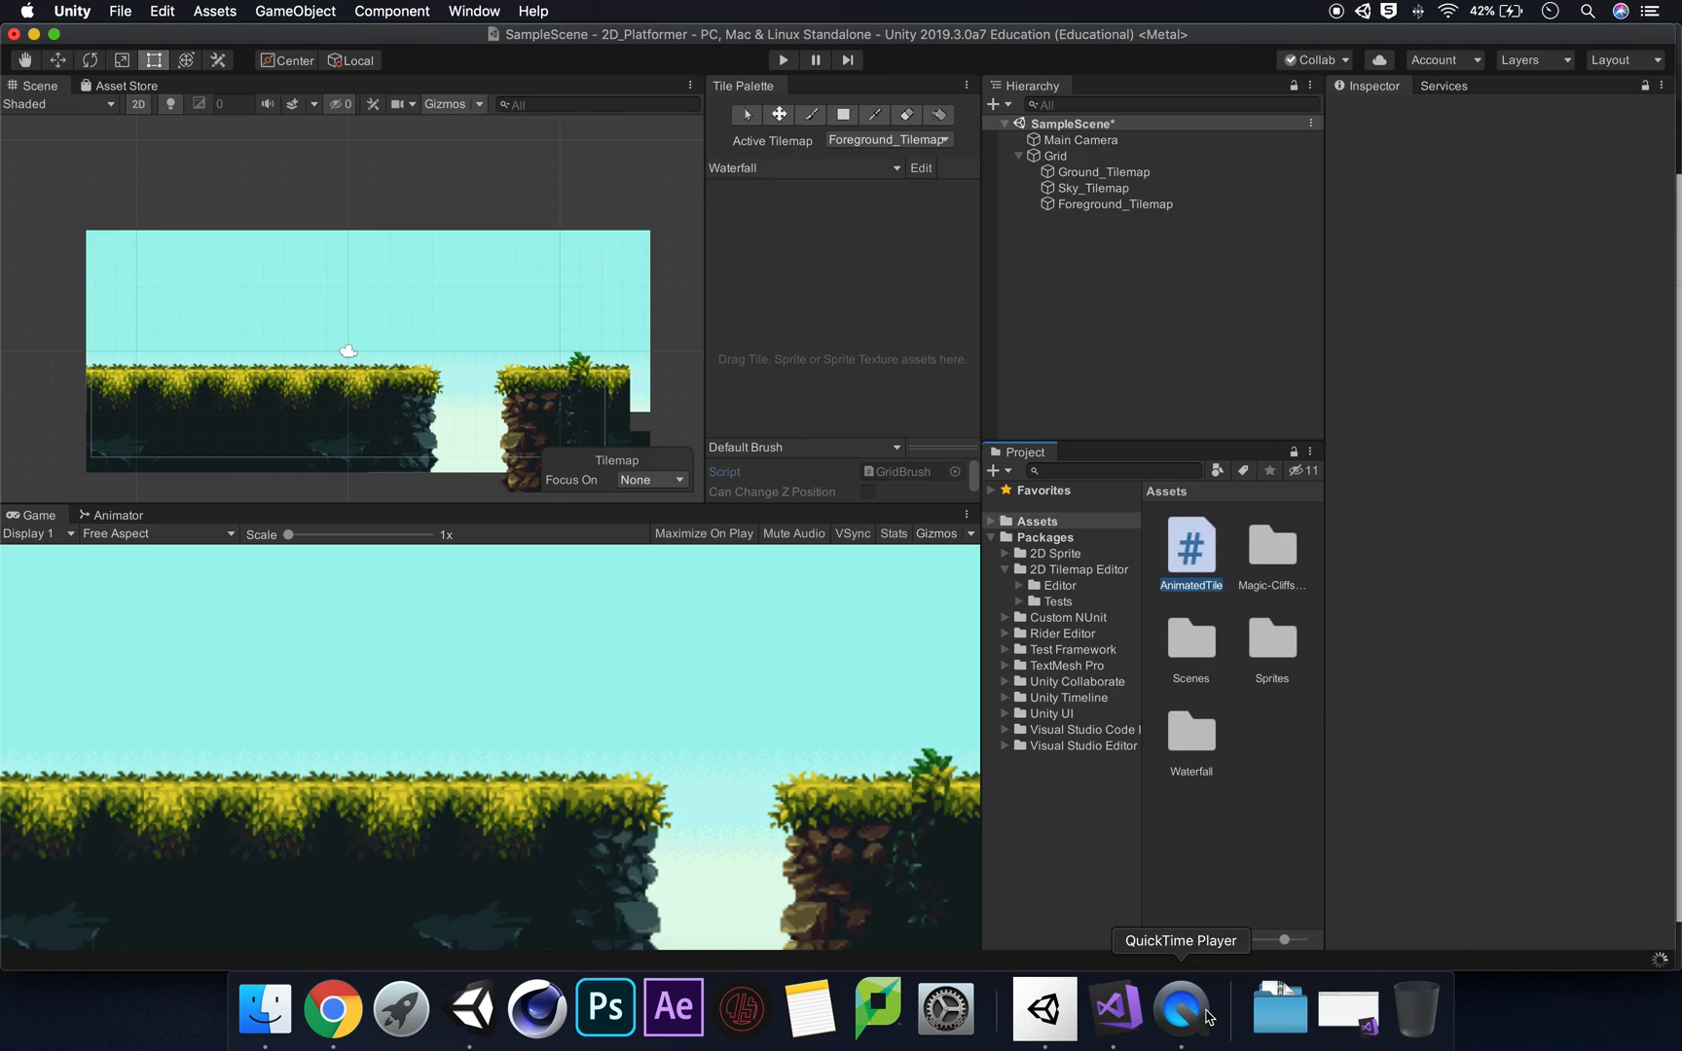
Step: Switch to Chrome and read through the AnimatedTile.cs source in Unity's 2d-extras repository on GitHub
click(332, 1009)
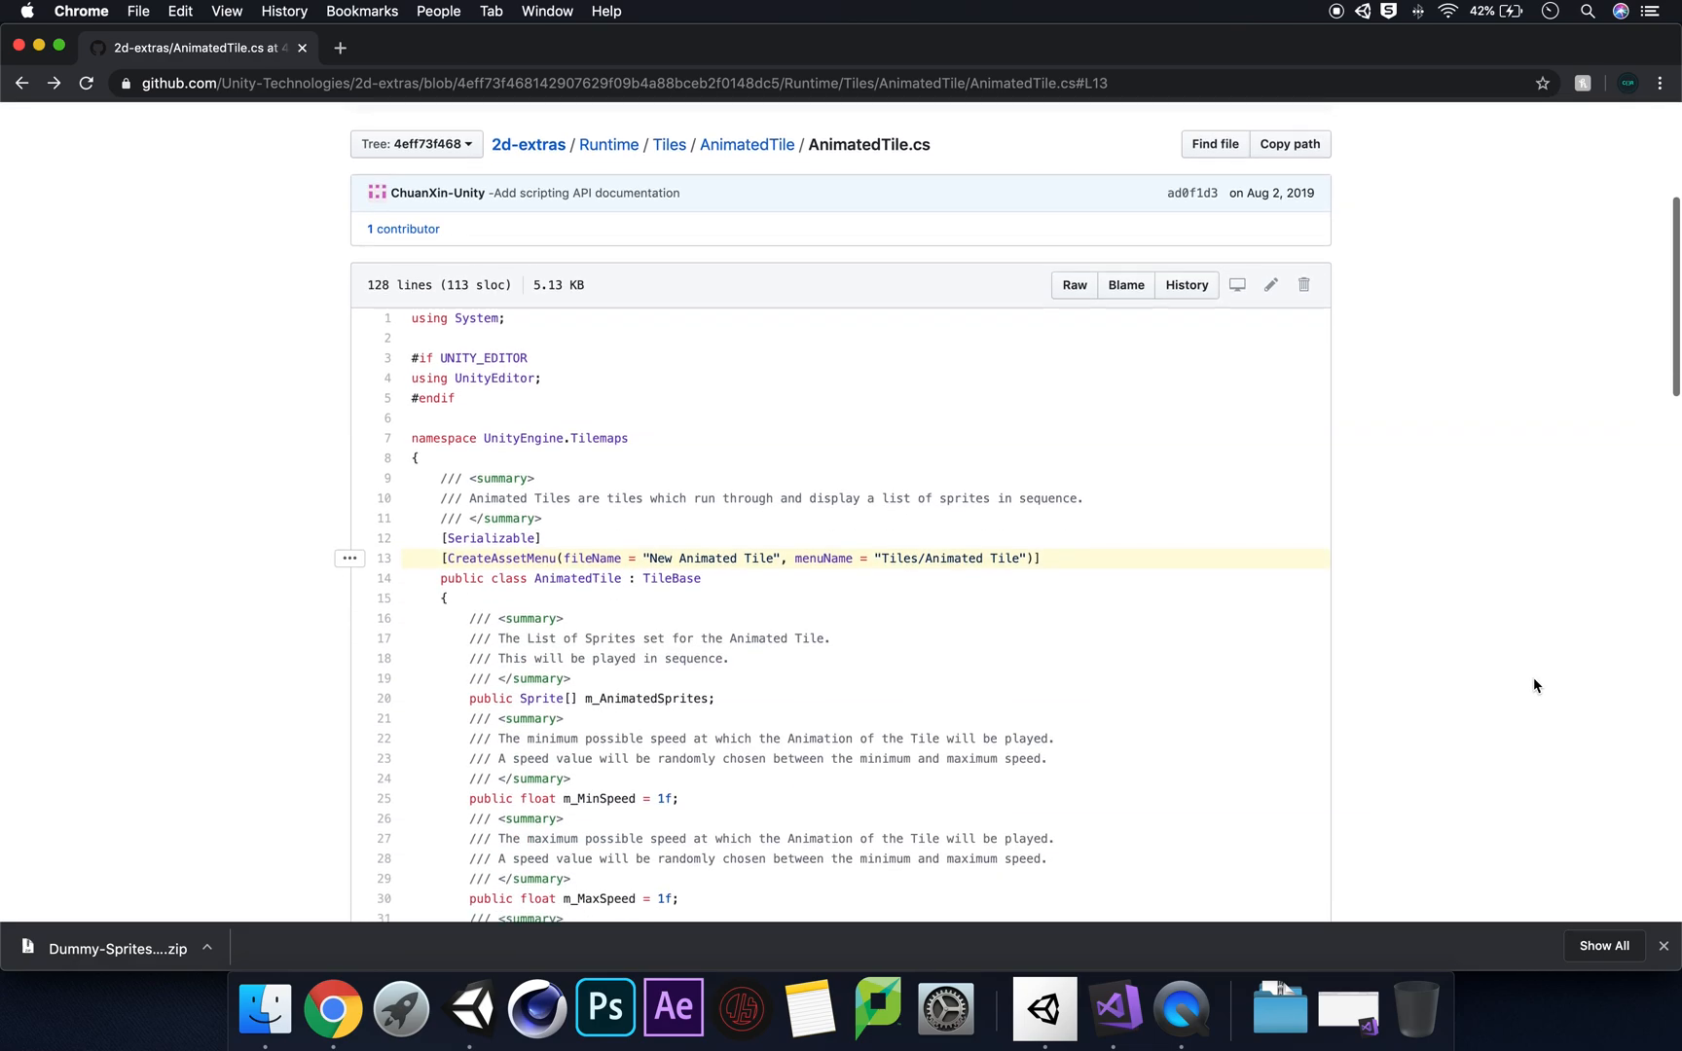
scroll(1536, 686, down, 4)
scroll(1536, 685, up, 8)
scroll(1536, 685, down, 2)
scroll(1533, 684, down, 12)
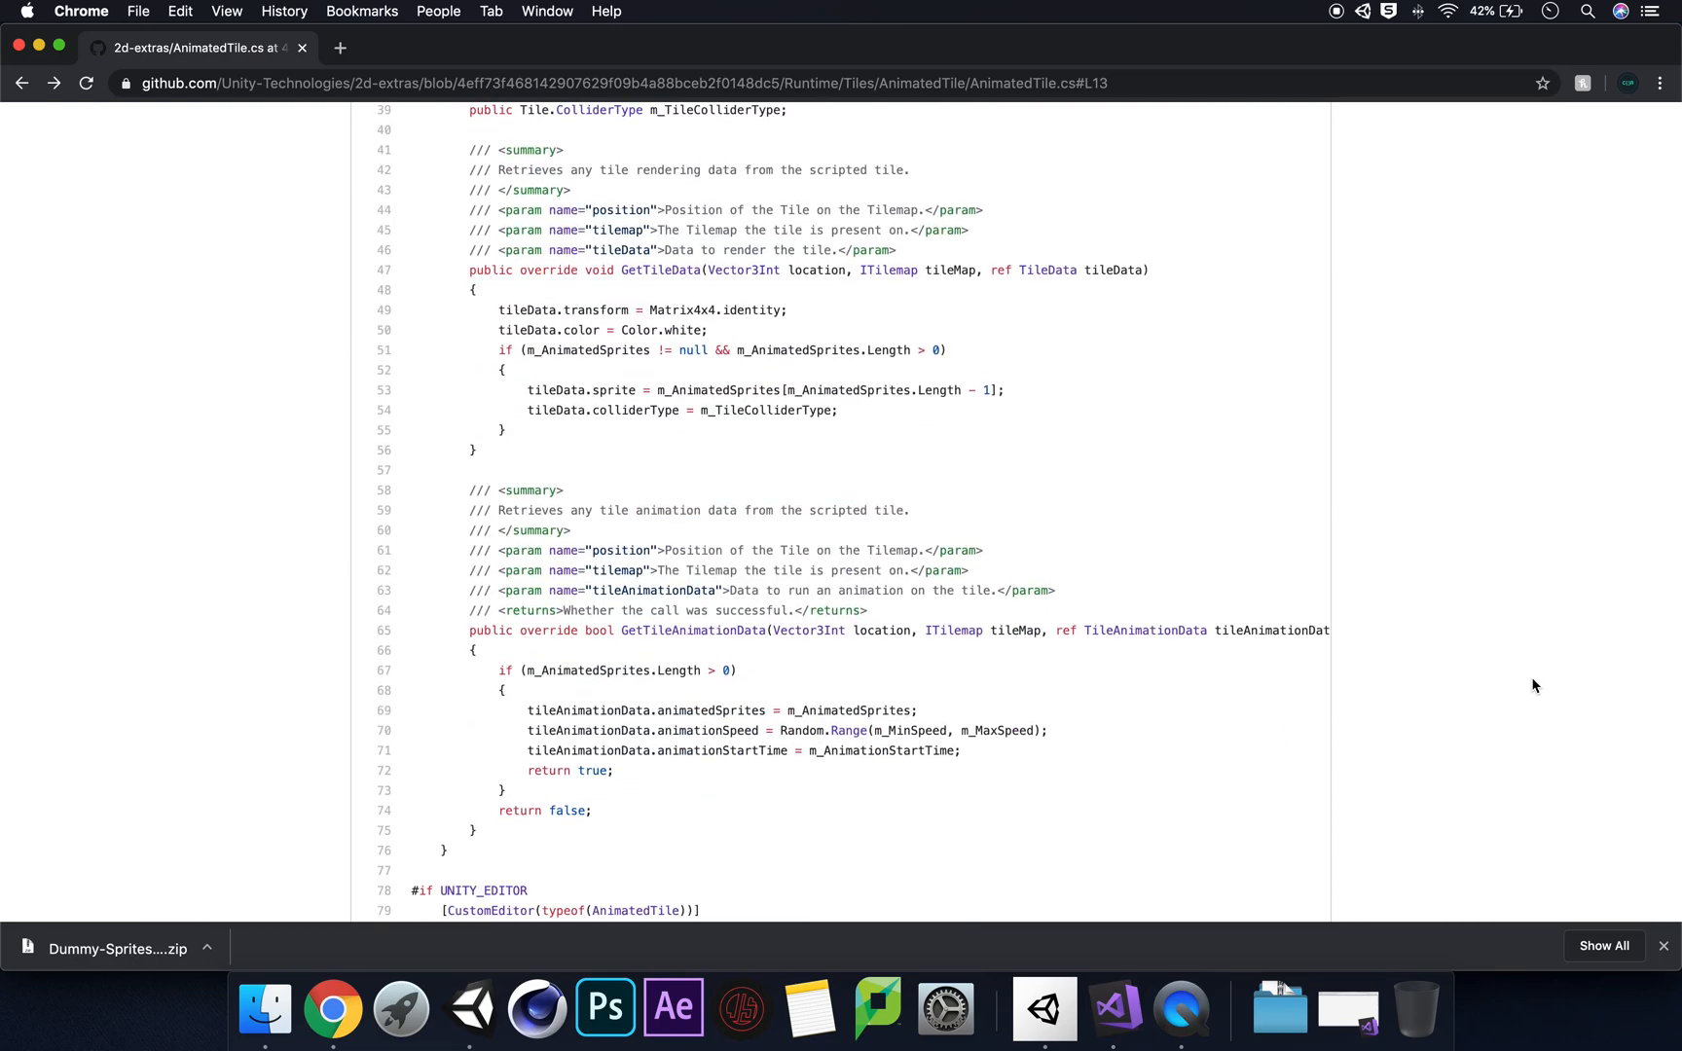
click(1663, 946)
scroll(1091, 618, down, 8)
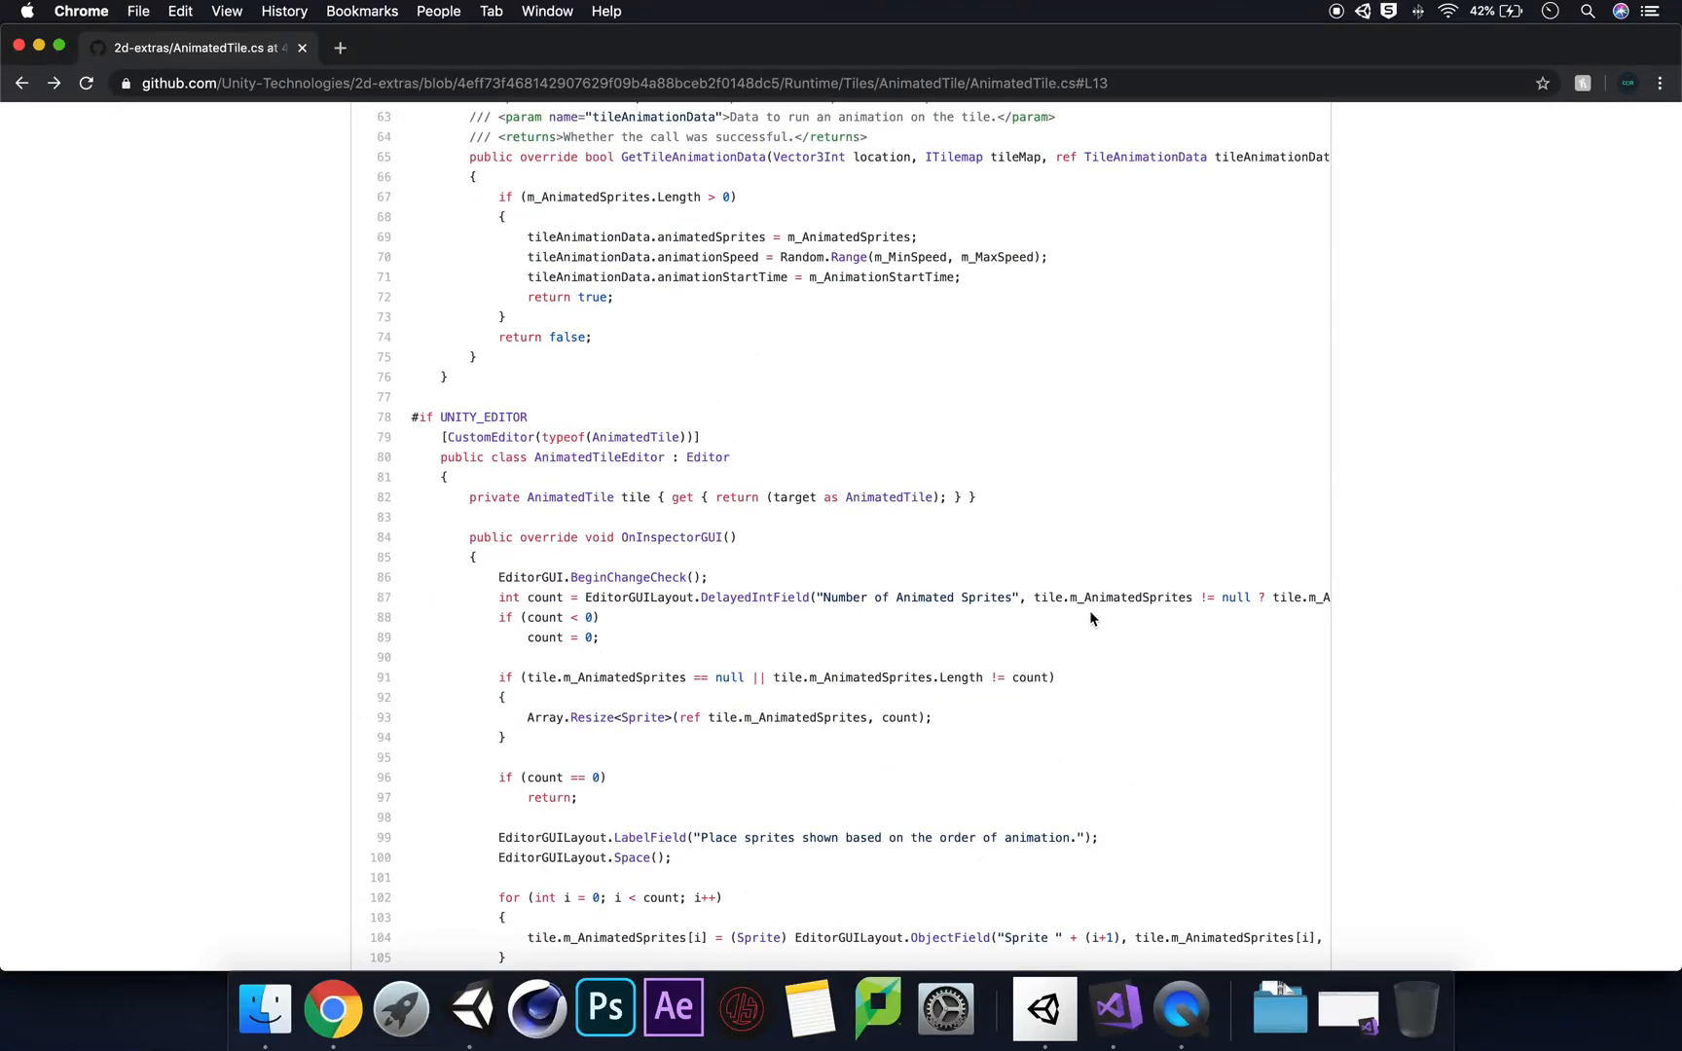
scroll(1090, 619, down, 10)
scroll(1089, 619, up, 20)
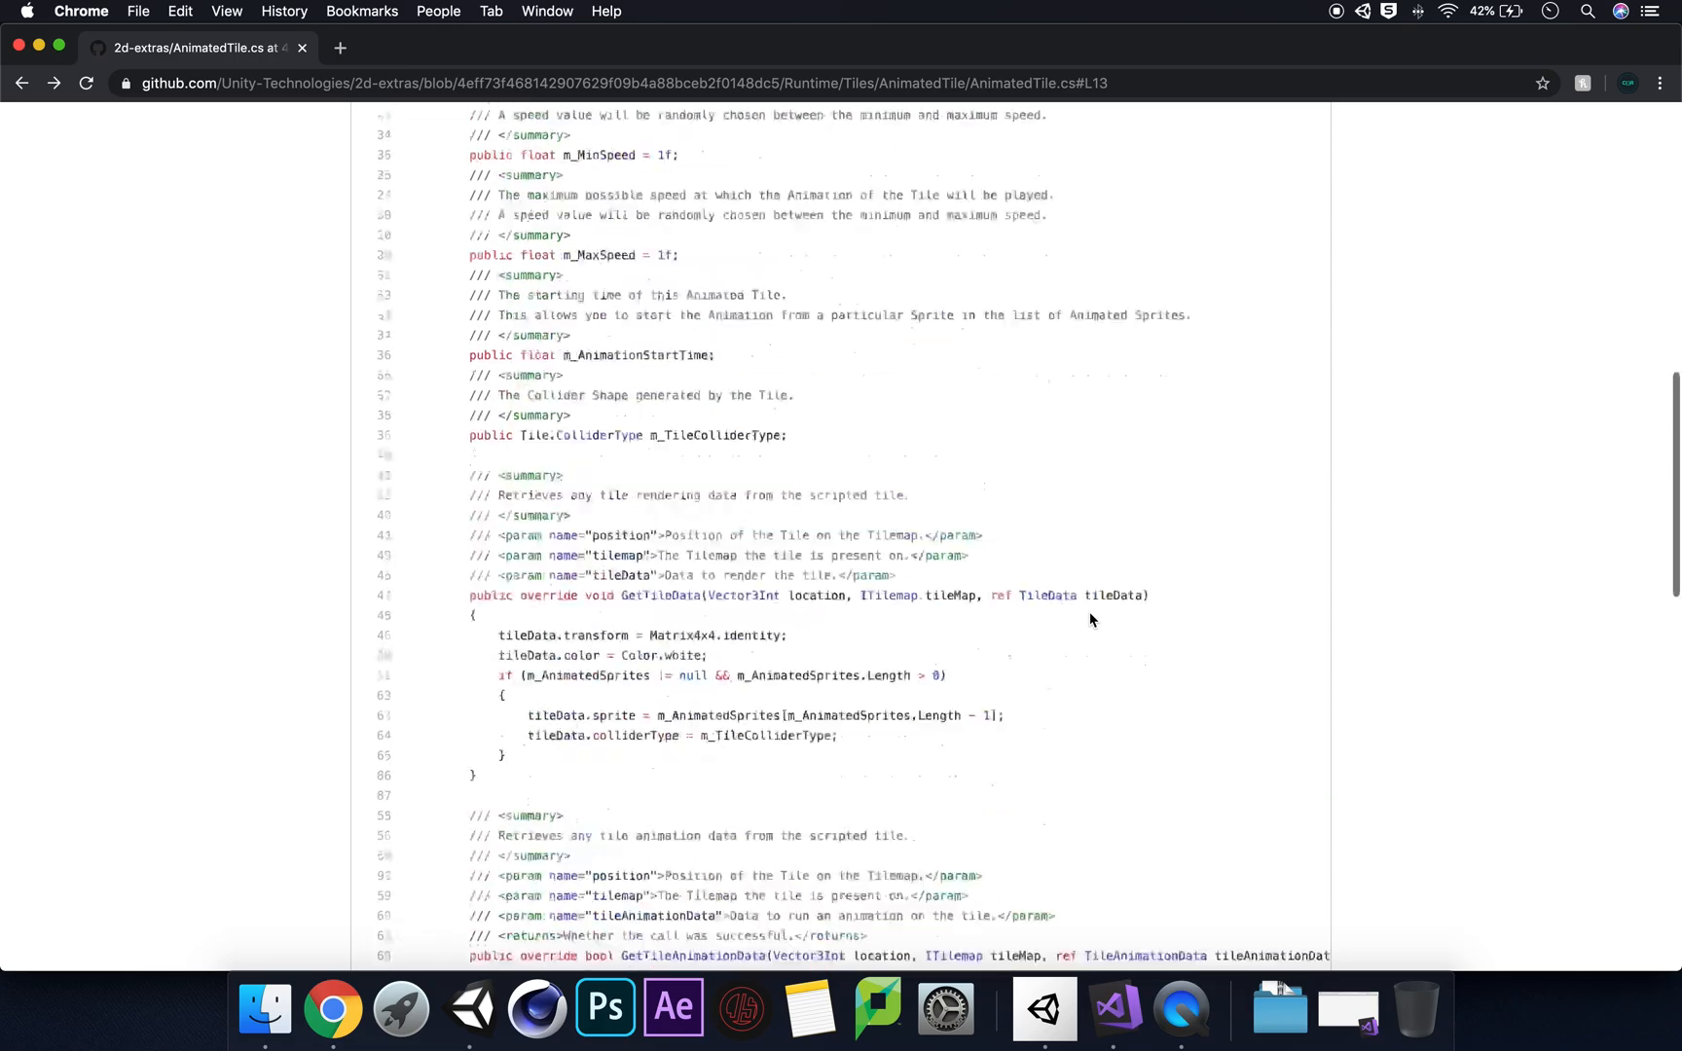
scroll(1089, 619, down, 12)
scroll(1089, 619, down, 20)
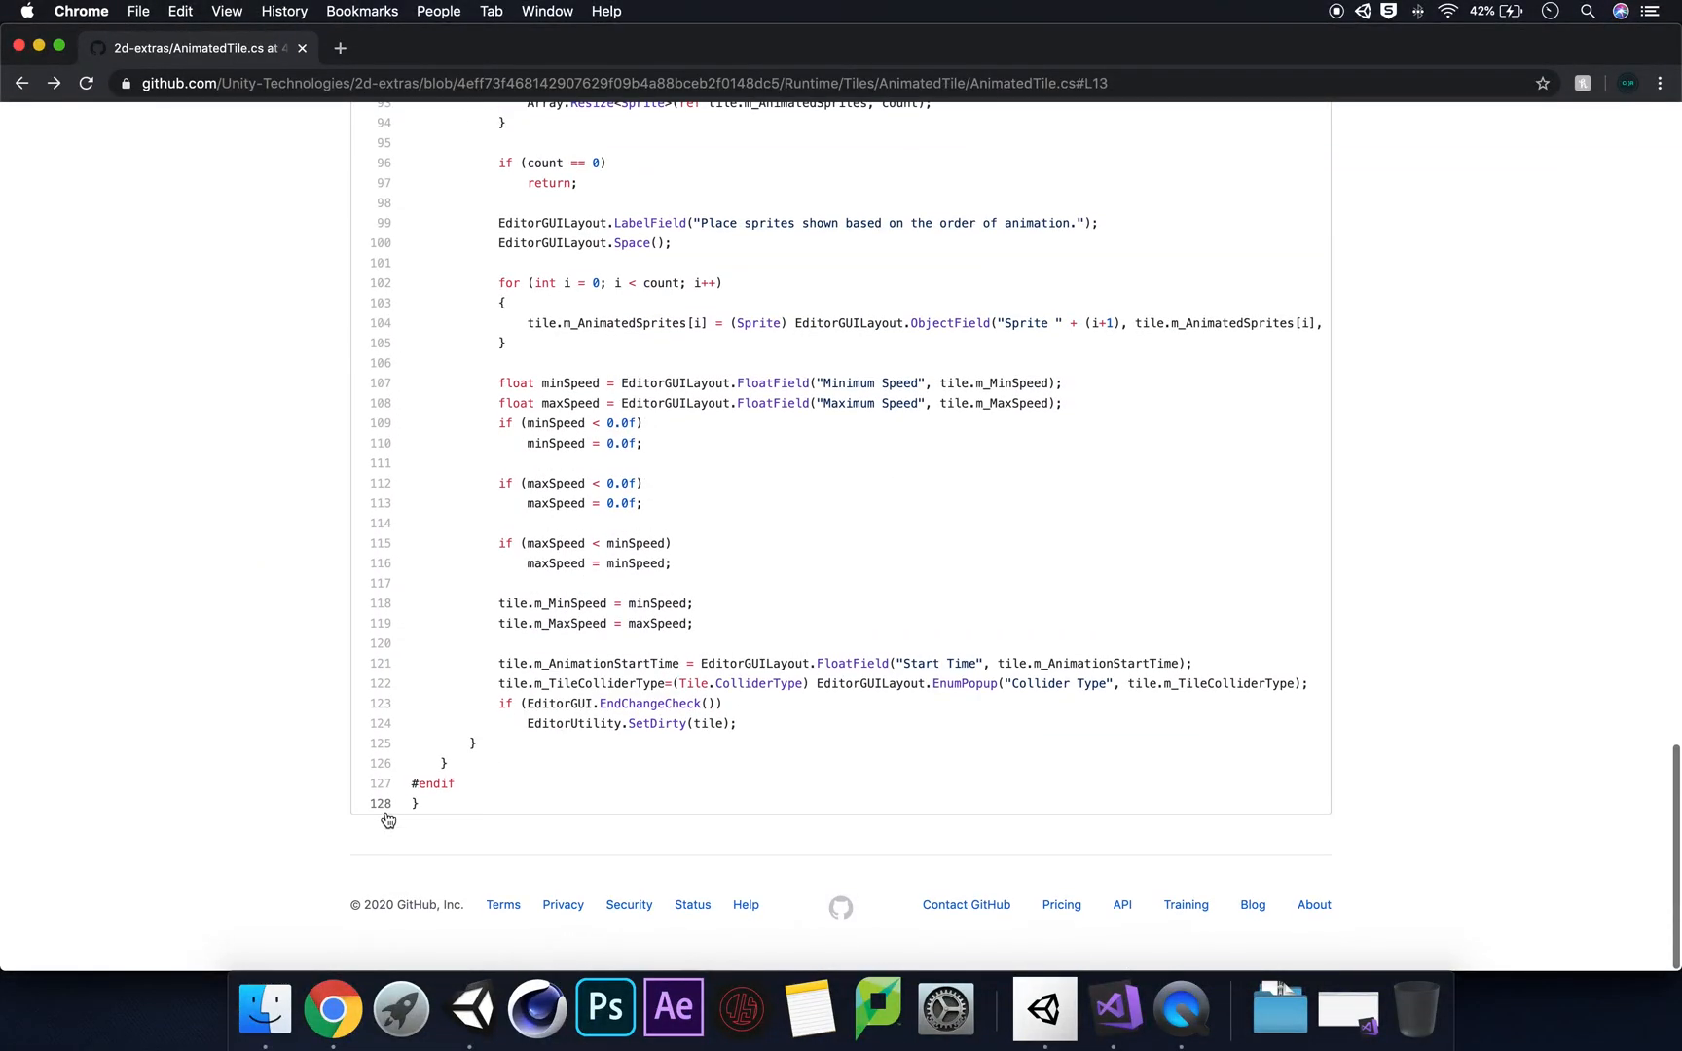
Step: Copy the complete AnimatedTile.cs code, from line 1 through line 128
drag(424, 810, 415, 699)
scroll(721, 741, down, 5)
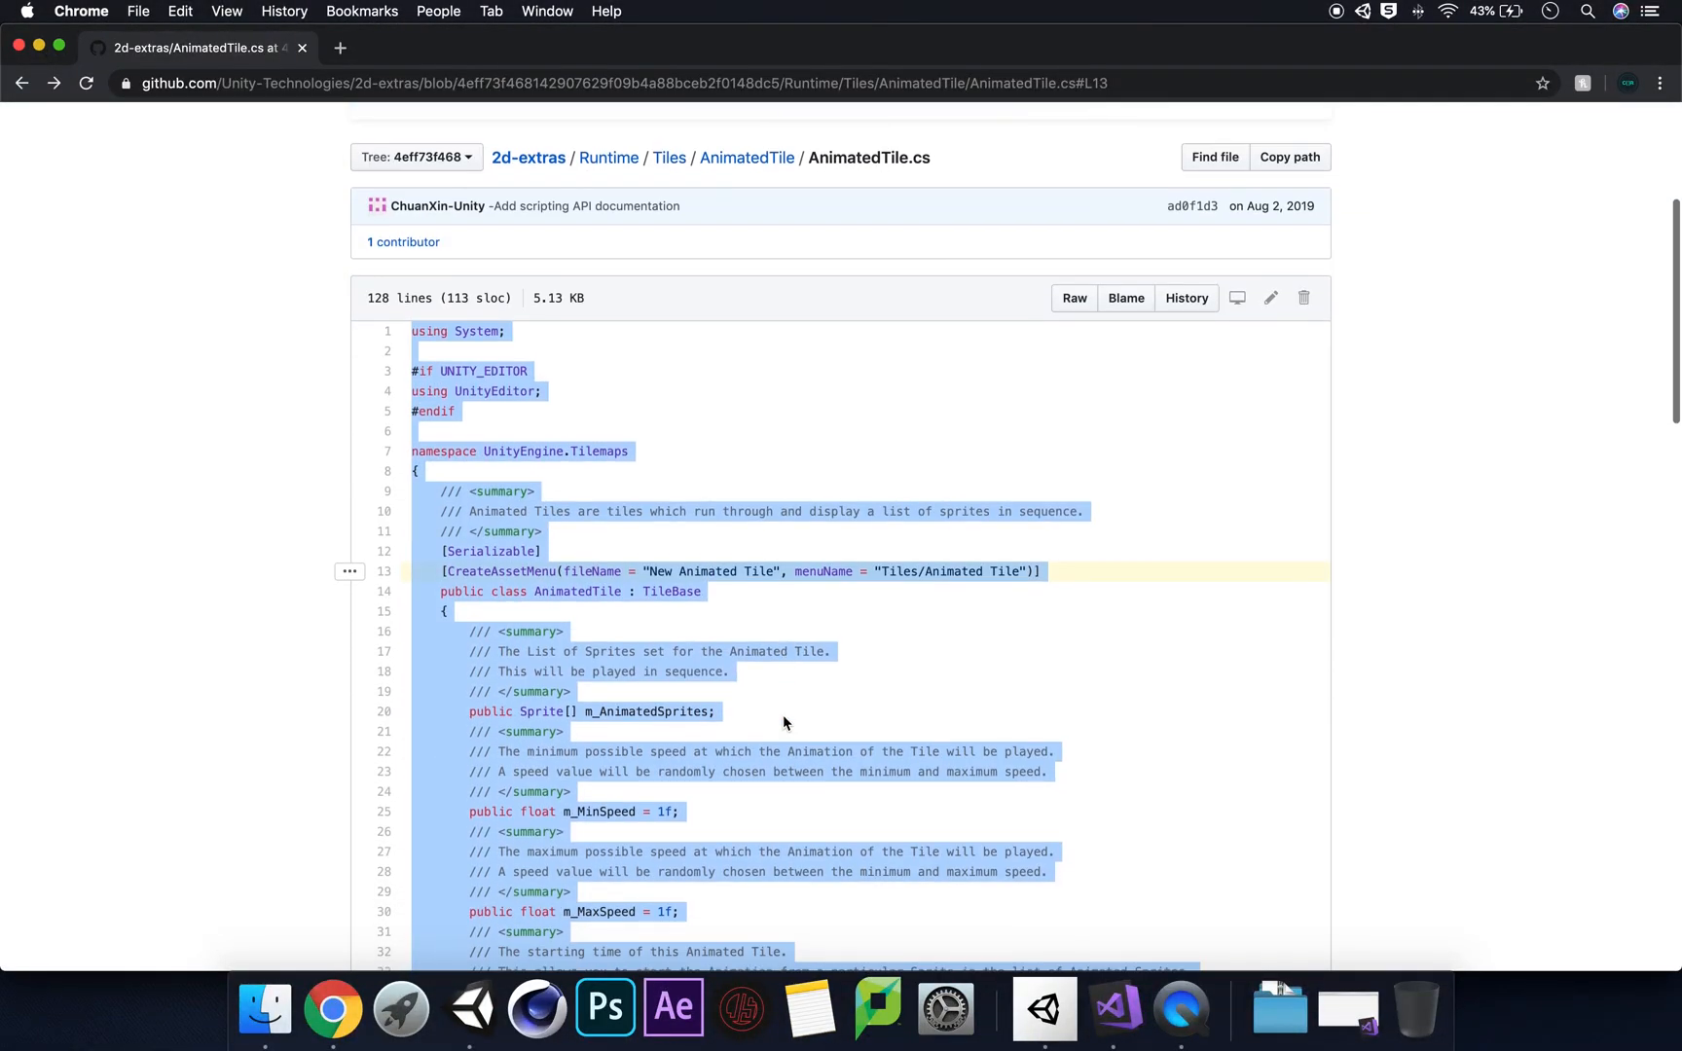
key(super+c)
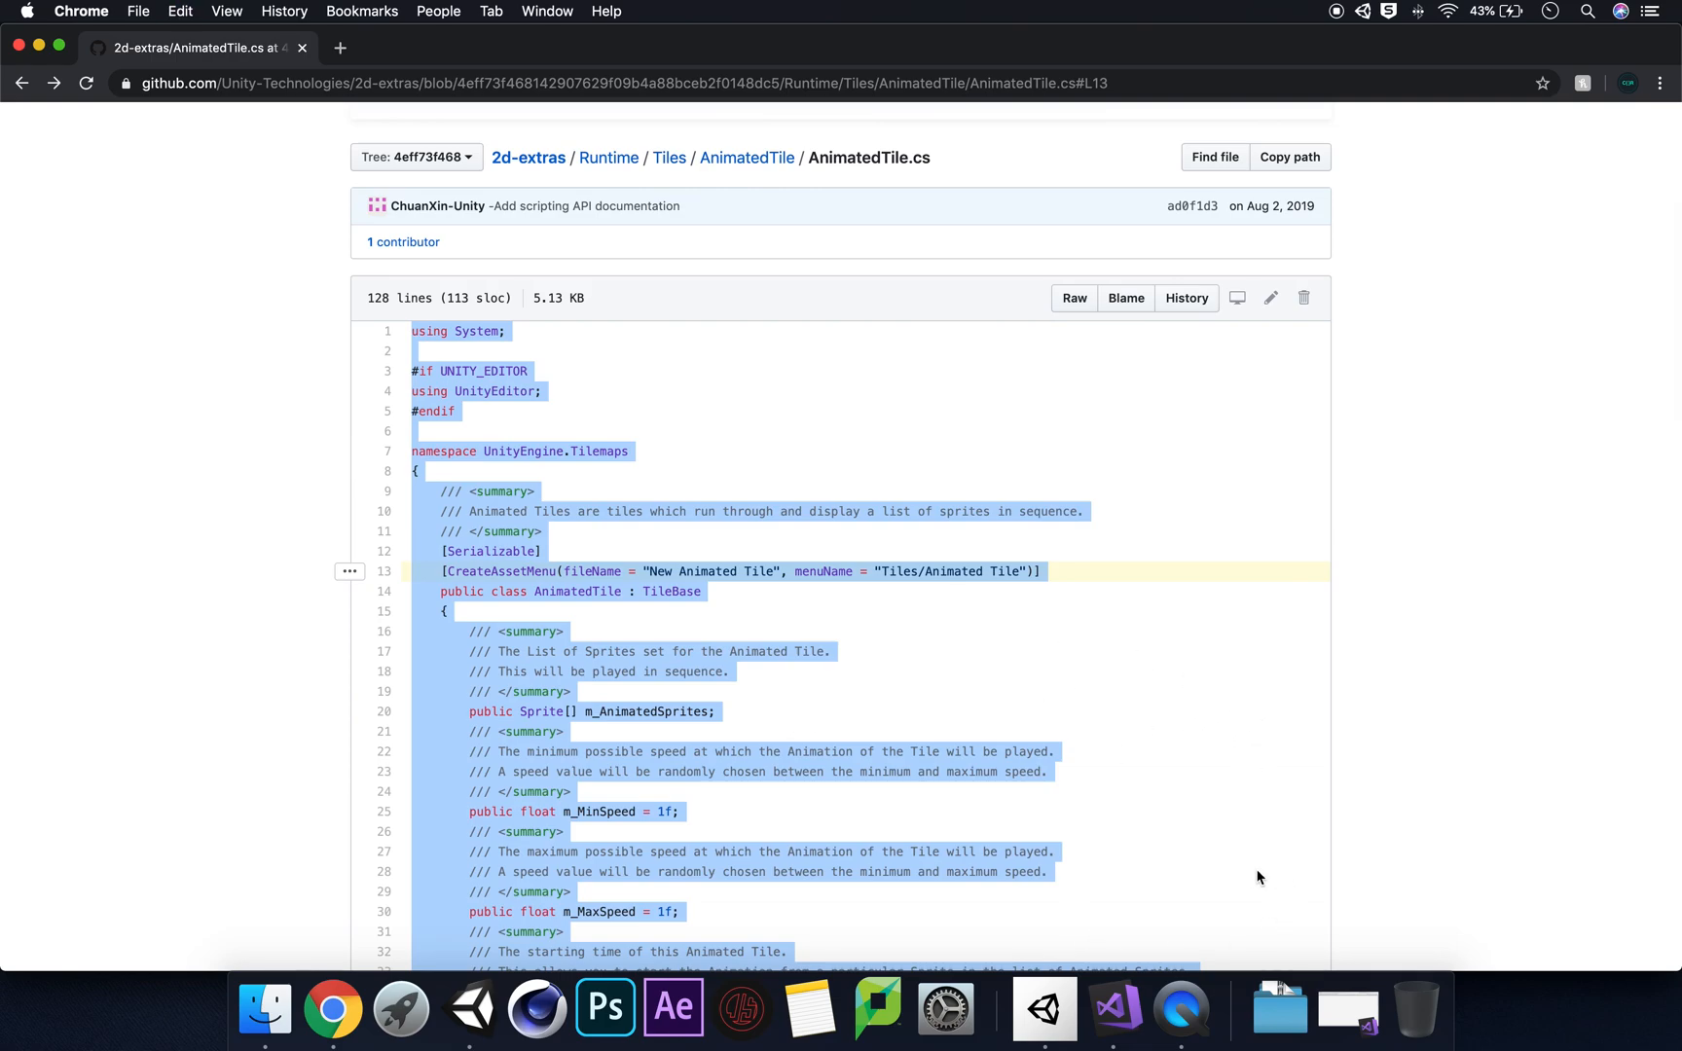
Step: Switch back to Unity and open the AnimatedTile script in Visual Studio
click(479, 1017)
double_click(1200, 547)
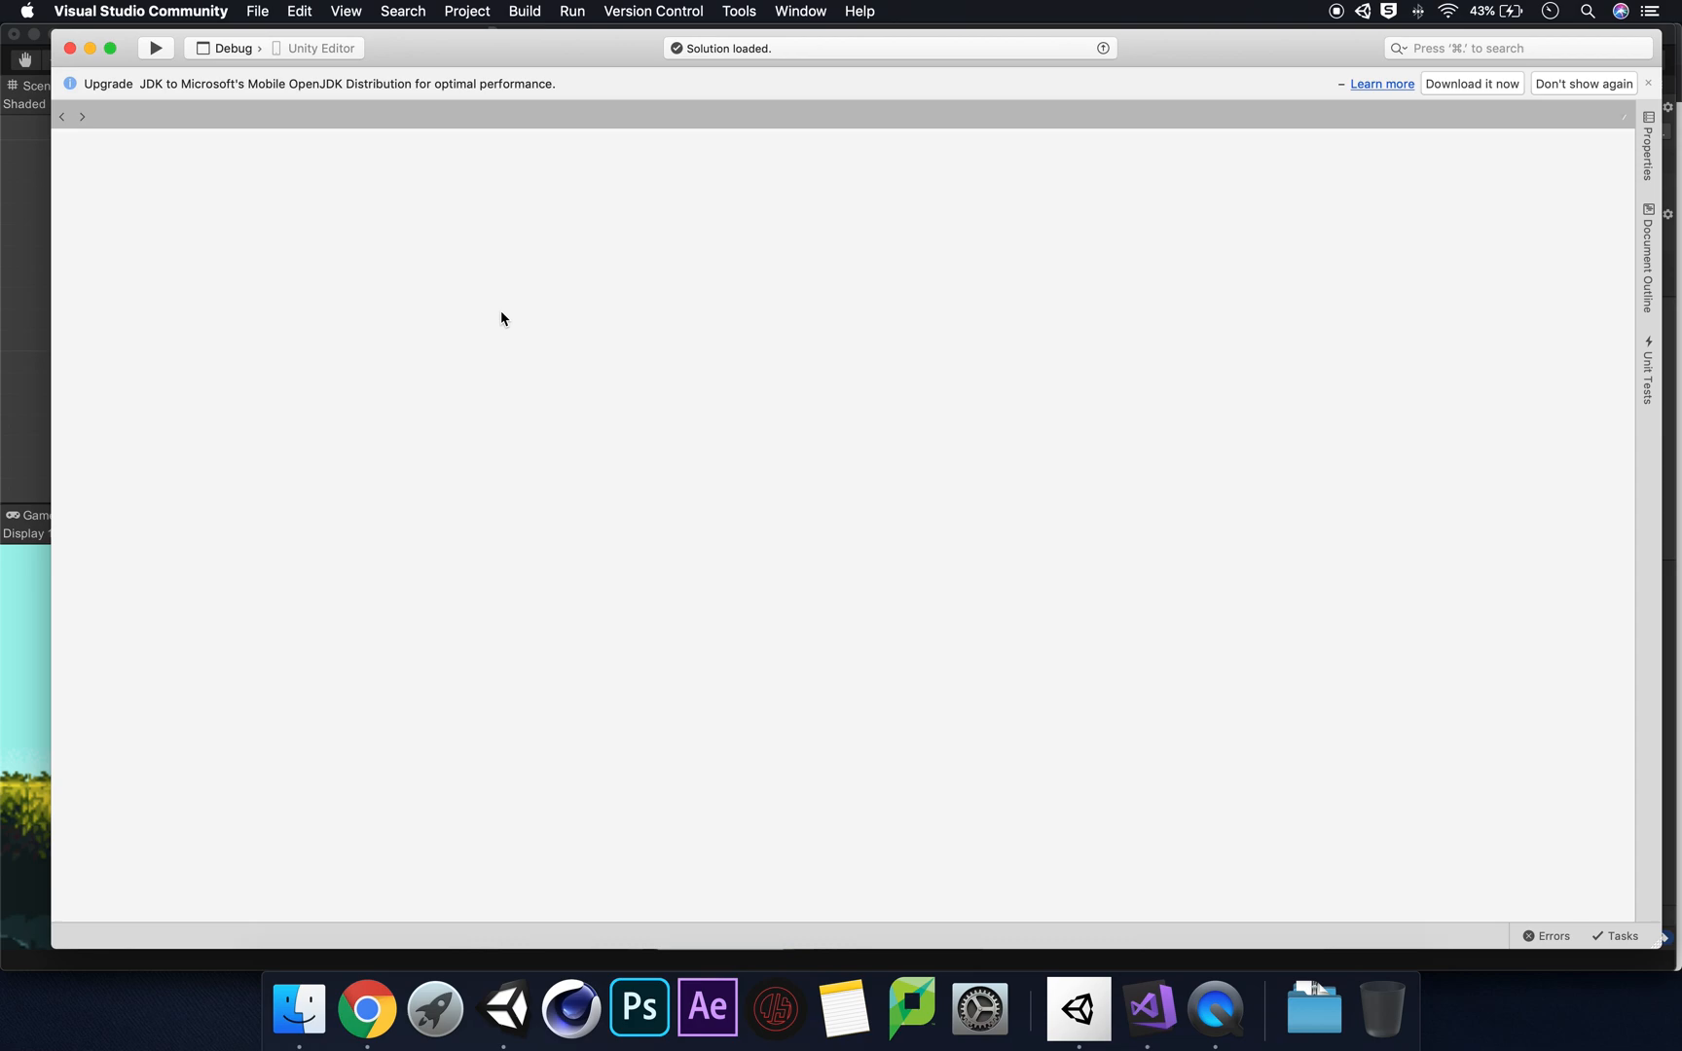
click(69, 48)
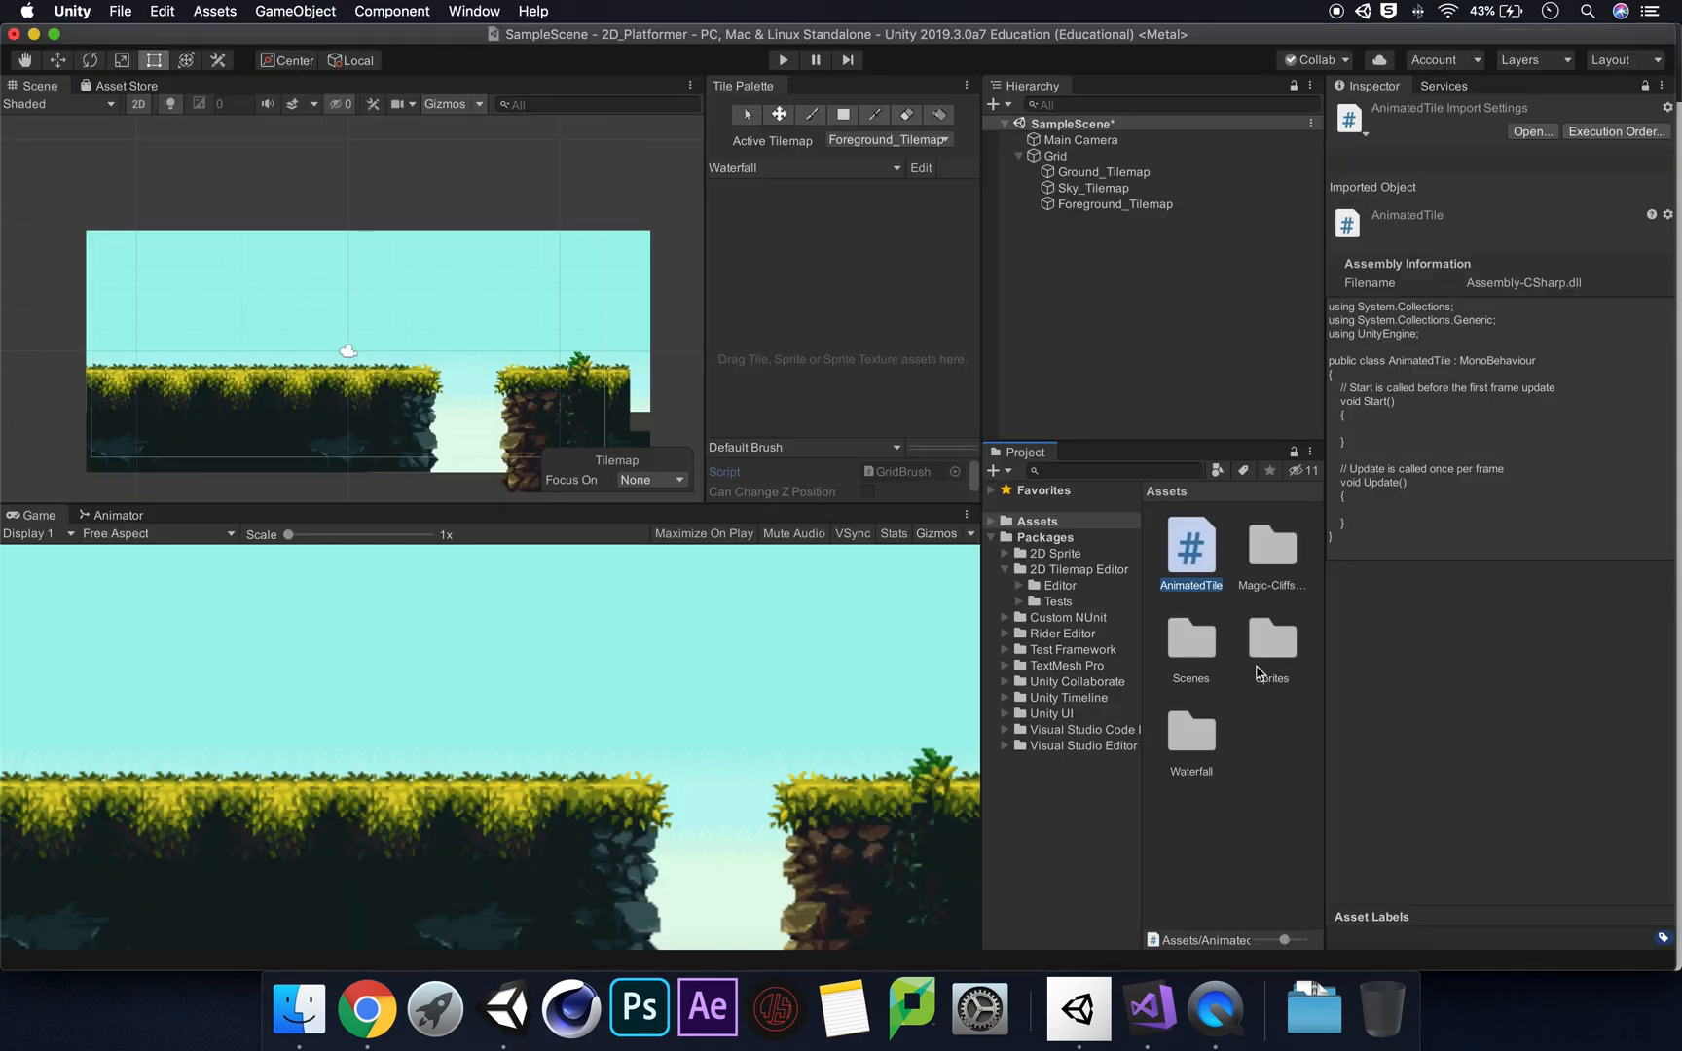
click(1303, 745)
double_click(1203, 563)
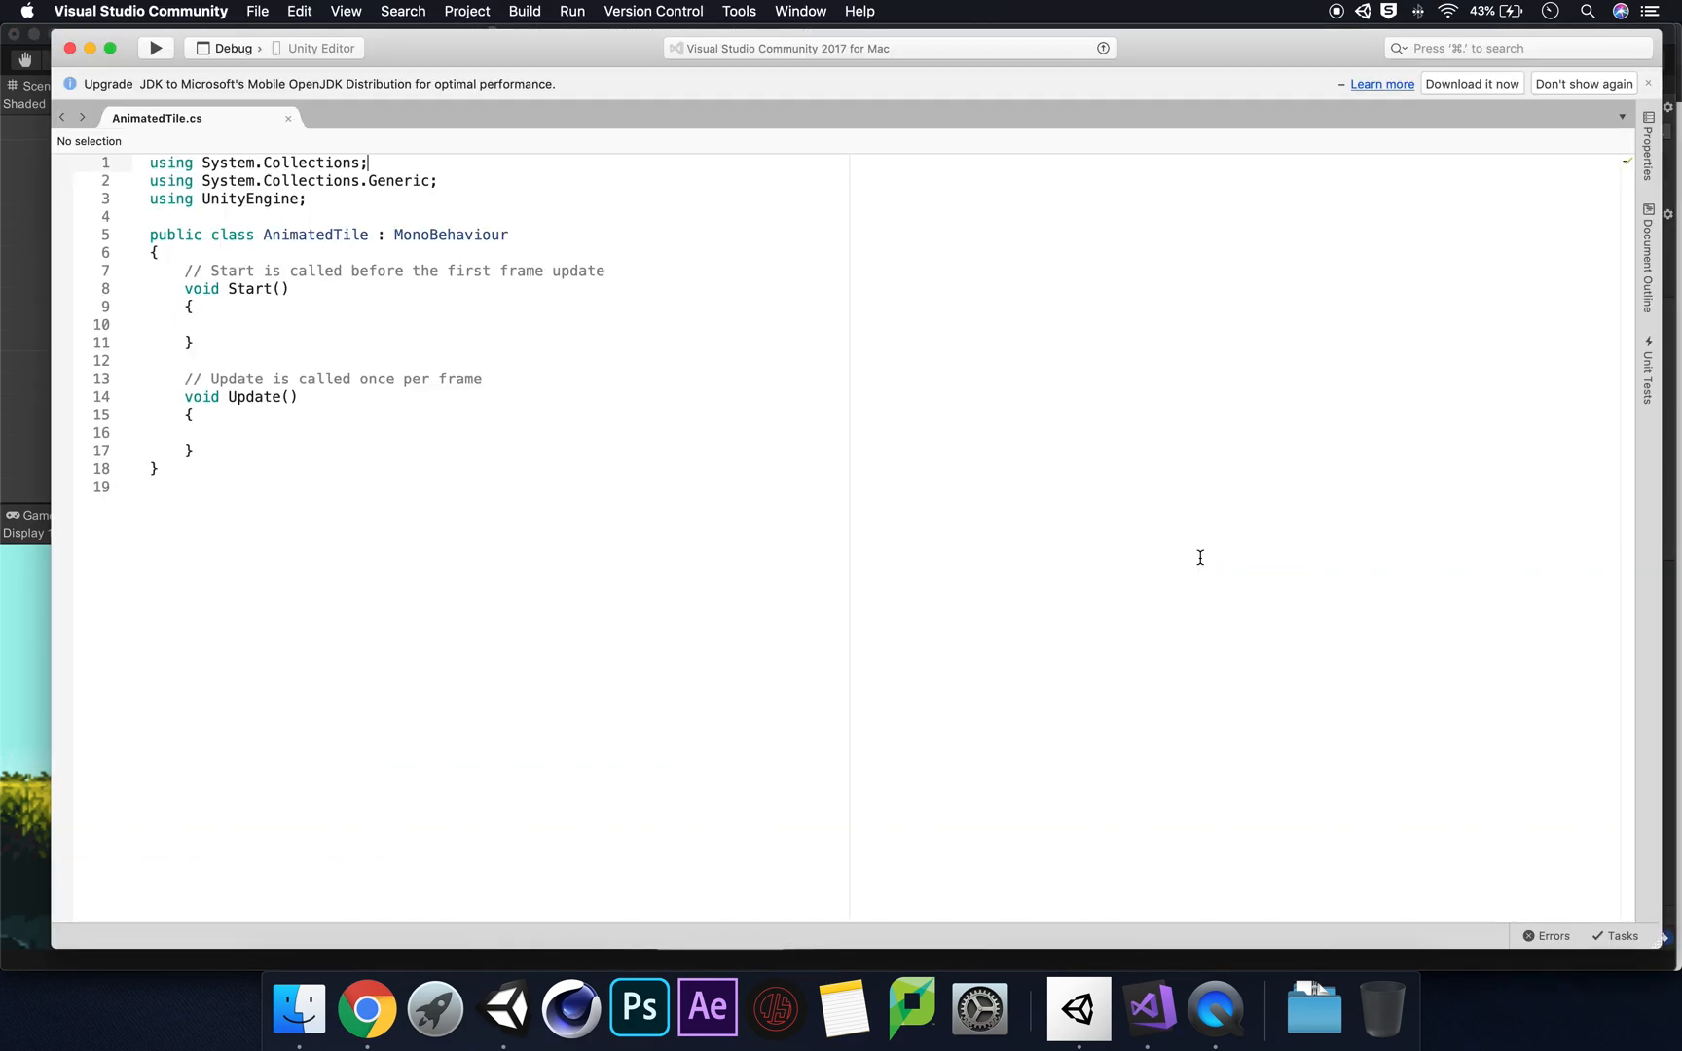
Step: Replace the entire default code in AnimatedTile.cs with the copied GitHub code and save the script
drag(159, 469, 109, 183)
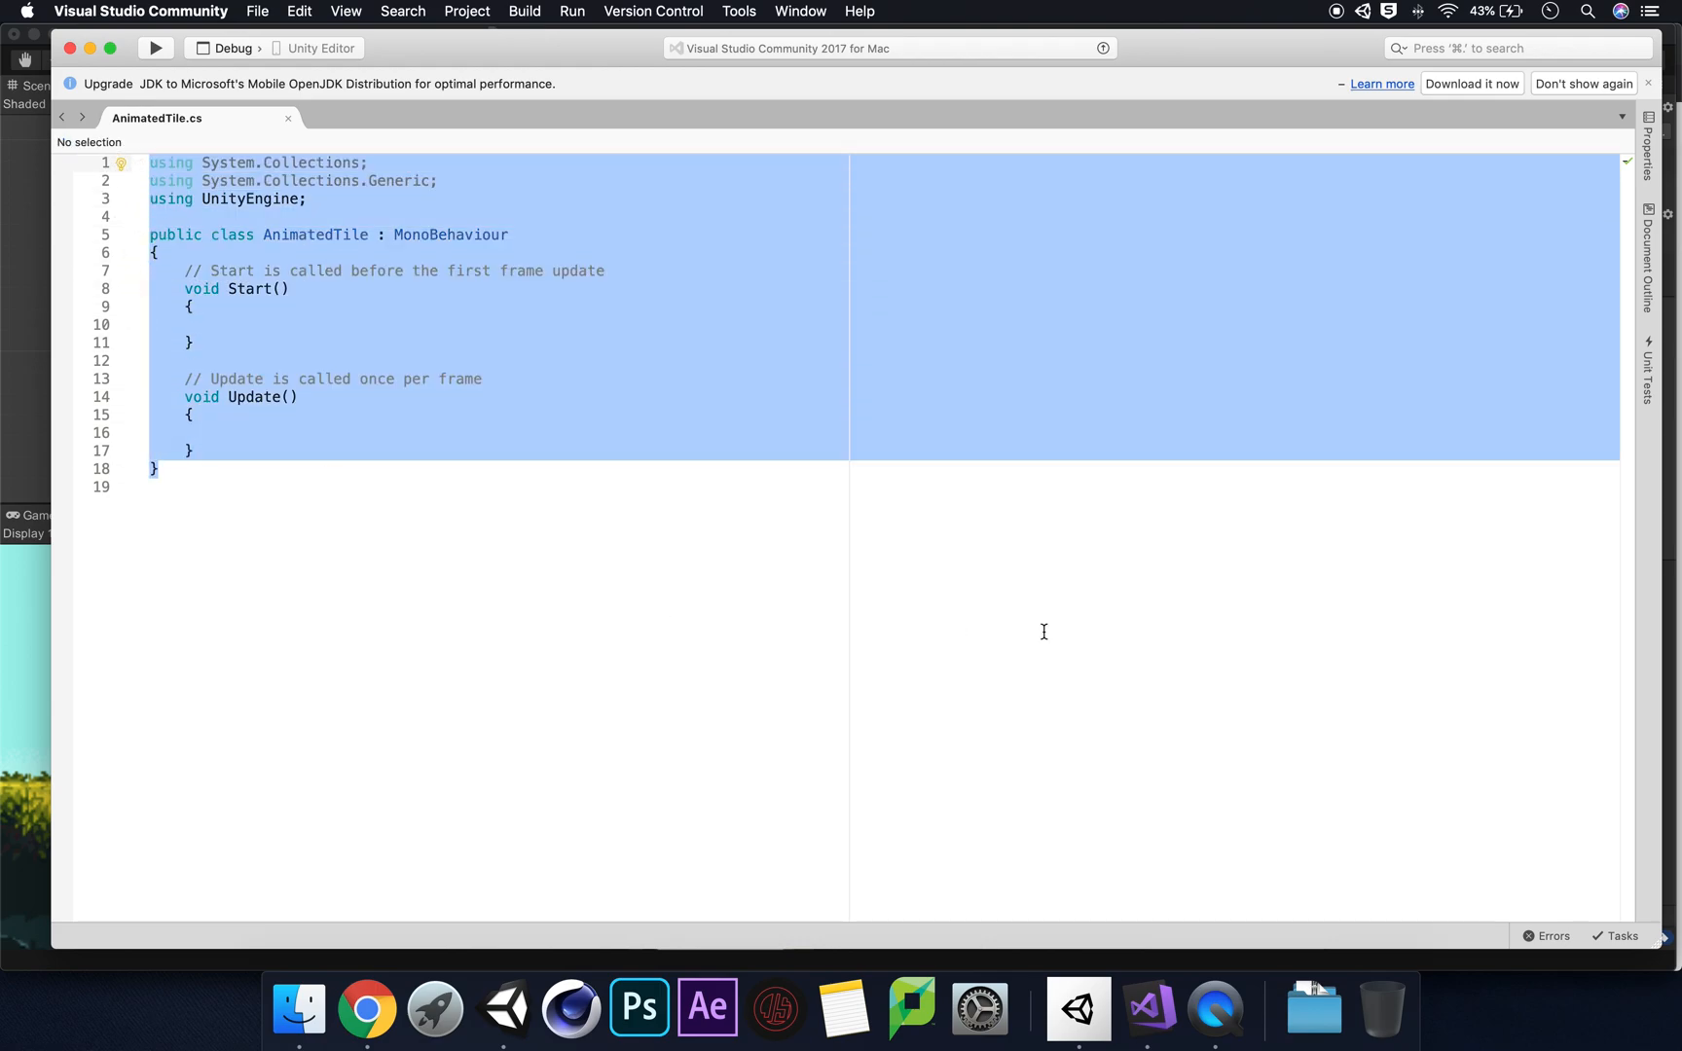
key(super+v)
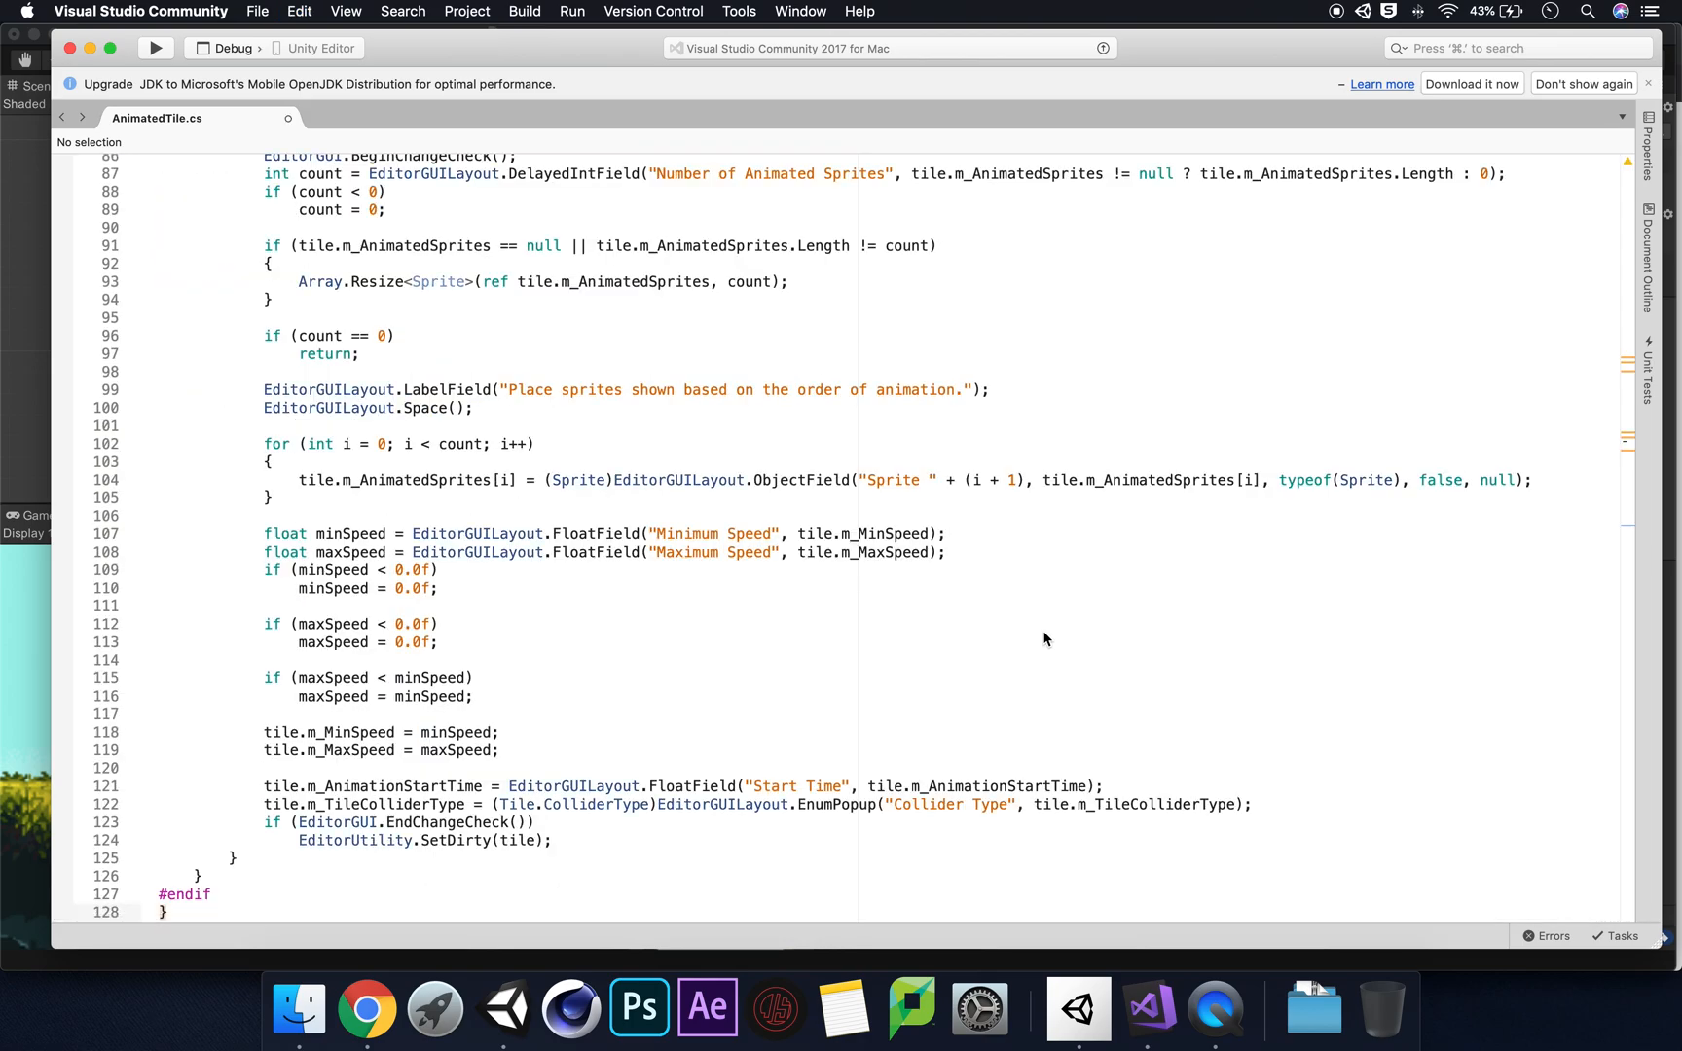
scroll(1043, 638, up, 20)
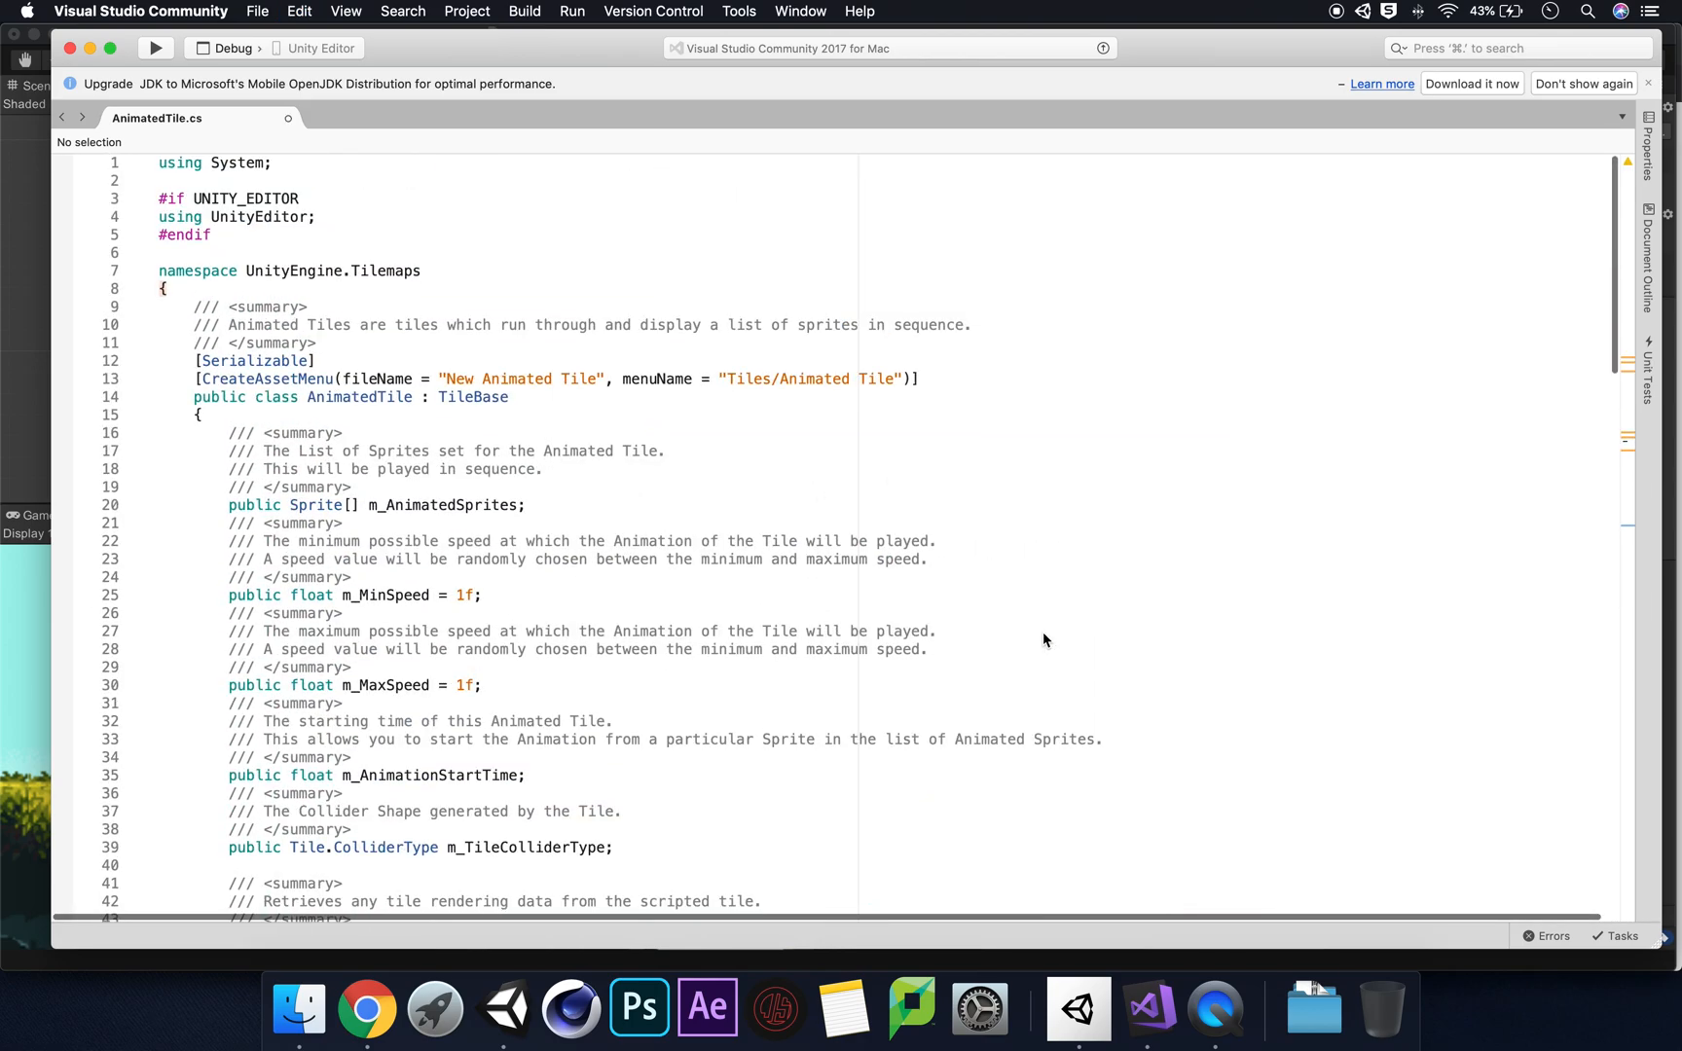
key(super+s)
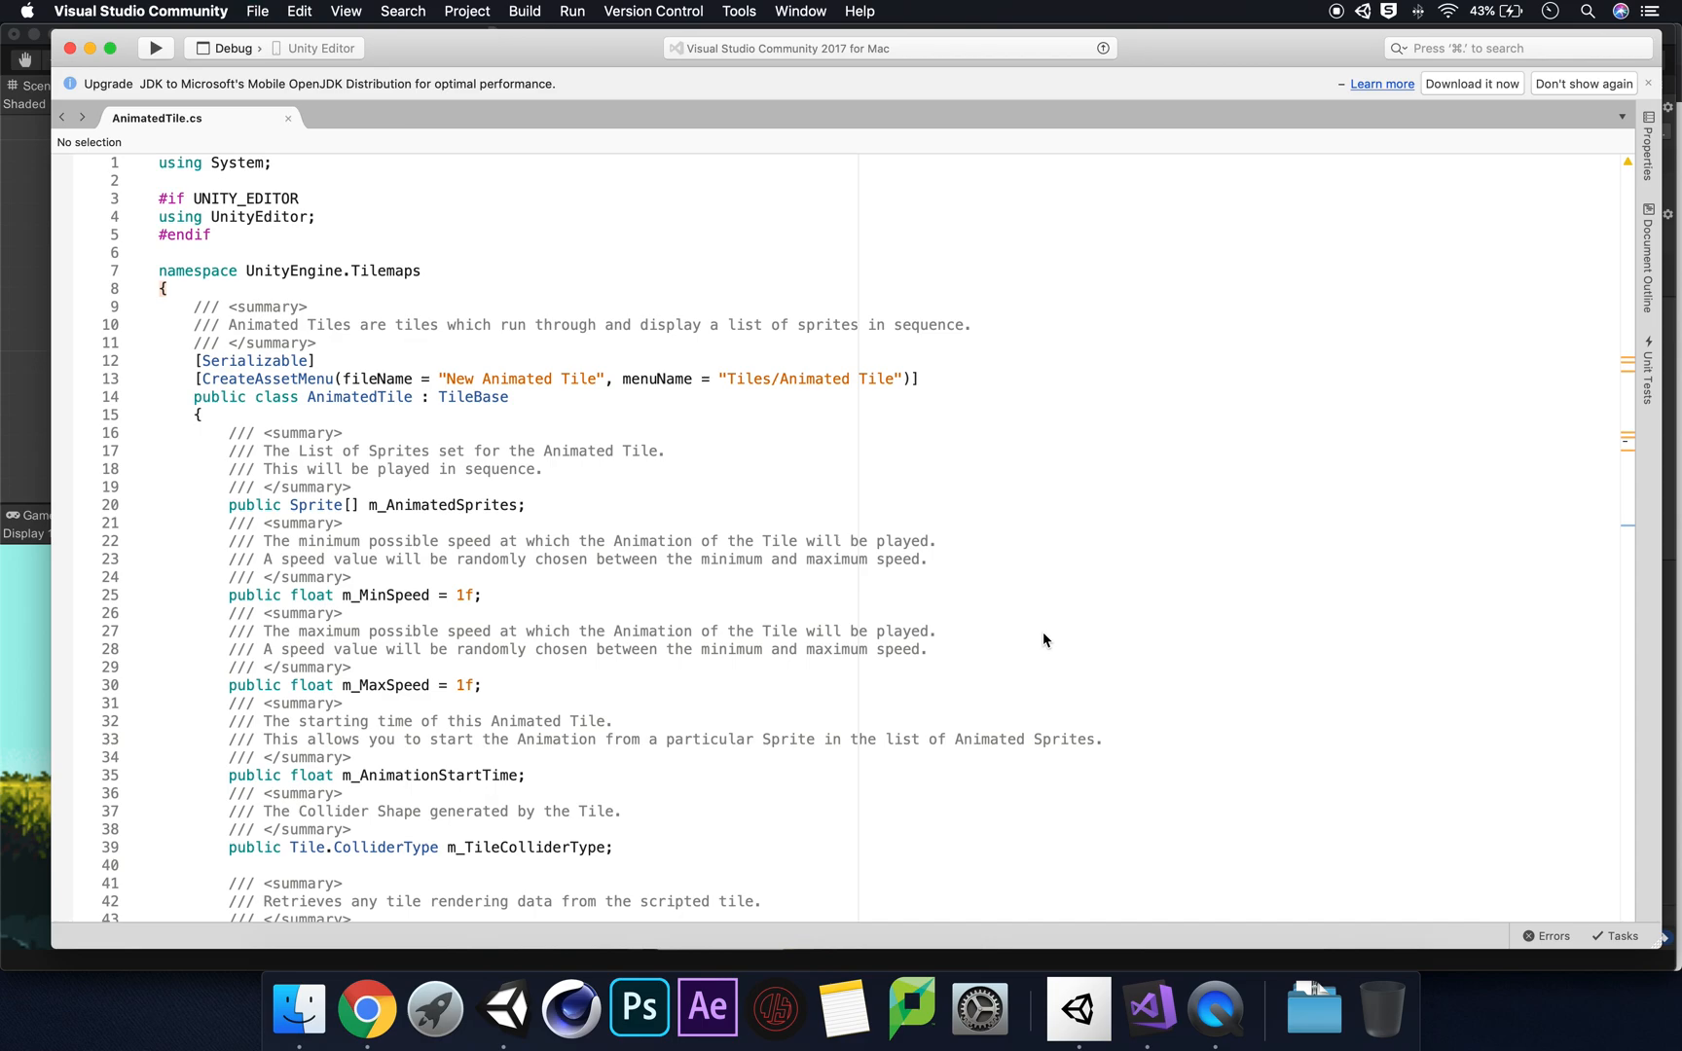
Step: Return to Unity, clear the line-endings warning from the Console and close the Console window
click(17, 400)
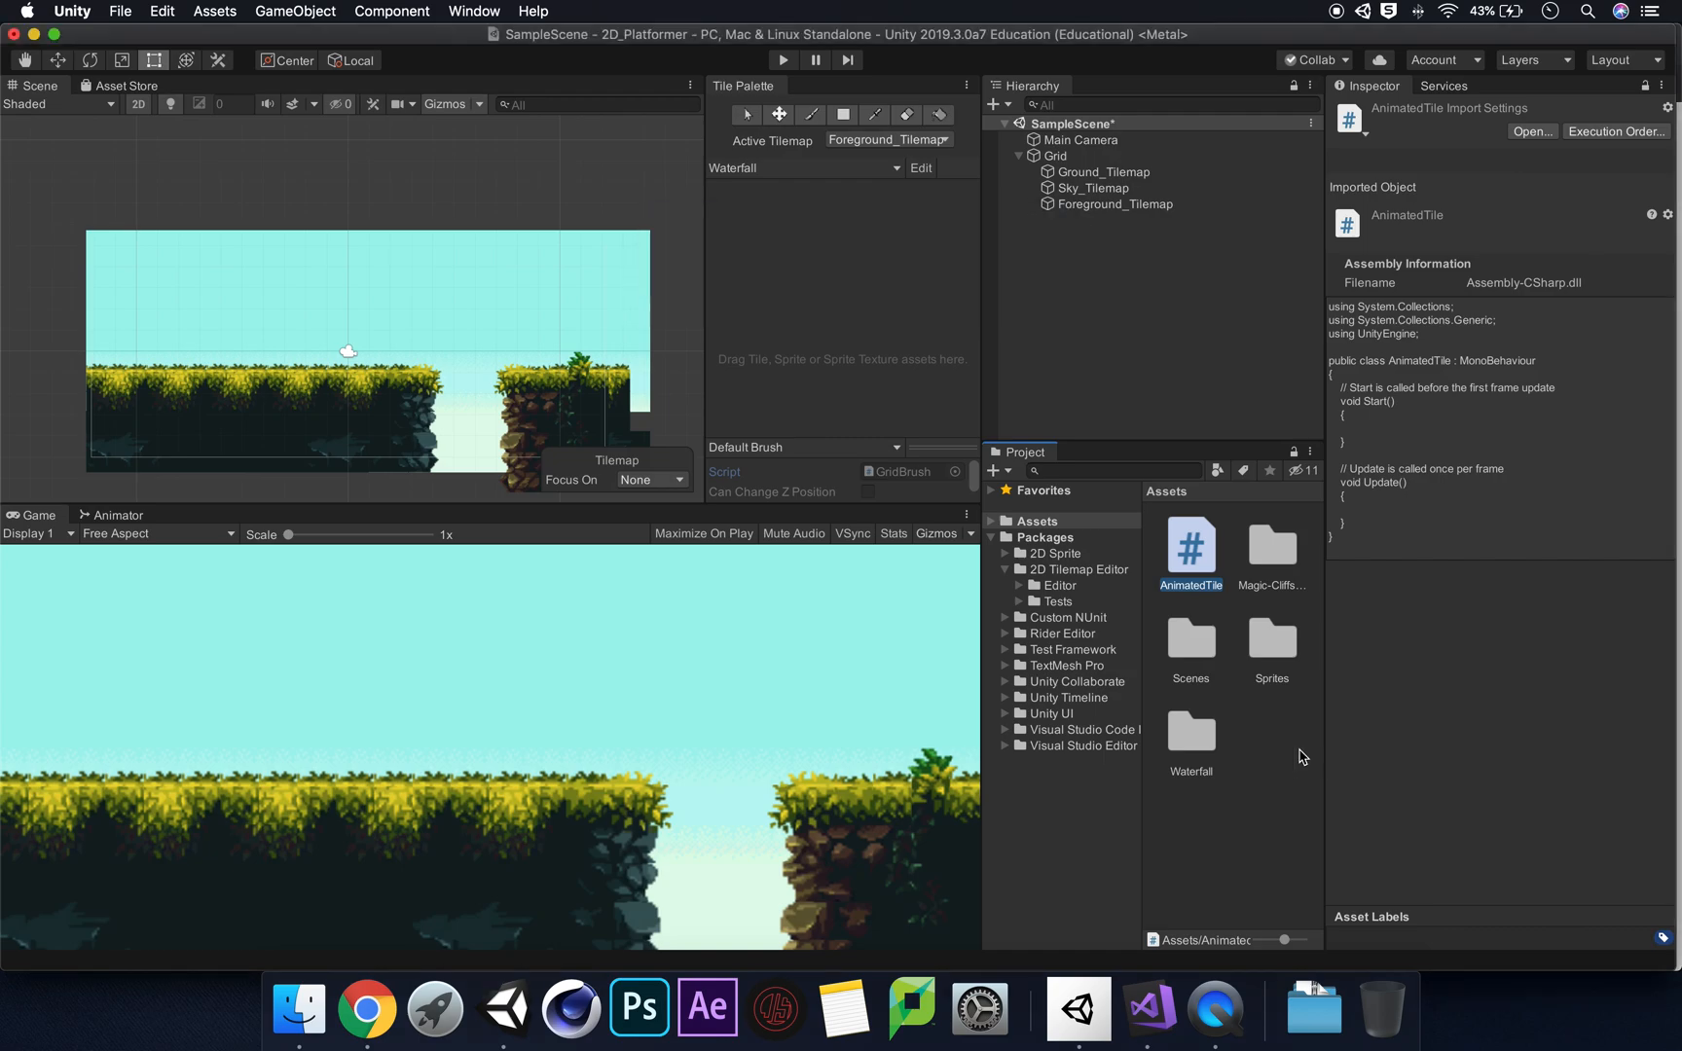
click(523, 962)
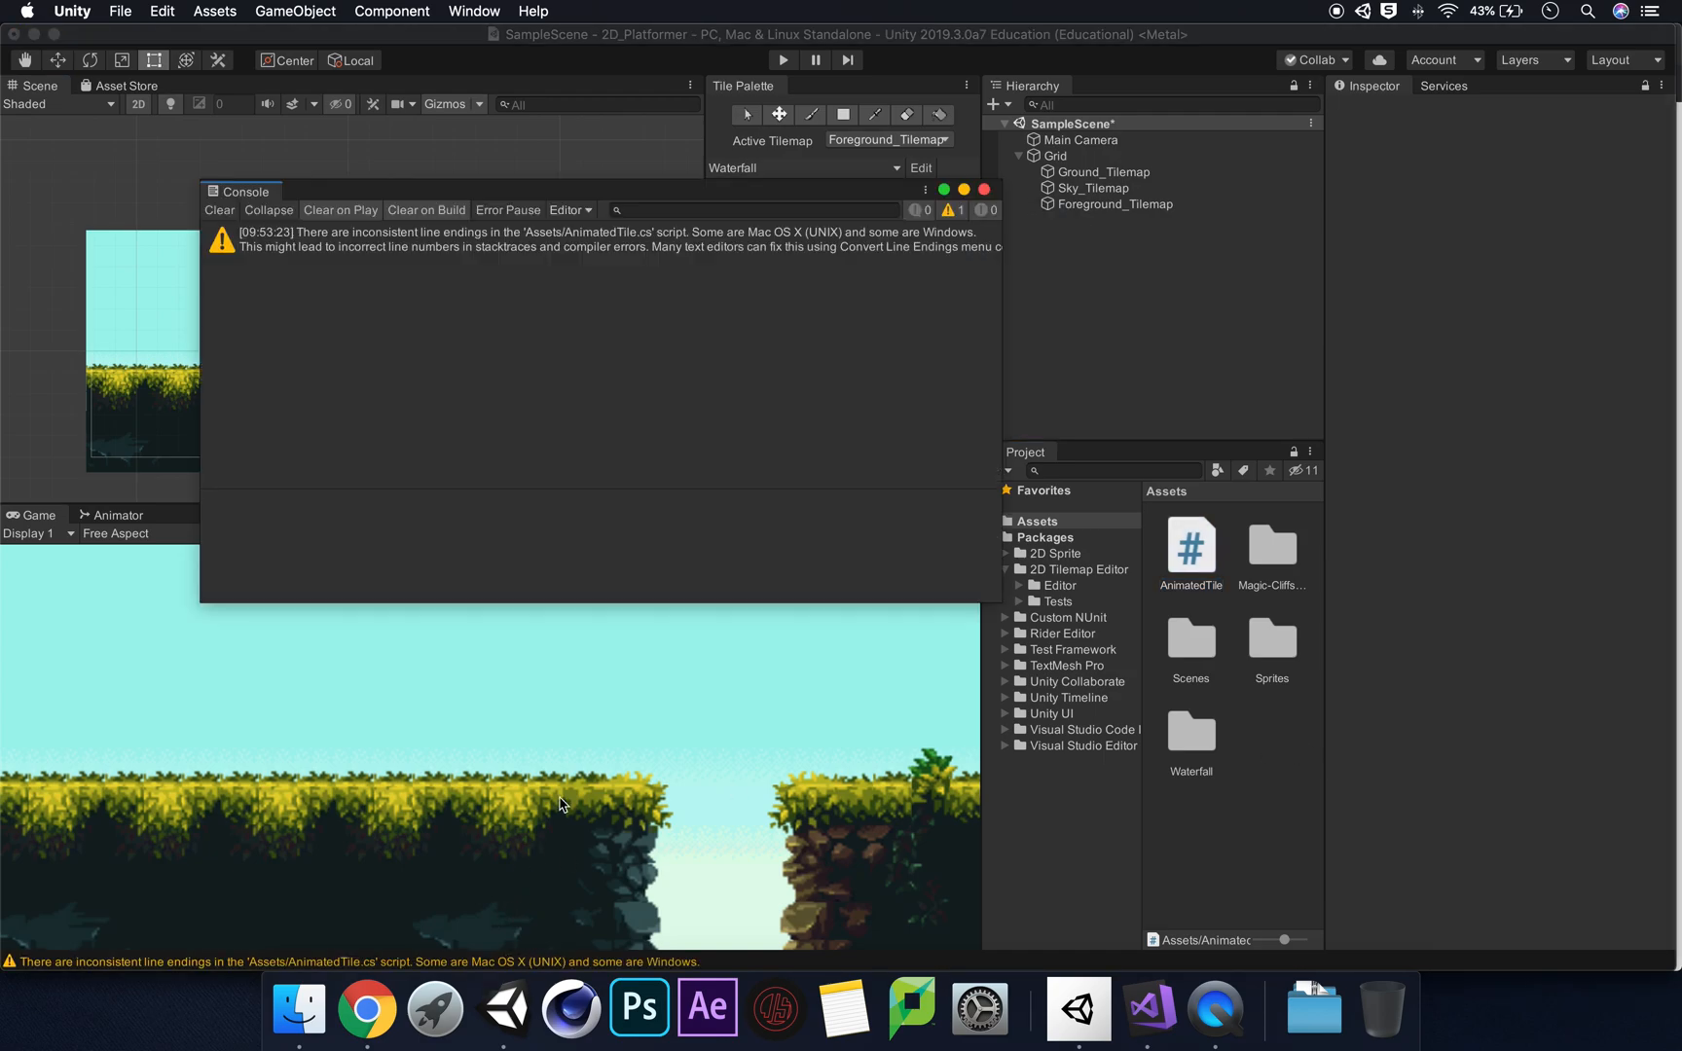
click(221, 210)
click(984, 189)
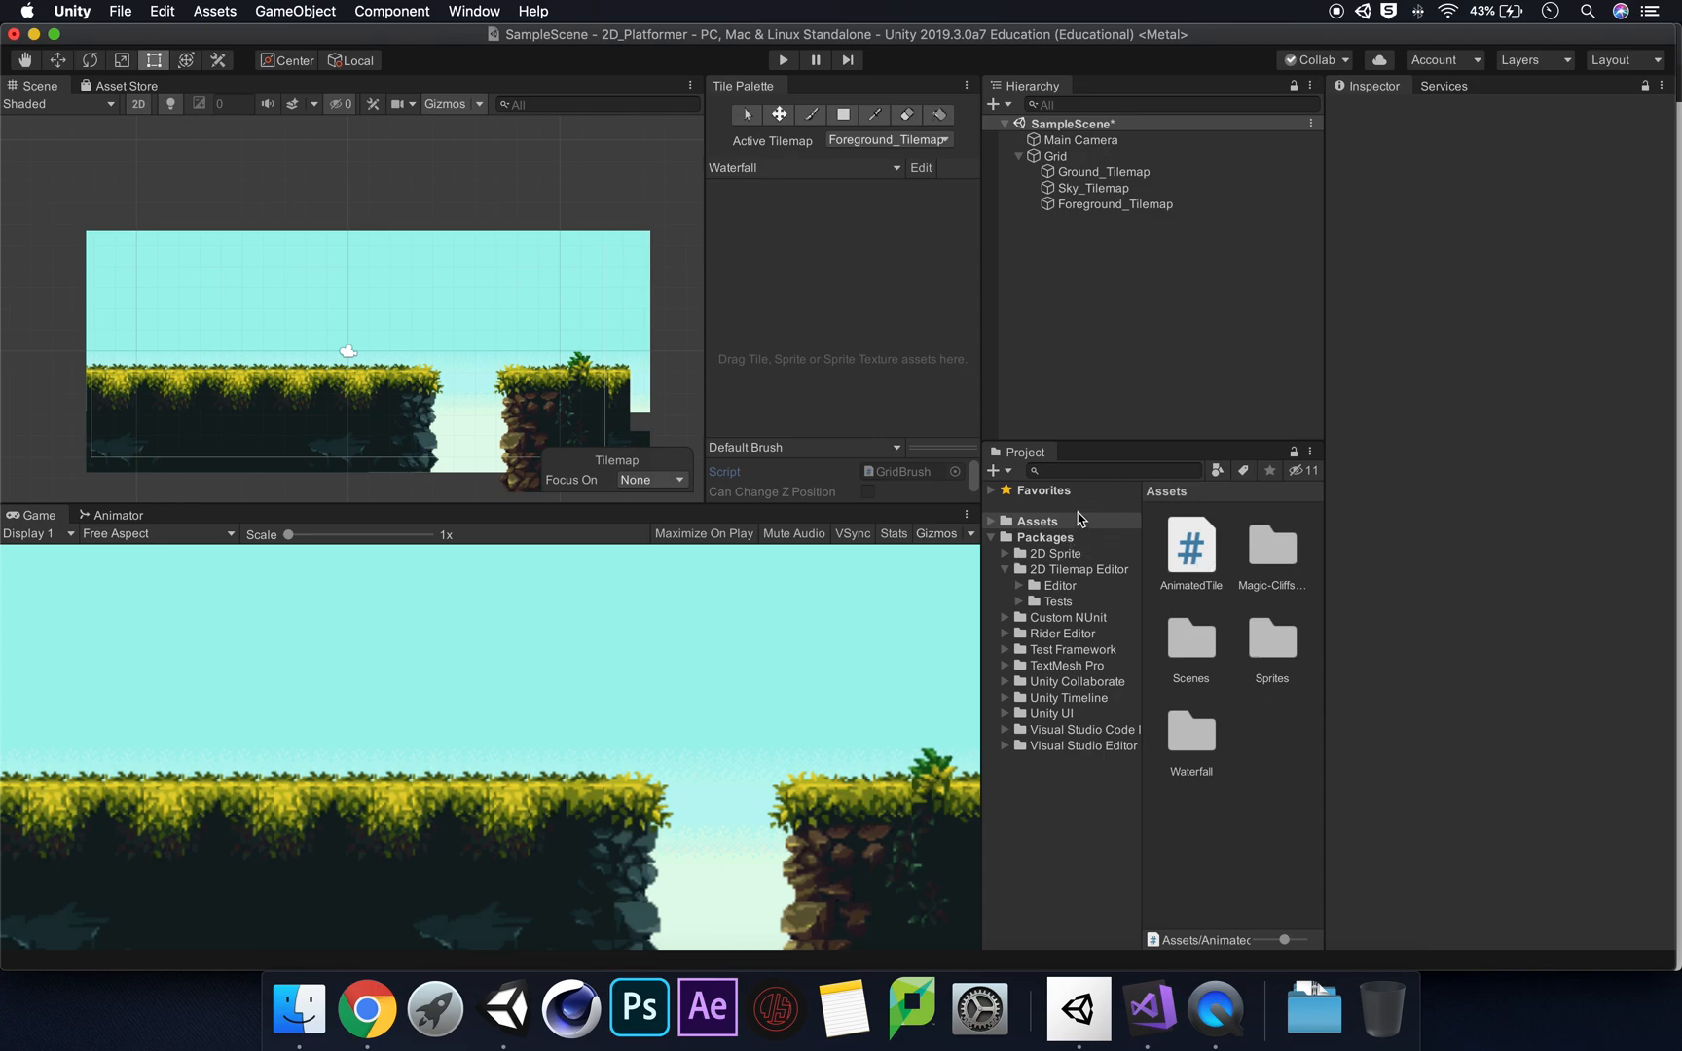
Step: Check the asset creation options in the Assets folder for the Tiles category, then dismiss them
right_click(1276, 719)
mouse_move(1391, 489)
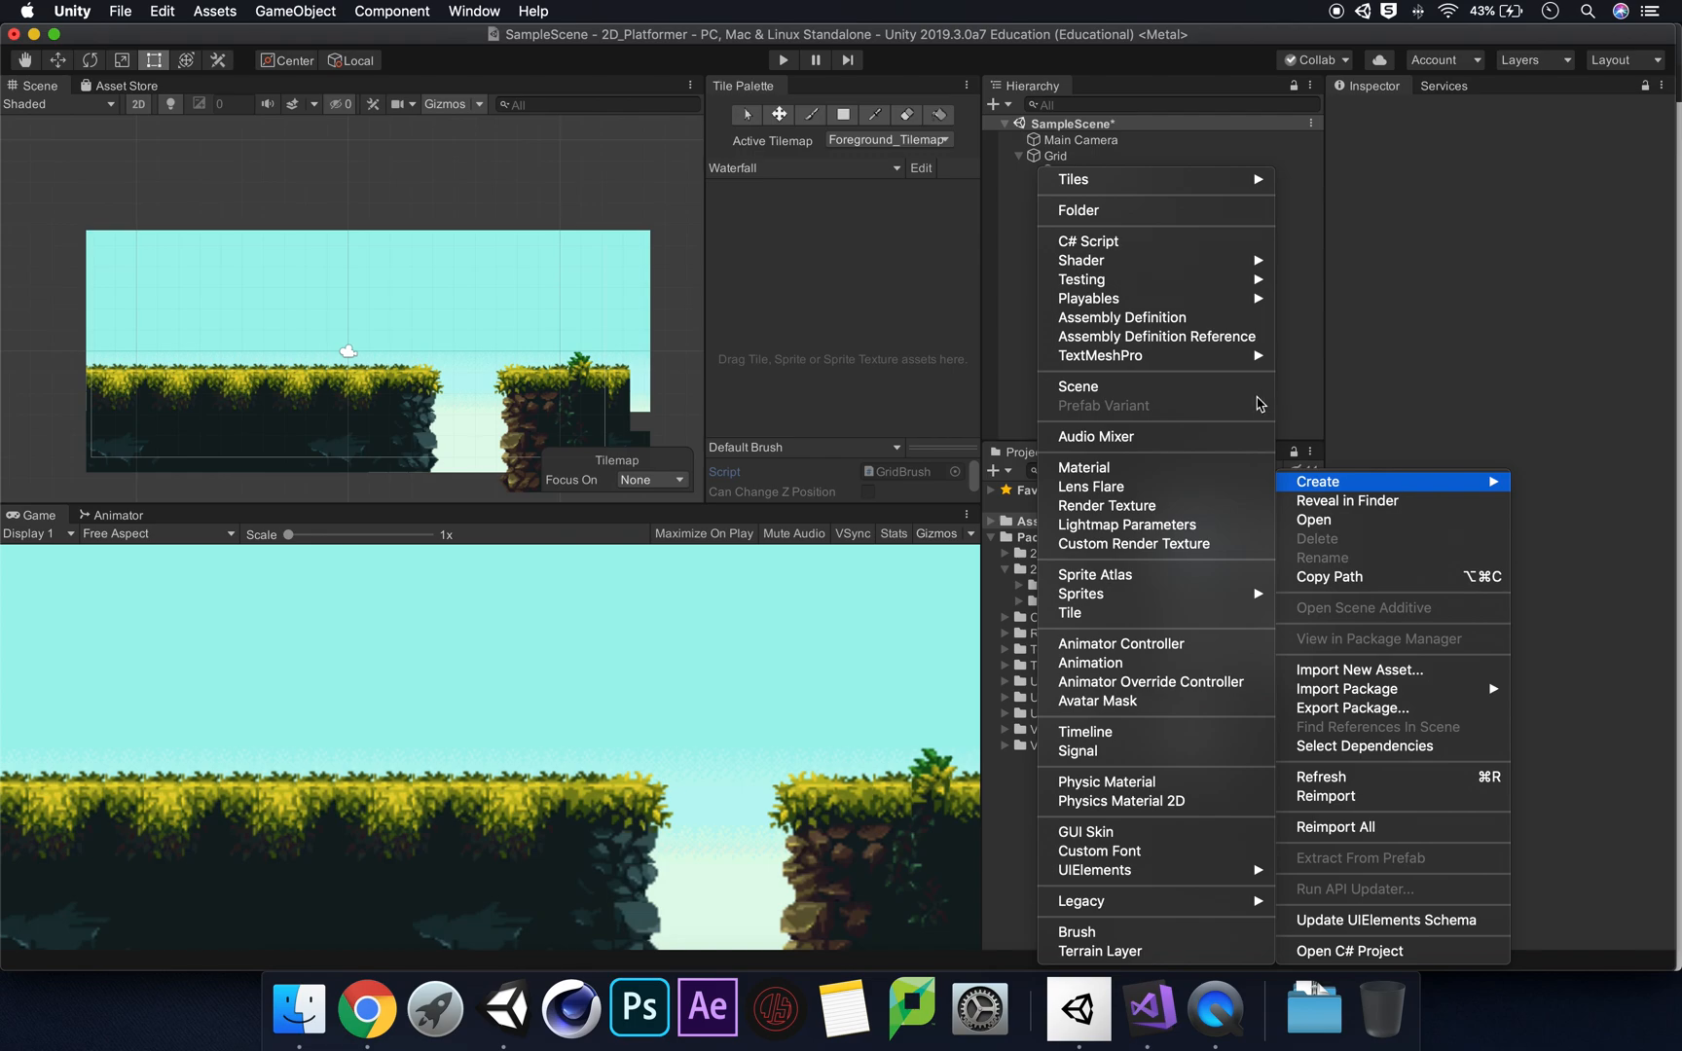
mouse_move(1080, 179)
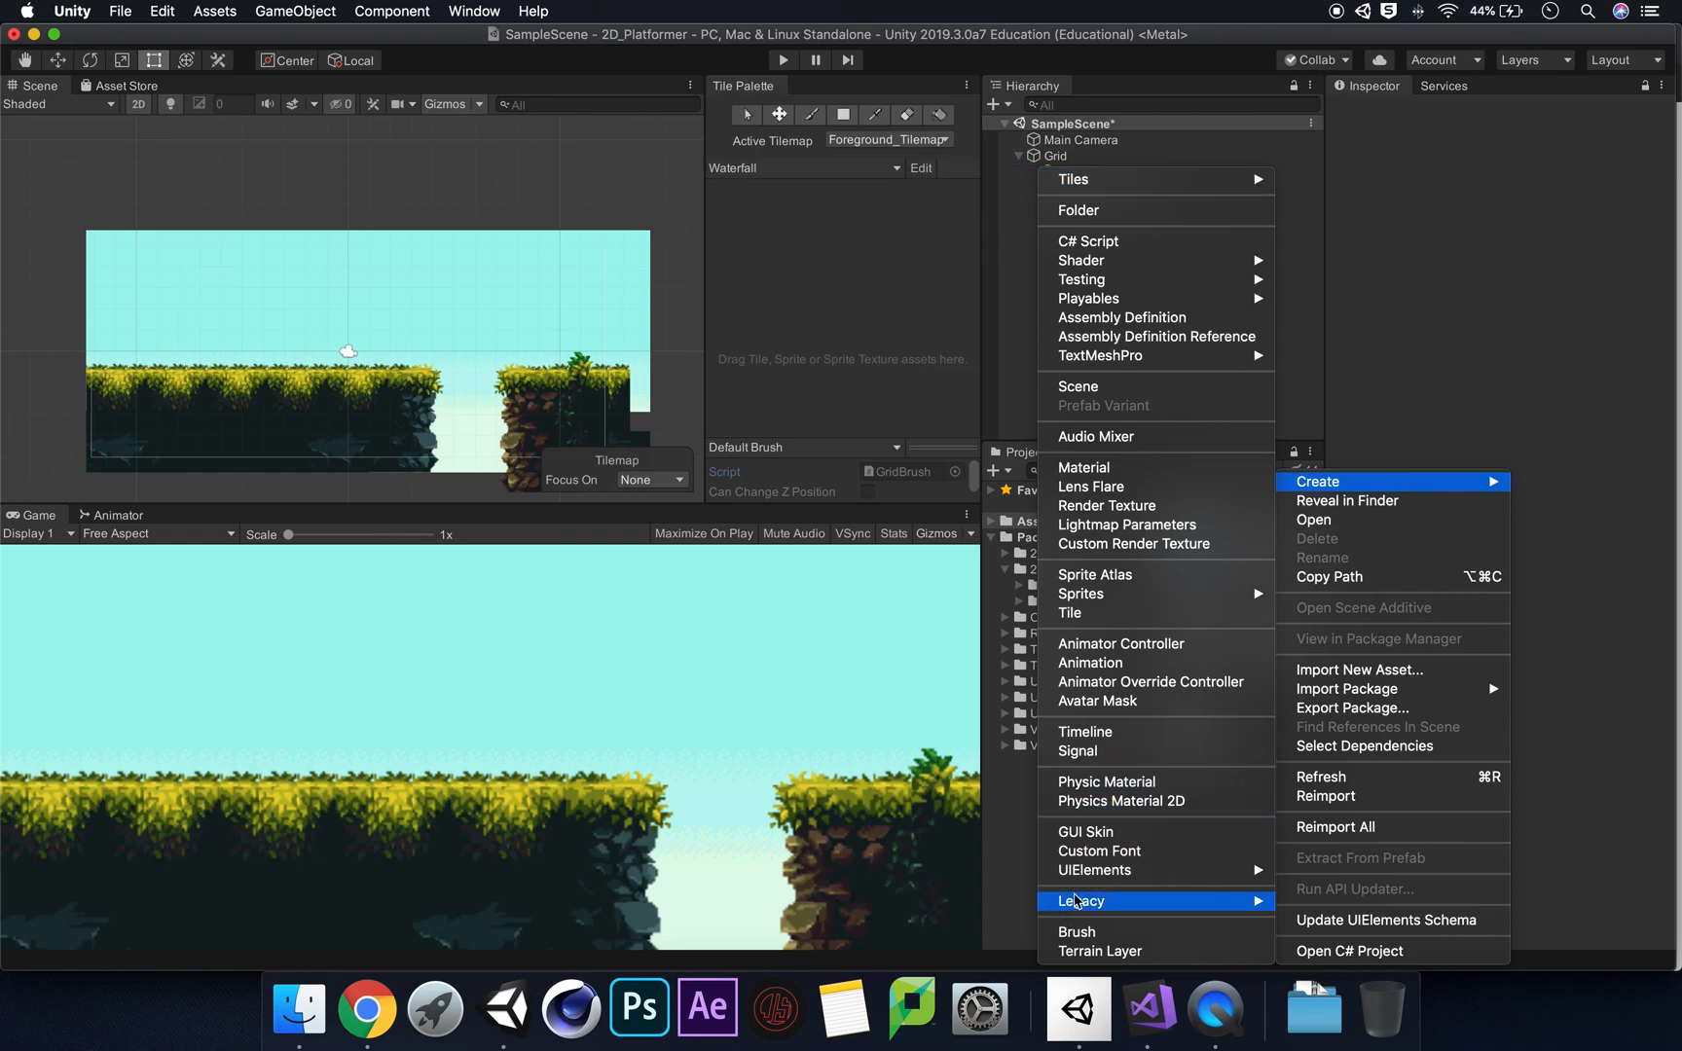
click(1005, 823)
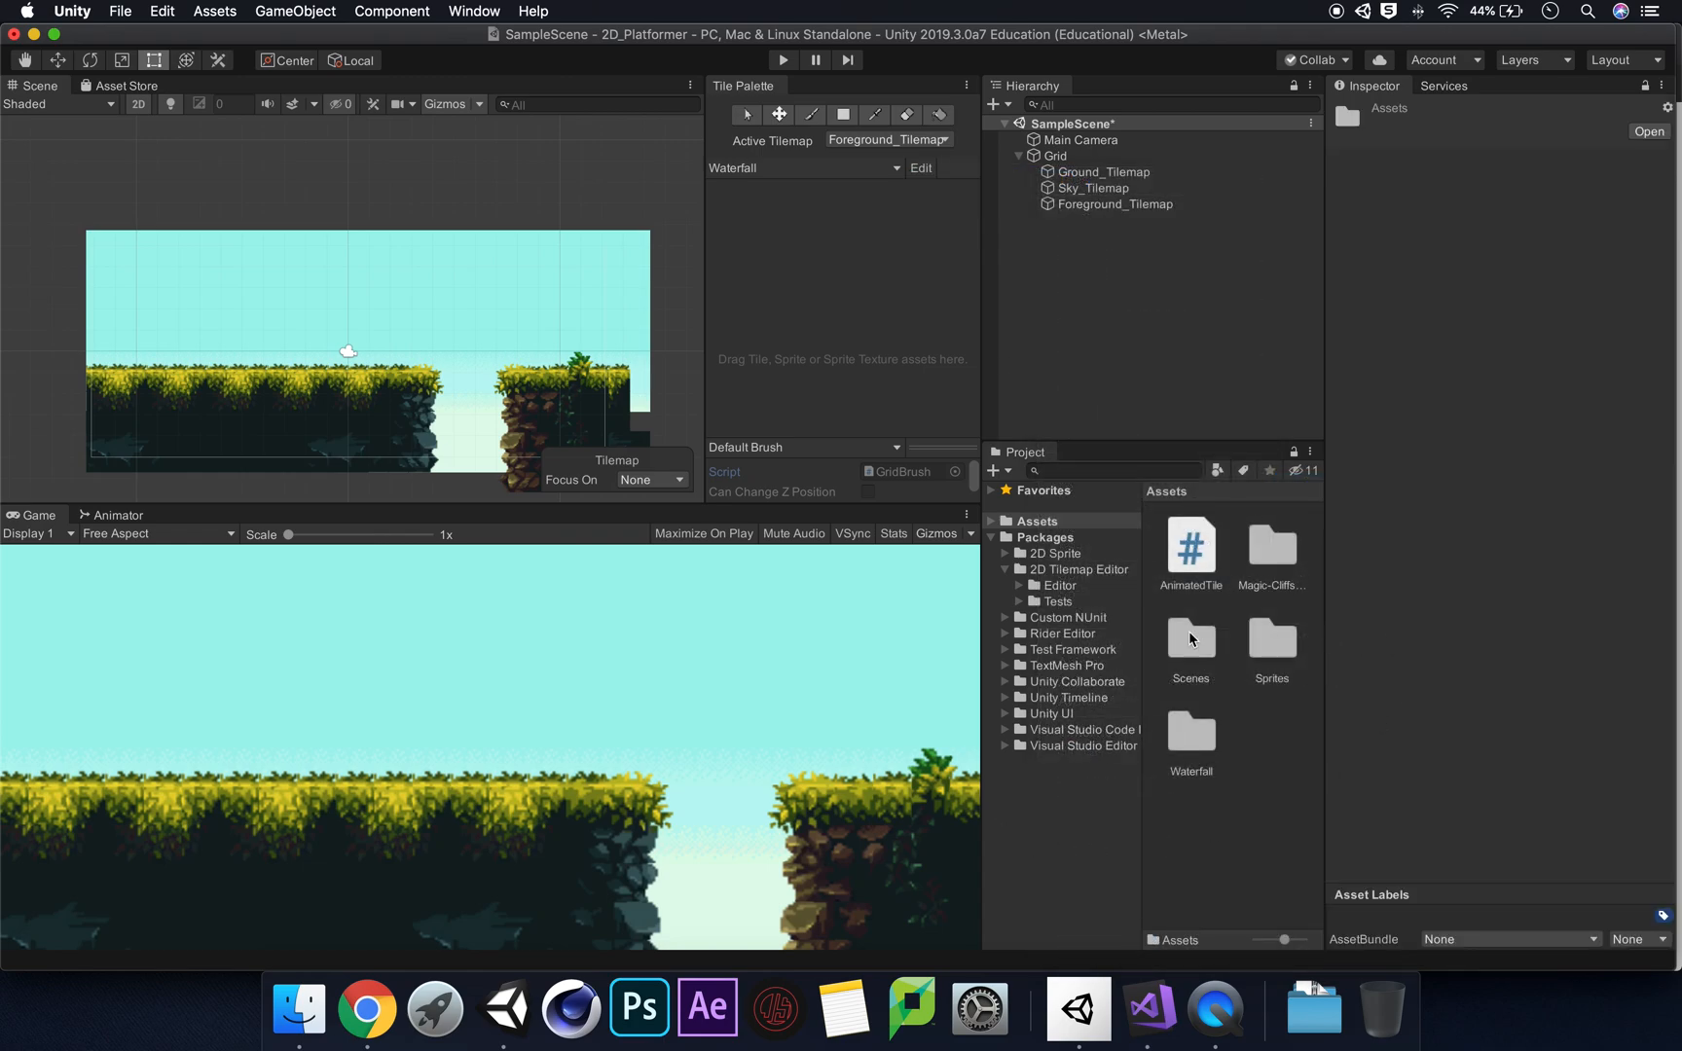
right_click(1257, 718)
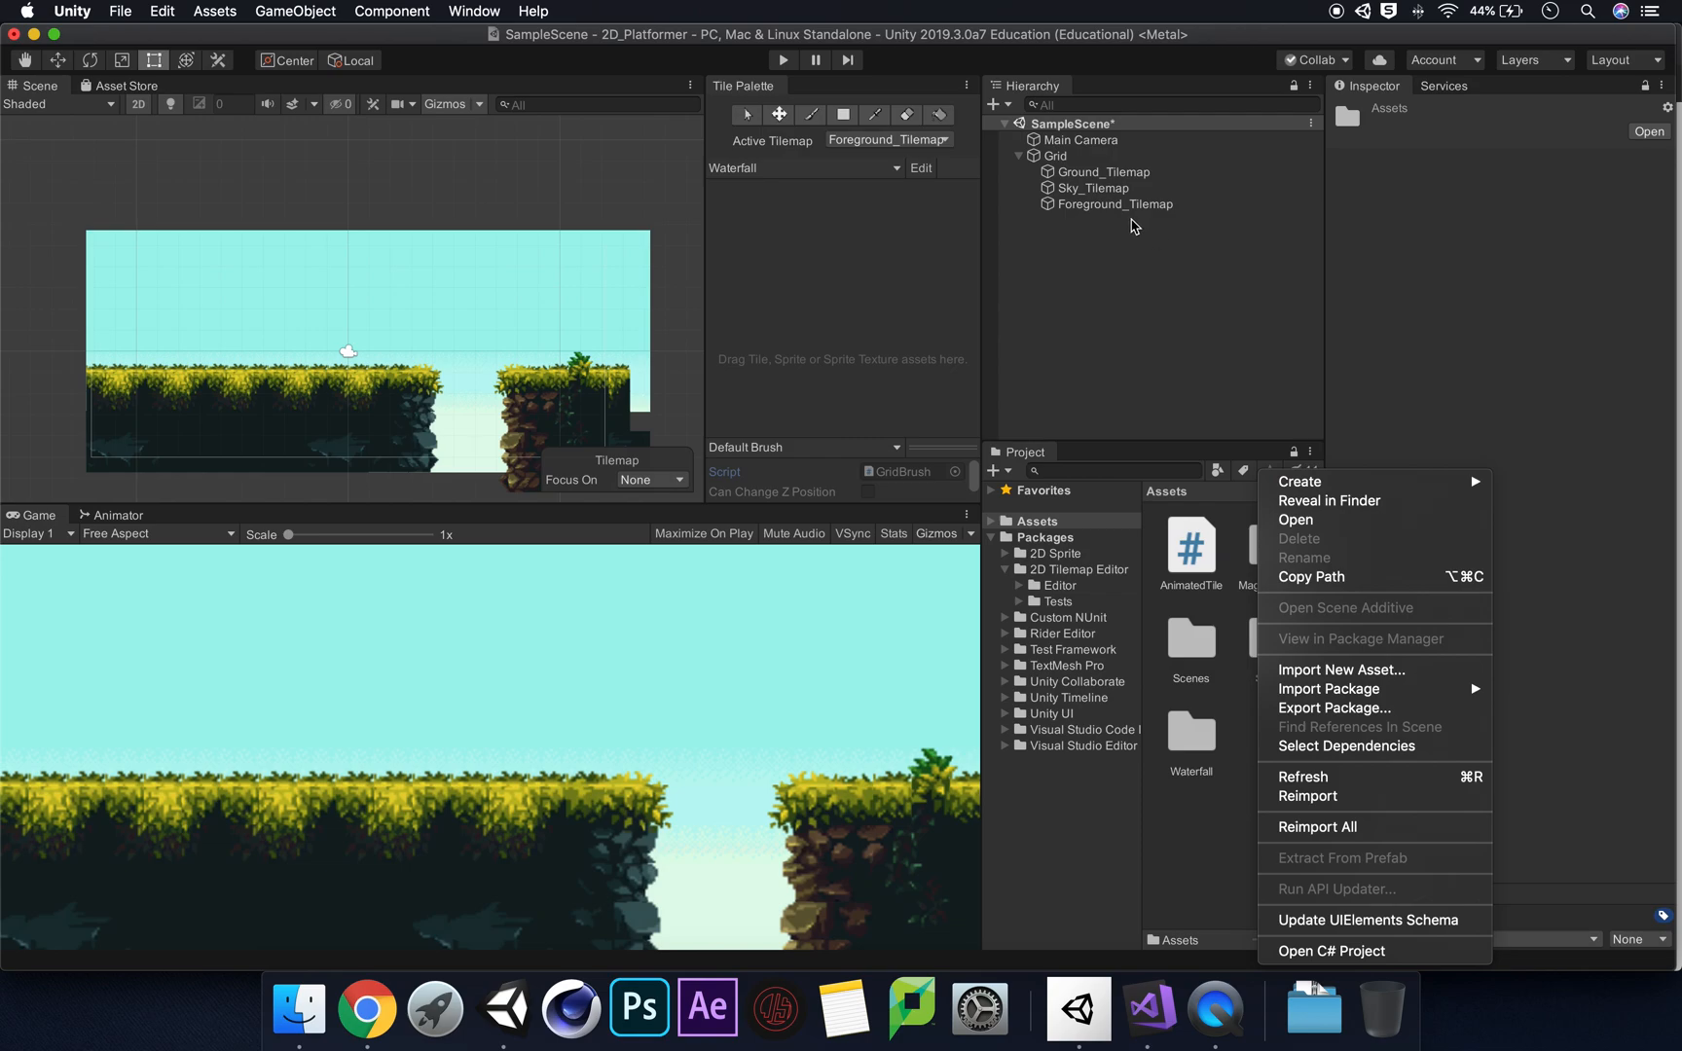
mouse_move(1341, 491)
click(1121, 212)
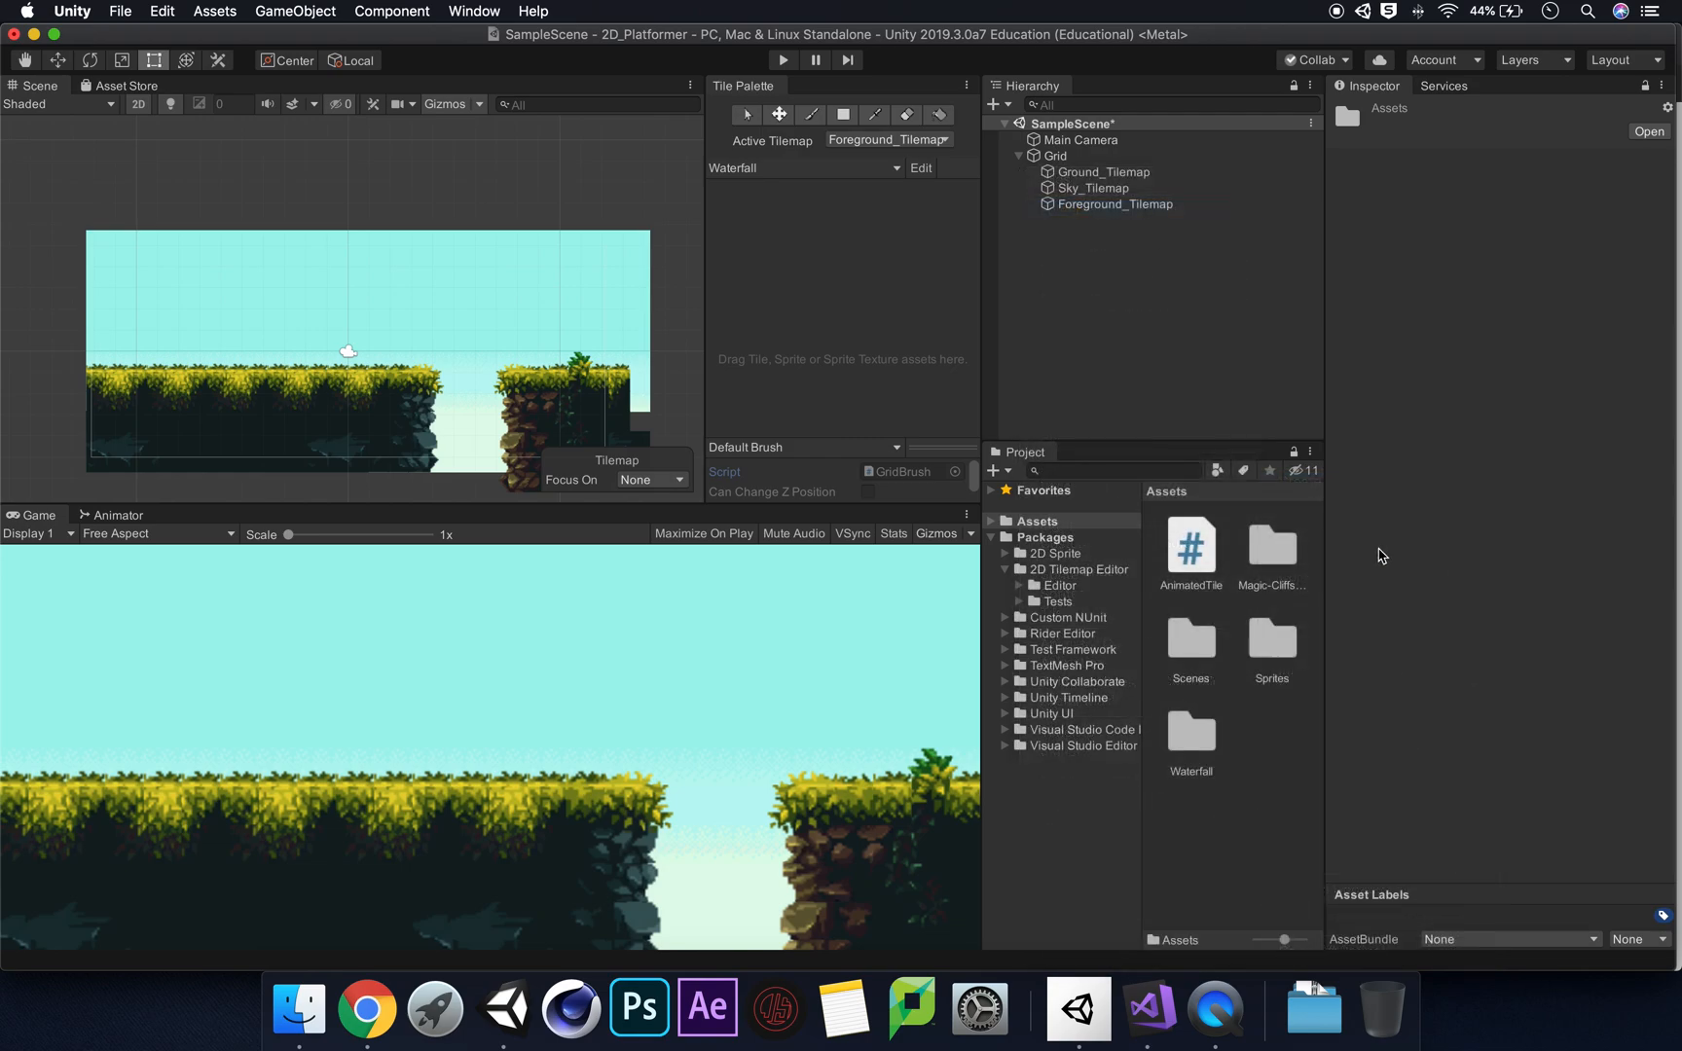
Step: Name the new Assets folder Scripts and move the AnimatedTile script into it
text(Scripts)
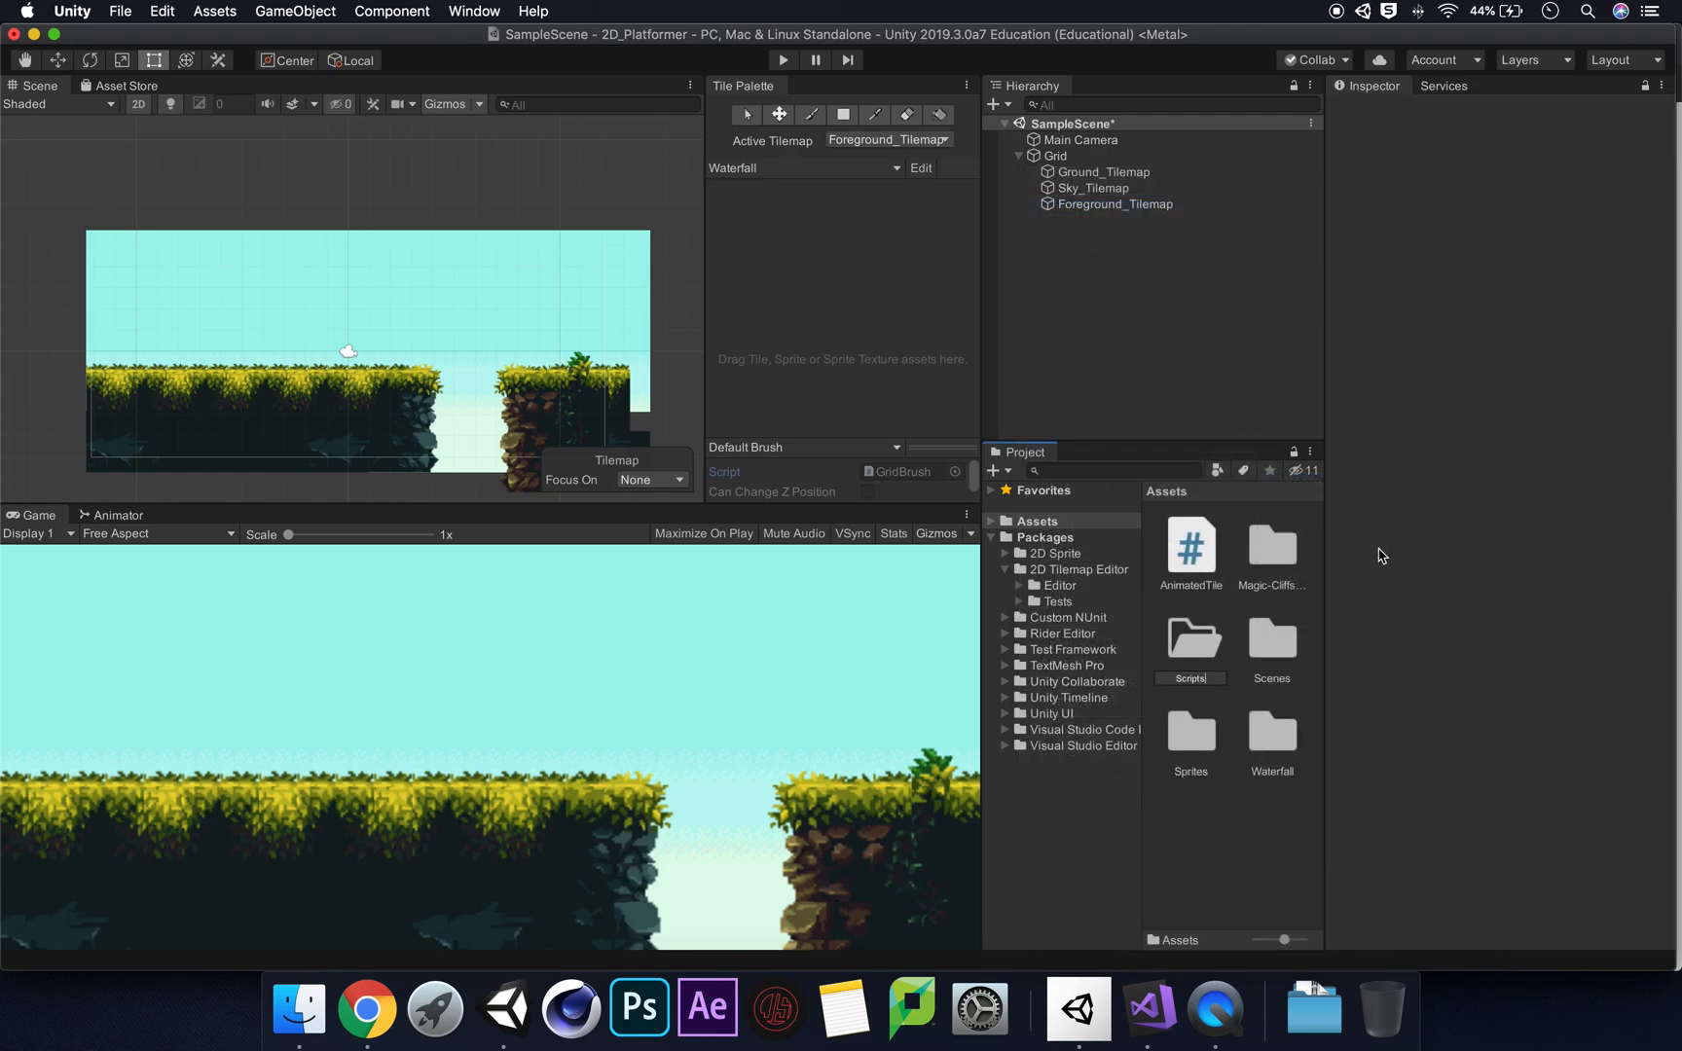
key(Return)
drag(1190, 550, 1278, 650)
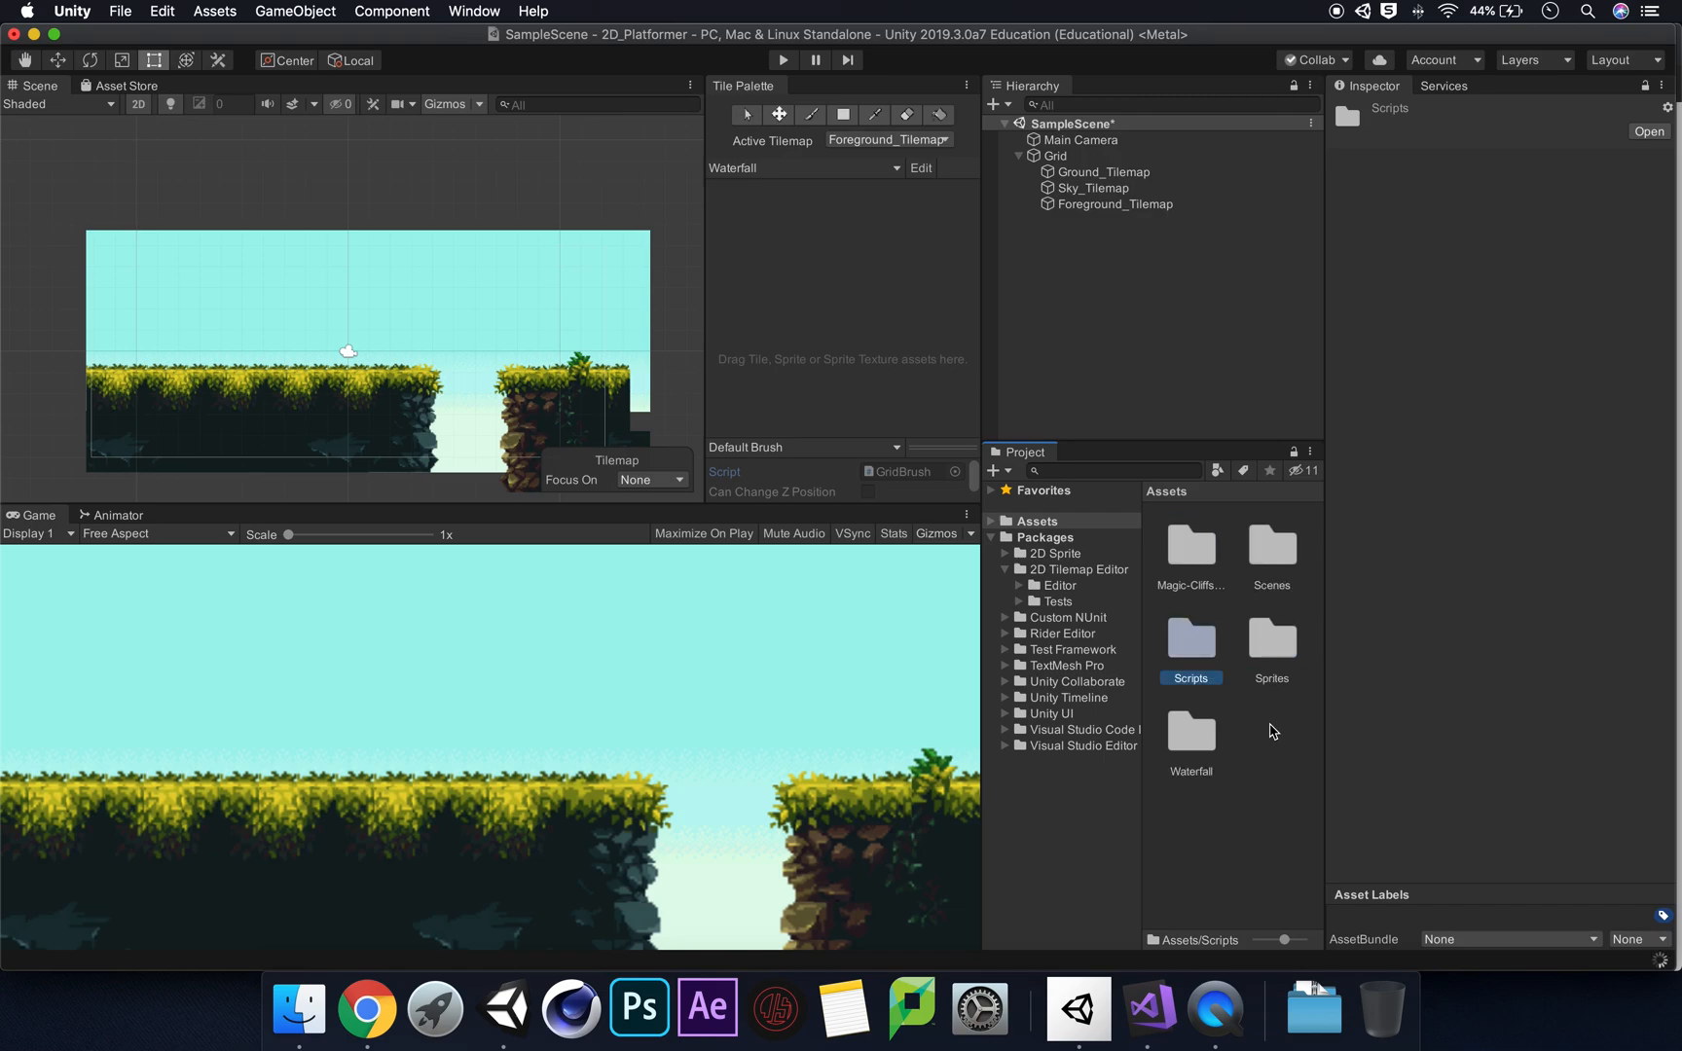
click(1231, 831)
Step: Create an Animated Tile asset named Left_Waterfall inside the Waterfall folder
click(1261, 658)
double_click(1194, 738)
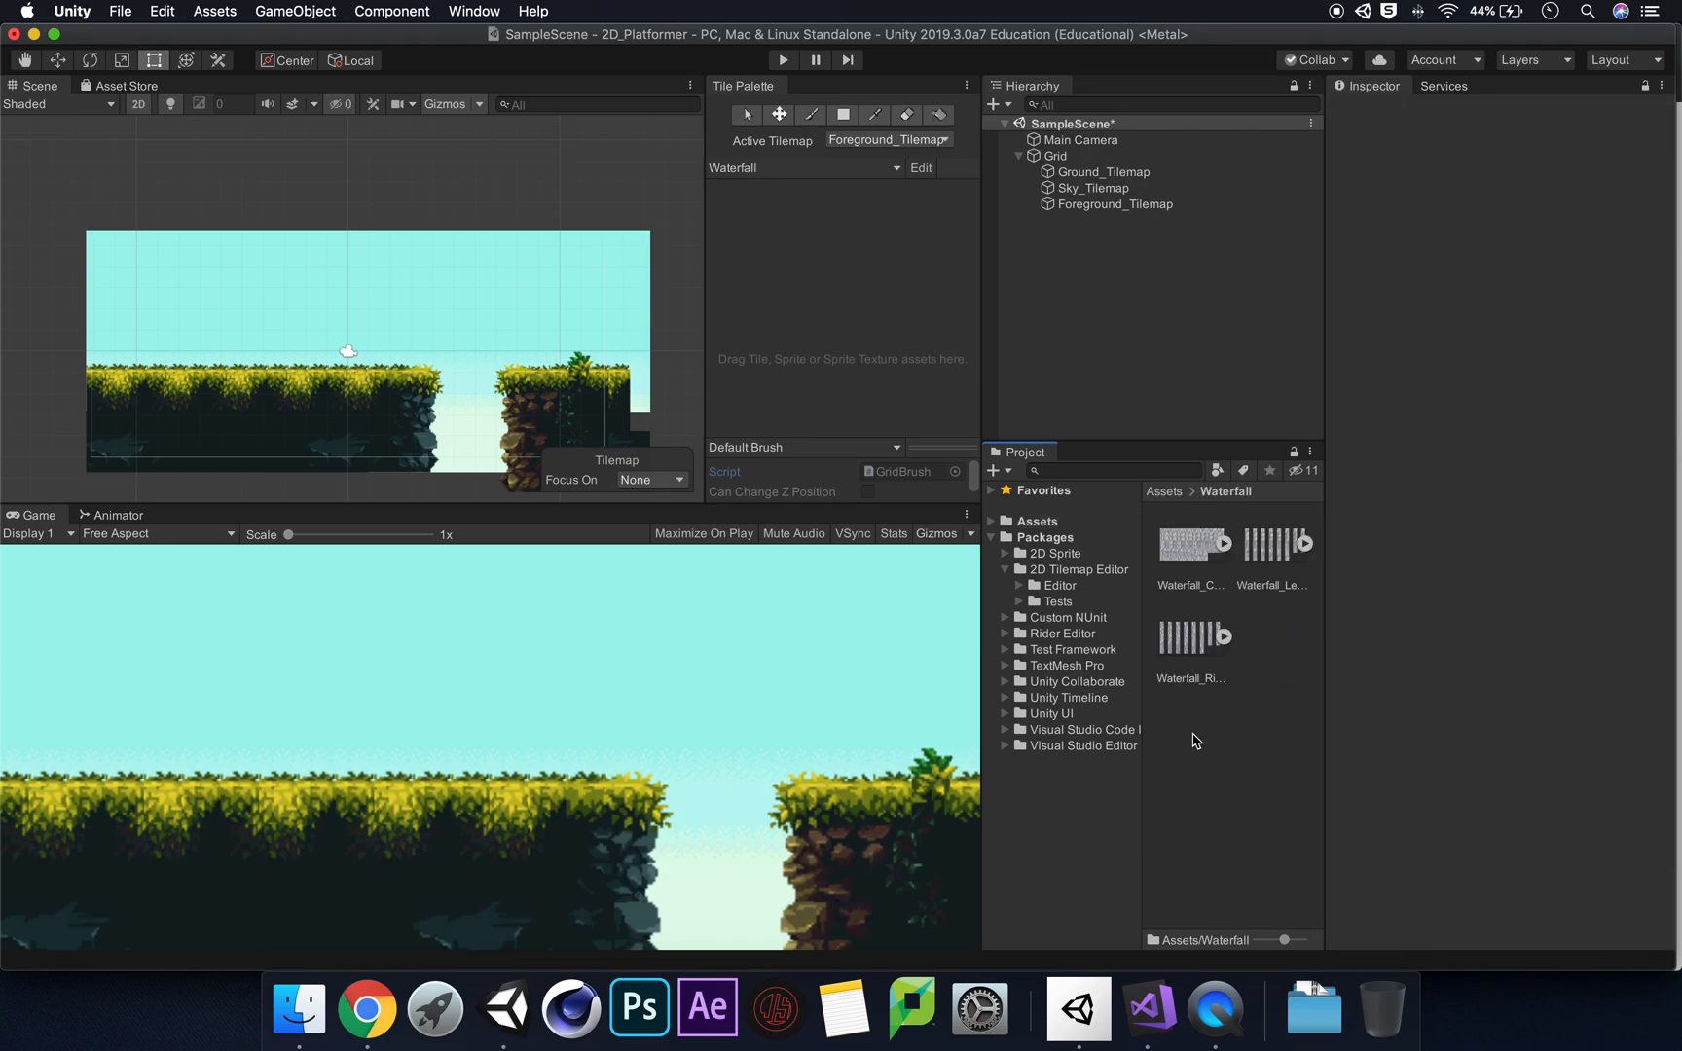
right_click(1278, 642)
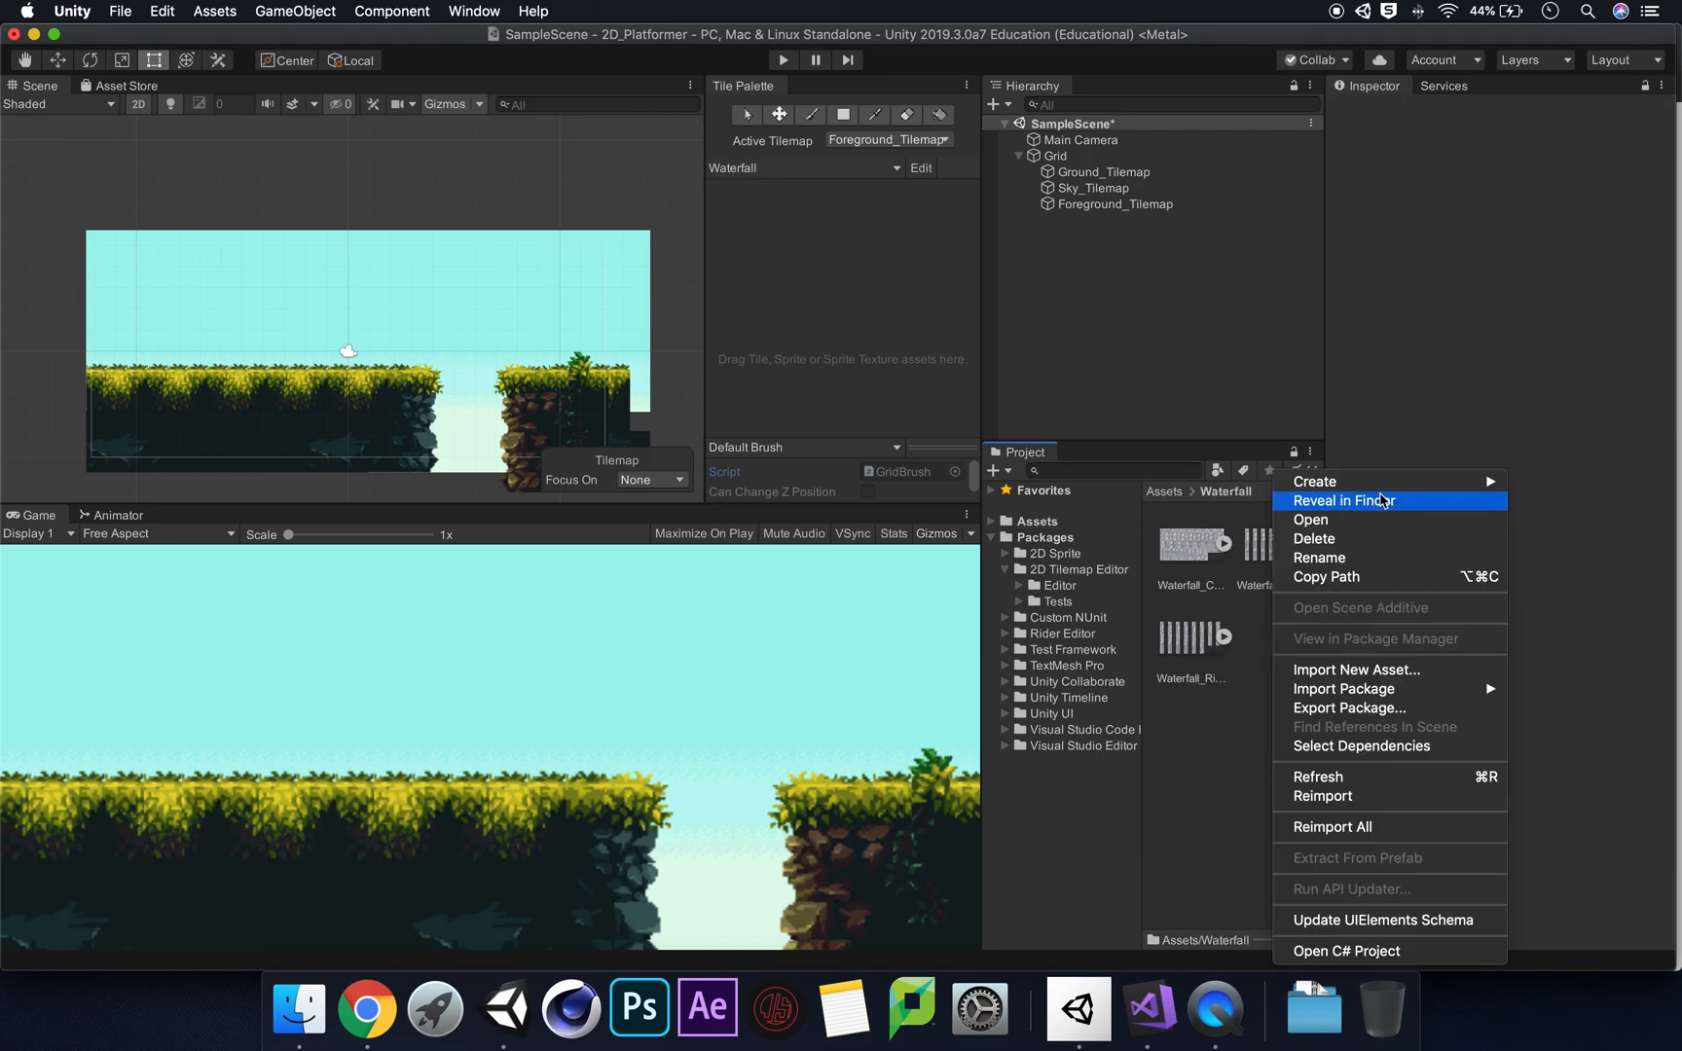
mouse_move(1387, 487)
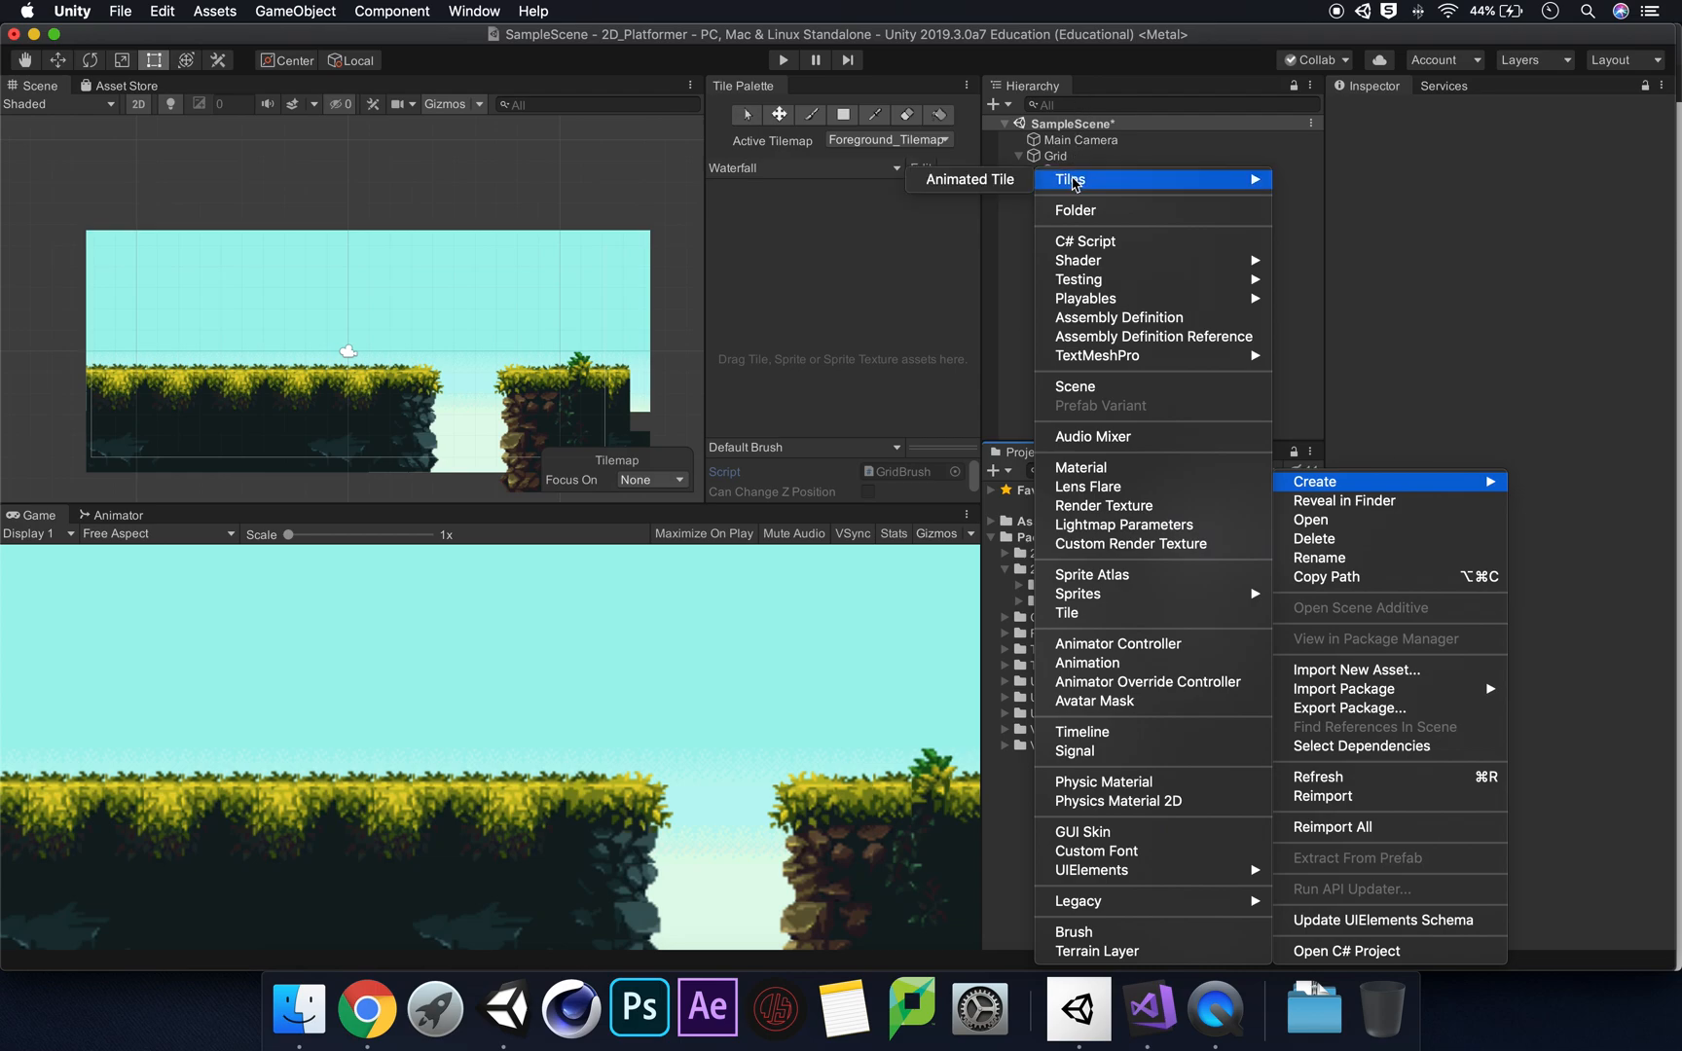
click(979, 181)
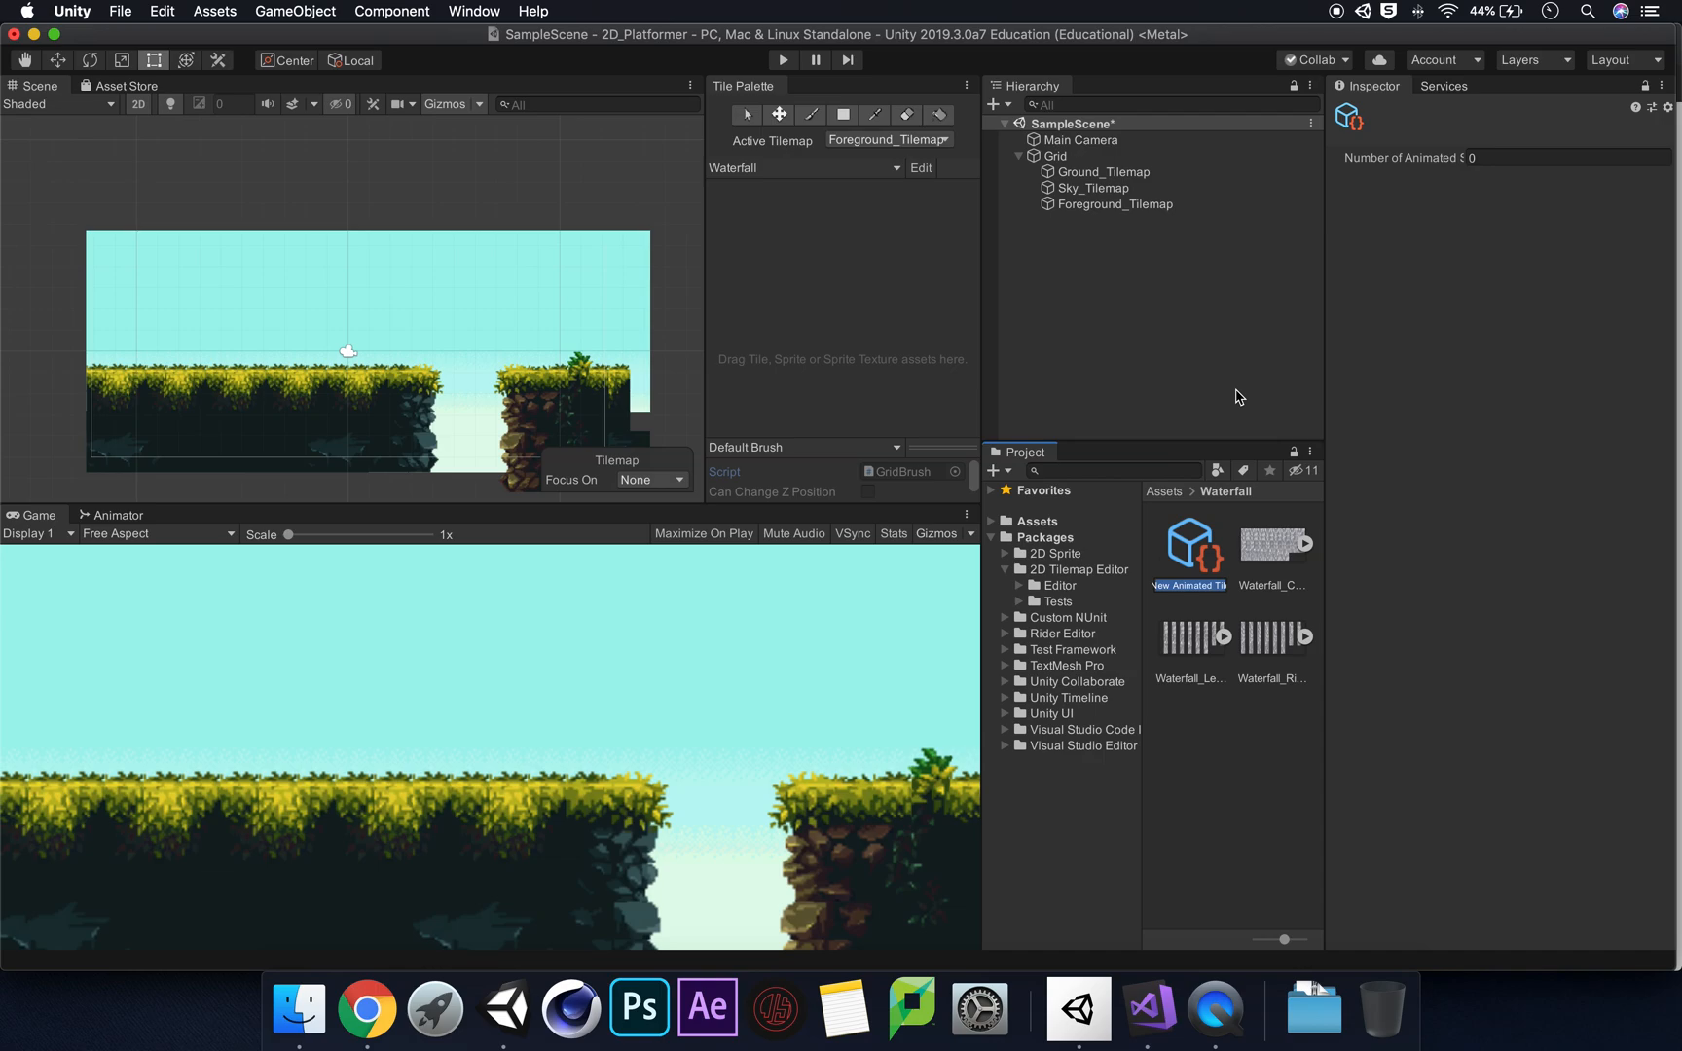
text(Left_Waterfall)
key(Return)
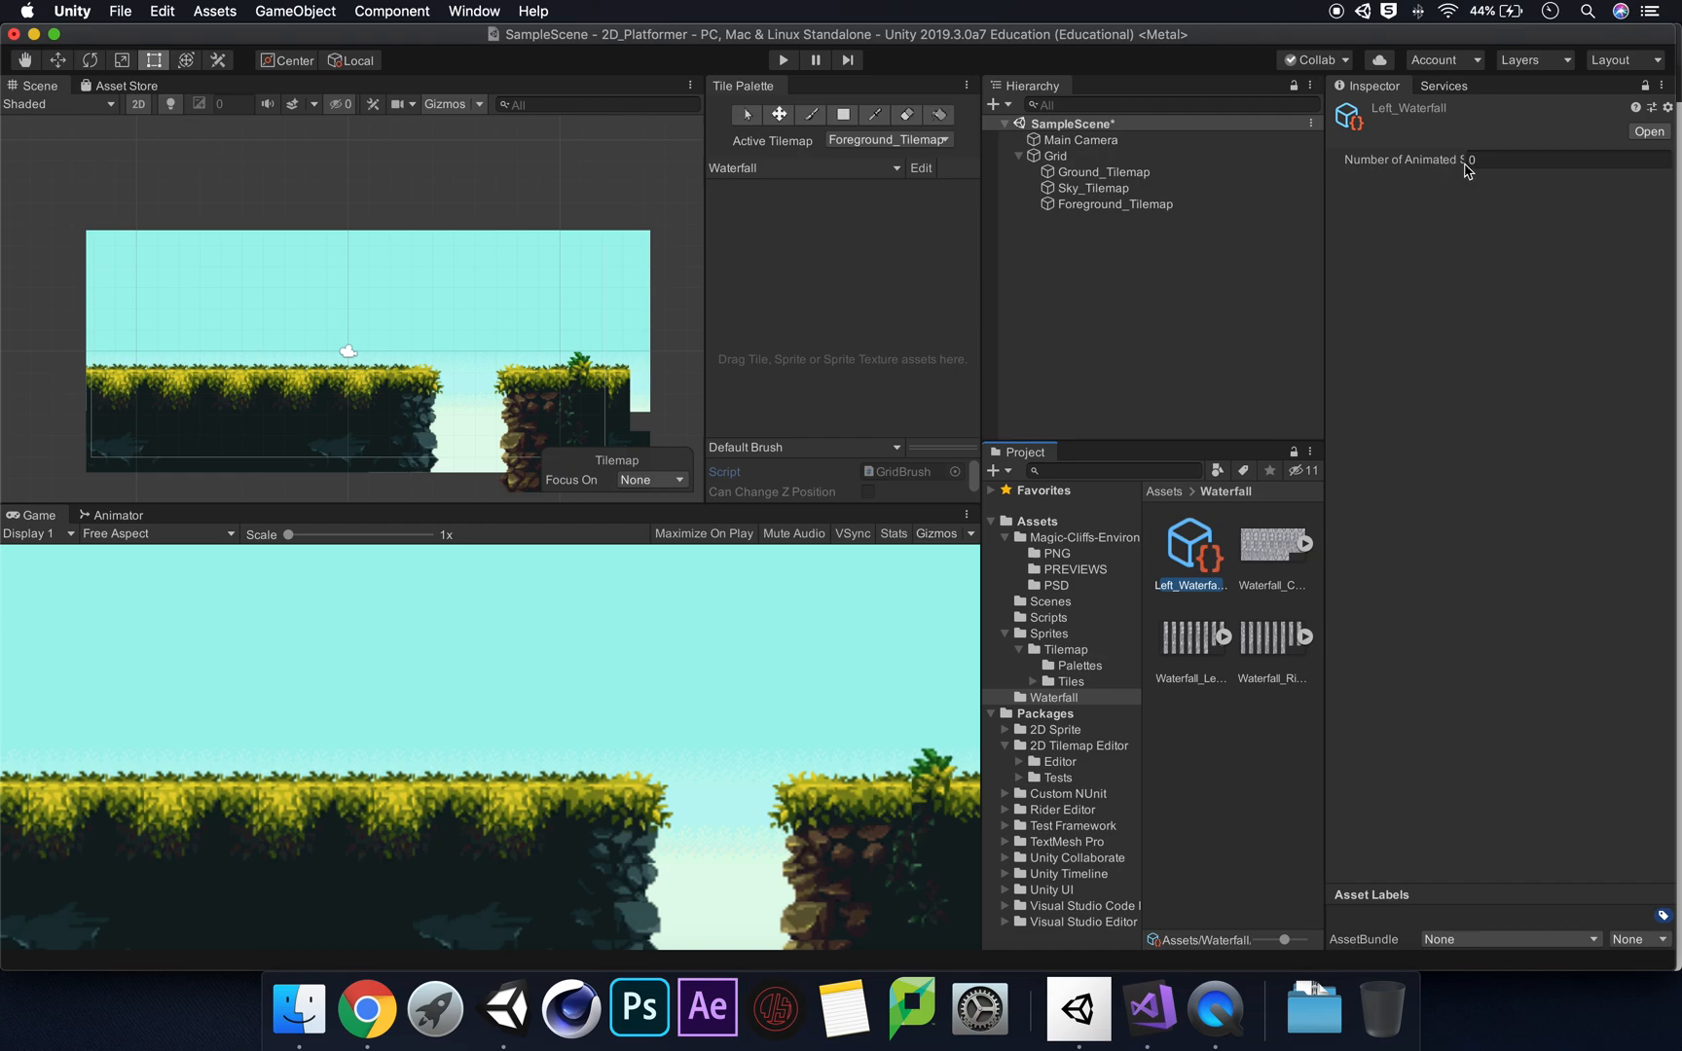
Step: Widen the Inspector and set the Left_Waterfall tile's number of animated sprites to 30
drag(1326, 255, 1240, 261)
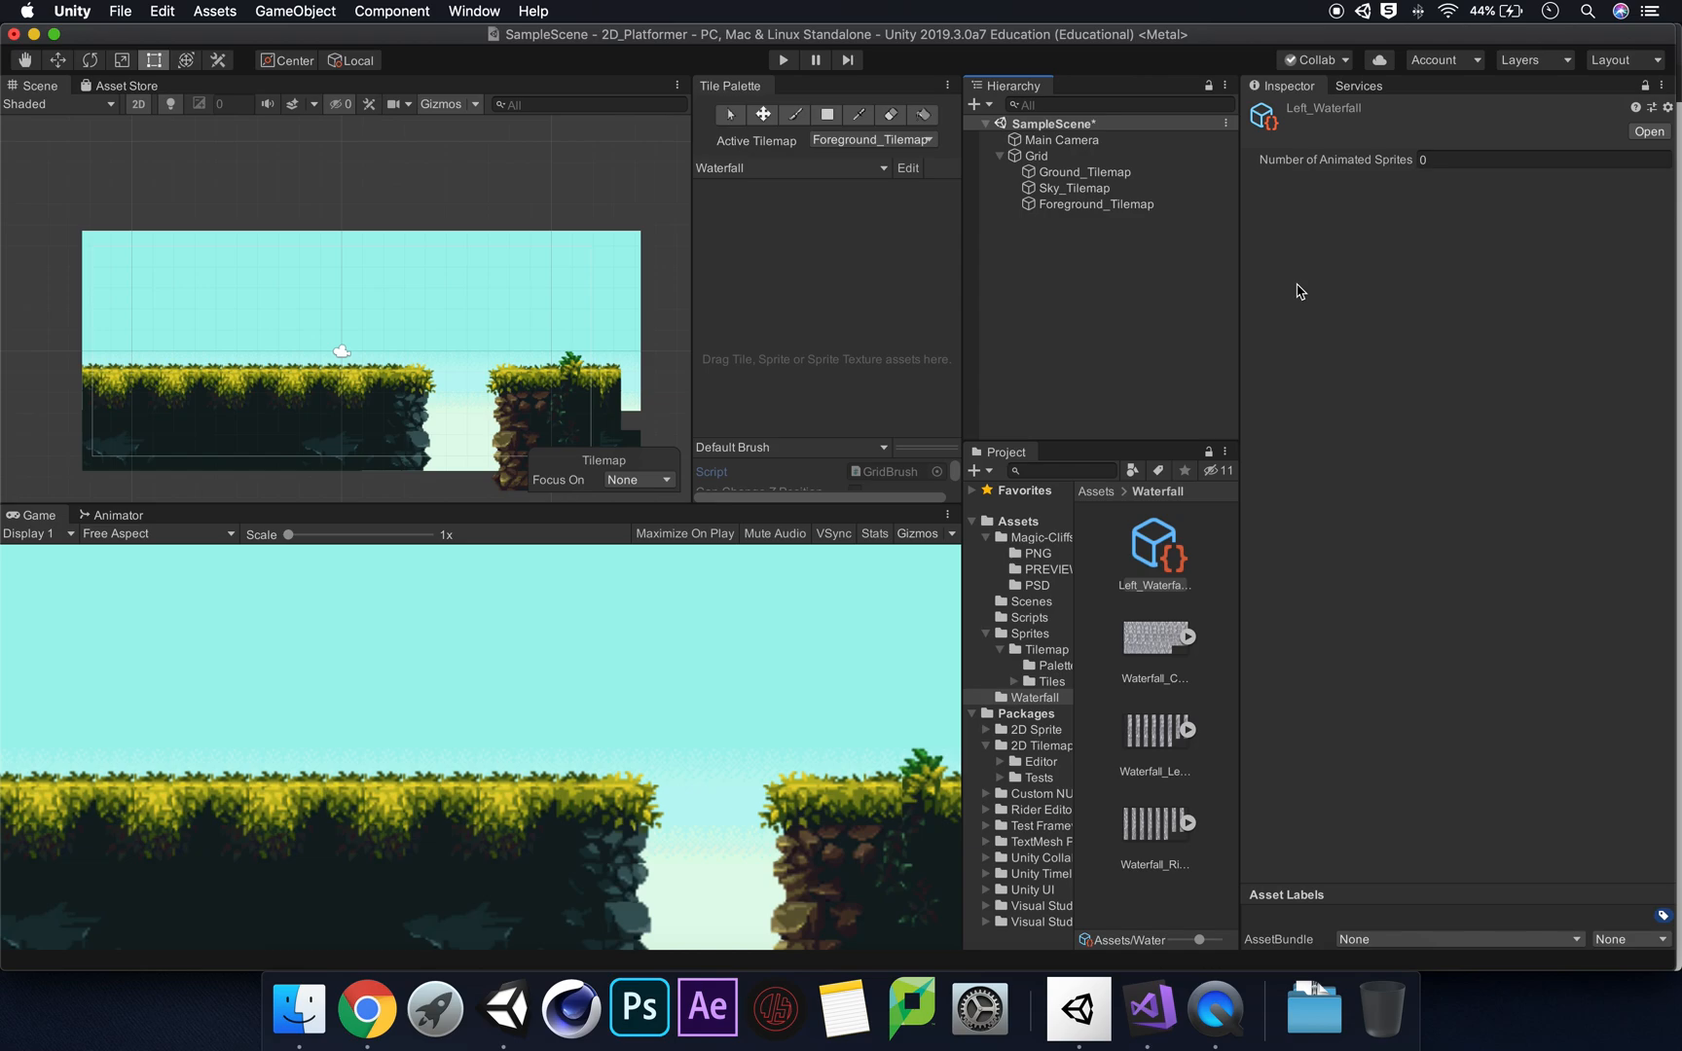
click(1581, 156)
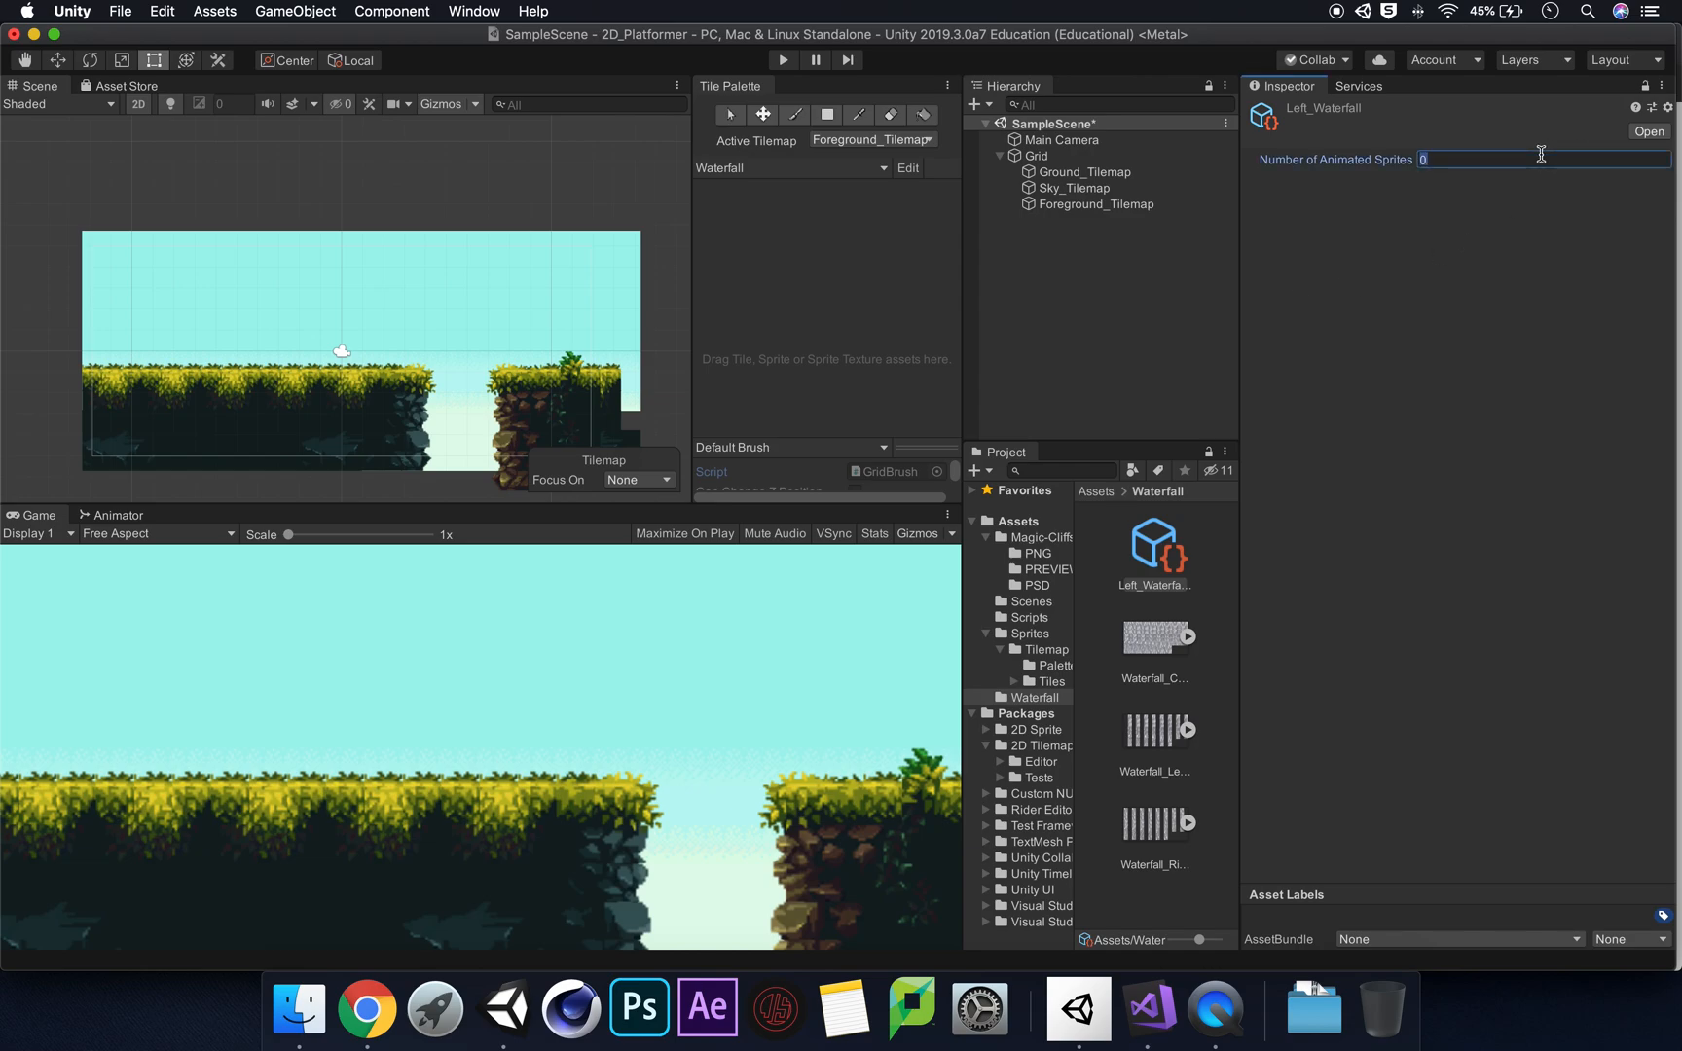
key(Return)
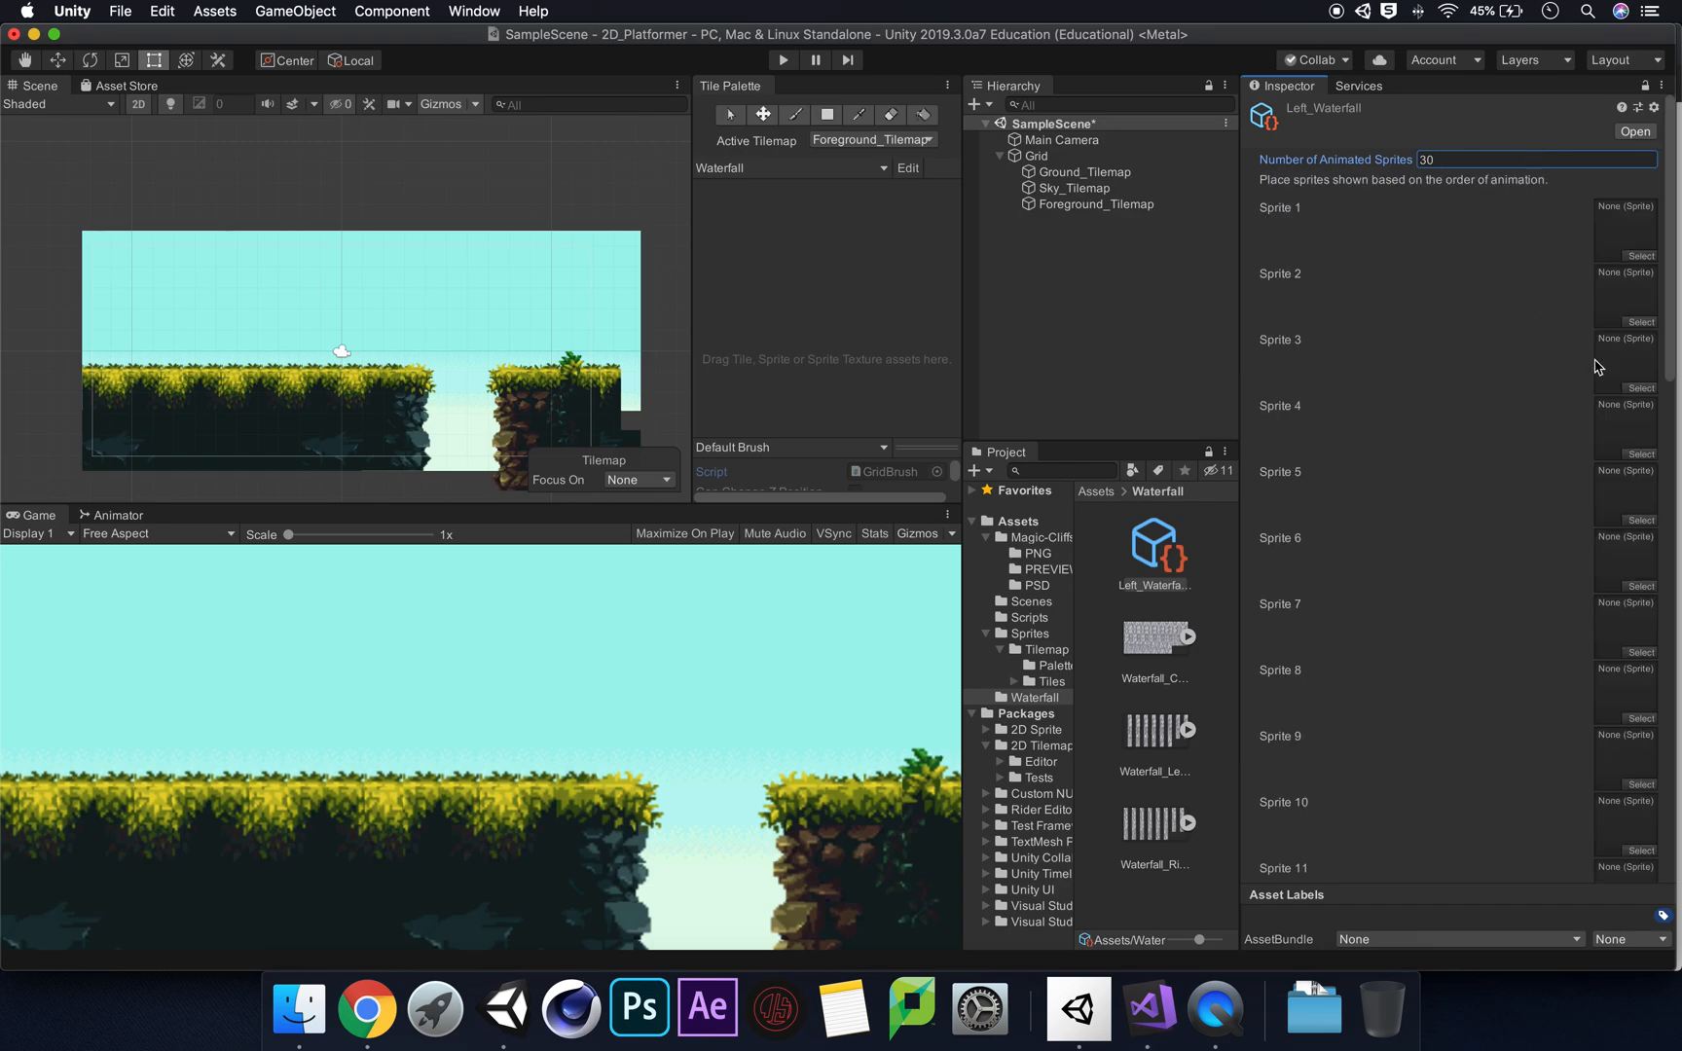
scroll(1509, 572, down, 15)
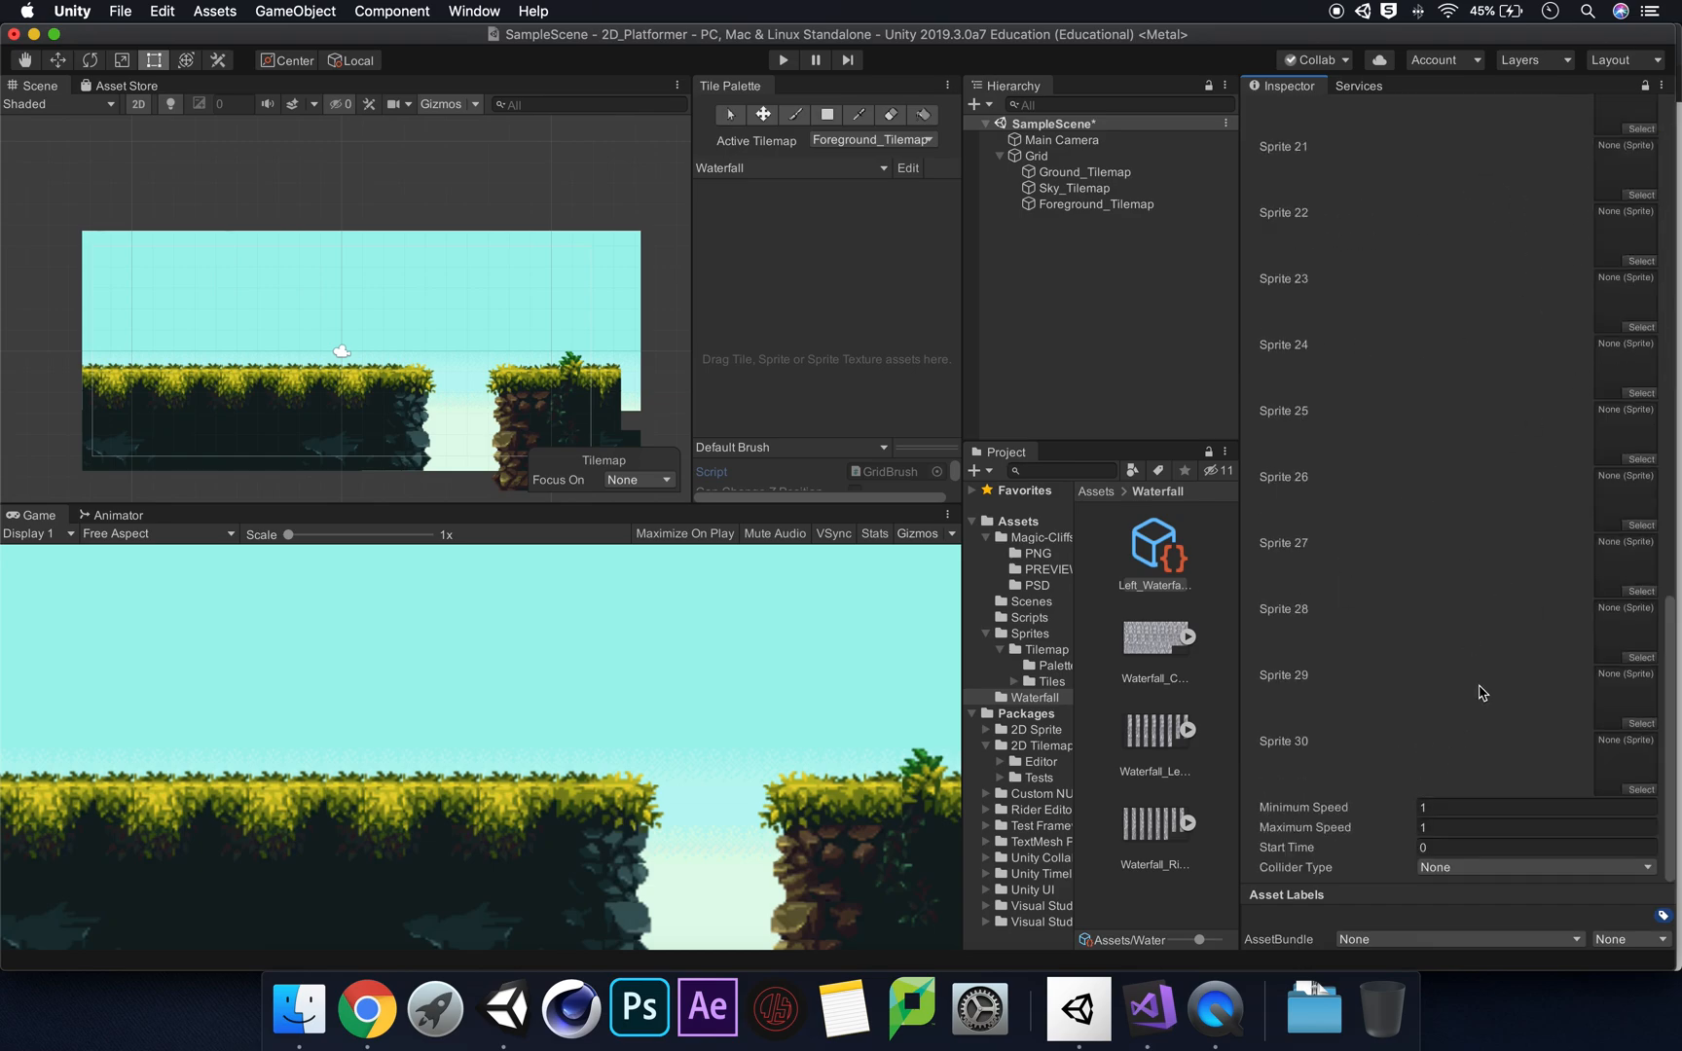
scroll(1480, 691, up, 15)
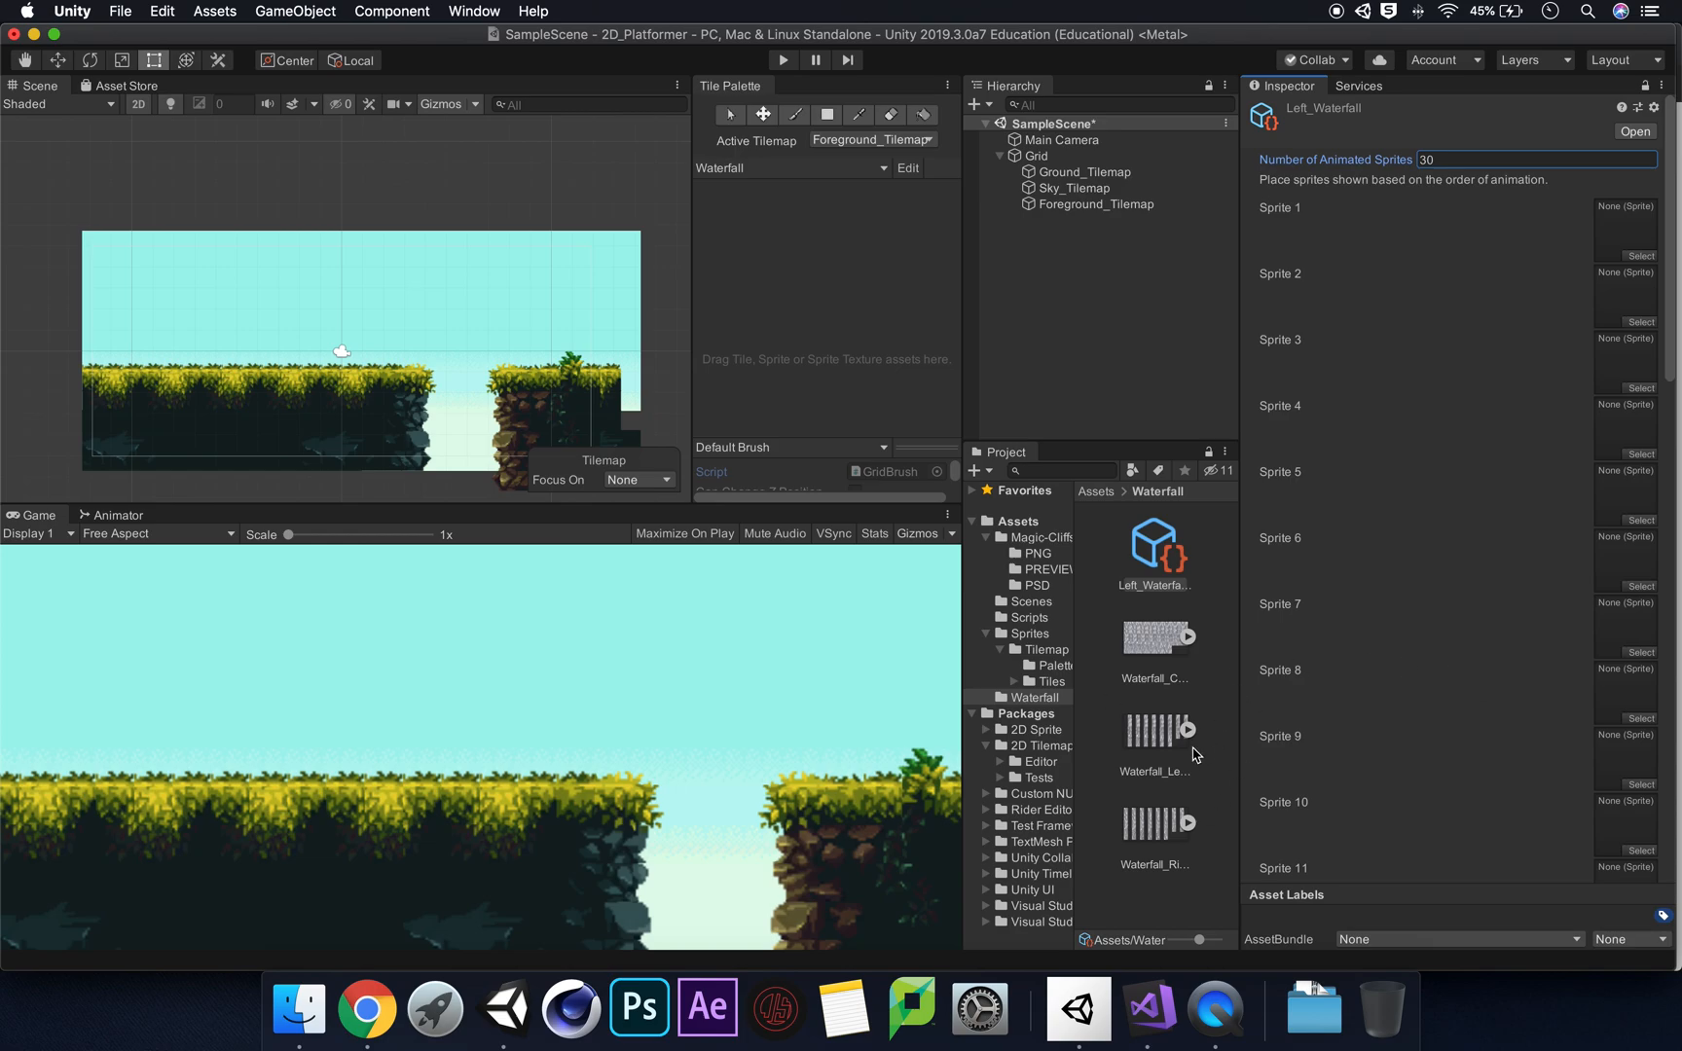
Step: Expand the left waterfall sprite sheet and assign its first four frames to Sprite 1 through Sprite 4 of Left_Waterfall
click(1188, 730)
scroll(1193, 696, down, 3)
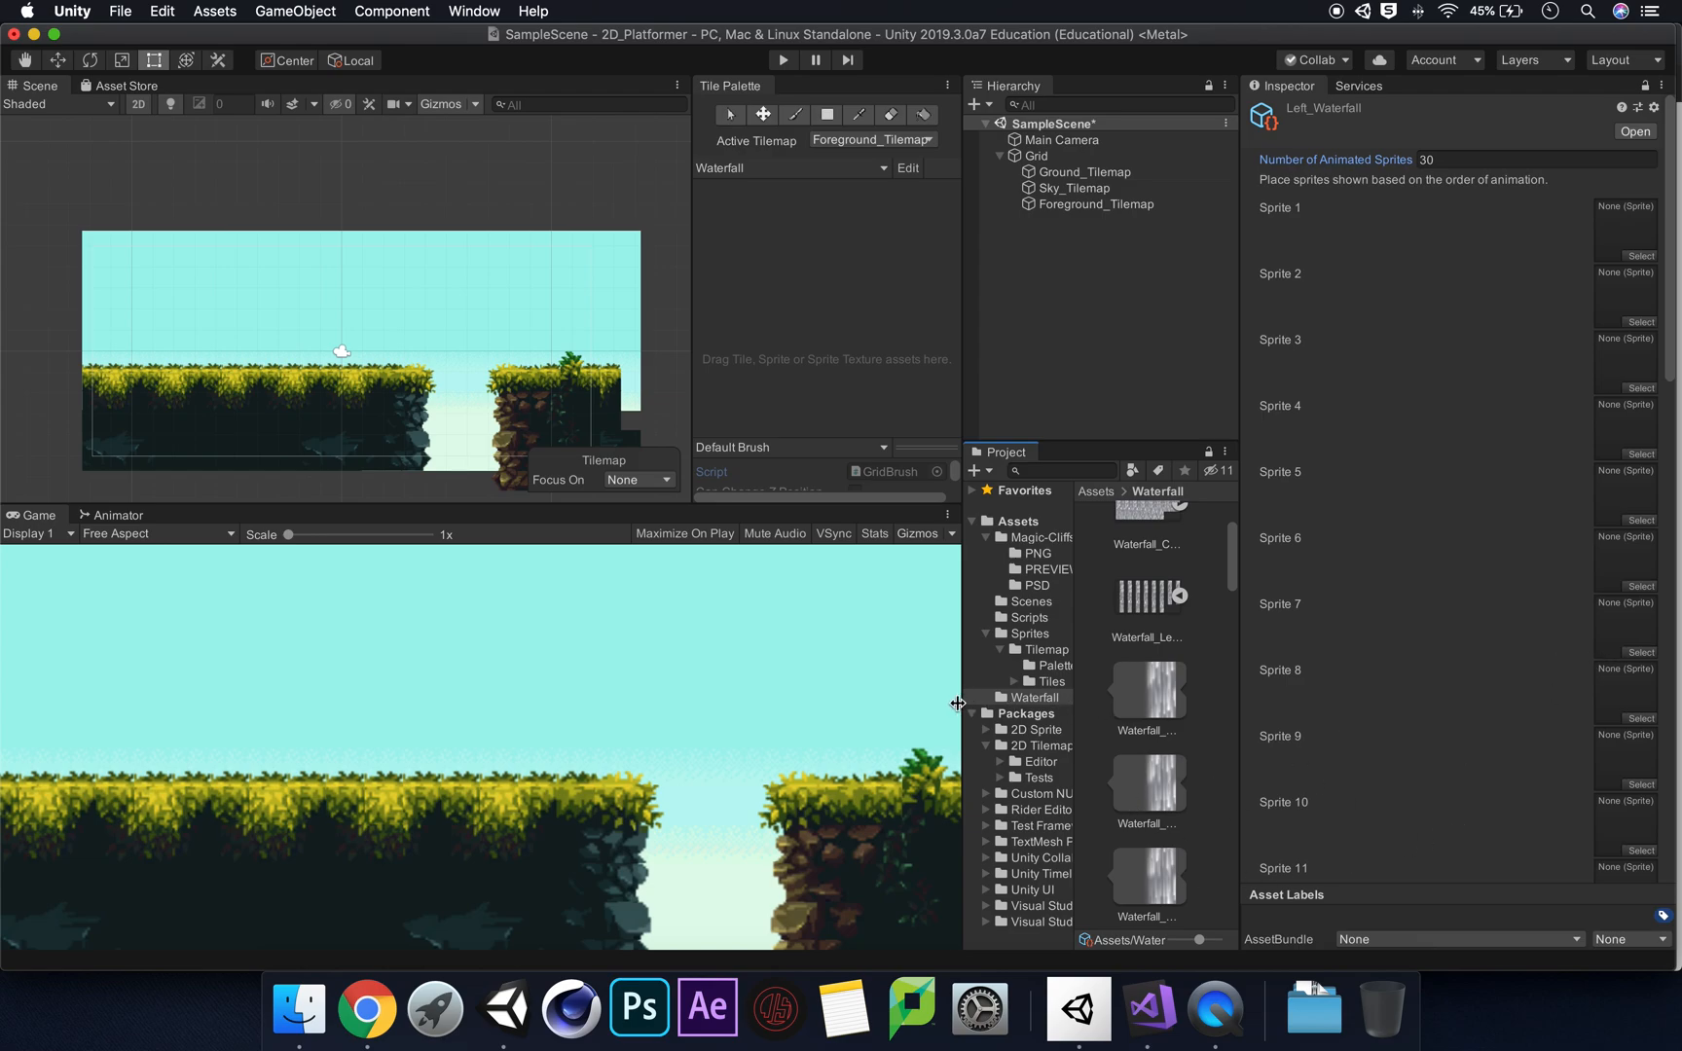
mouse_move(961, 702)
mouse_down()
mouse_move(920, 703)
mouse_move(947, 705)
mouse_up()
drag(1237, 562, 1235, 563)
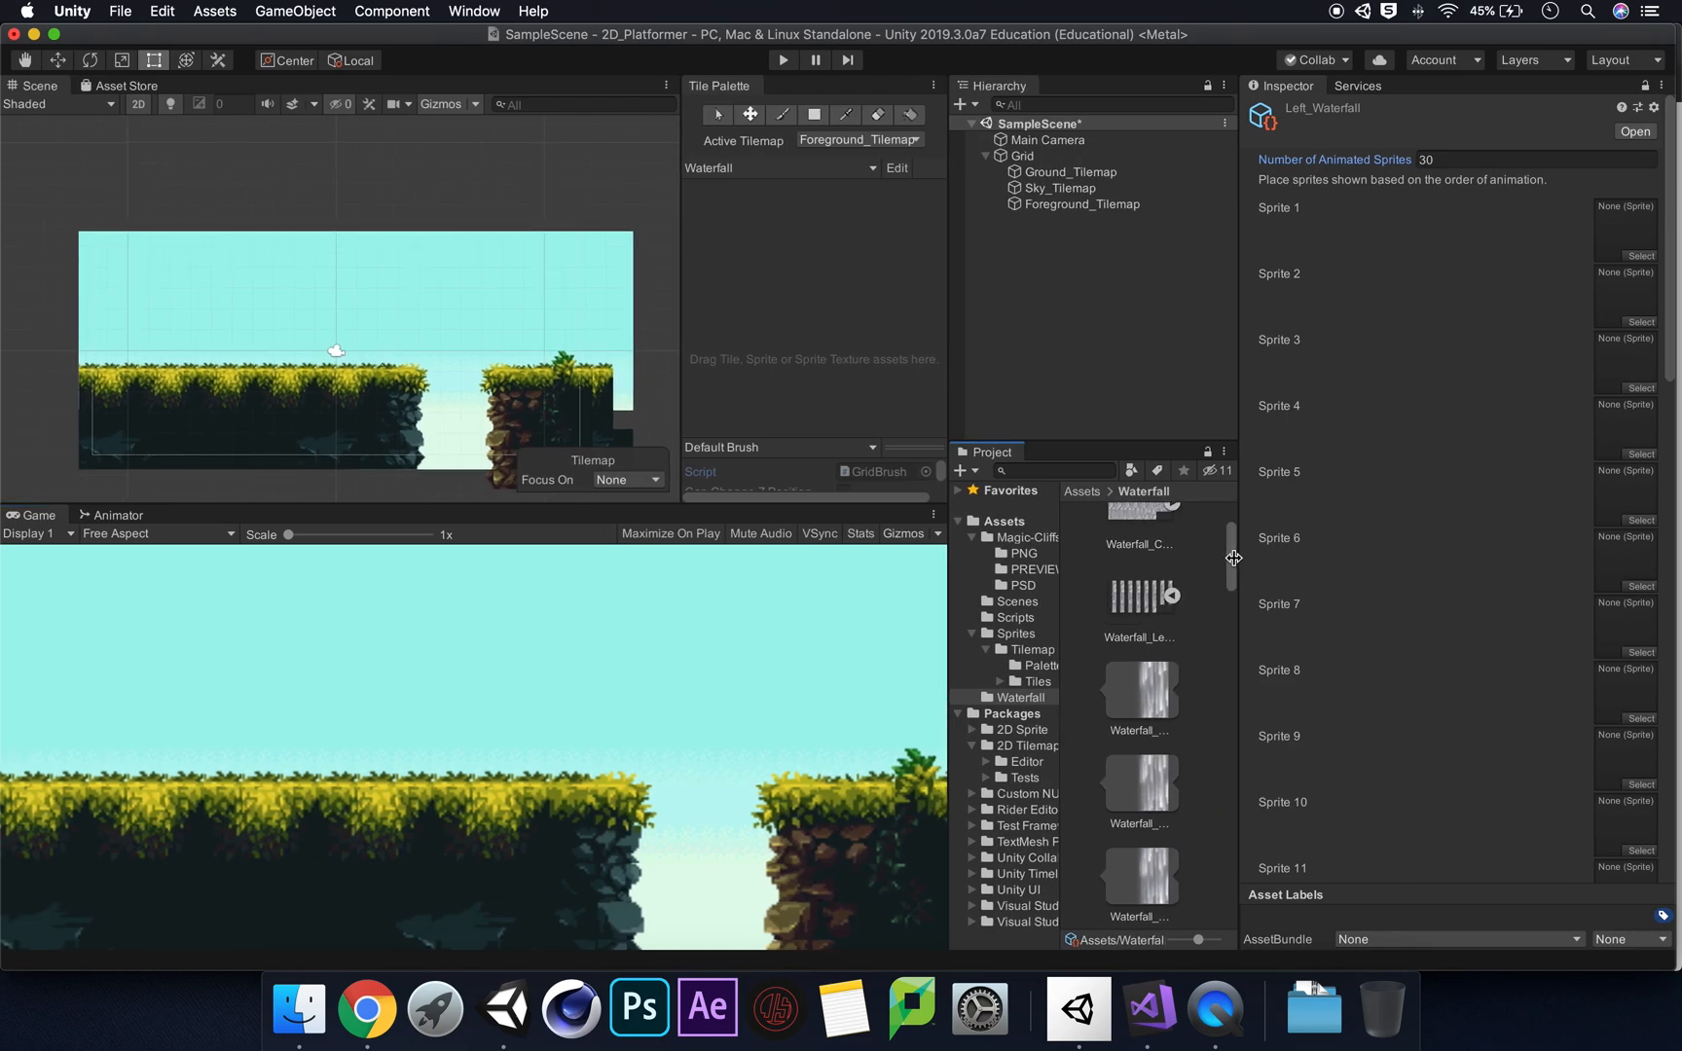
scroll(1231, 562, down, 3)
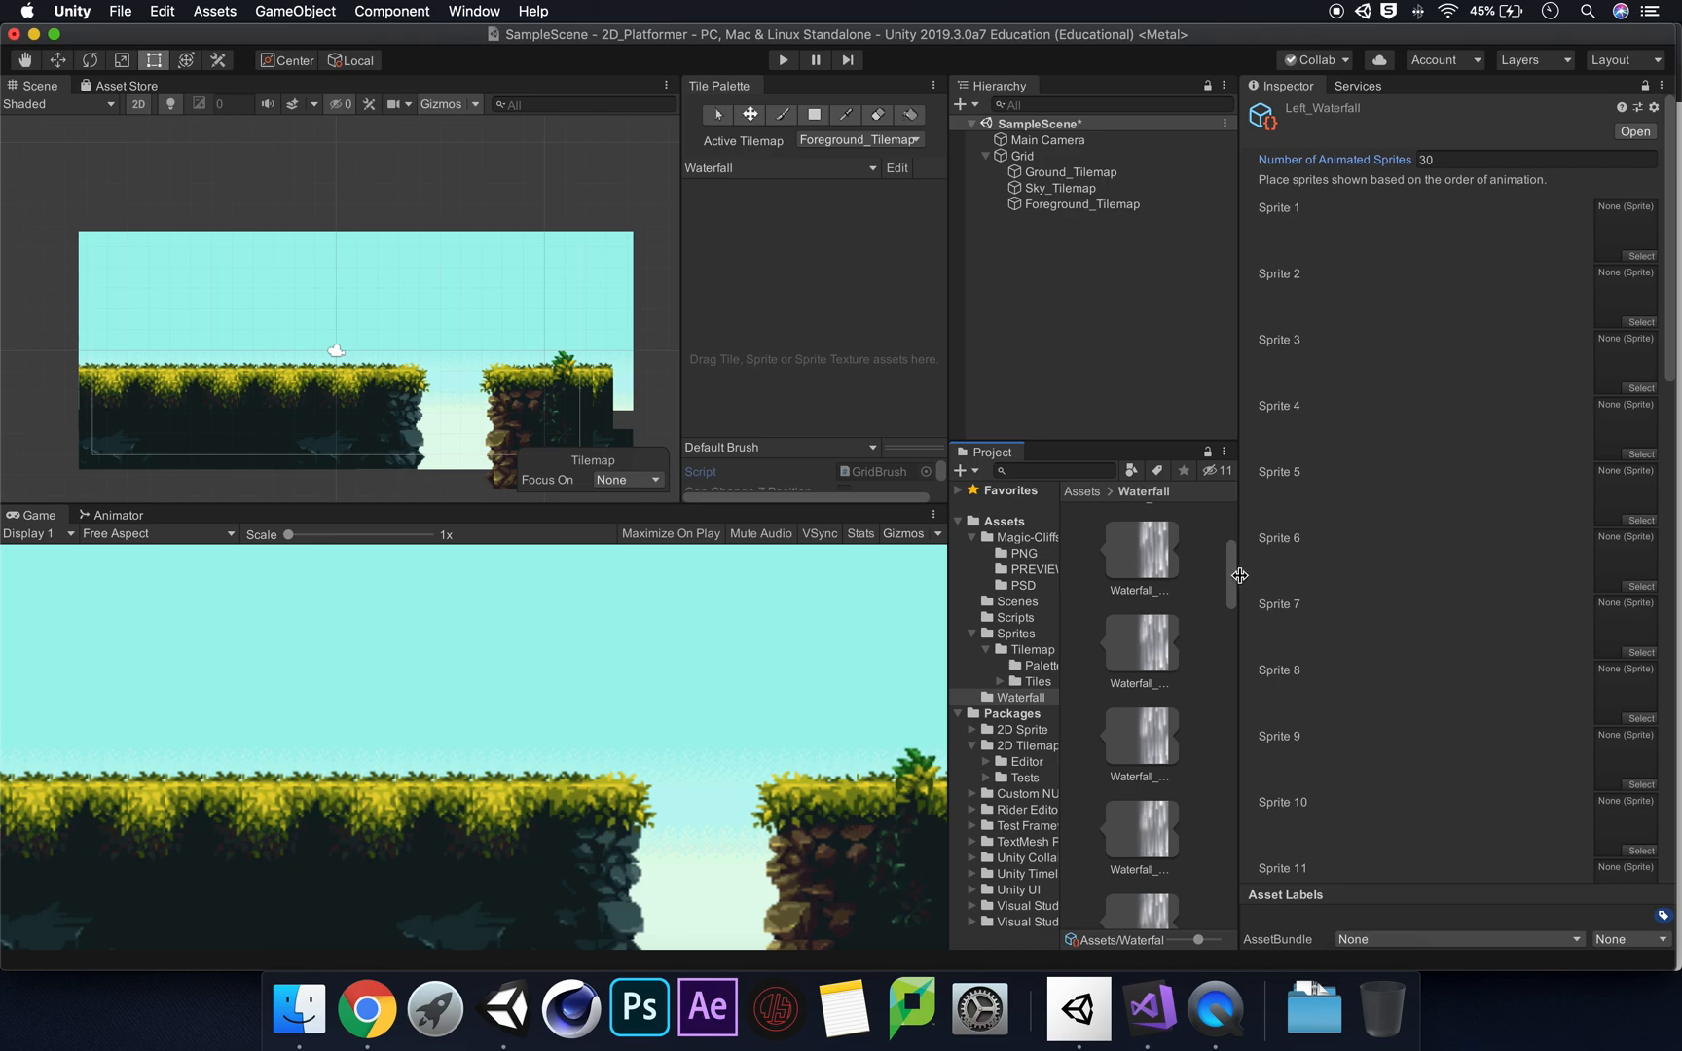
drag(1232, 572, 1233, 565)
drag(1146, 603, 1625, 229)
drag(1141, 697, 1625, 292)
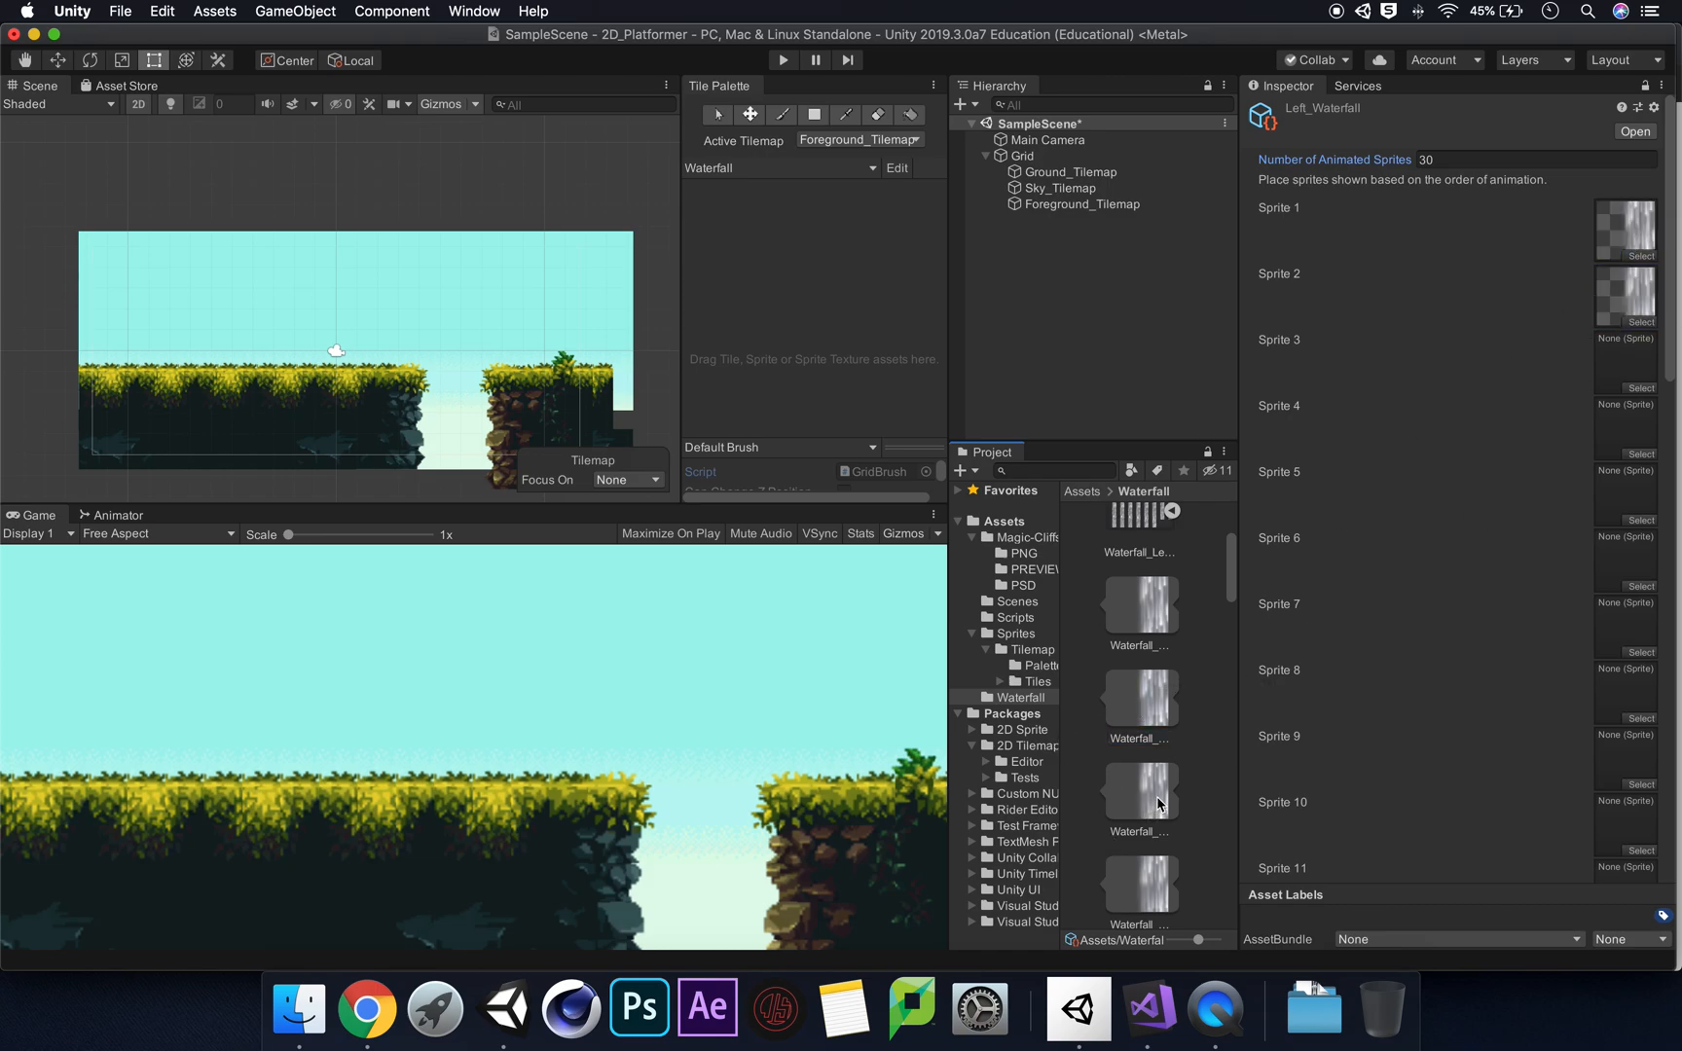
drag(1141, 793, 1623, 362)
drag(1232, 572, 1232, 582)
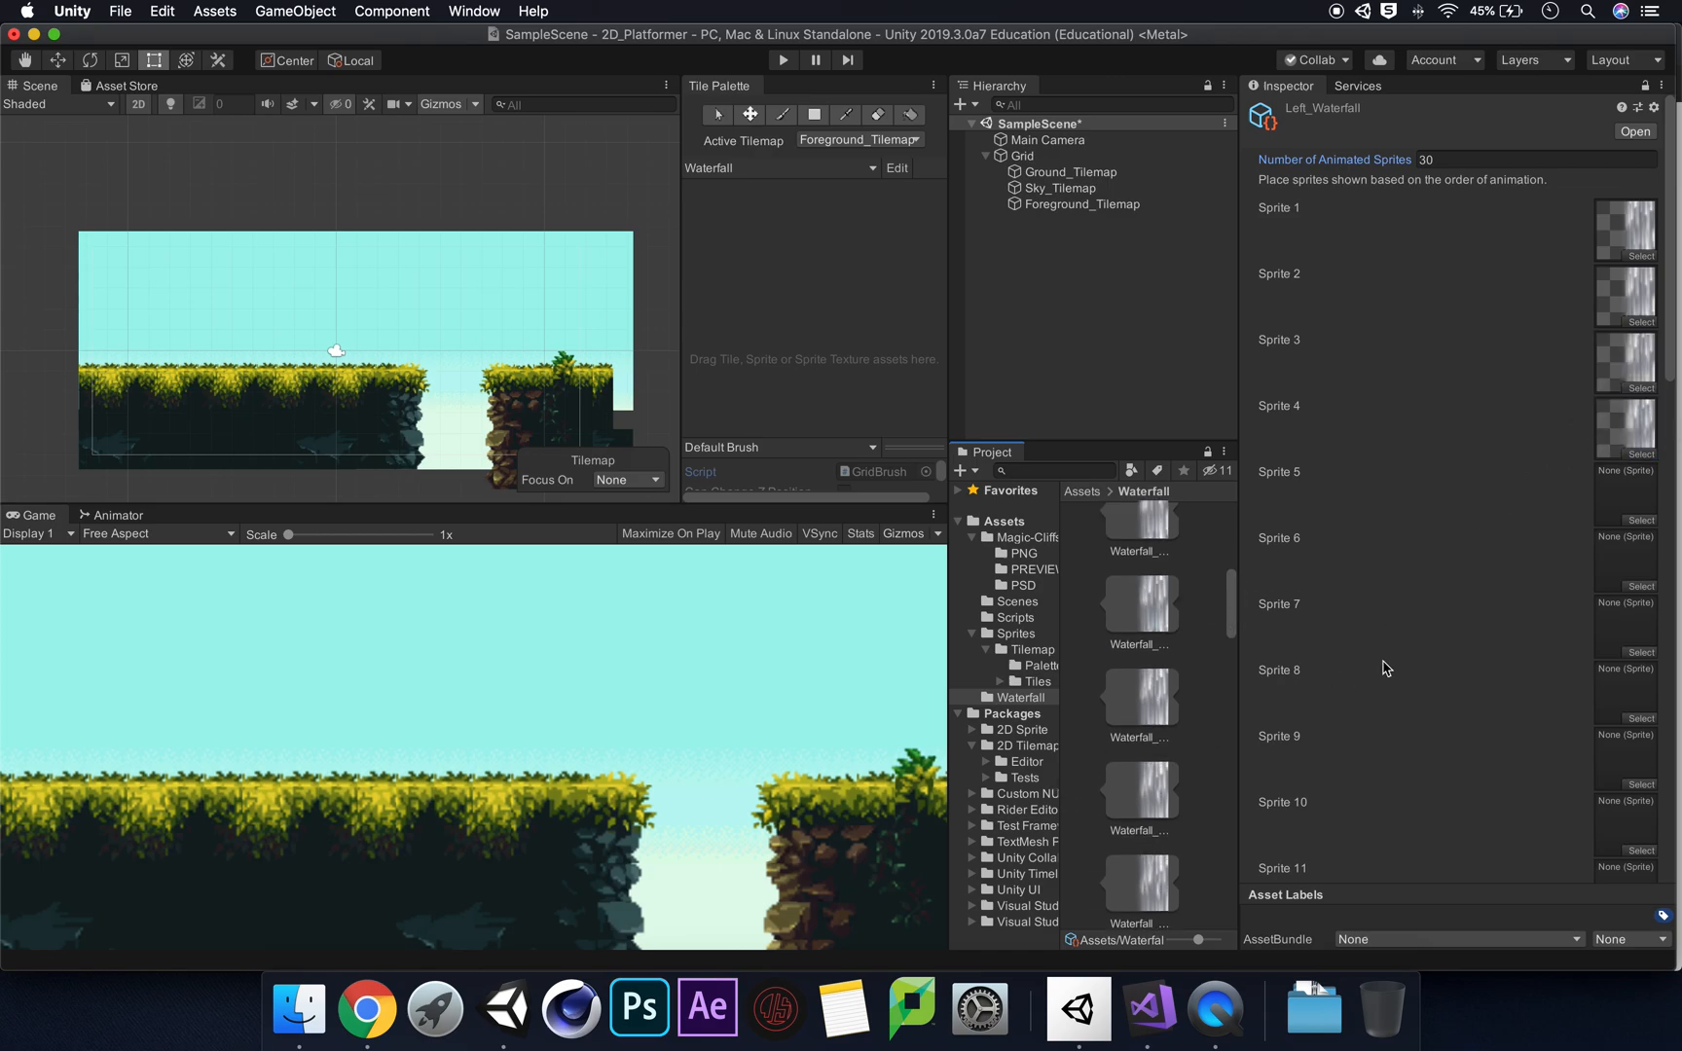
Step: Assign the next six left waterfall frames in order to Sprite 5 through Sprite 10
mouse_move(947, 693)
mouse_down()
mouse_move(458, 694)
mouse_move(972, 694)
mouse_up()
click(1156, 898)
scroll(1163, 769, up, 5)
click(1162, 565)
scroll(1171, 613, down, 5)
scroll(1173, 863, down, 1)
scroll(1173, 864, down, 5)
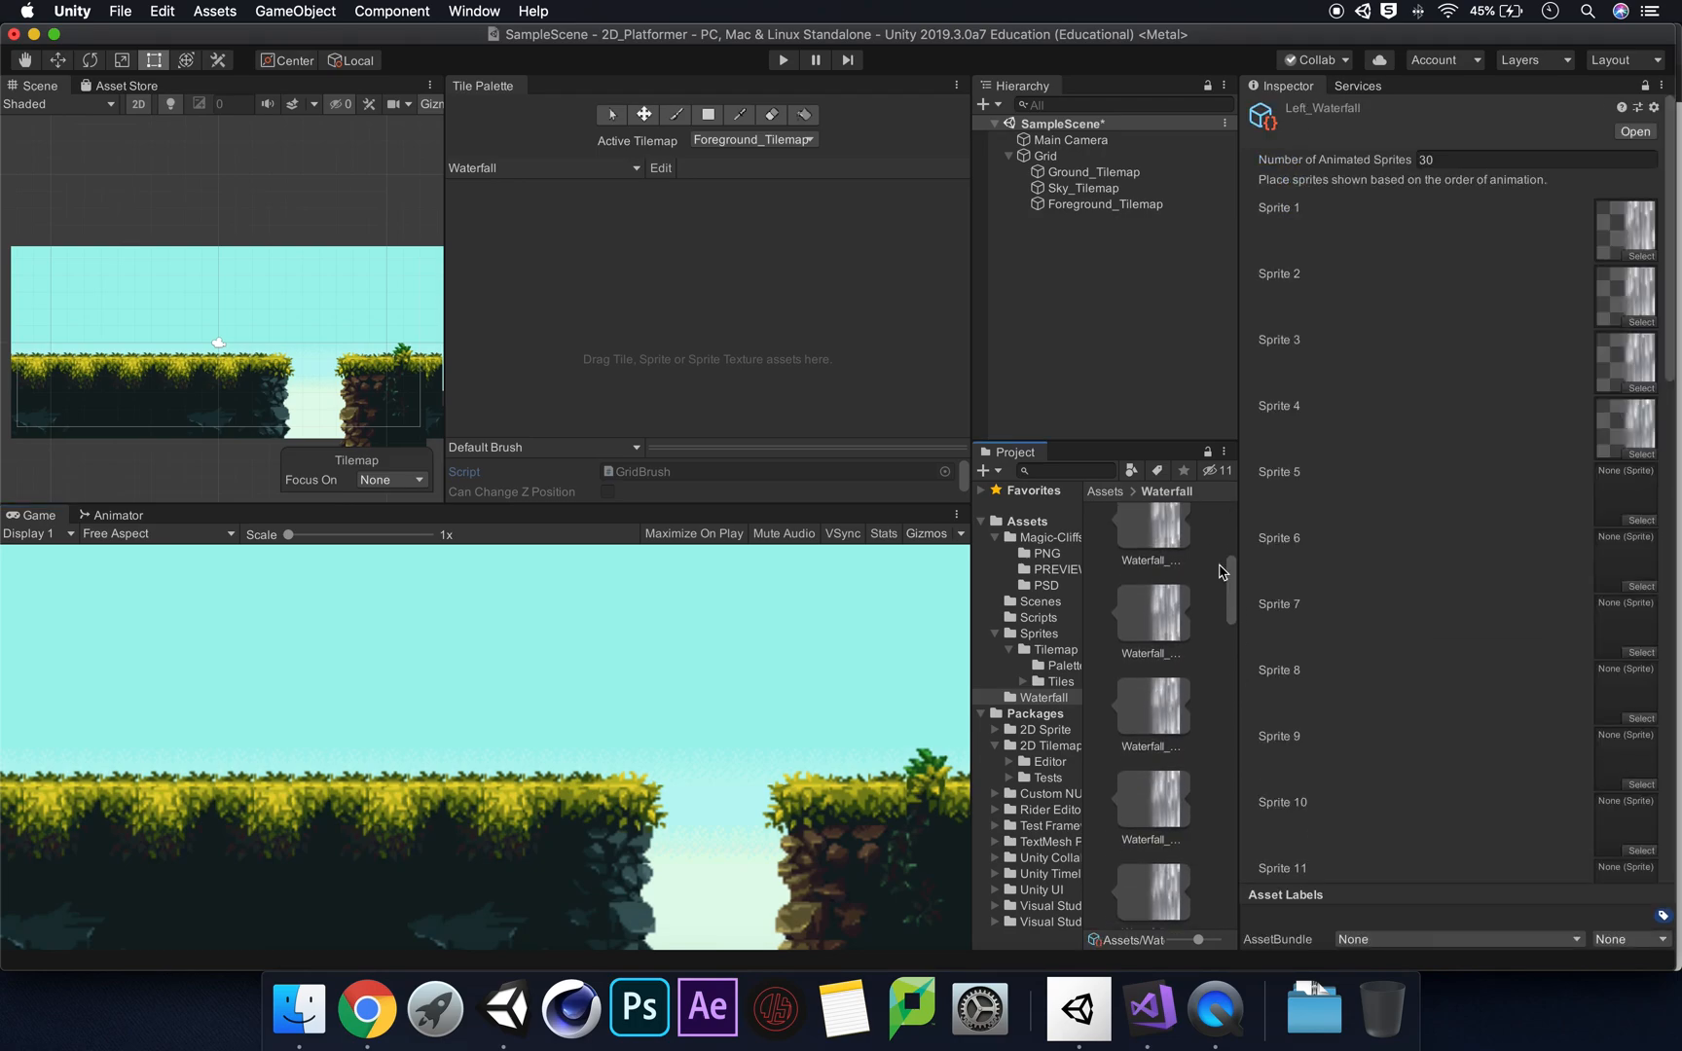
drag(1172, 674, 1618, 500)
drag(1168, 774, 1632, 572)
drag(1167, 864, 1628, 631)
scroll(1171, 730, down, 5)
drag(1168, 673, 1464, 684)
drag(1231, 656, 1224, 654)
drag(1168, 643, 1632, 702)
mouse_move(1230, 656)
mouse_down()
mouse_move(1627, 751)
mouse_move(1235, 670)
mouse_up()
drag(1228, 688, 1228, 701)
scroll(1433, 715, down, 6)
drag(1149, 547, 1626, 321)
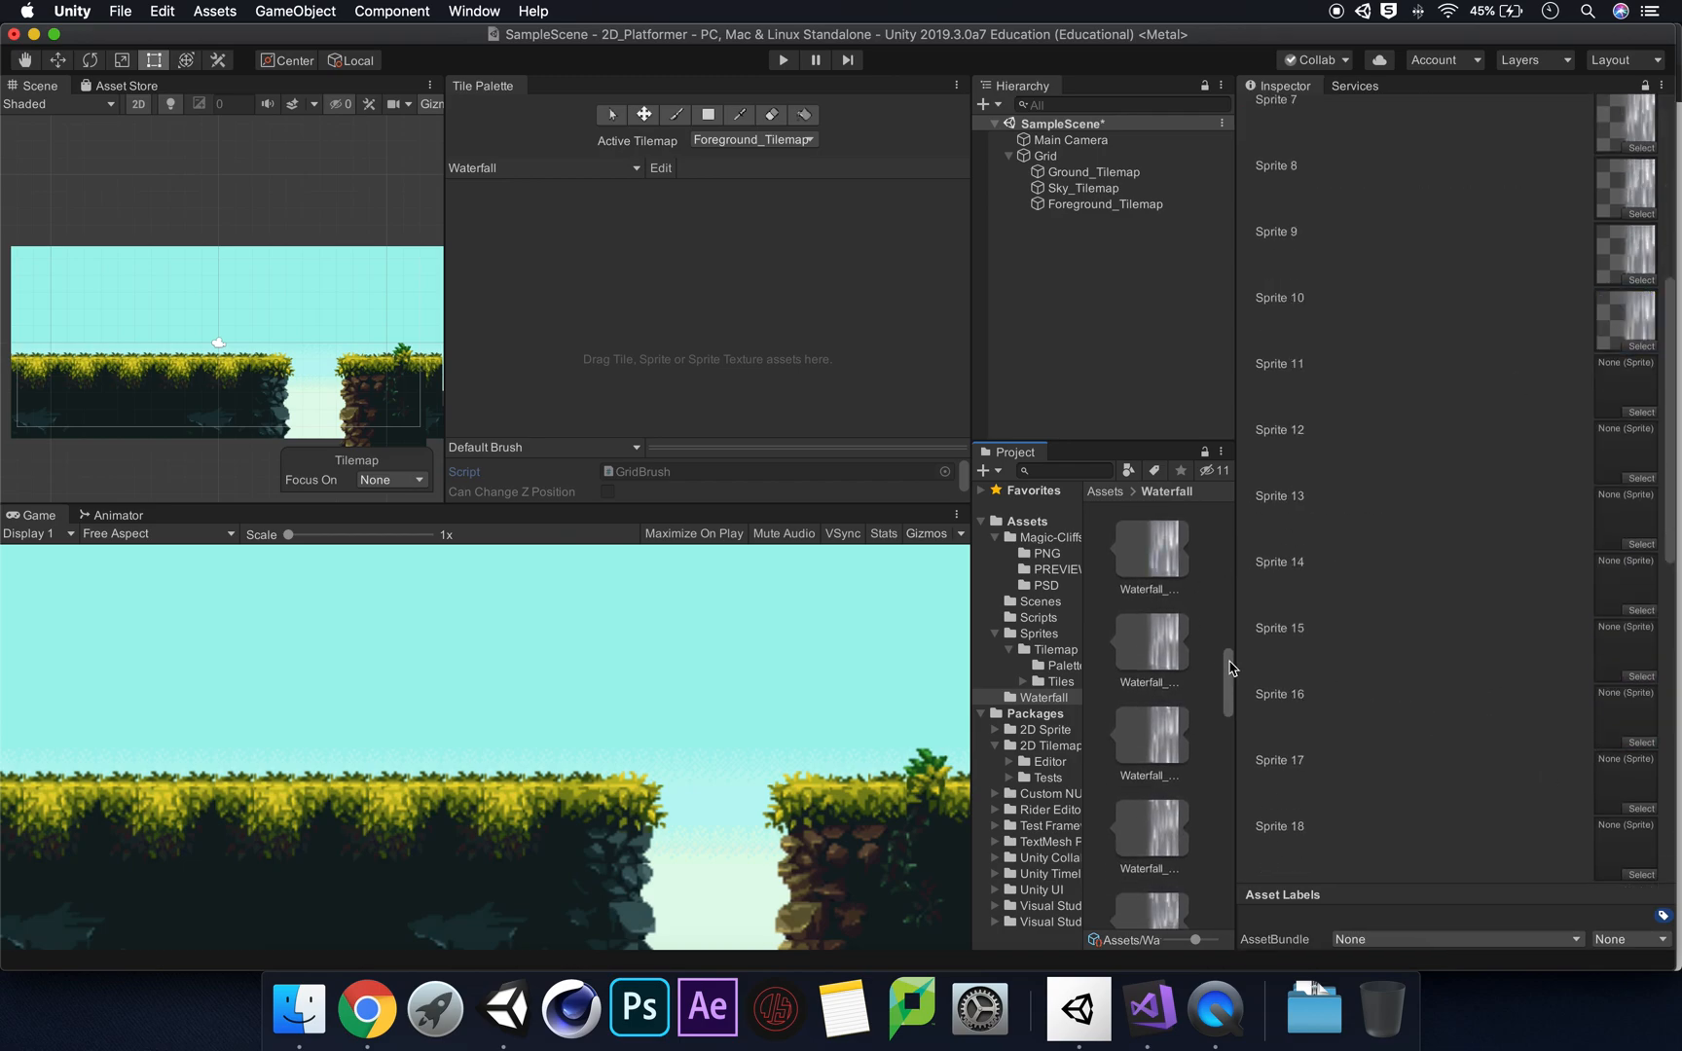
Step: Assign the following left waterfall frames in order to Sprite 11 through Sprite 18
drag(1228, 682, 1227, 693)
drag(1151, 549, 1596, 414)
drag(1168, 578, 1625, 451)
drag(1228, 693, 1227, 704)
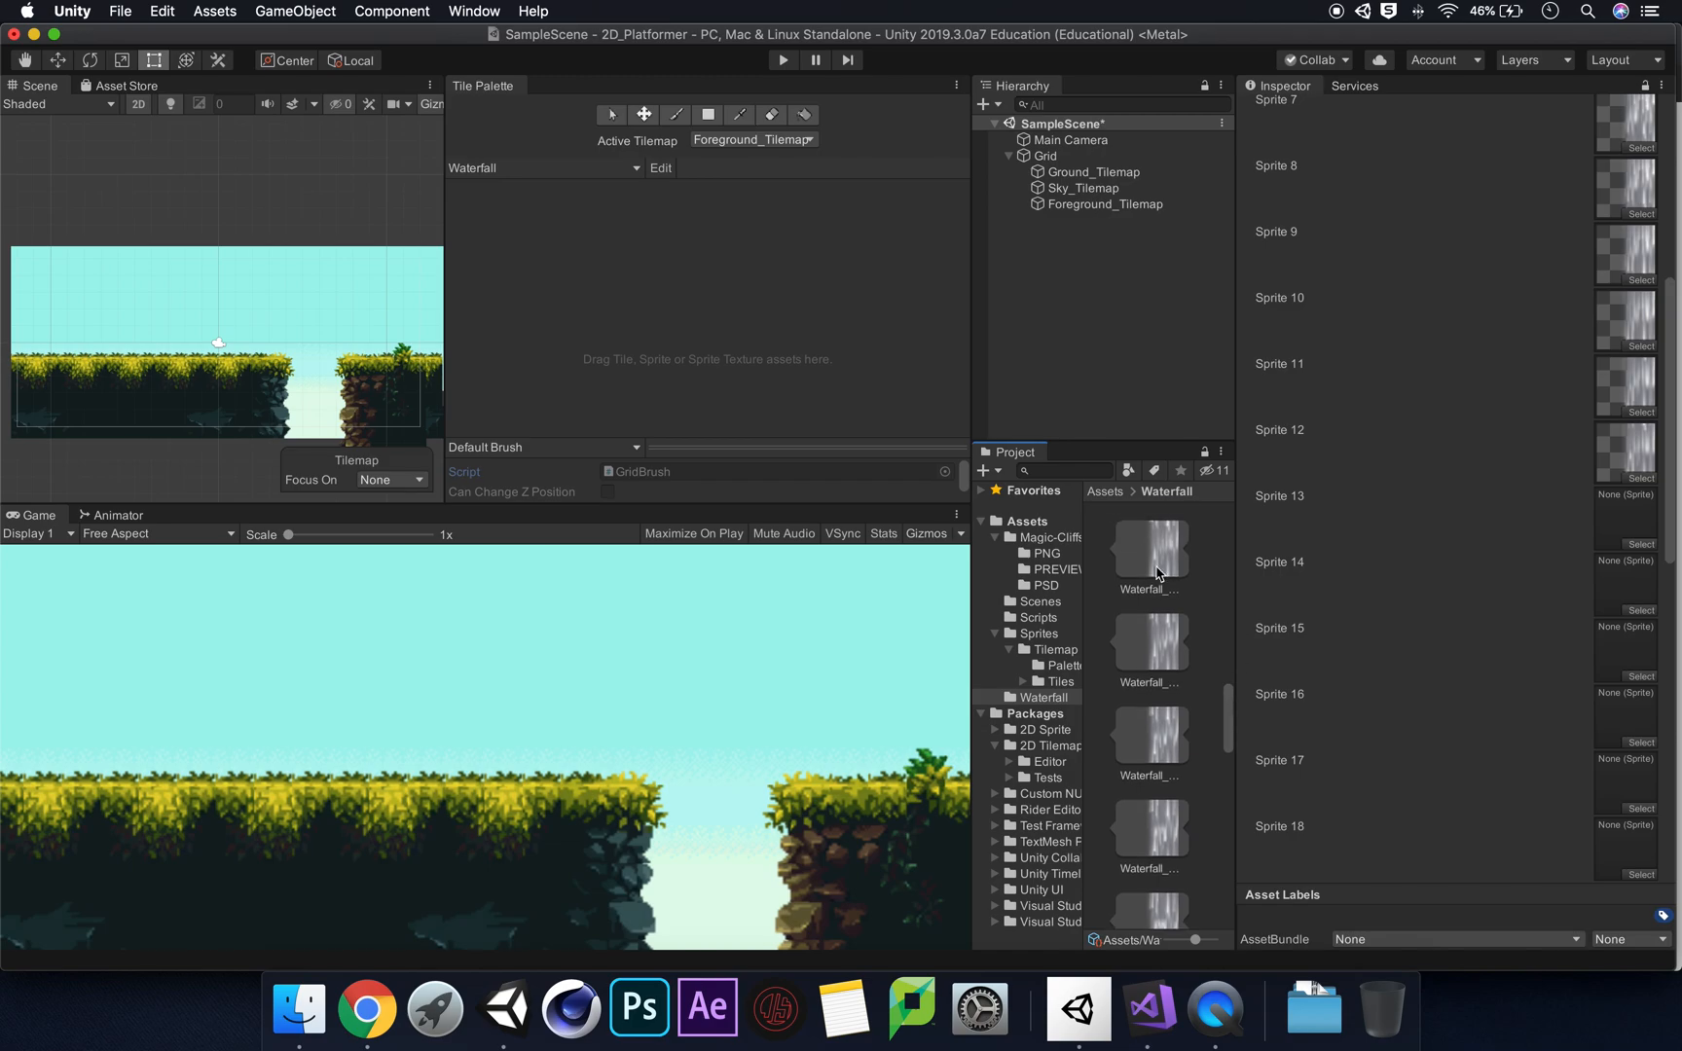
drag(1153, 555, 1626, 518)
drag(1229, 714, 1228, 727)
drag(1153, 557, 1626, 584)
drag(1228, 735, 1228, 747)
drag(1152, 555, 1626, 650)
drag(1227, 734, 1226, 746)
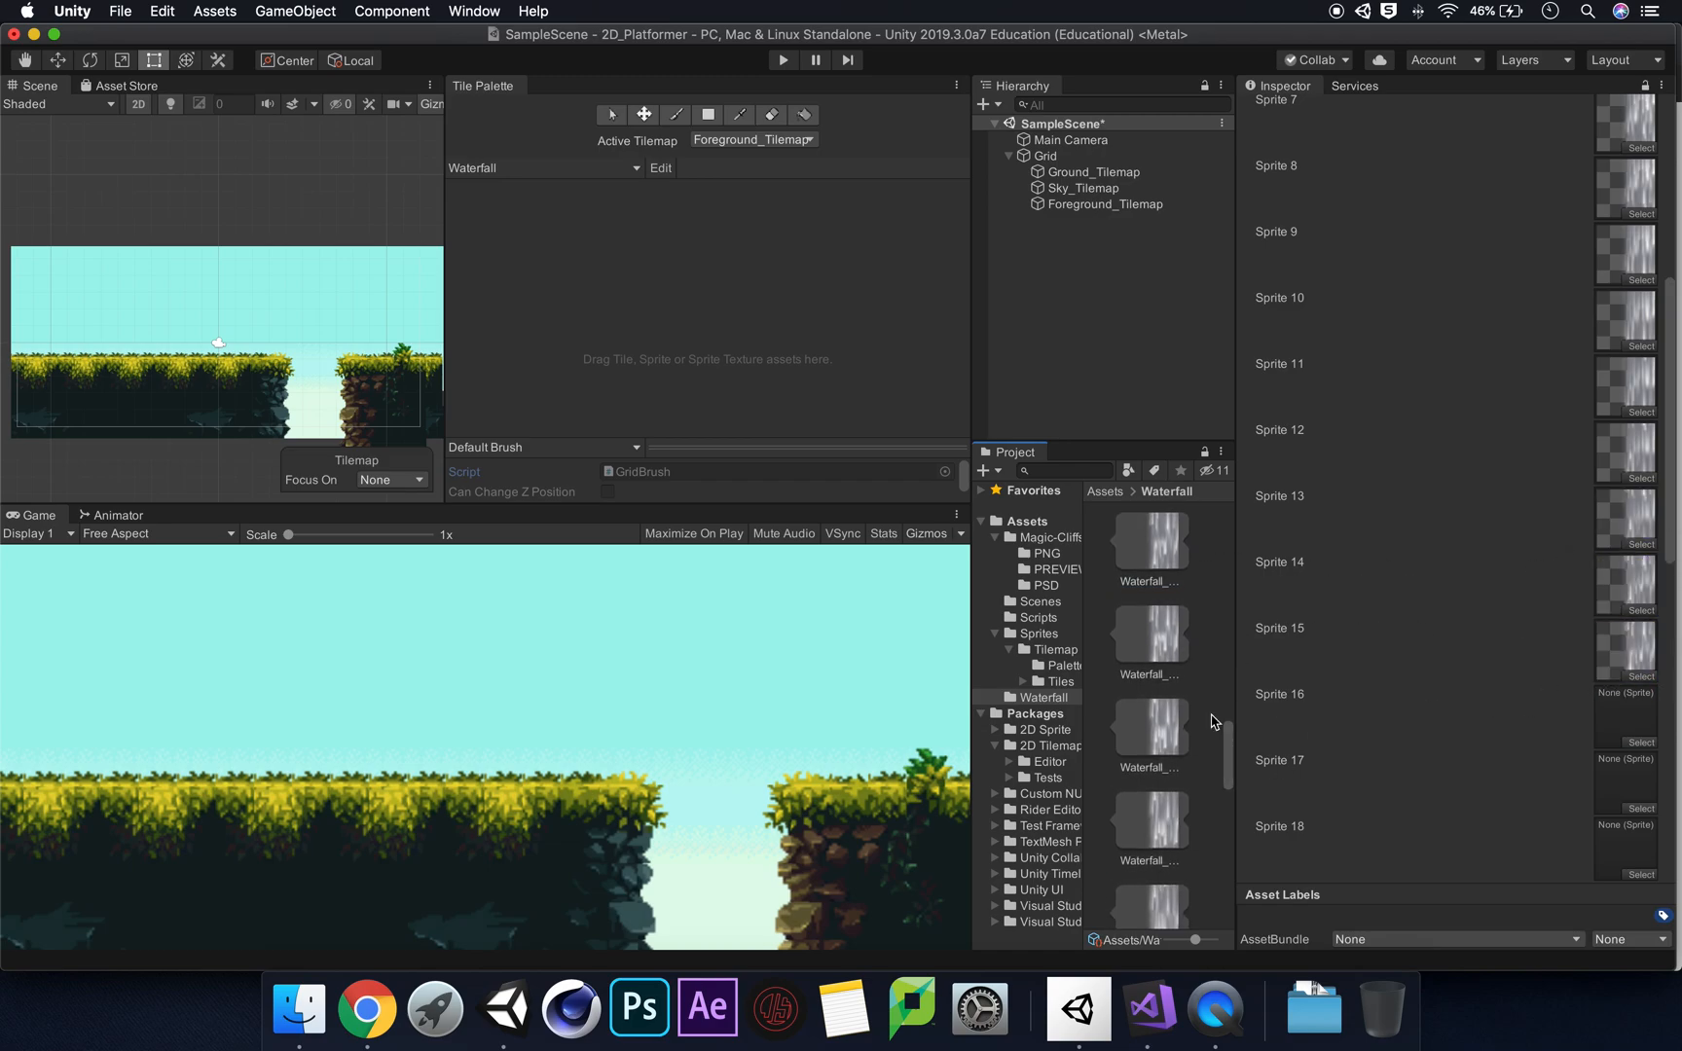
drag(1153, 554, 1626, 716)
drag(1228, 745, 1228, 758)
drag(1152, 555, 1624, 783)
drag(1228, 762, 1227, 775)
drag(1153, 555, 1624, 849)
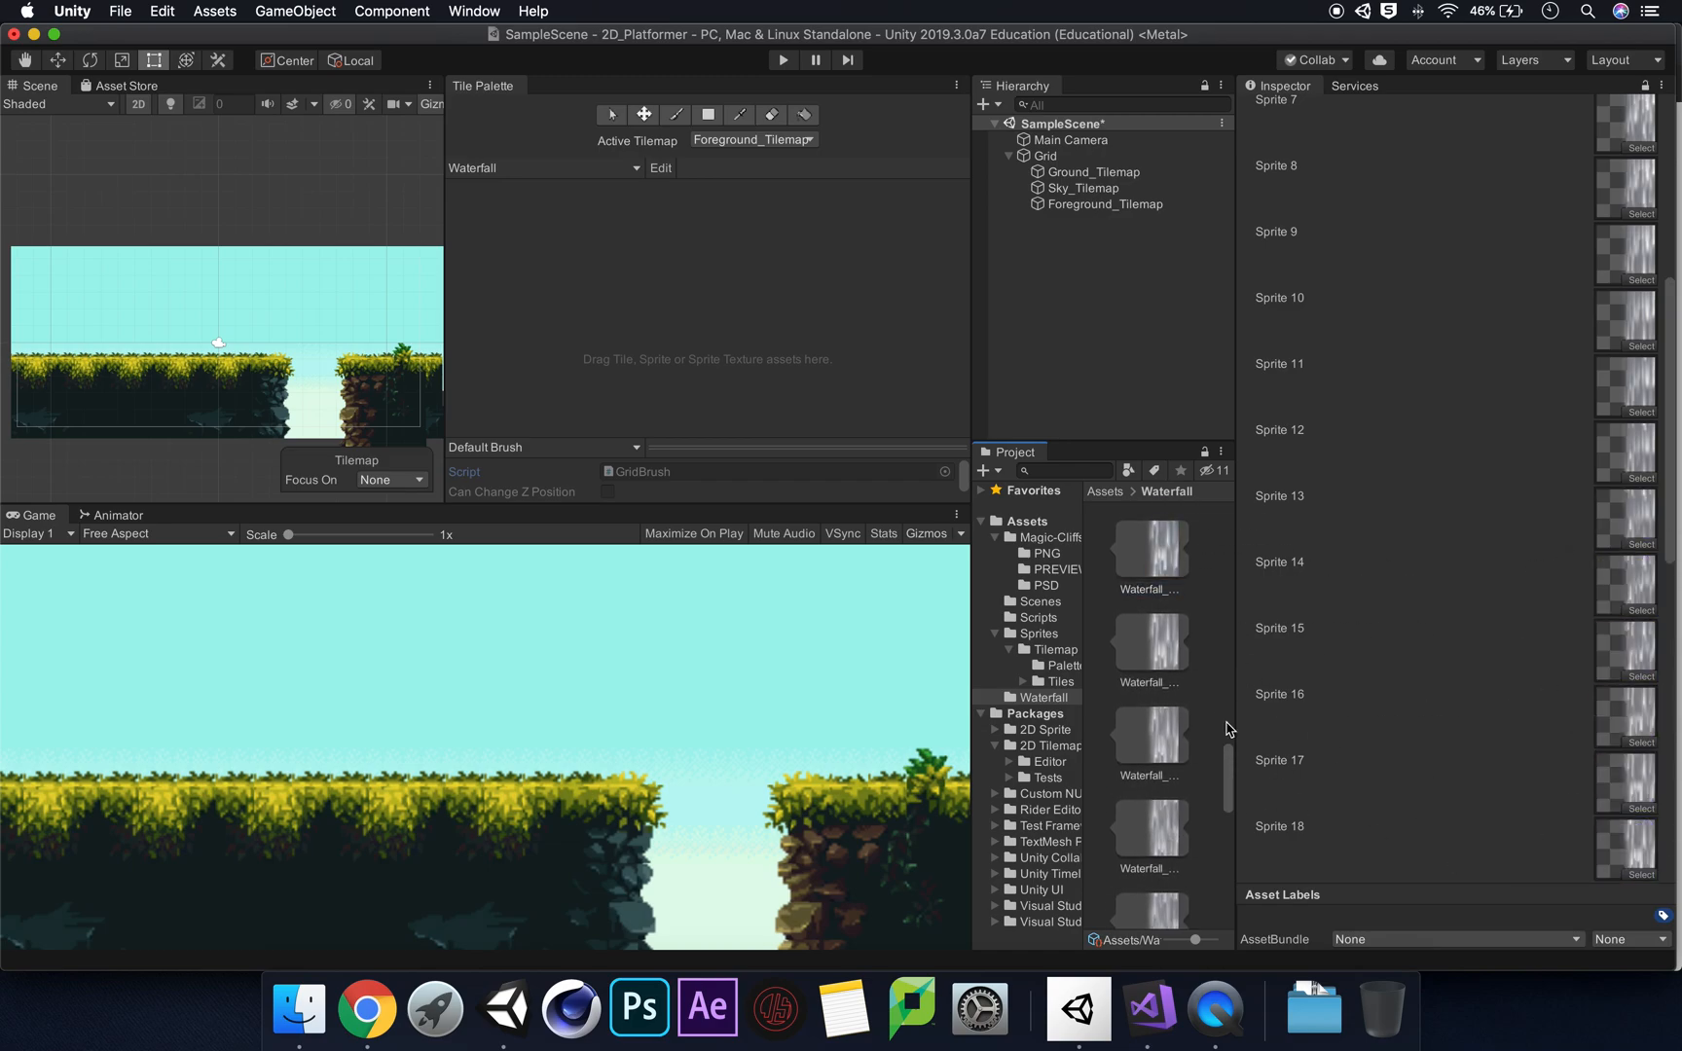
Step: Continue assigning the left waterfall frames in order to Sprite 19 through Sprite 27
scroll(1427, 790, down, 10)
drag(1228, 778, 1228, 790)
drag(1152, 554, 1624, 183)
drag(1228, 785, 1229, 798)
drag(1153, 553, 1626, 243)
drag(1228, 816, 1229, 827)
drag(1152, 553, 1629, 314)
drag(1229, 814, 1228, 825)
drag(1150, 548, 1625, 372)
drag(1230, 841, 1229, 853)
drag(1152, 555, 1626, 436)
drag(1229, 814, 1228, 825)
drag(1153, 555, 1619, 507)
drag(1234, 862, 1226, 879)
drag(1151, 552, 1616, 576)
drag(1226, 864, 1226, 877)
drag(1151, 552, 1619, 635)
drag(1226, 874, 1226, 885)
drag(1150, 552, 1622, 701)
Step: Assign the last three left waterfall frames to Sprite 28 through Sprite 30, then deselect the tile and collapse the sprite sheet
drag(1670, 706, 1670, 755)
drag(1225, 880, 1226, 892)
drag(1152, 592, 1624, 632)
drag(1152, 687, 1621, 699)
drag(1265, 772, 1624, 778)
scroll(1467, 570, up, 15)
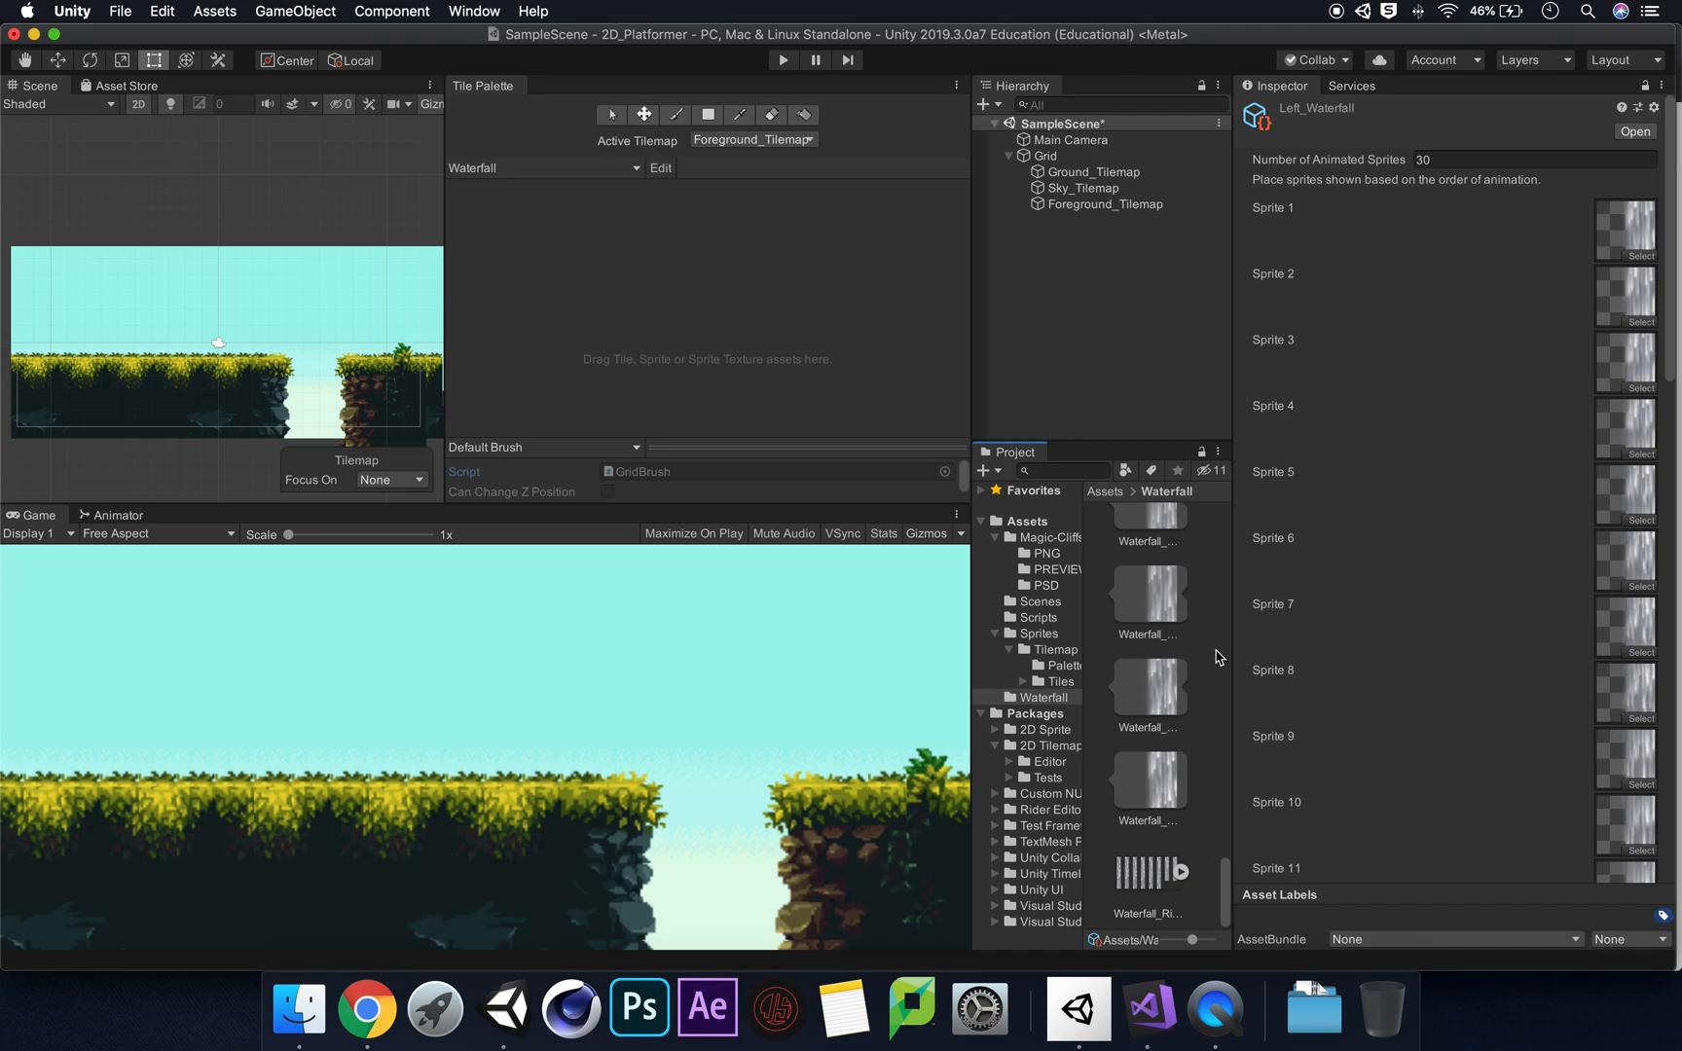
drag(1225, 890, 1220, 492)
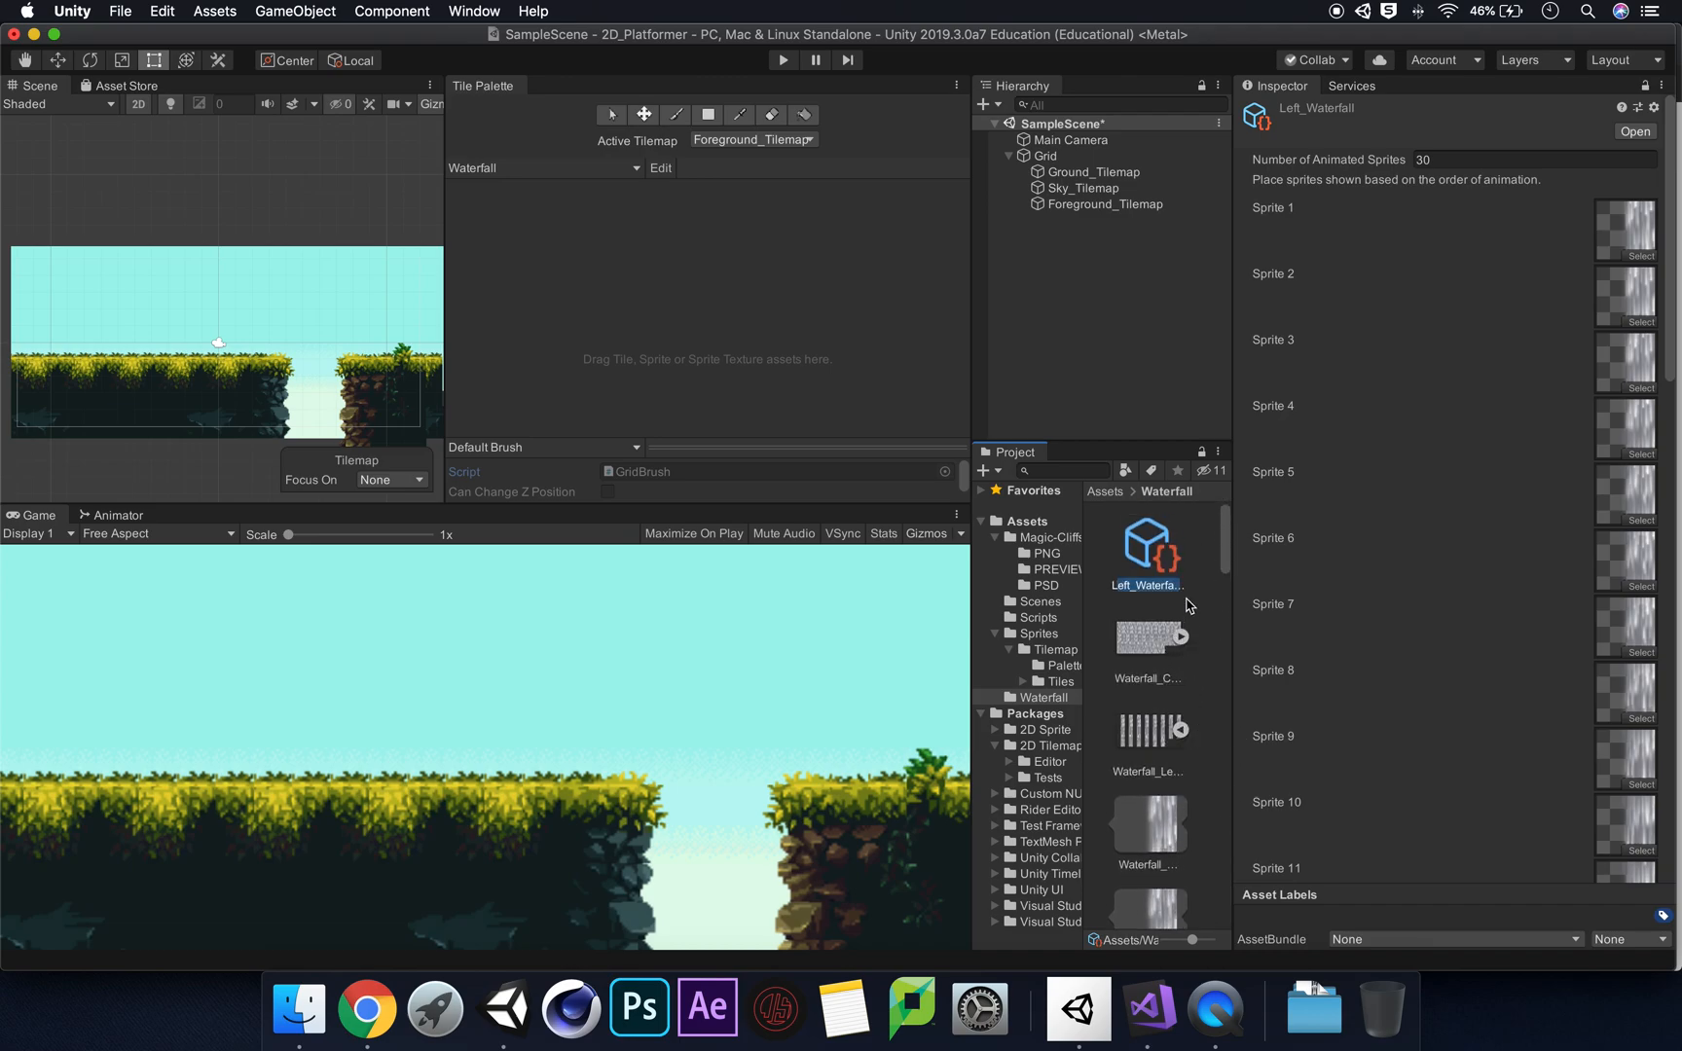
click(1186, 608)
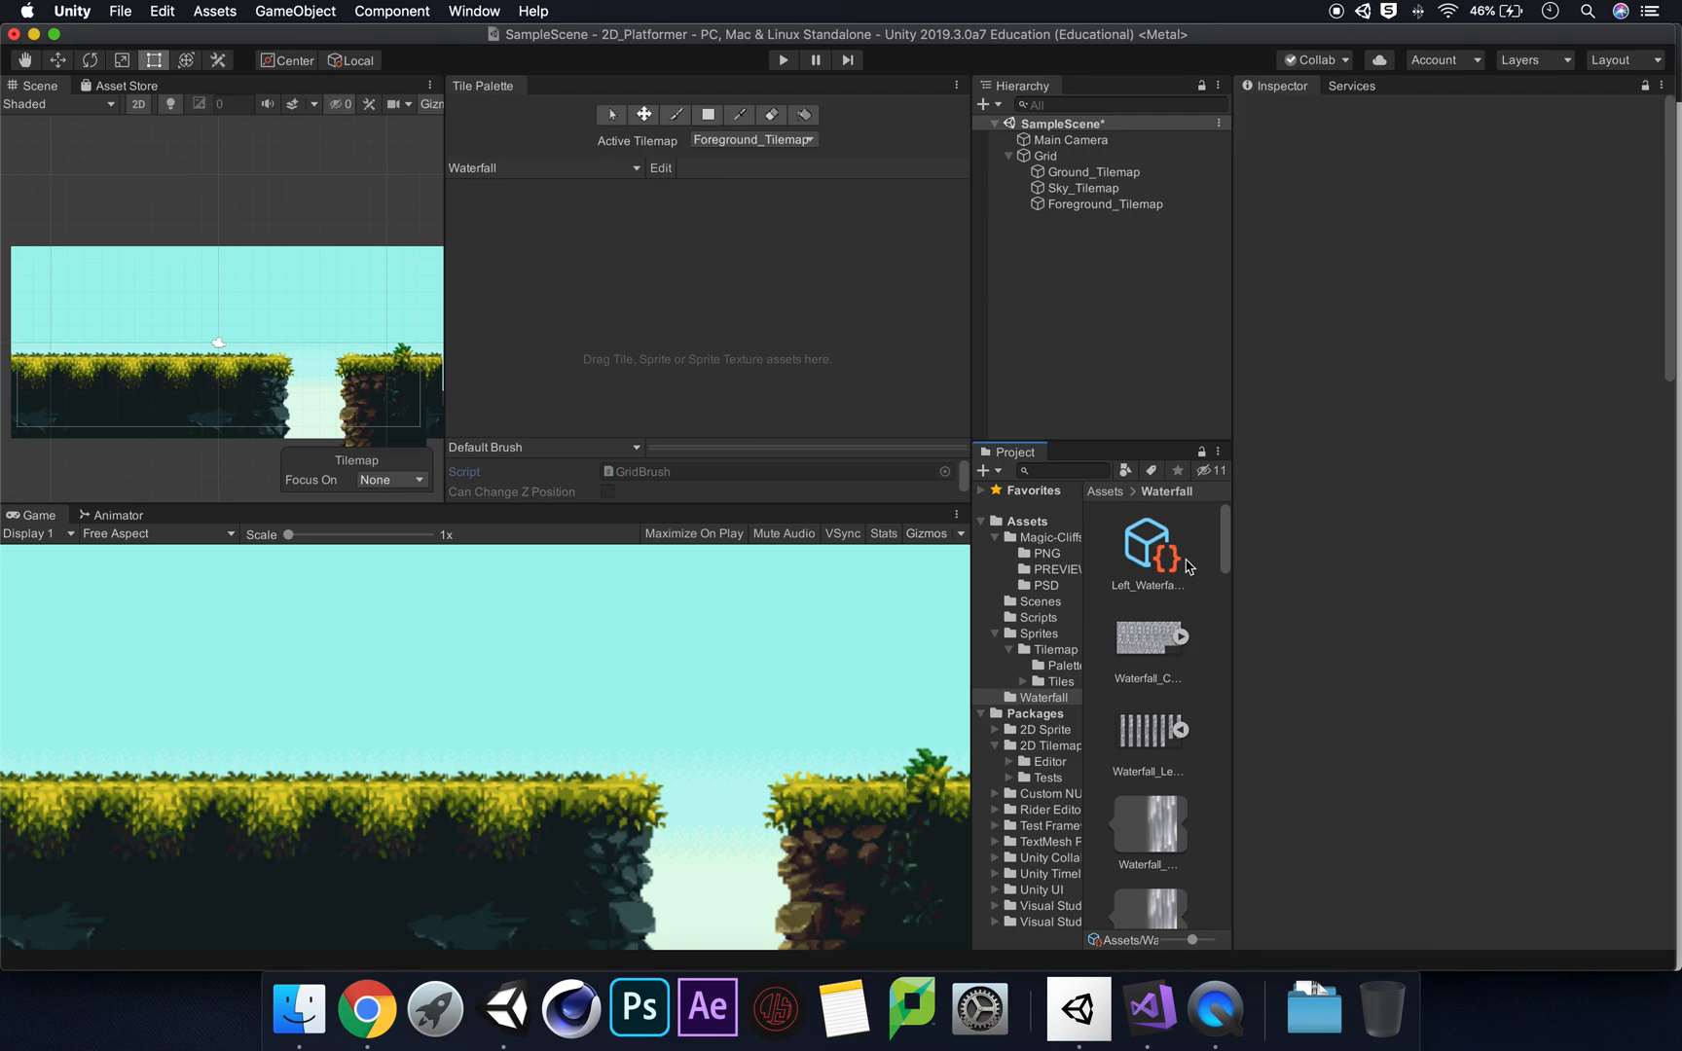
click(1181, 730)
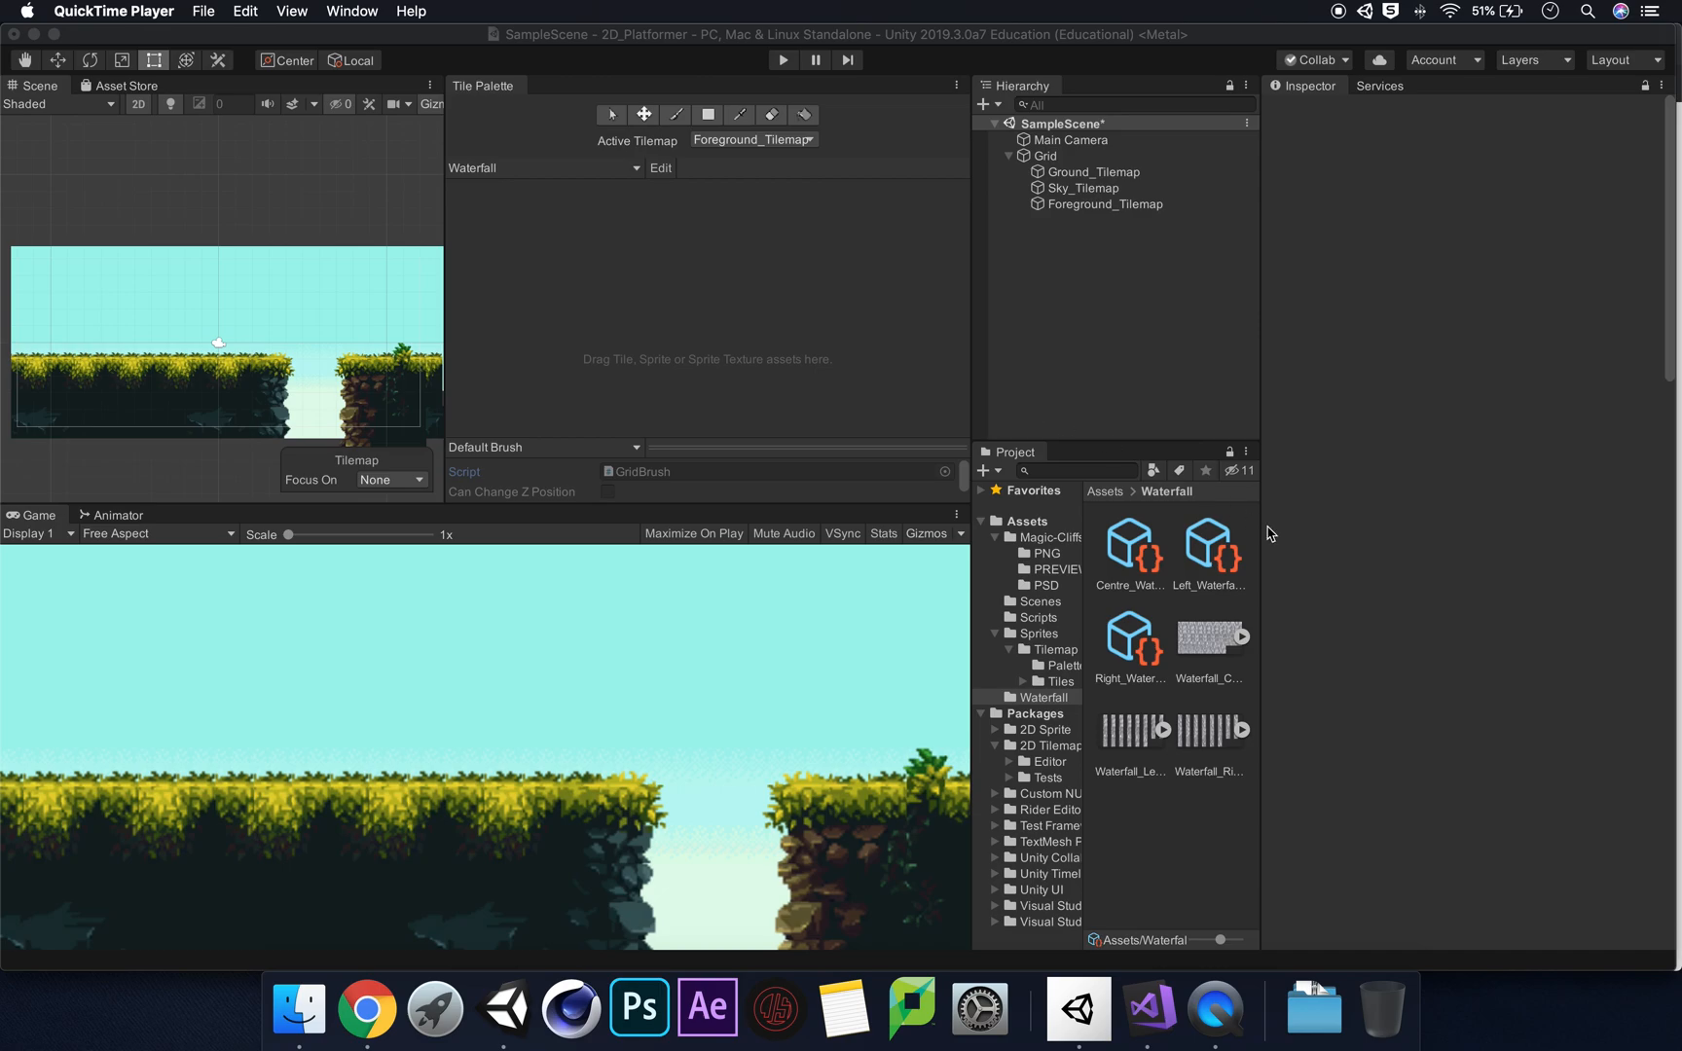
Step: Inspect the sprite settings of the centre, left and right waterfall animated tiles
click(1131, 564)
click(1202, 557)
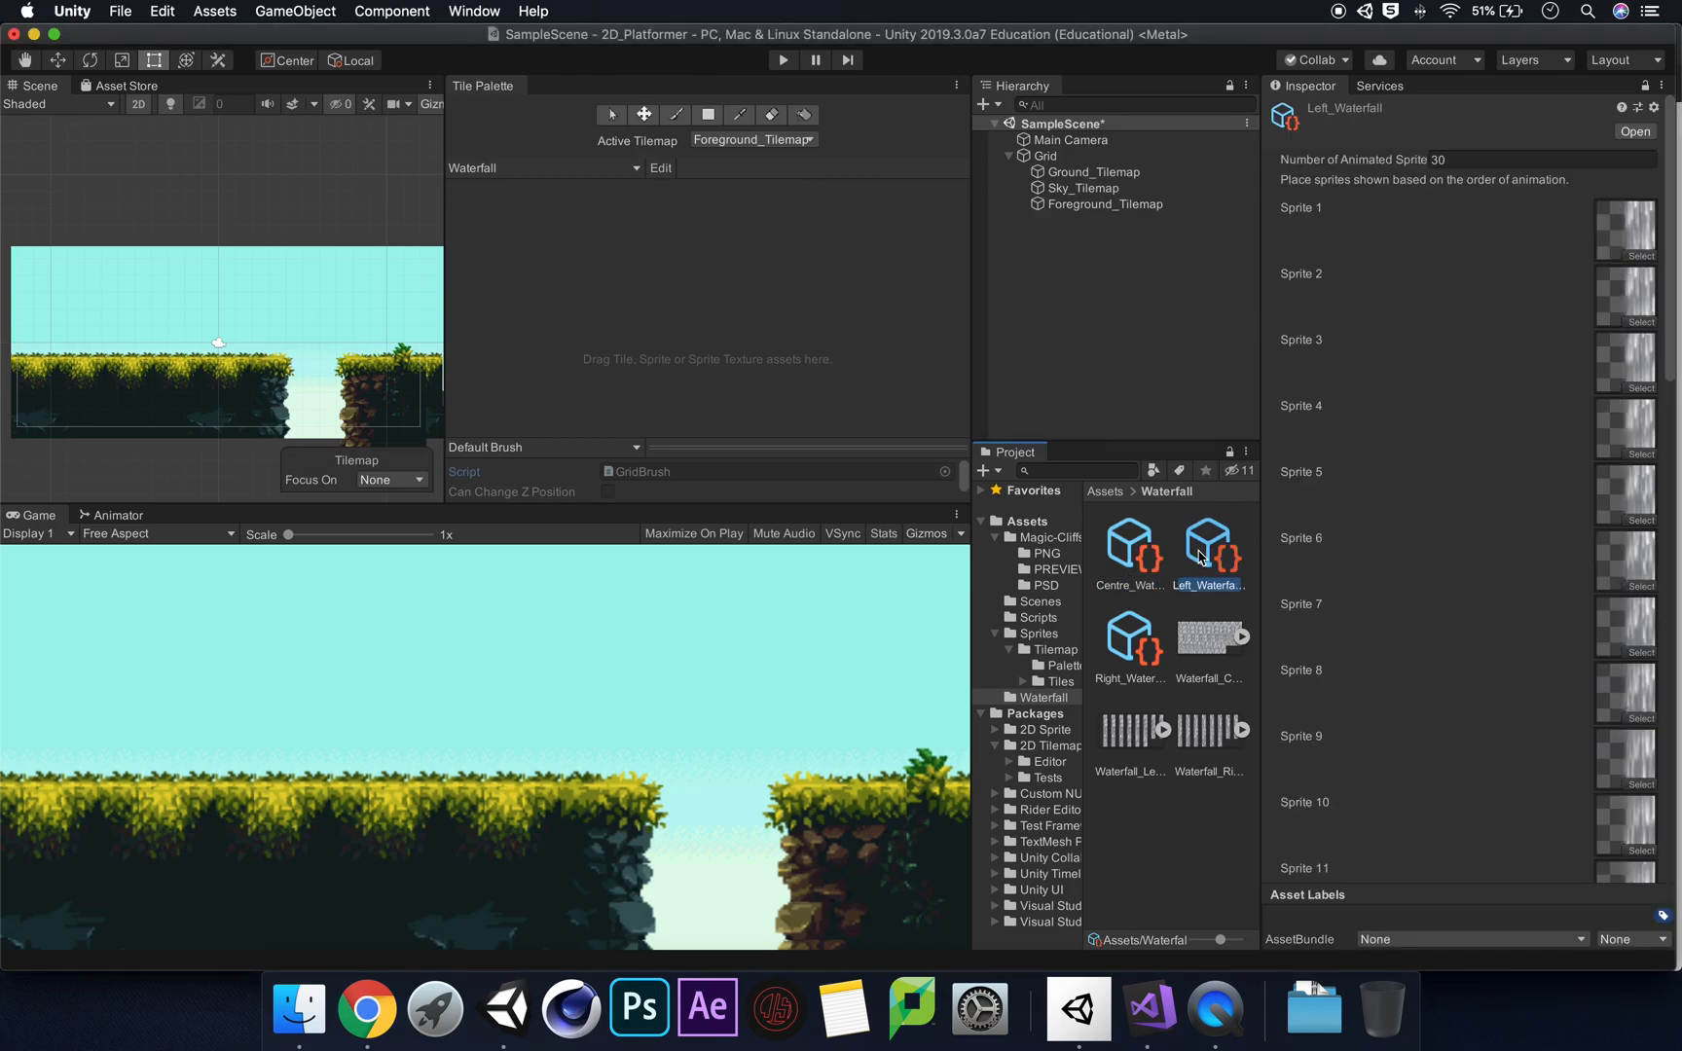
click(1134, 635)
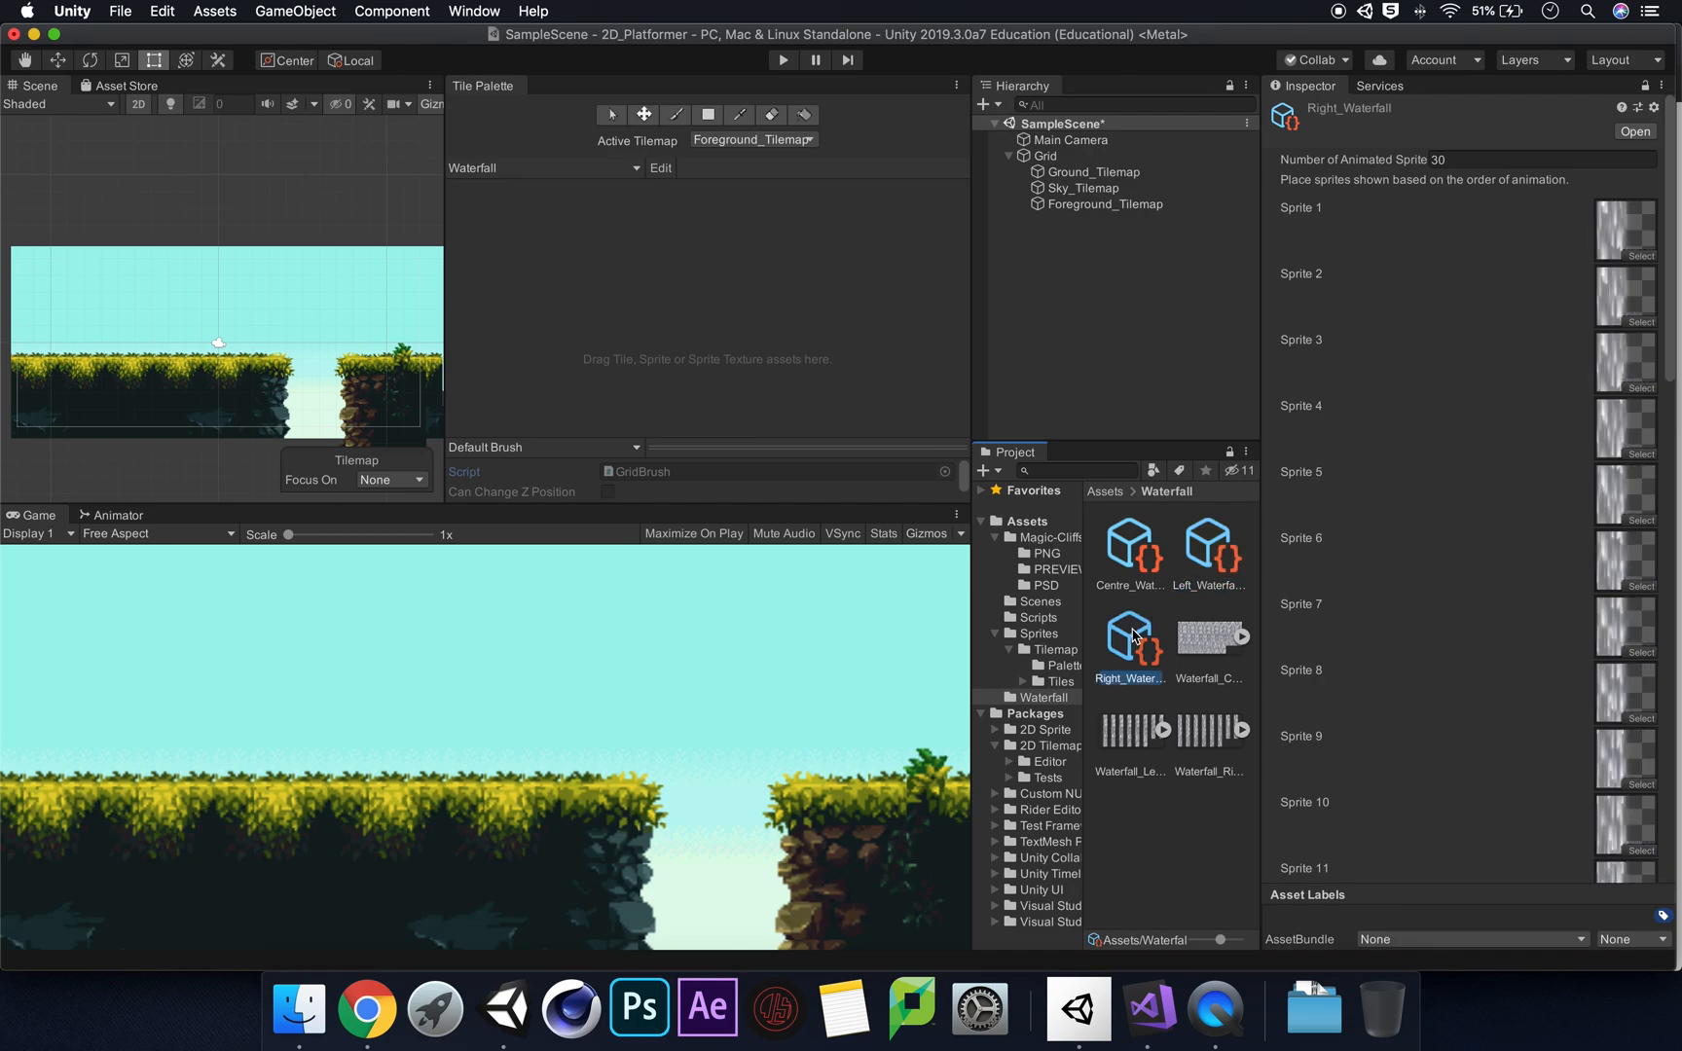
Step: Narrow the Tile Palette and add the centre, left and right waterfall animated tiles to the Waterfall palette
drag(447, 307, 687, 308)
click(809, 172)
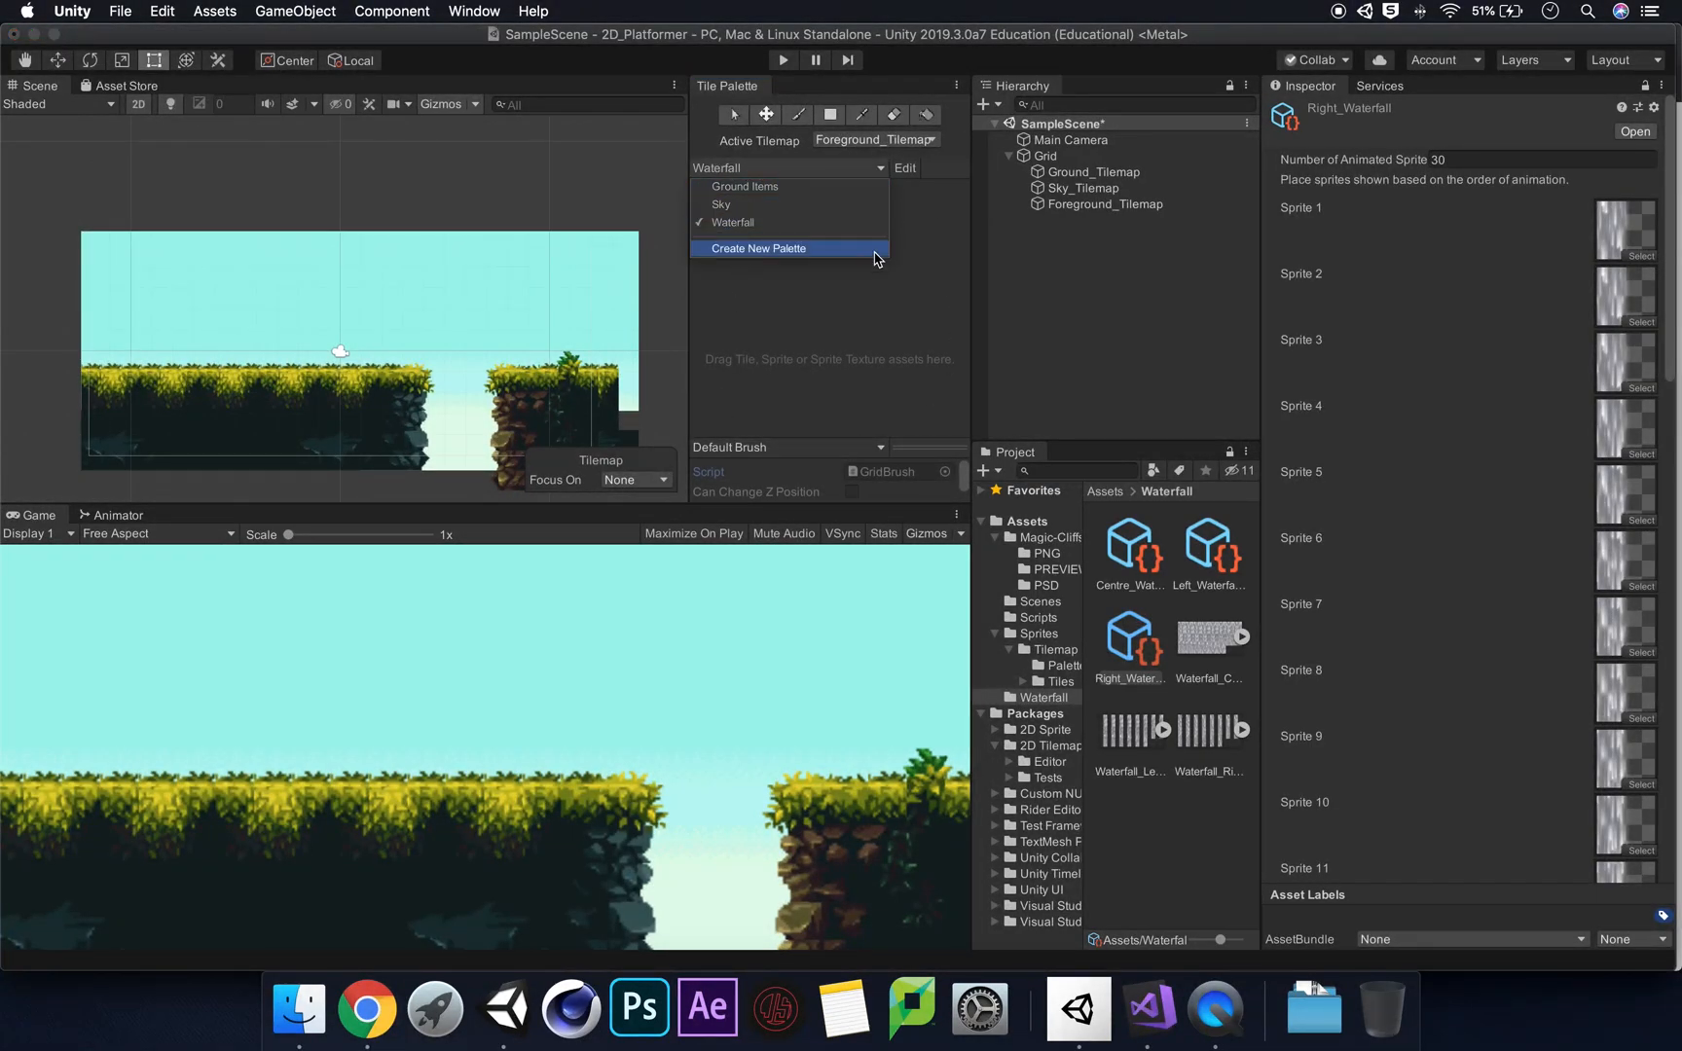
click(1084, 362)
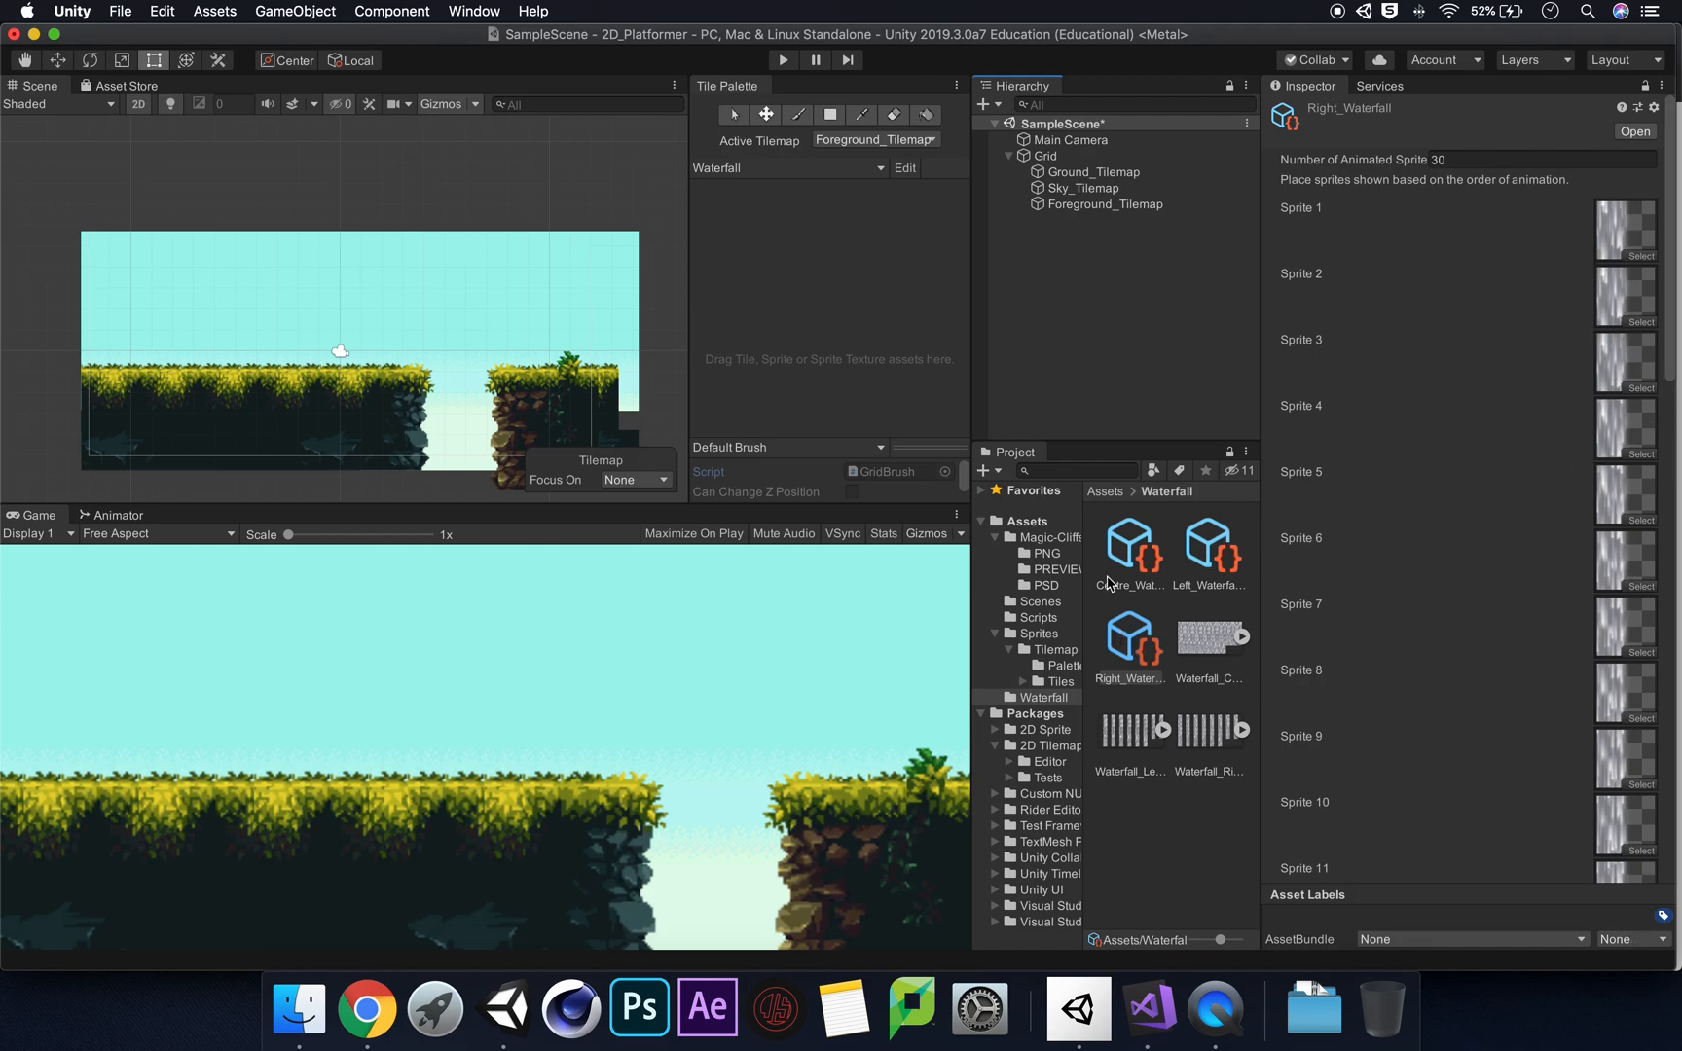
click(1137, 551)
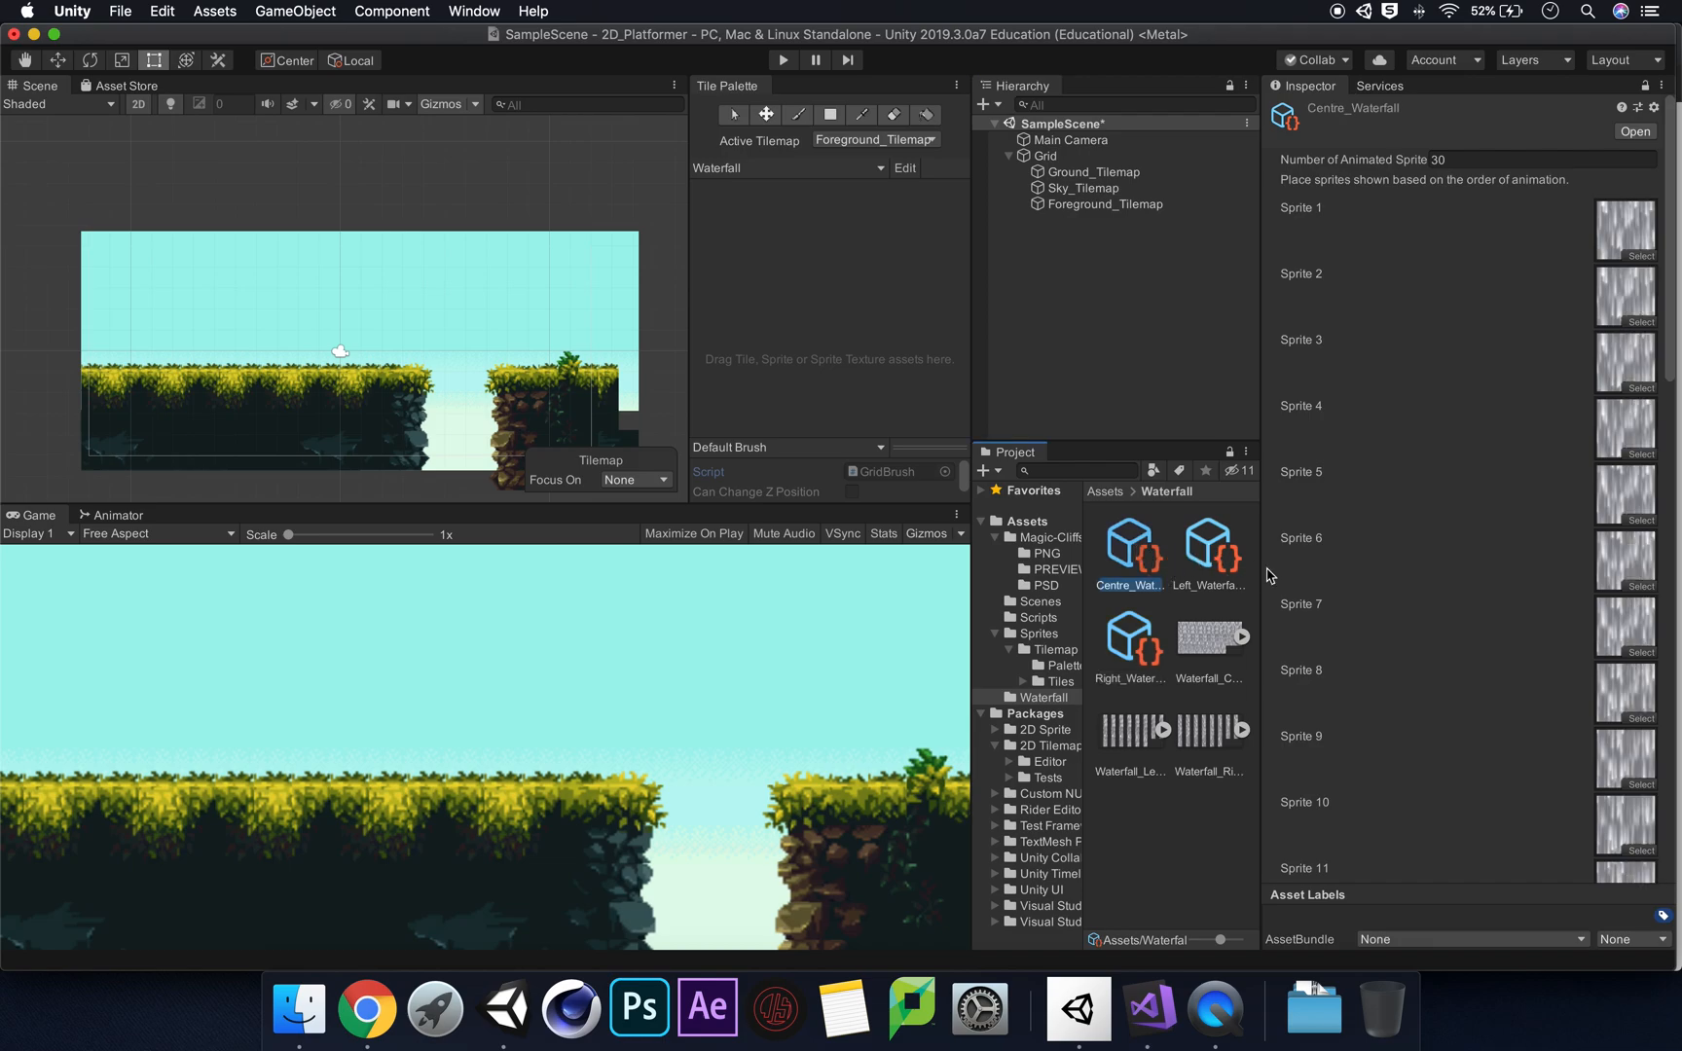
super+click(1216, 555)
super+click(1124, 635)
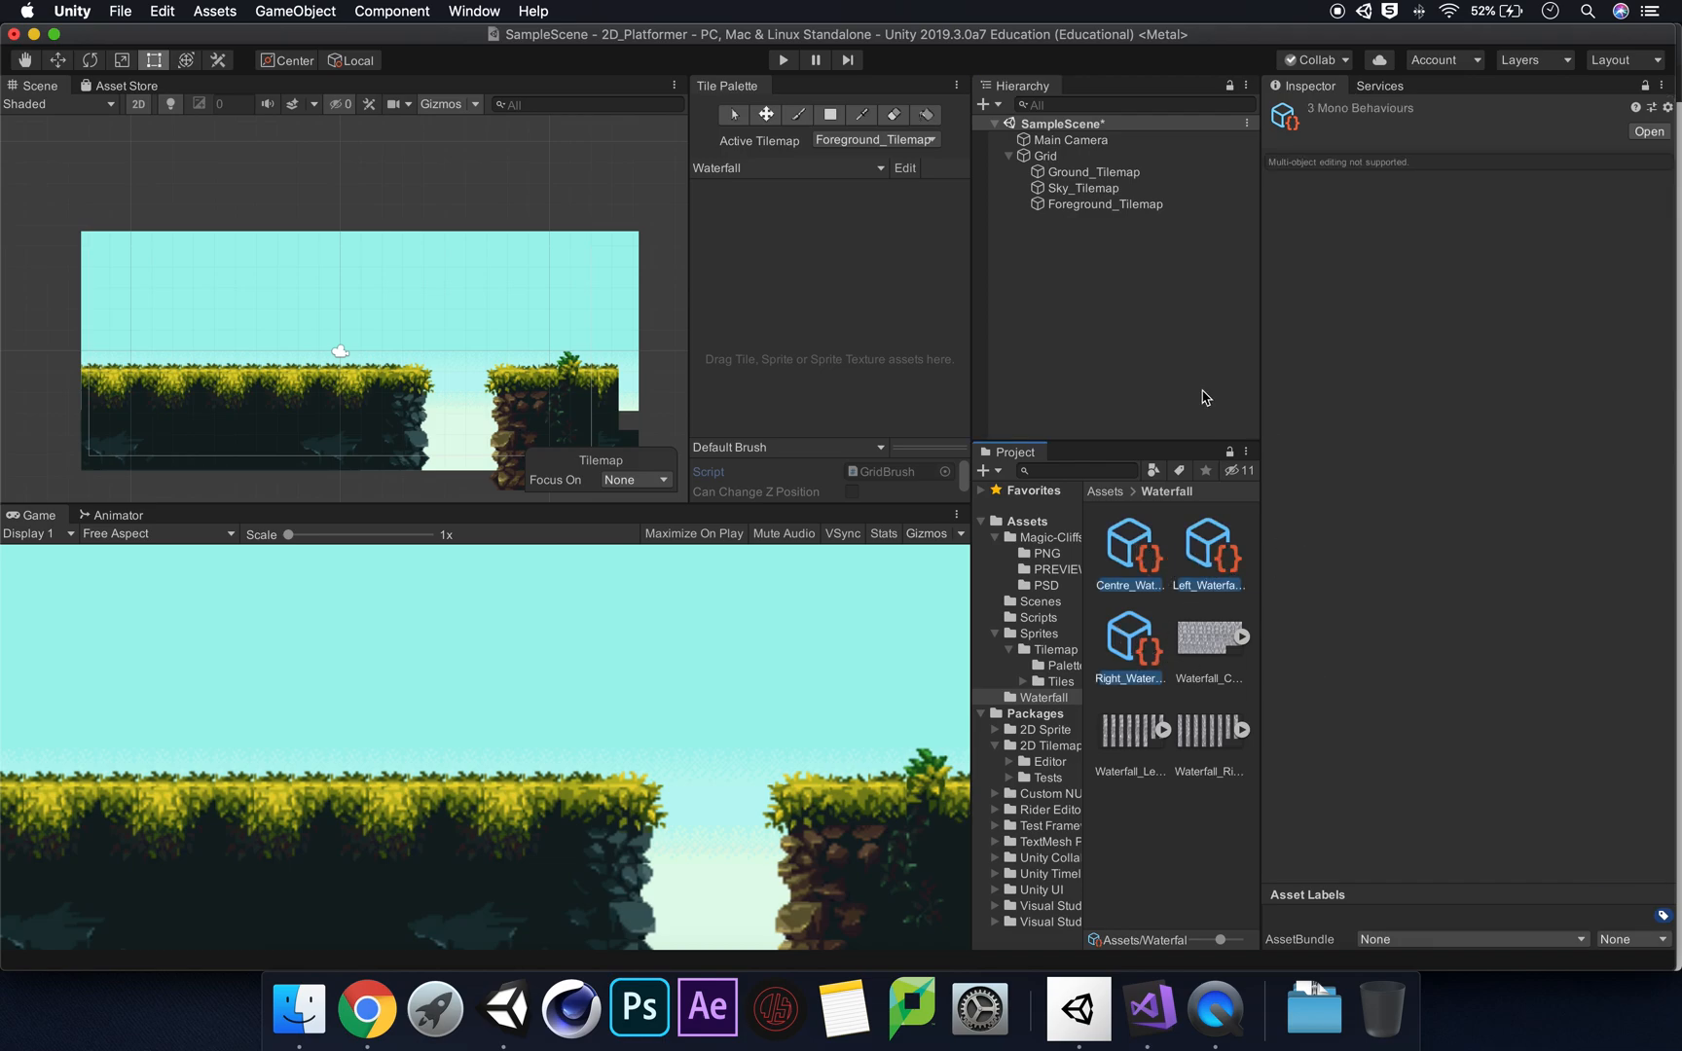
drag(1134, 550, 801, 272)
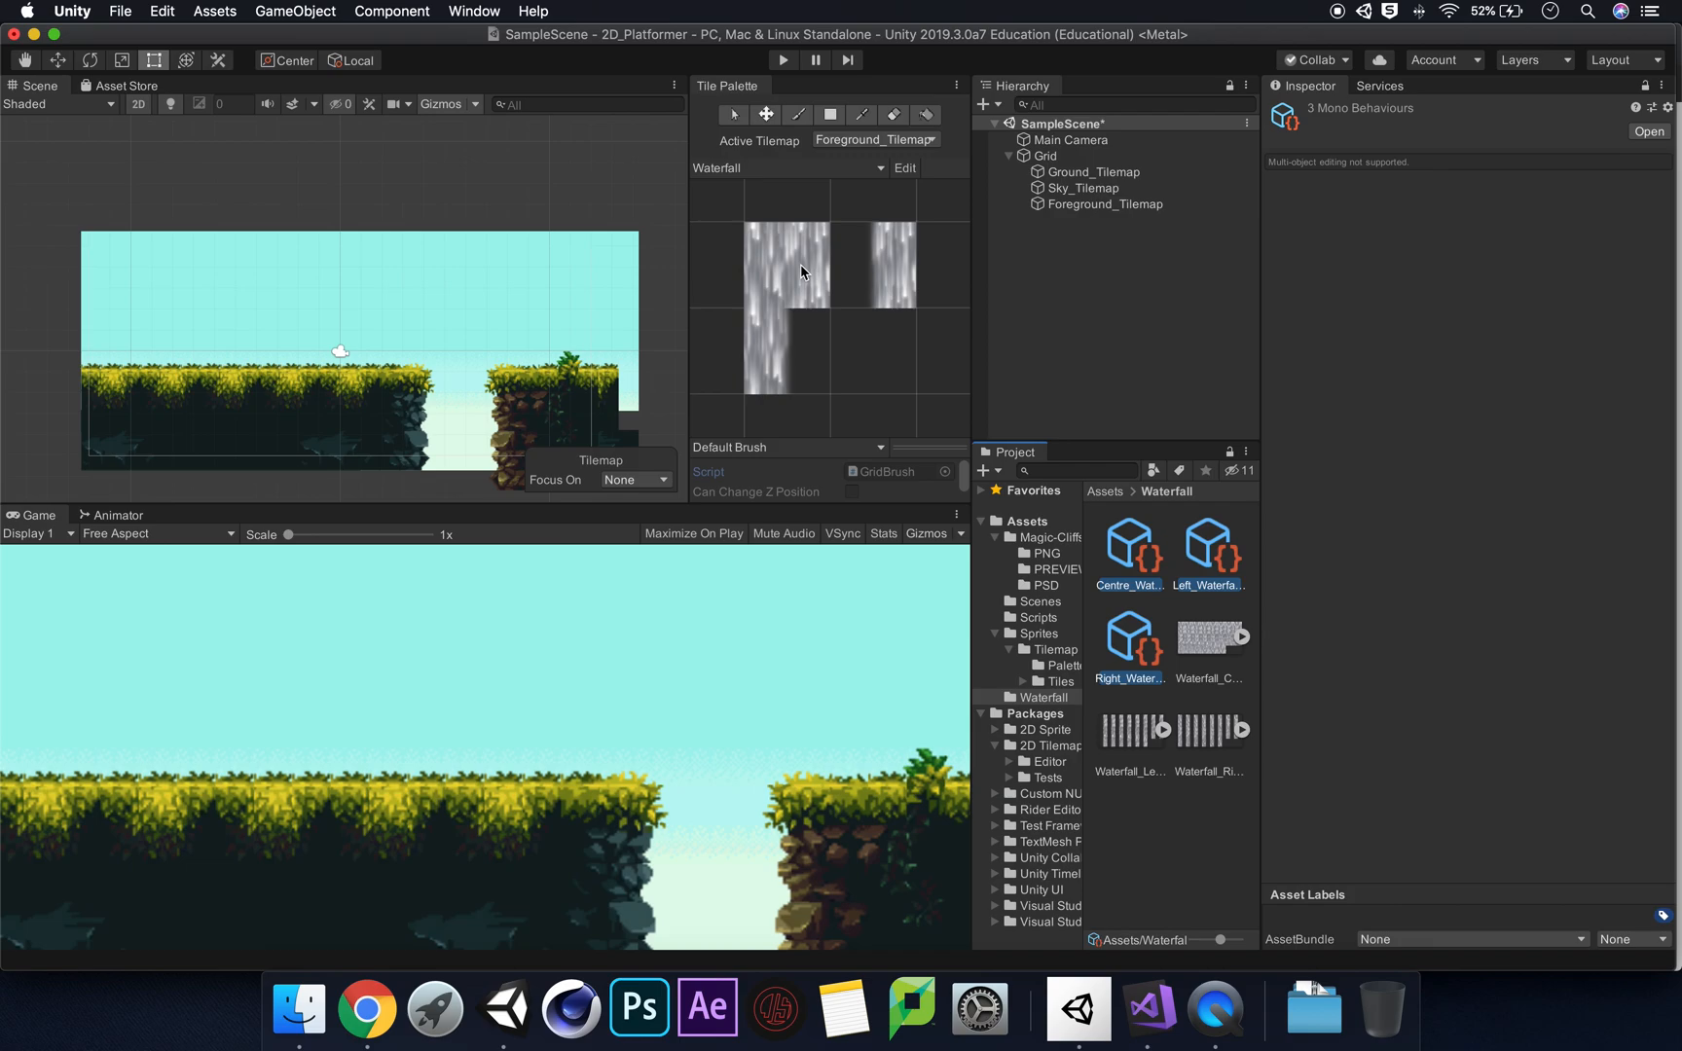
Step: Try to rearrange the tiles in the Waterfall palette, and erase the stray centre tile painted below the left waterfall tile
click(788, 268)
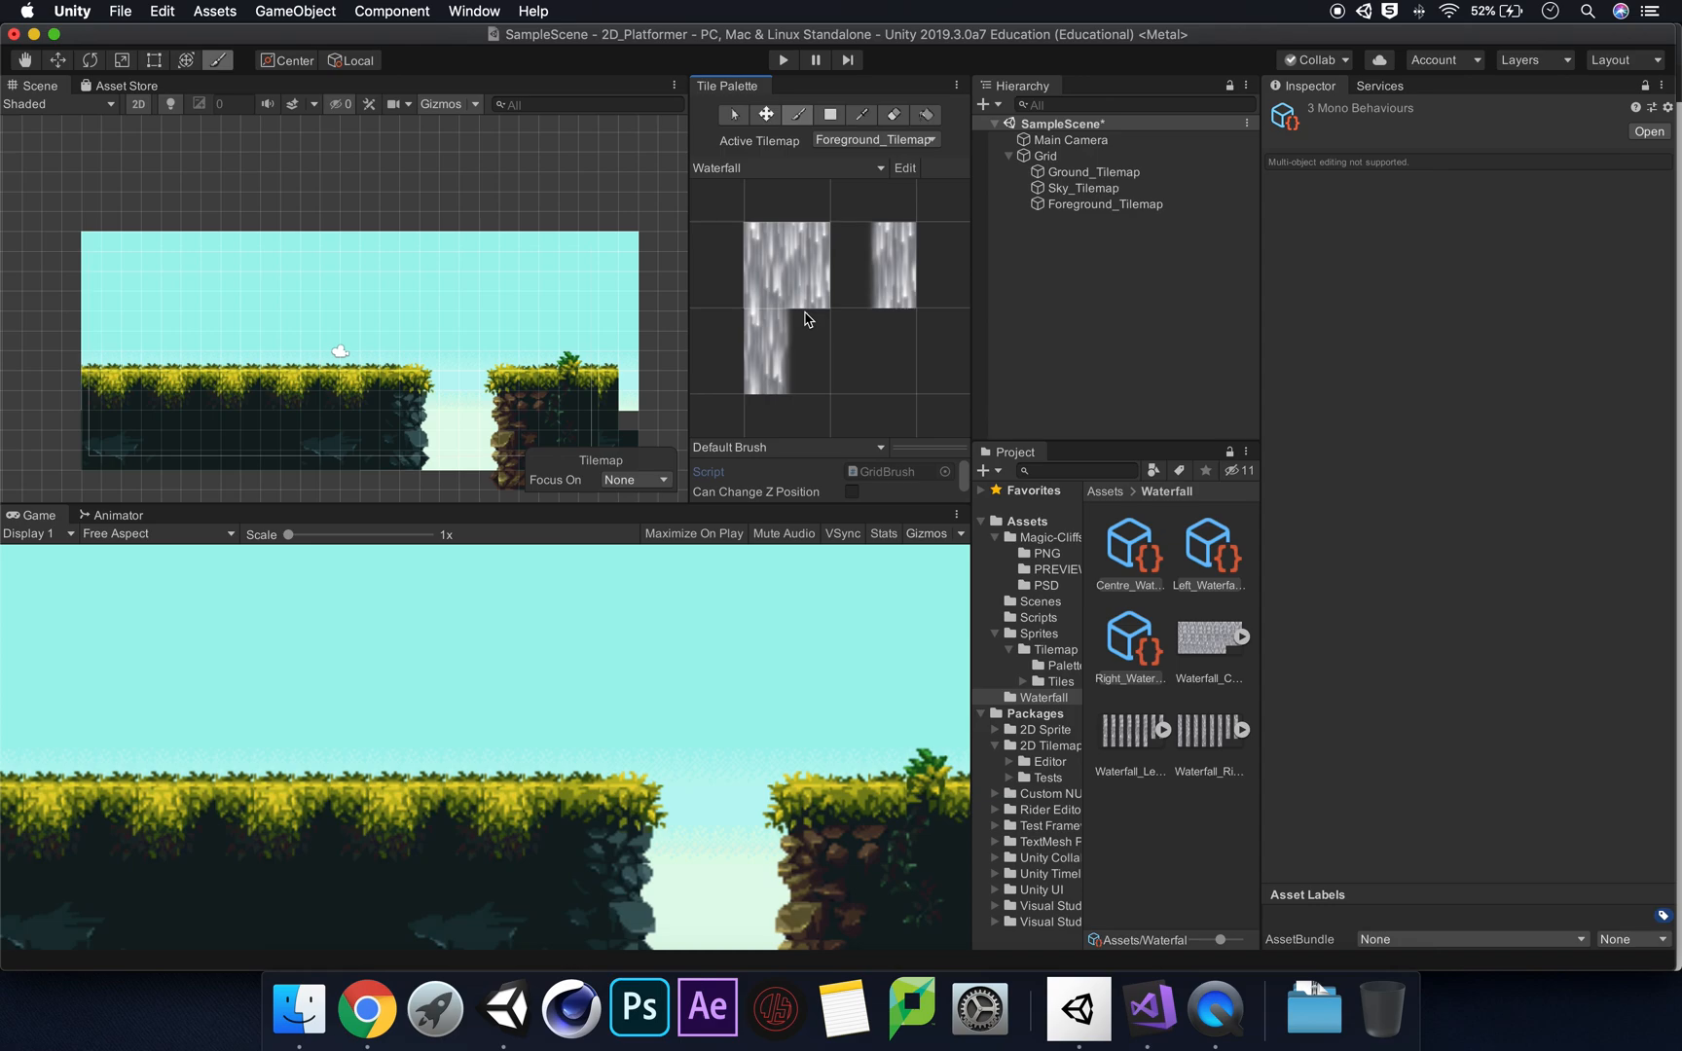
click(878, 259)
click(766, 114)
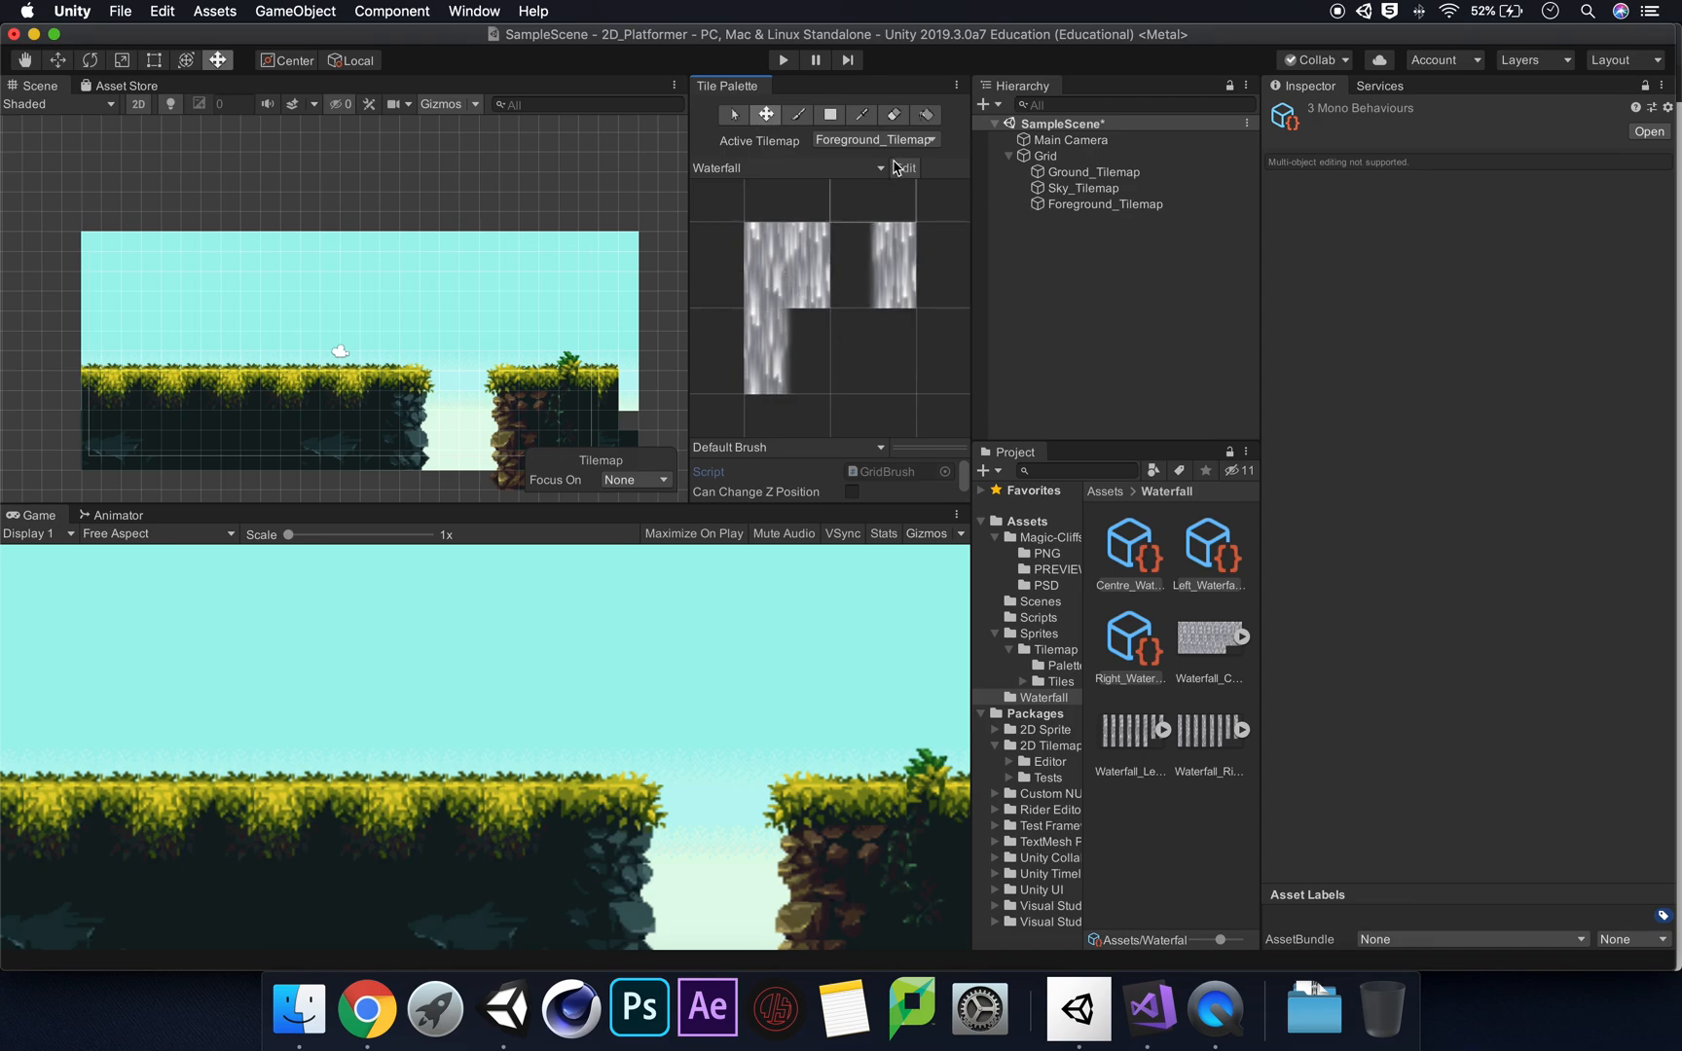
click(813, 271)
click(903, 167)
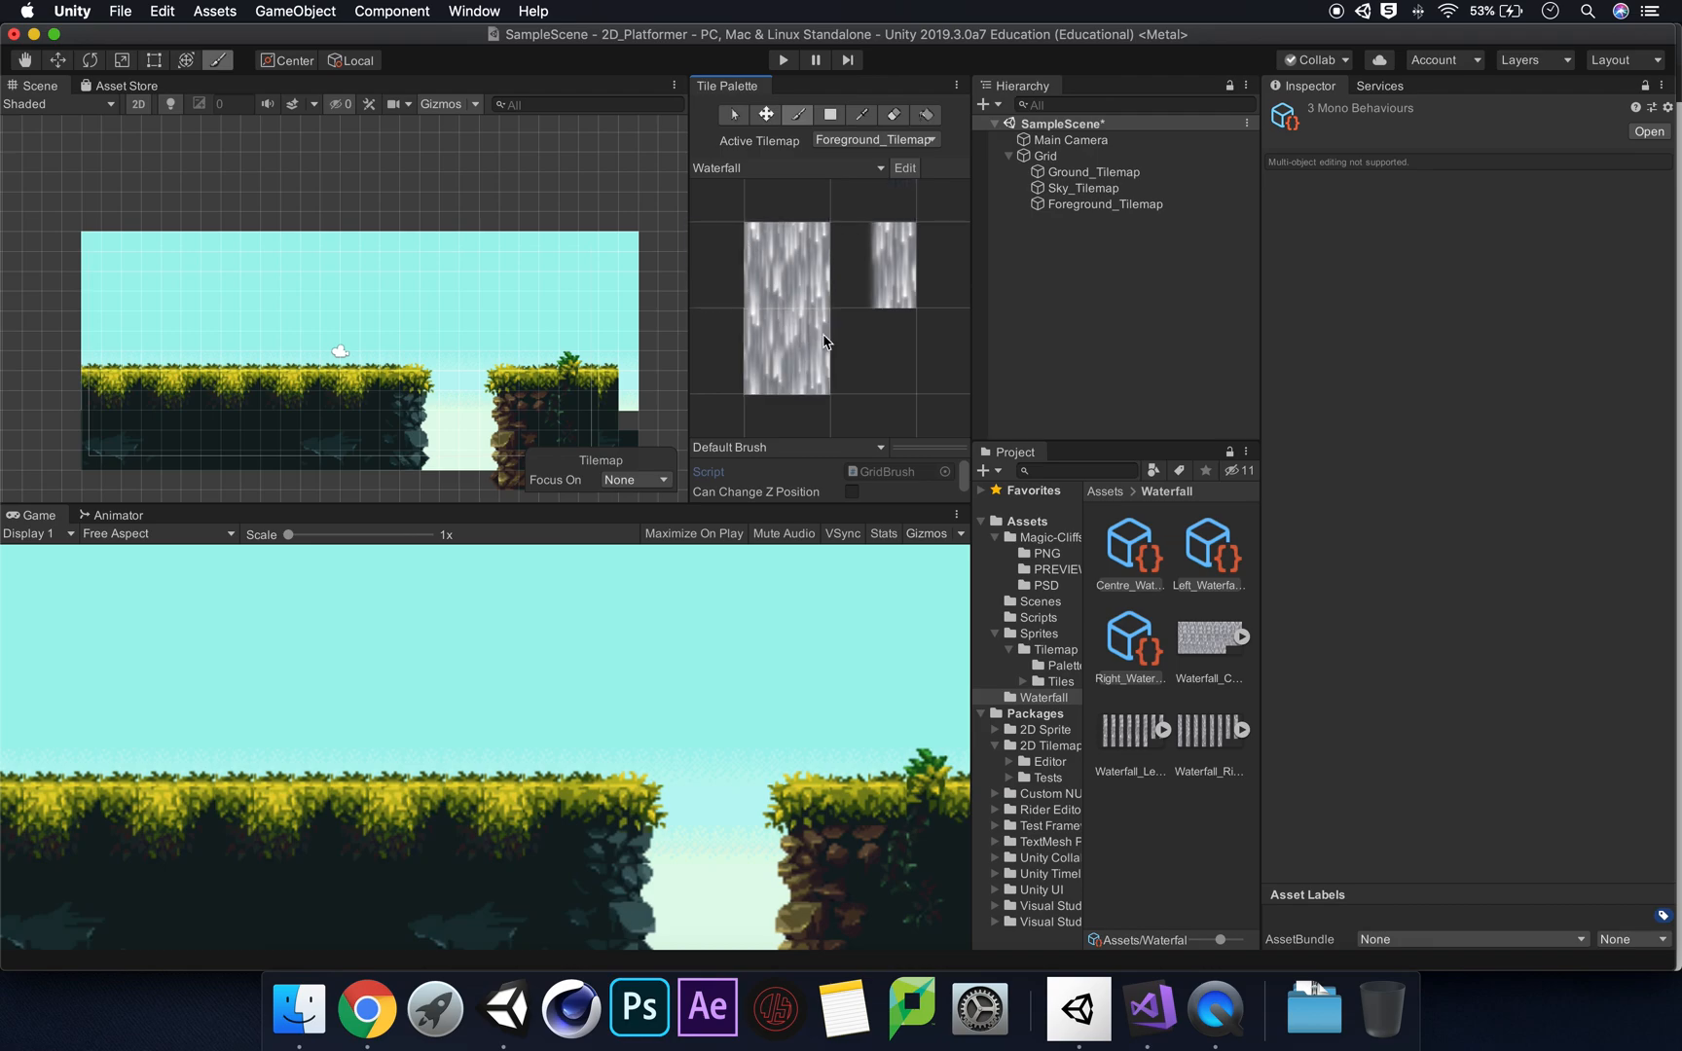
click(876, 342)
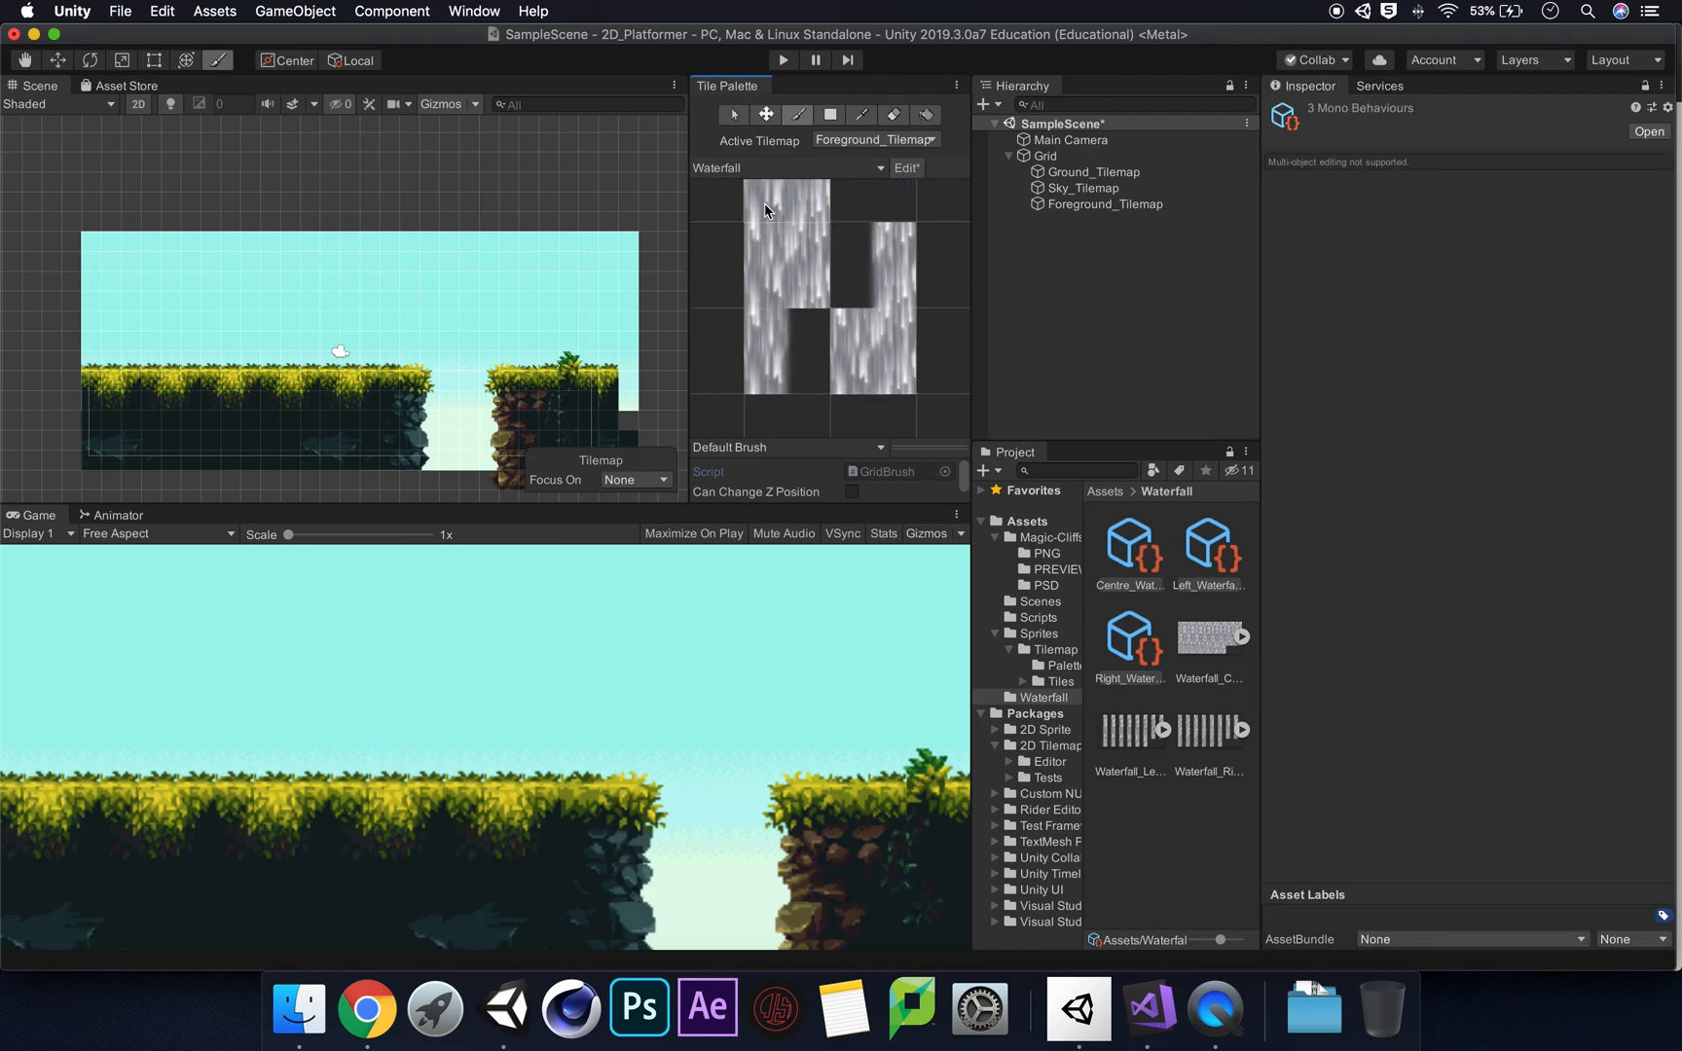
click(766, 114)
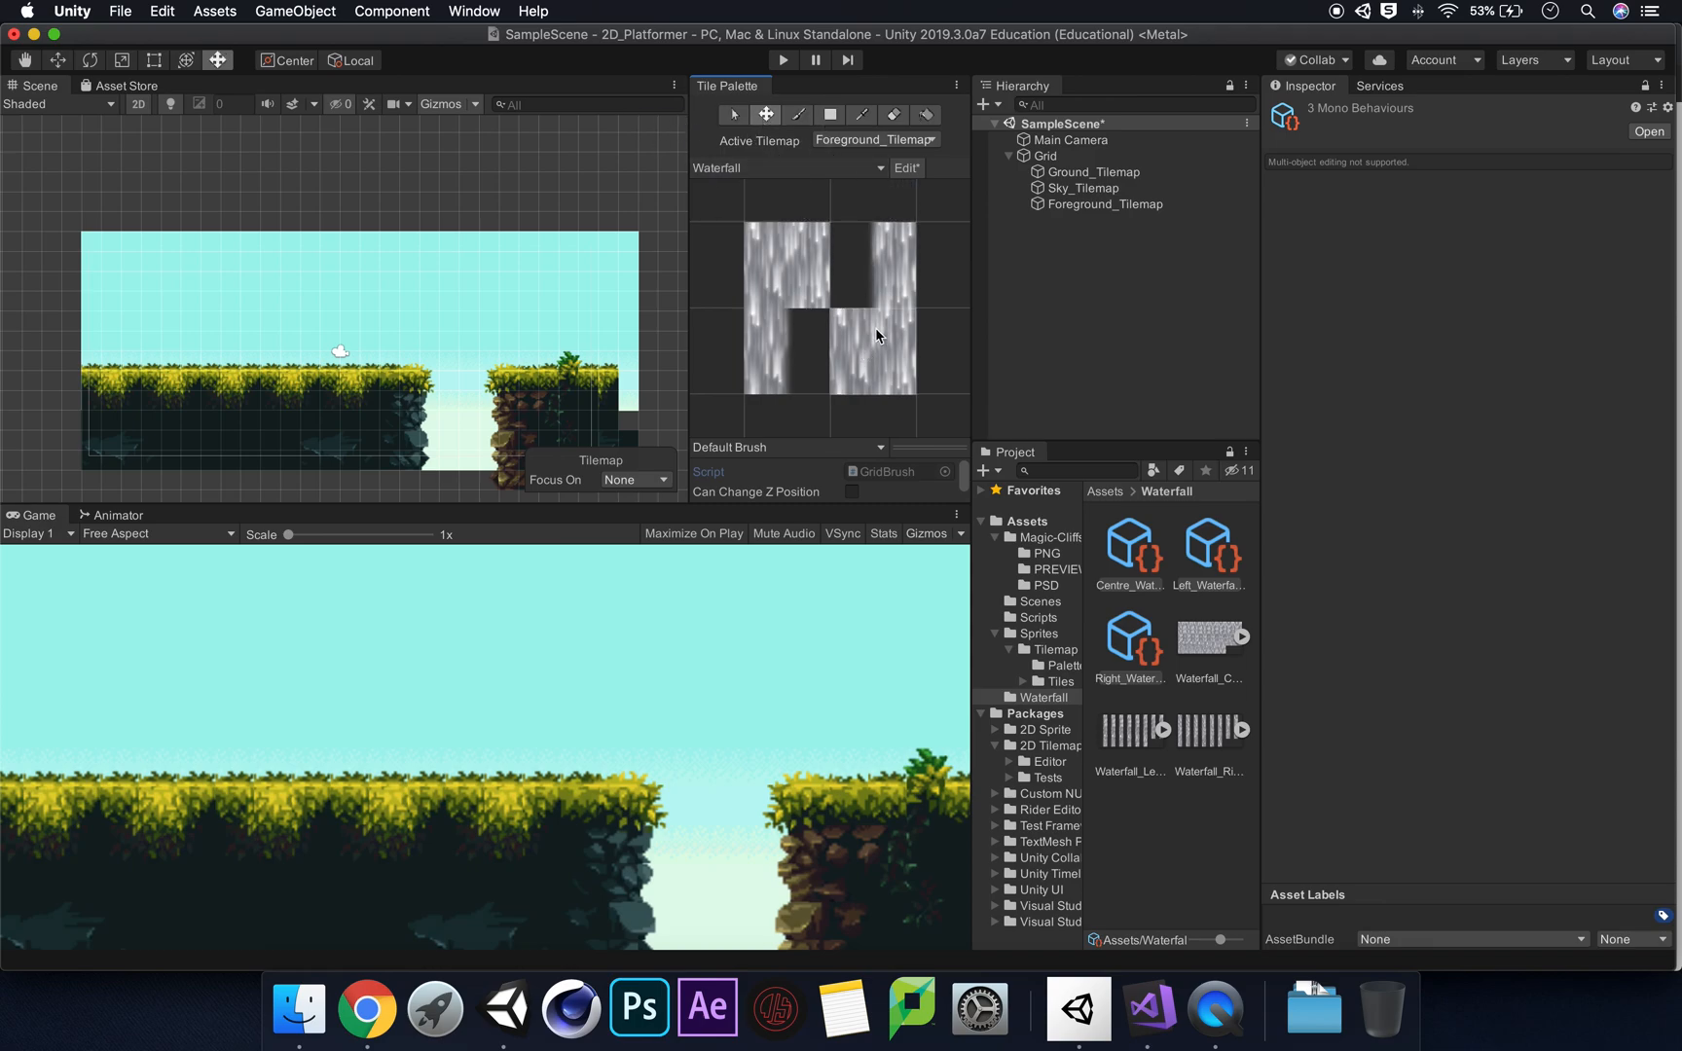
click(893, 114)
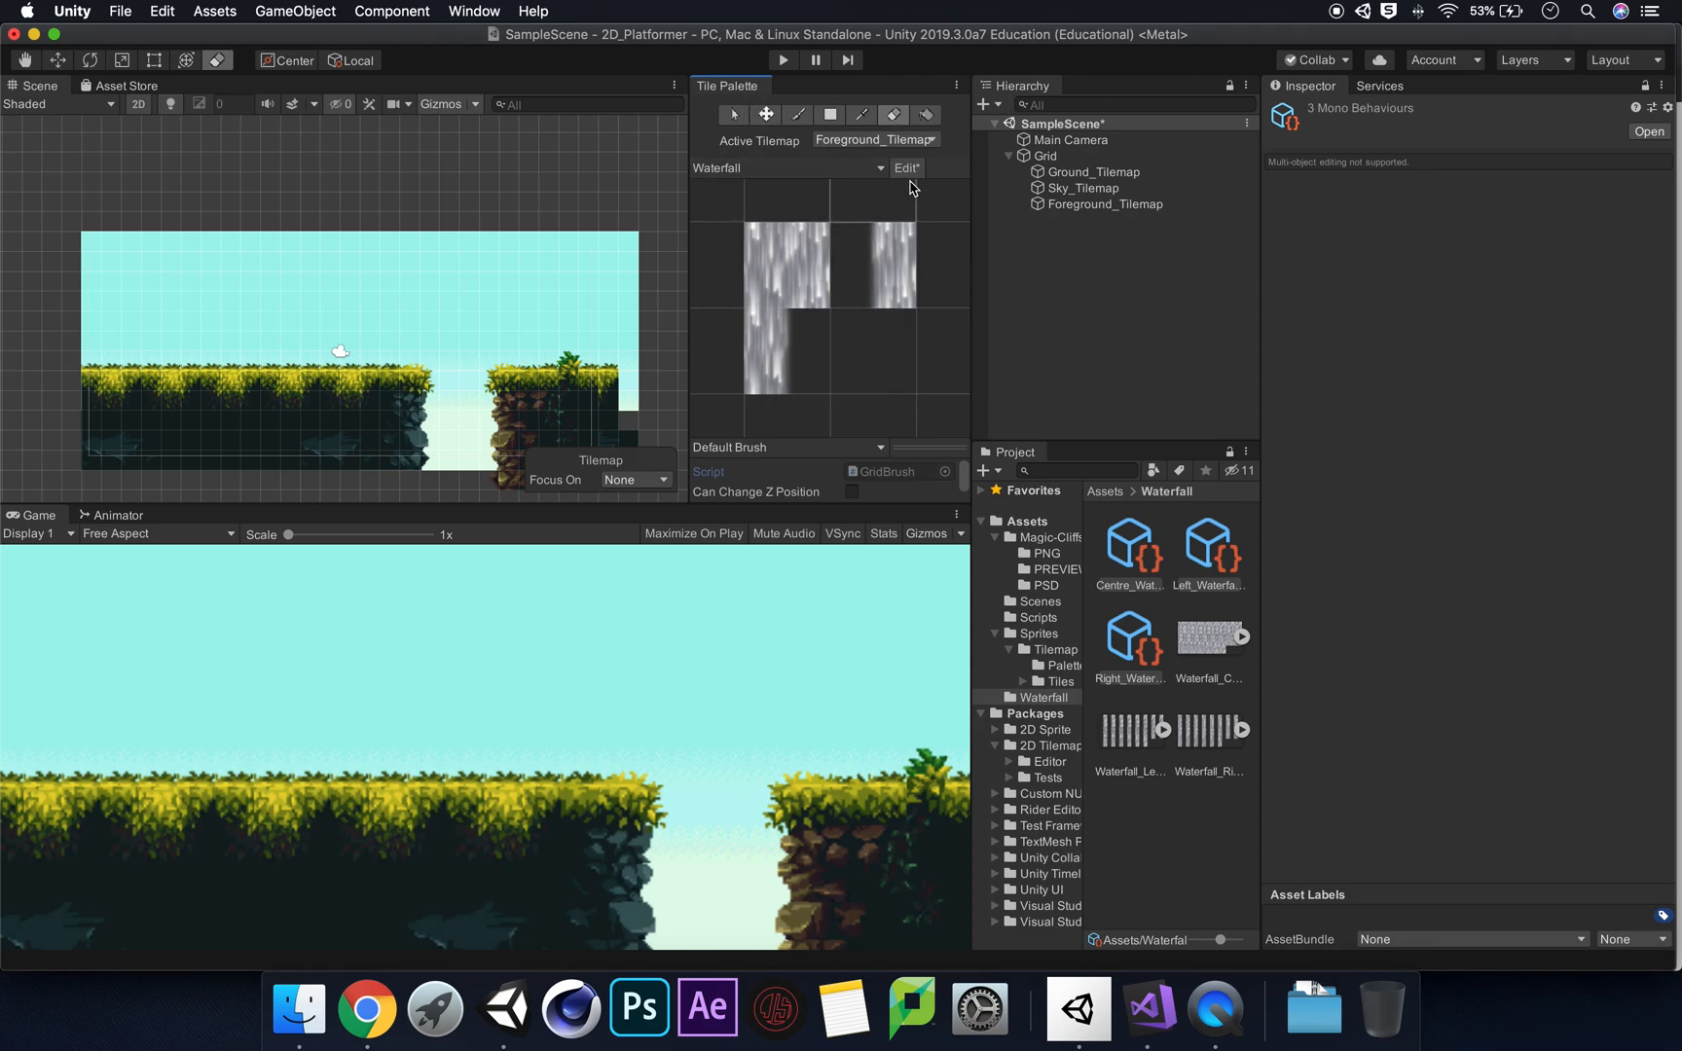
Step: Try to move the left waterfall tile beside the centre tile, undo the accidental erasures and finish editing the Waterfall palette
click(896, 268)
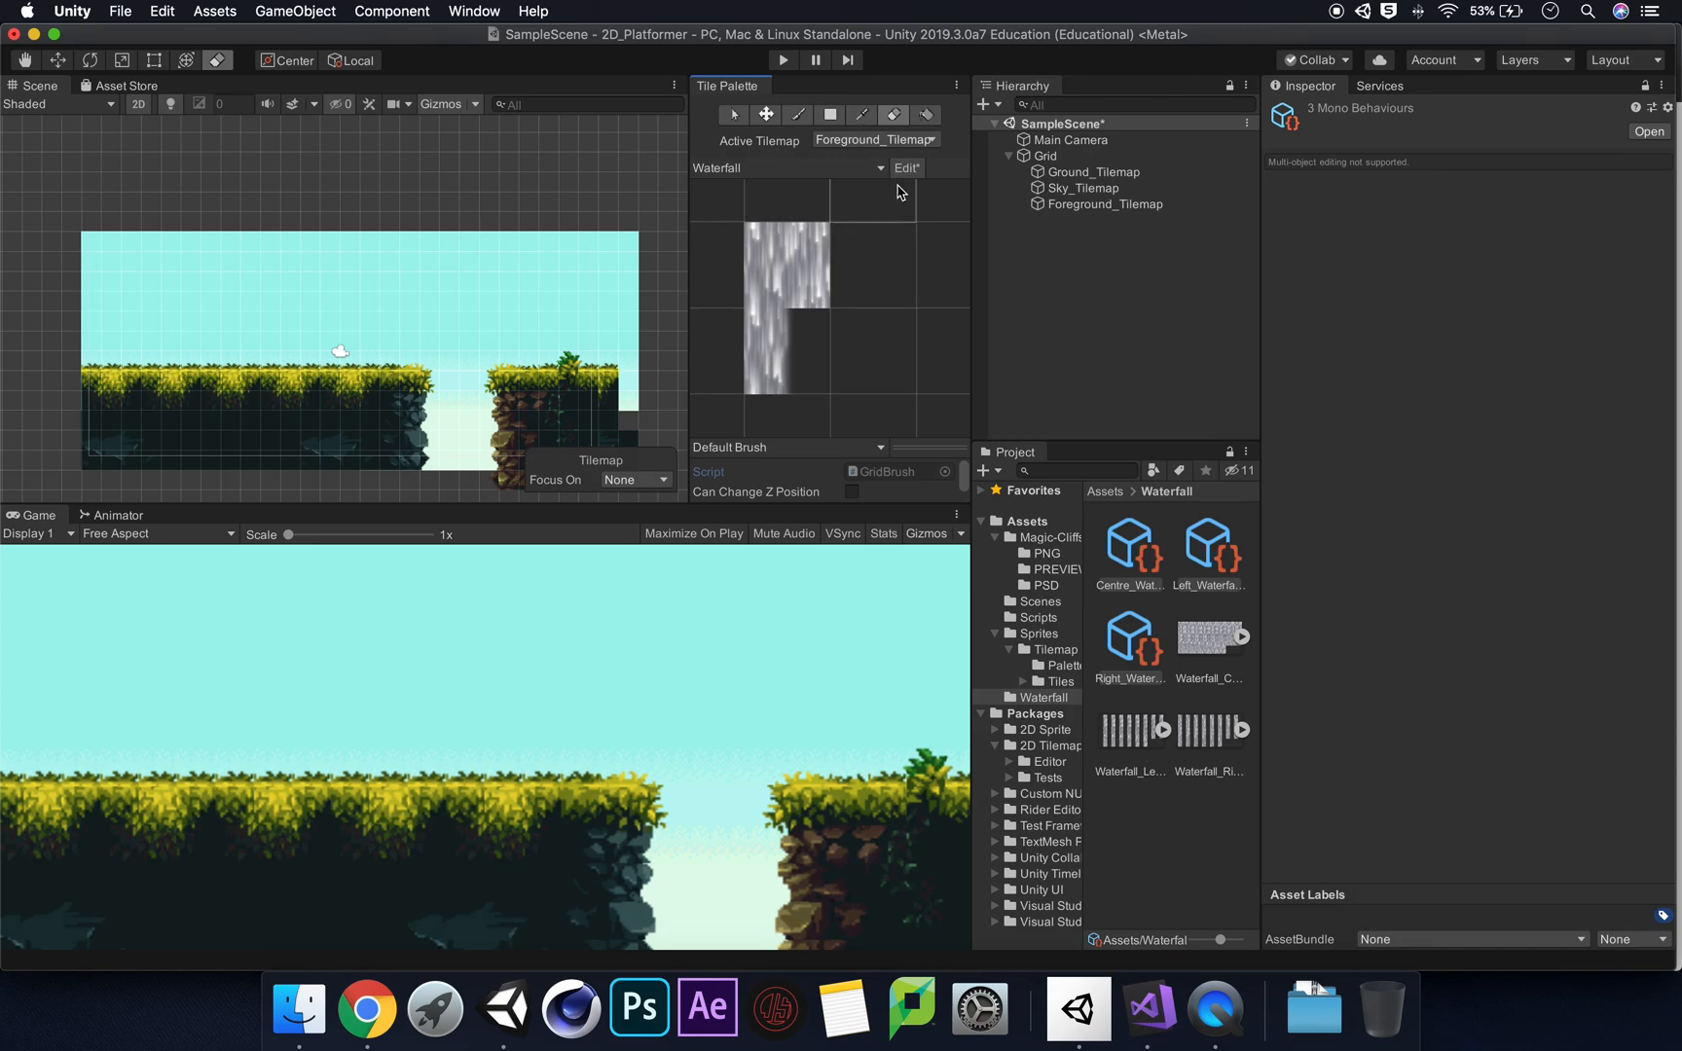
key(super+z)
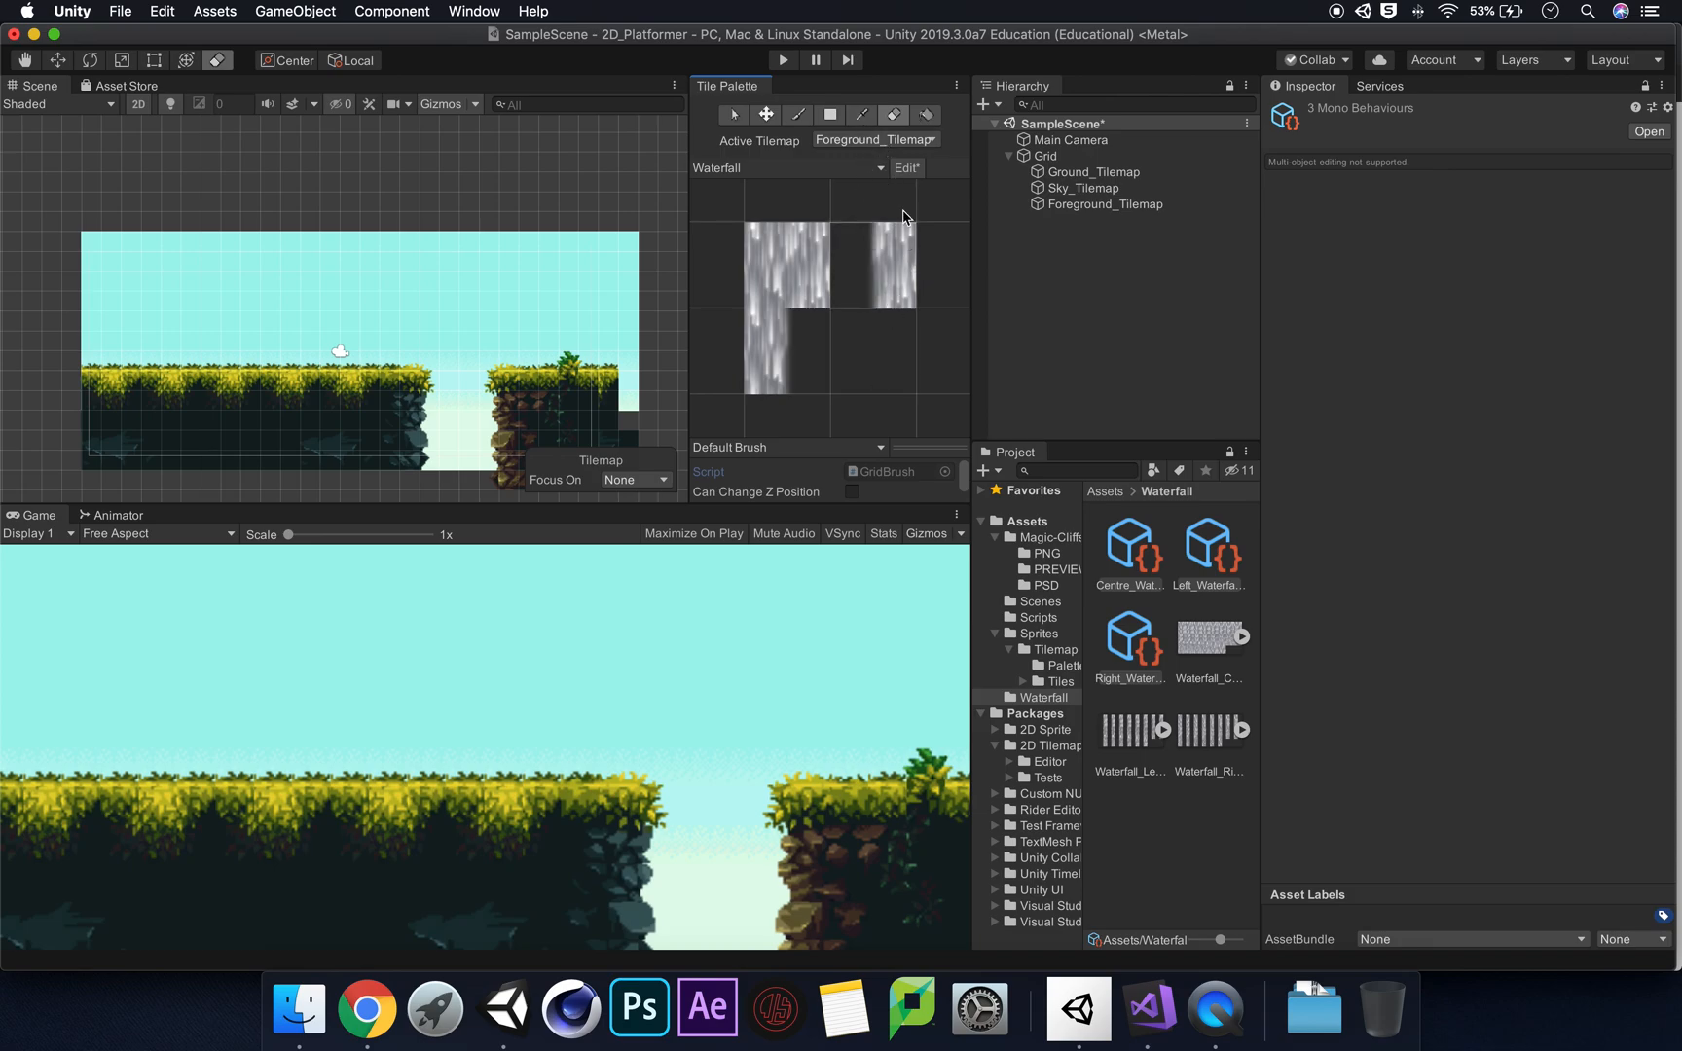
click(767, 115)
key(d)
drag(905, 259, 815, 263)
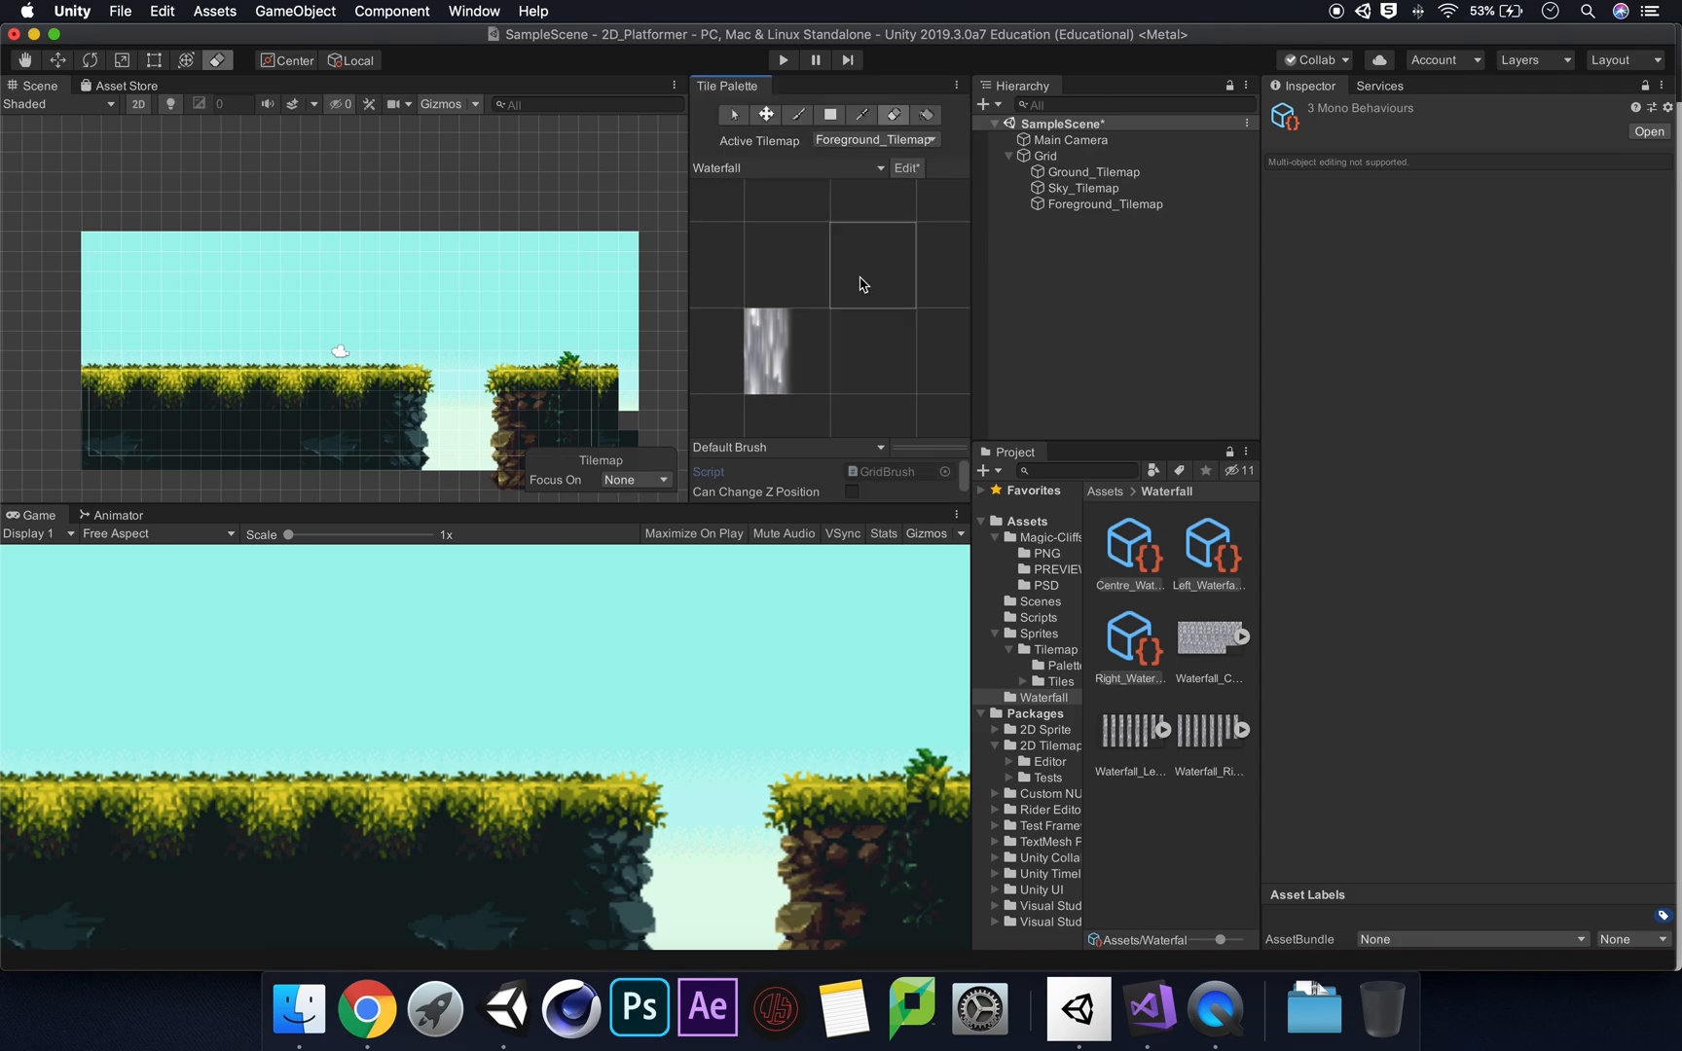
key(super+z)
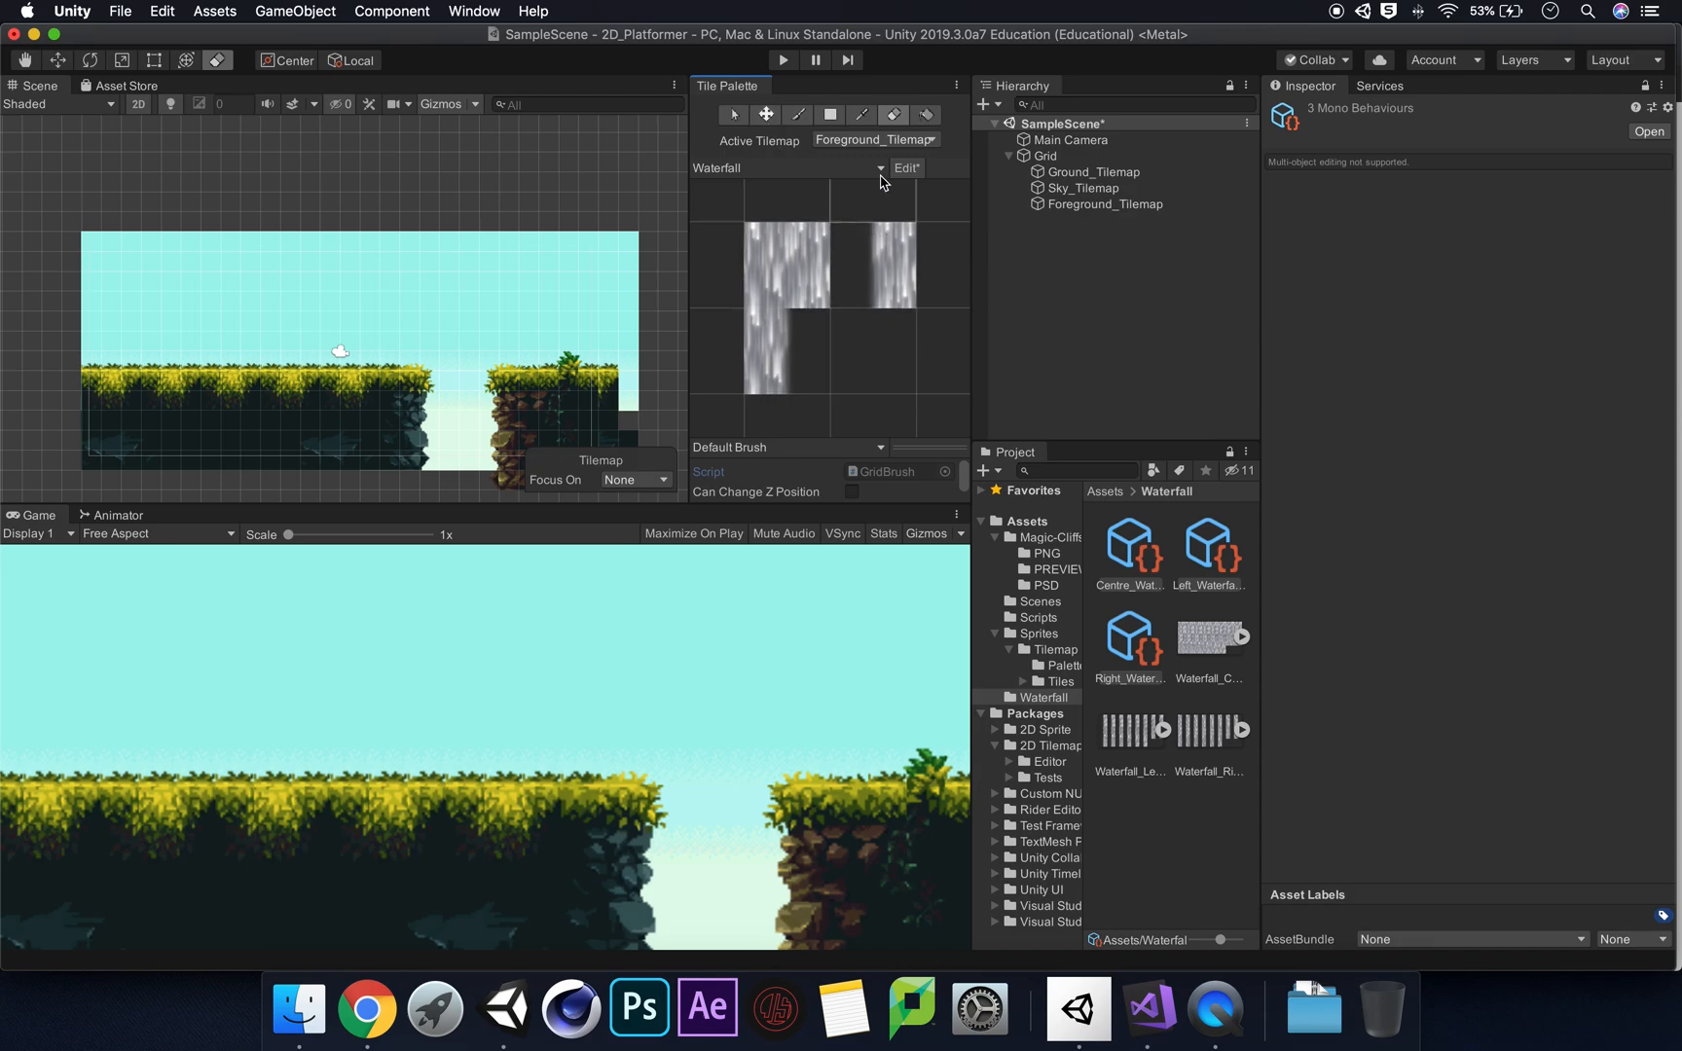
click(766, 114)
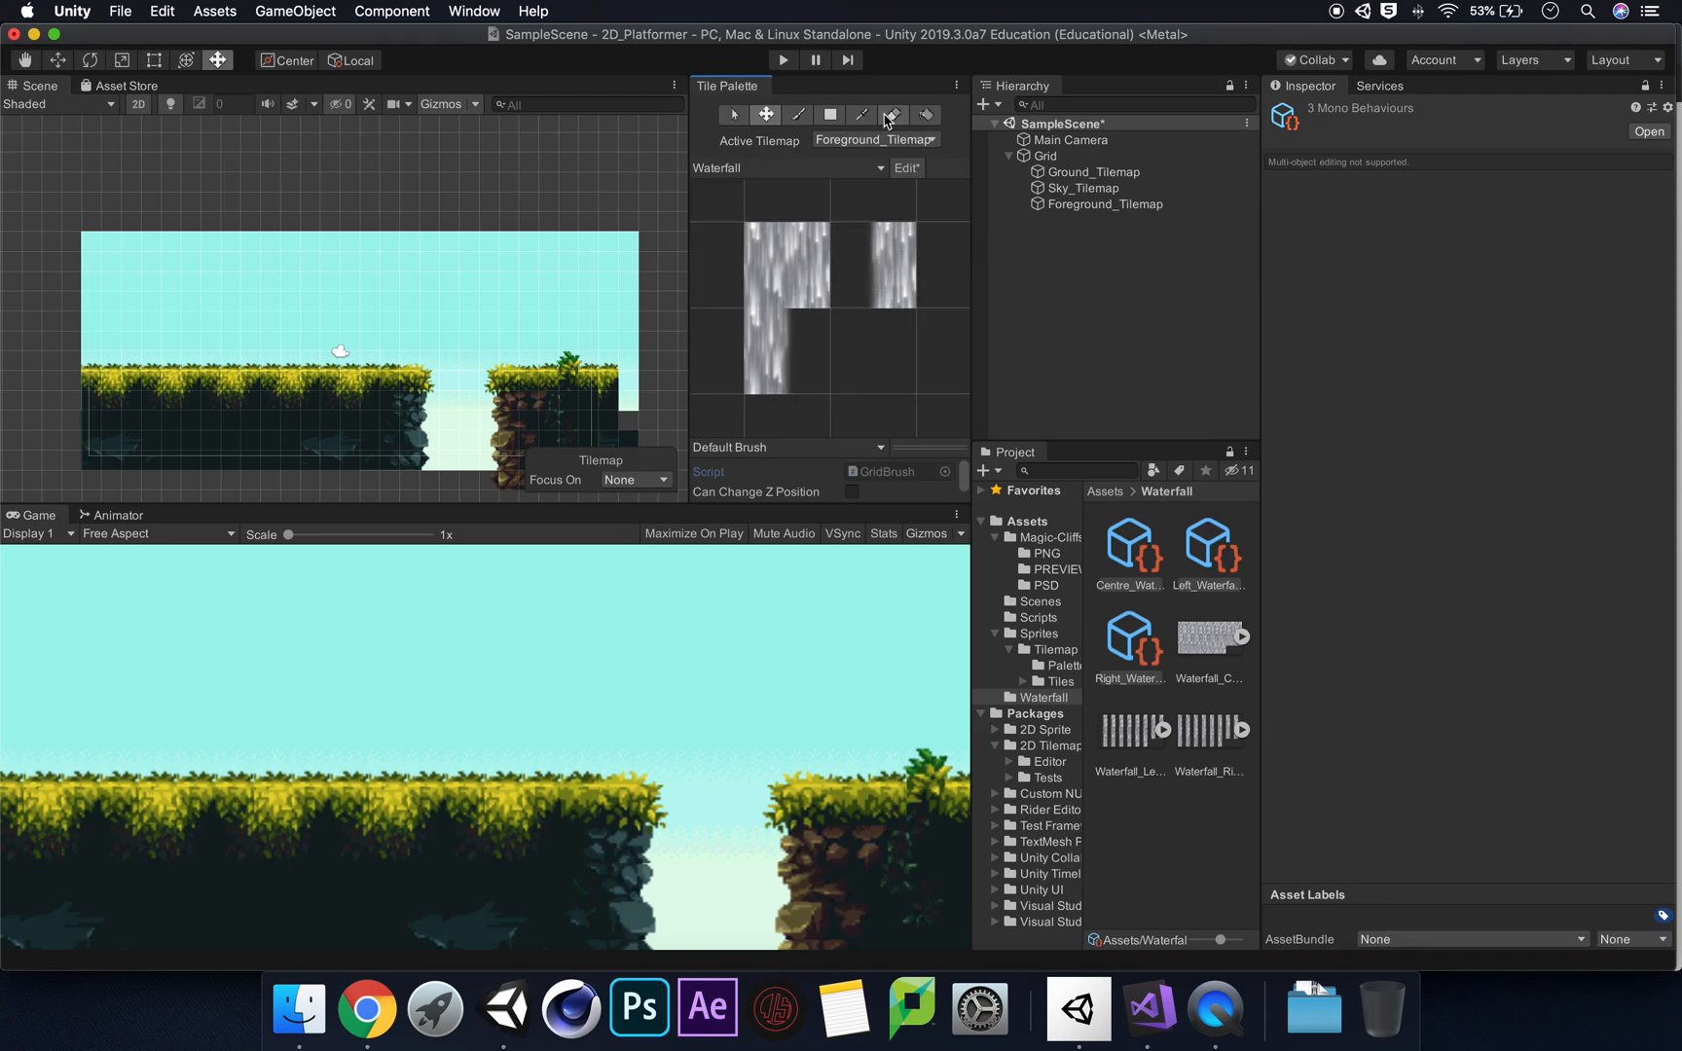
click(798, 114)
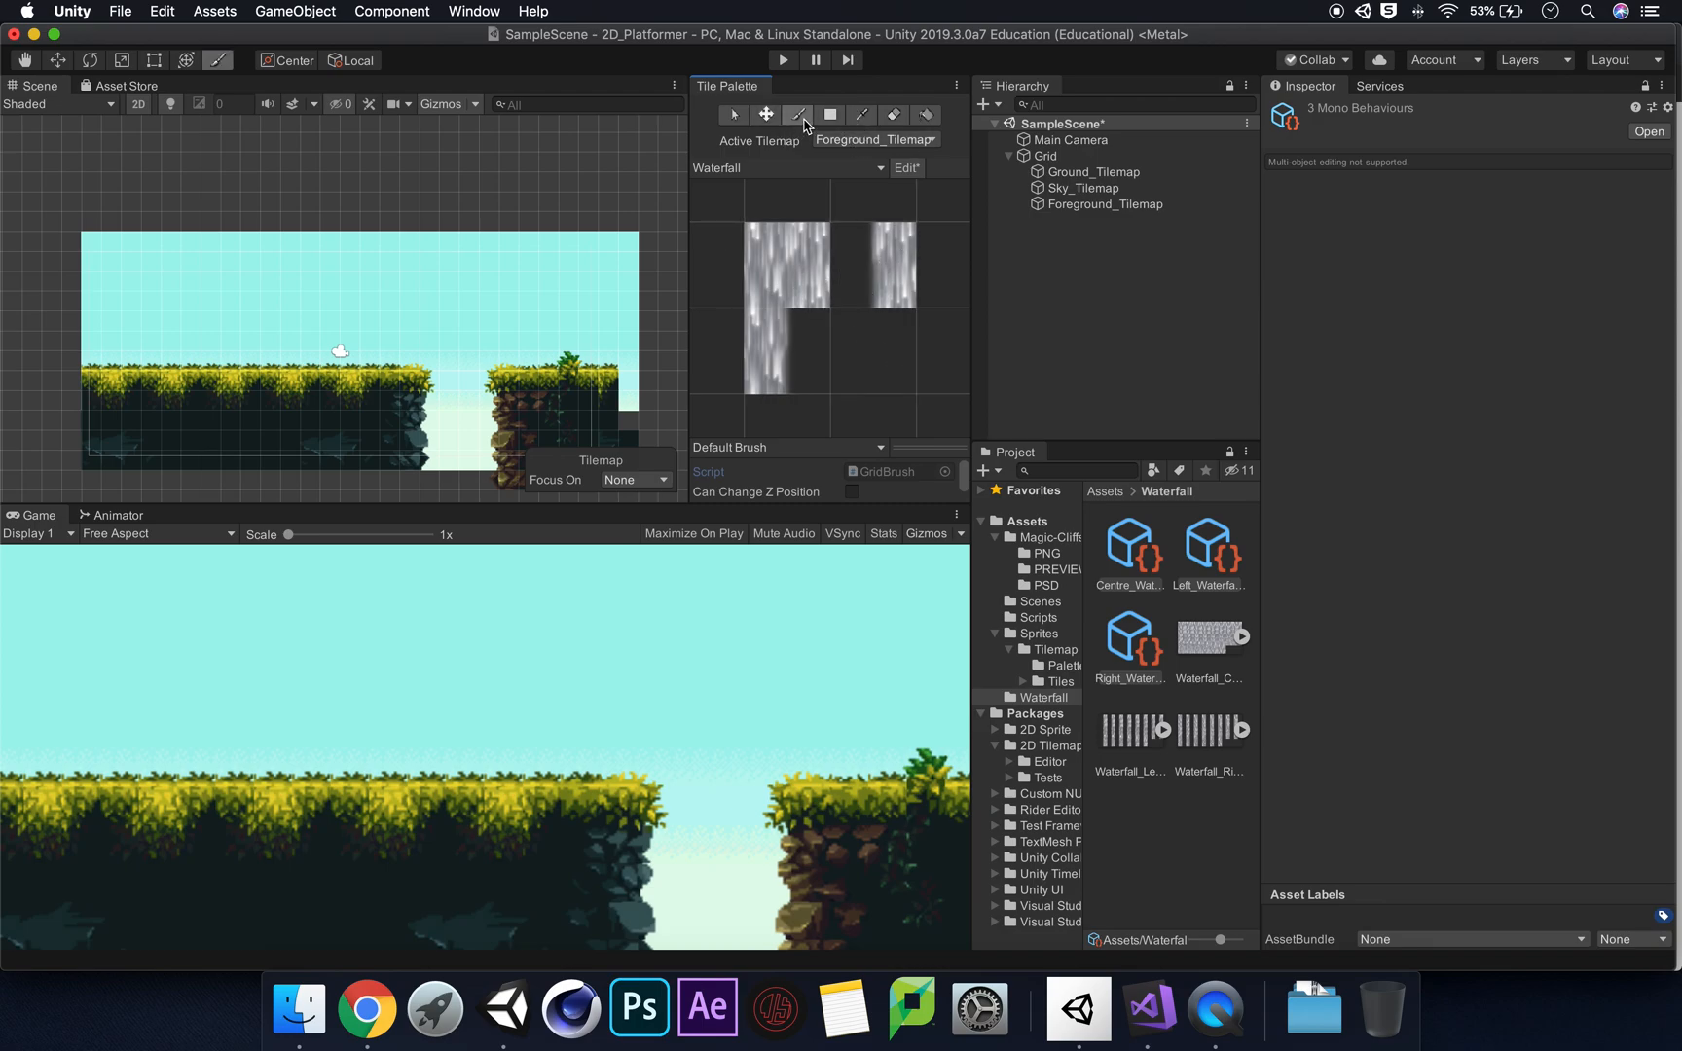
click(896, 174)
Step: Widen the Scene view and Tile Palette and narrow the Inspector to make more room for painting
click(451, 387)
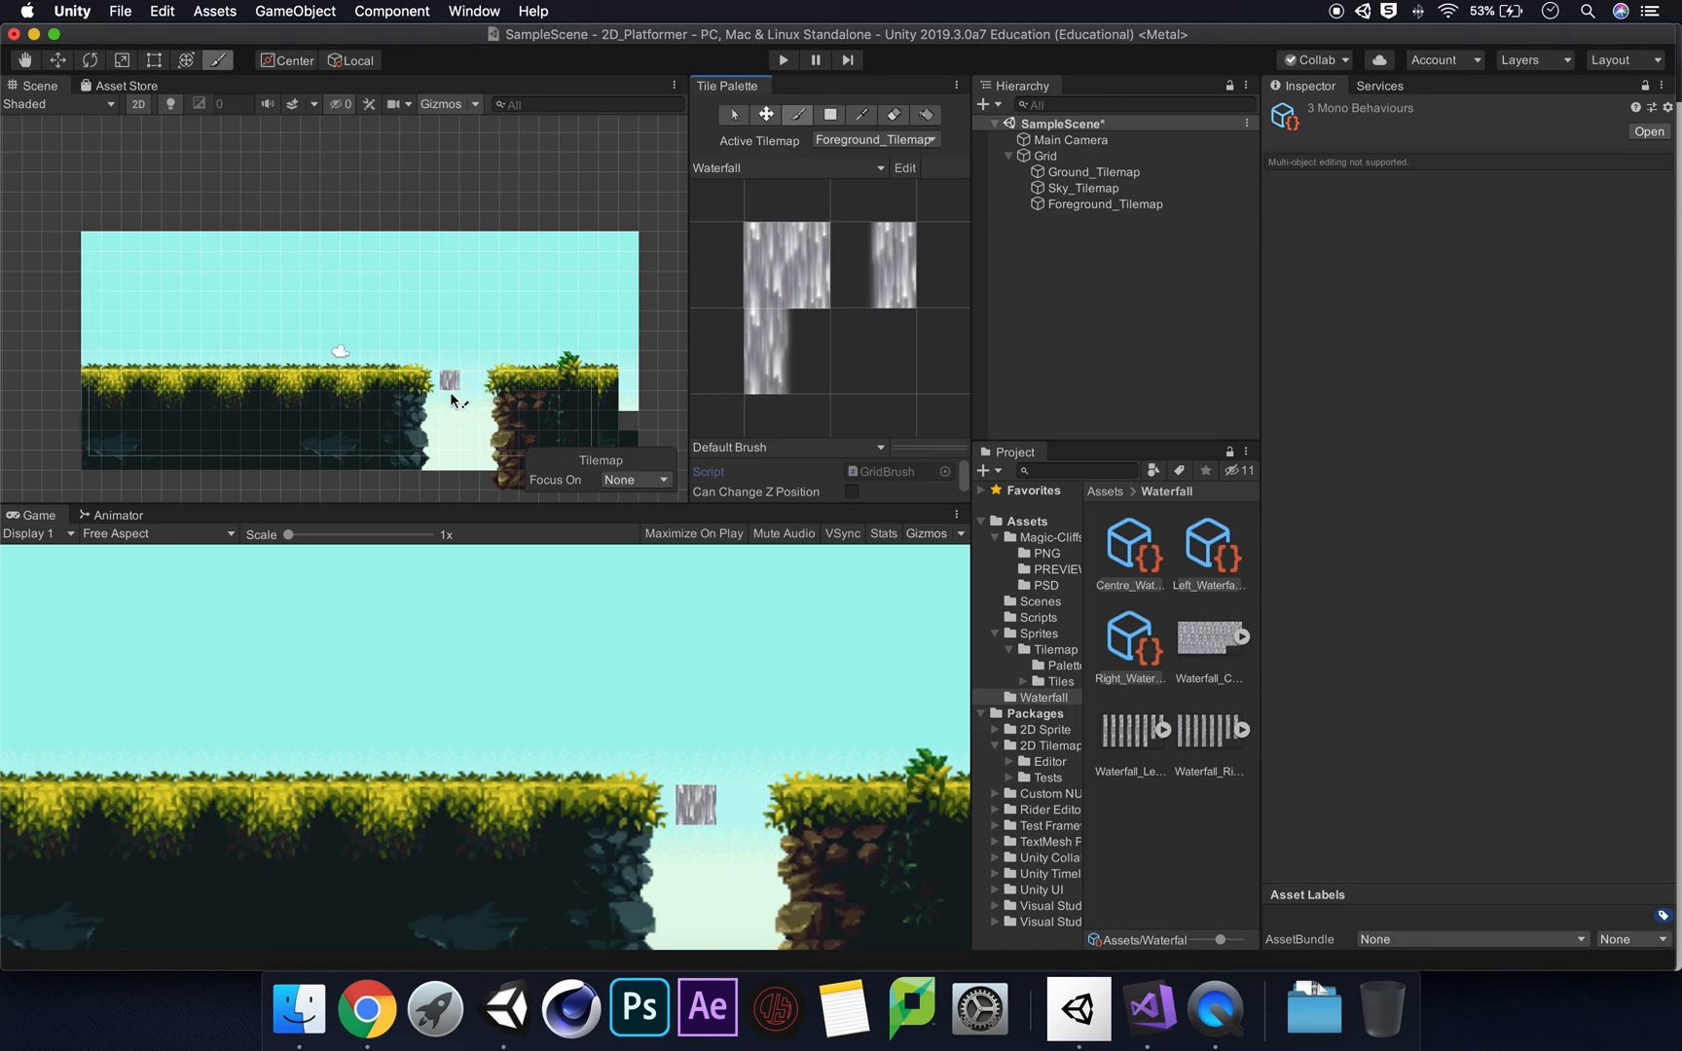
scroll(453, 366, down, 2)
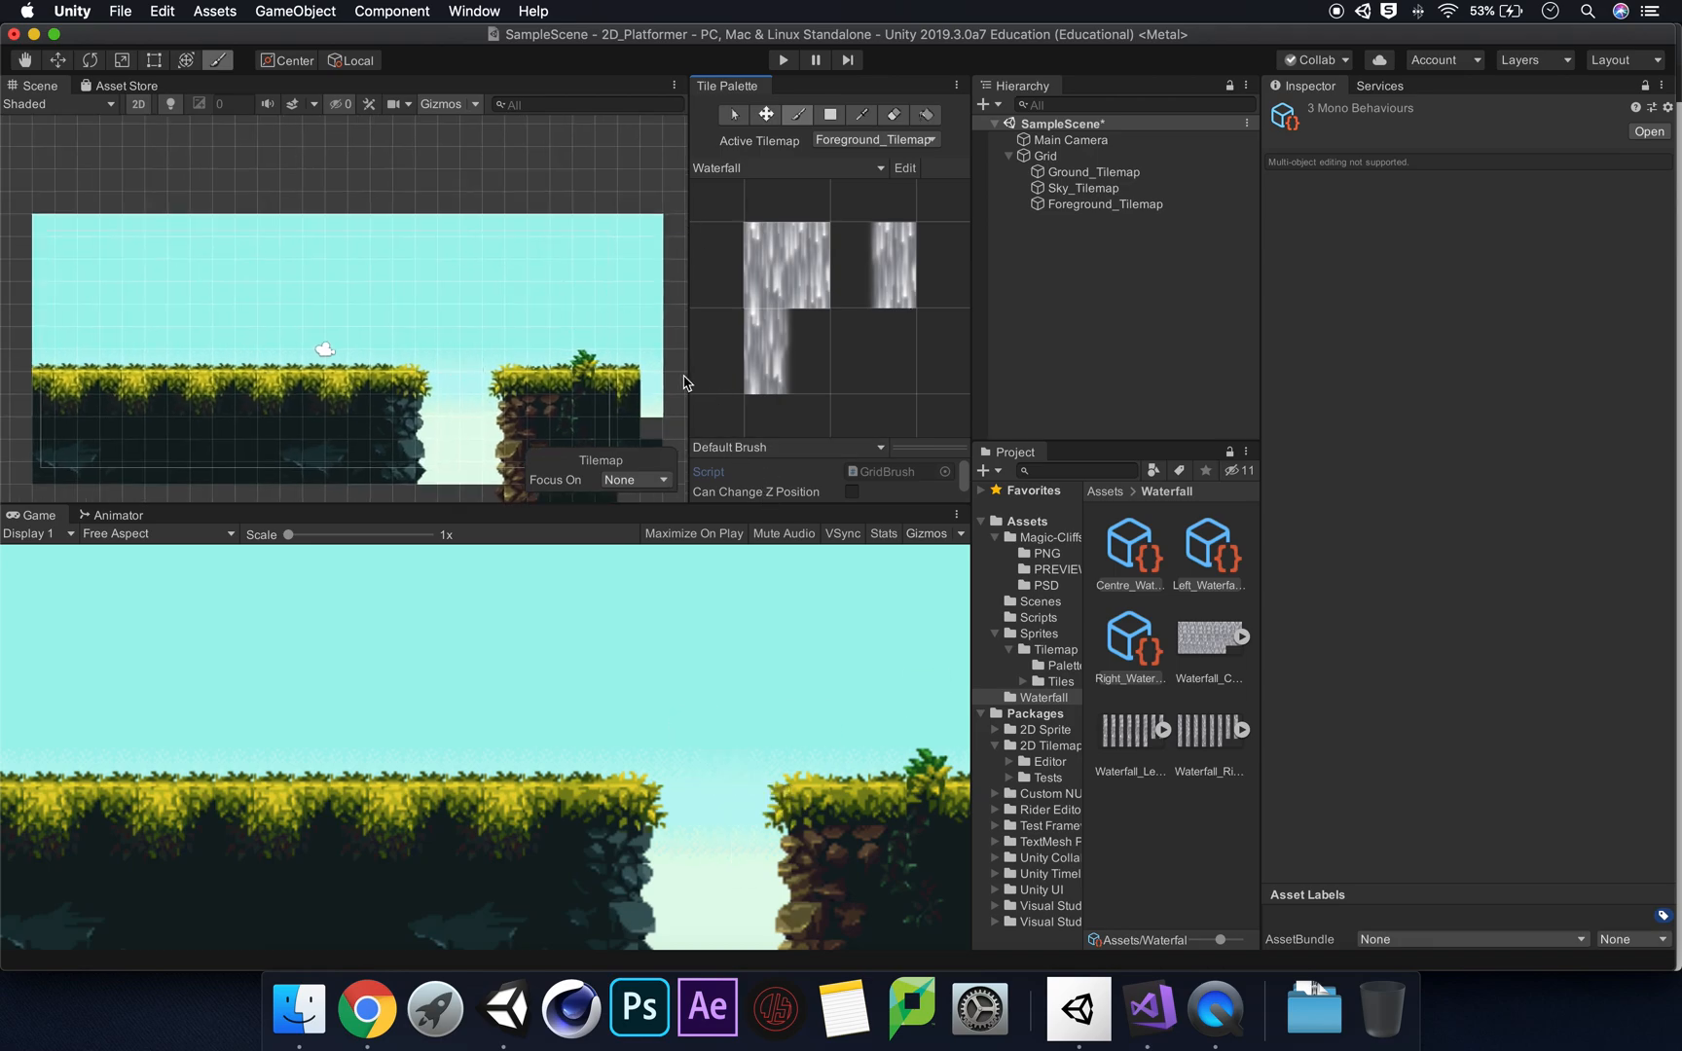
drag(688, 380, 721, 374)
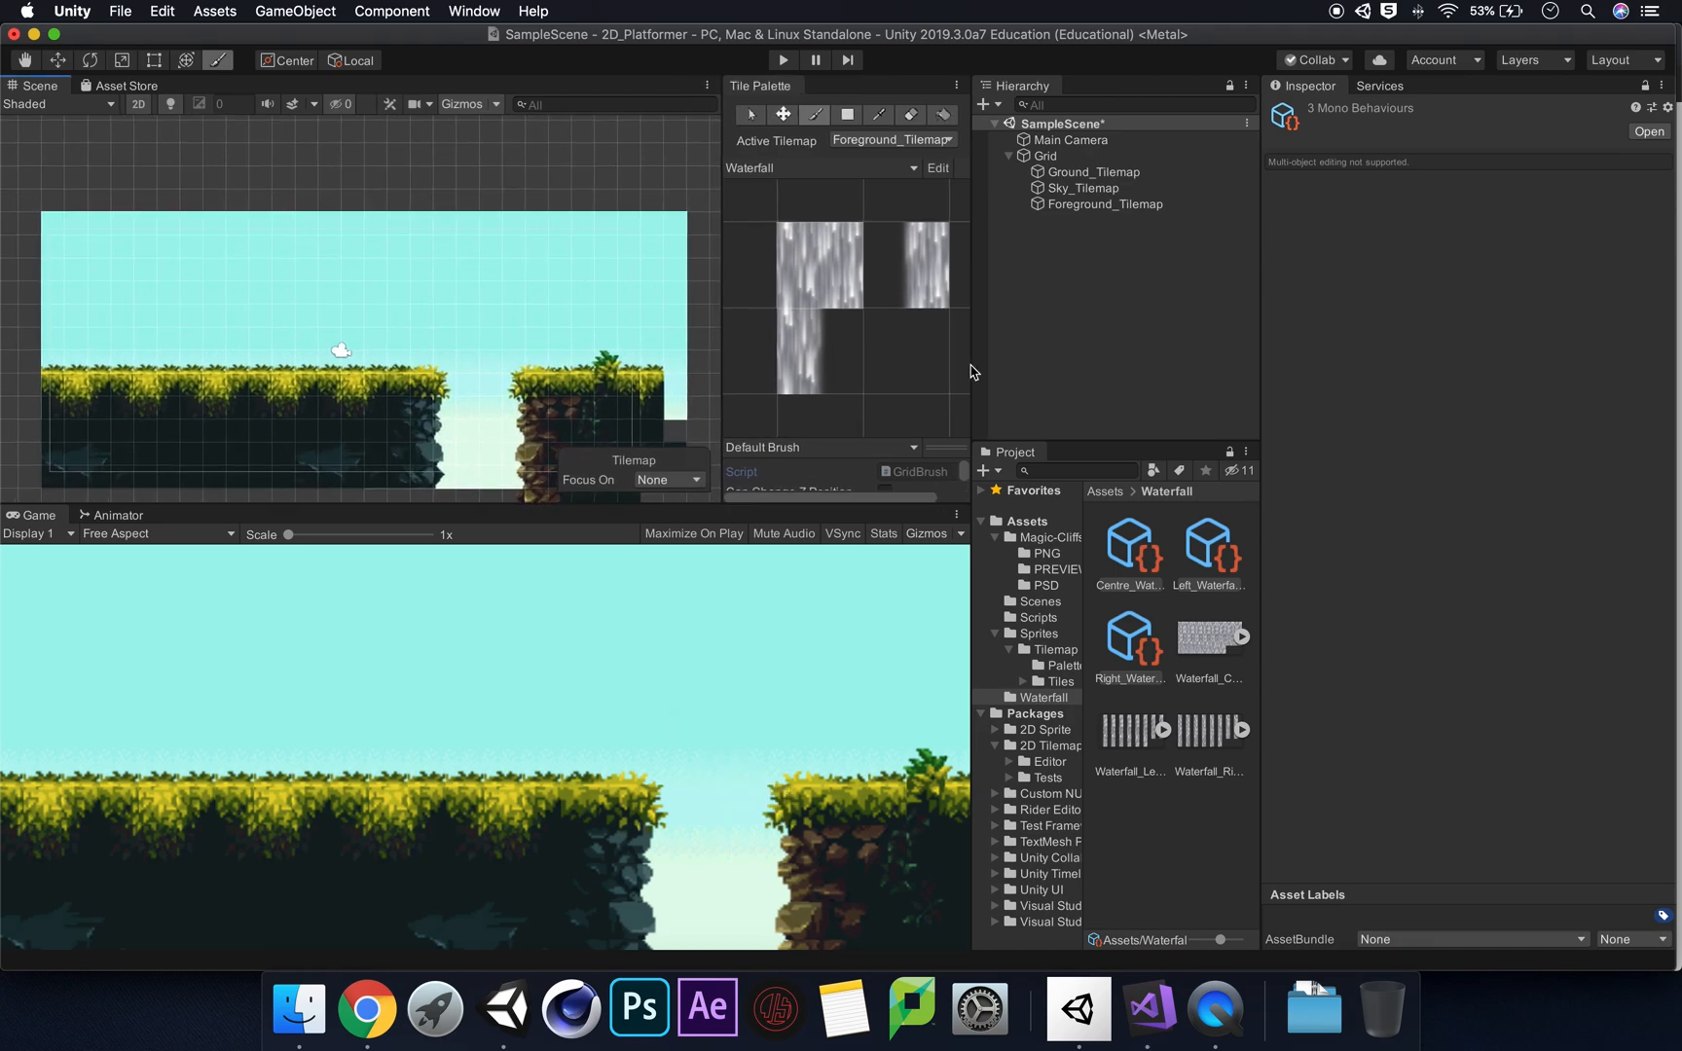
drag(968, 372, 1029, 360)
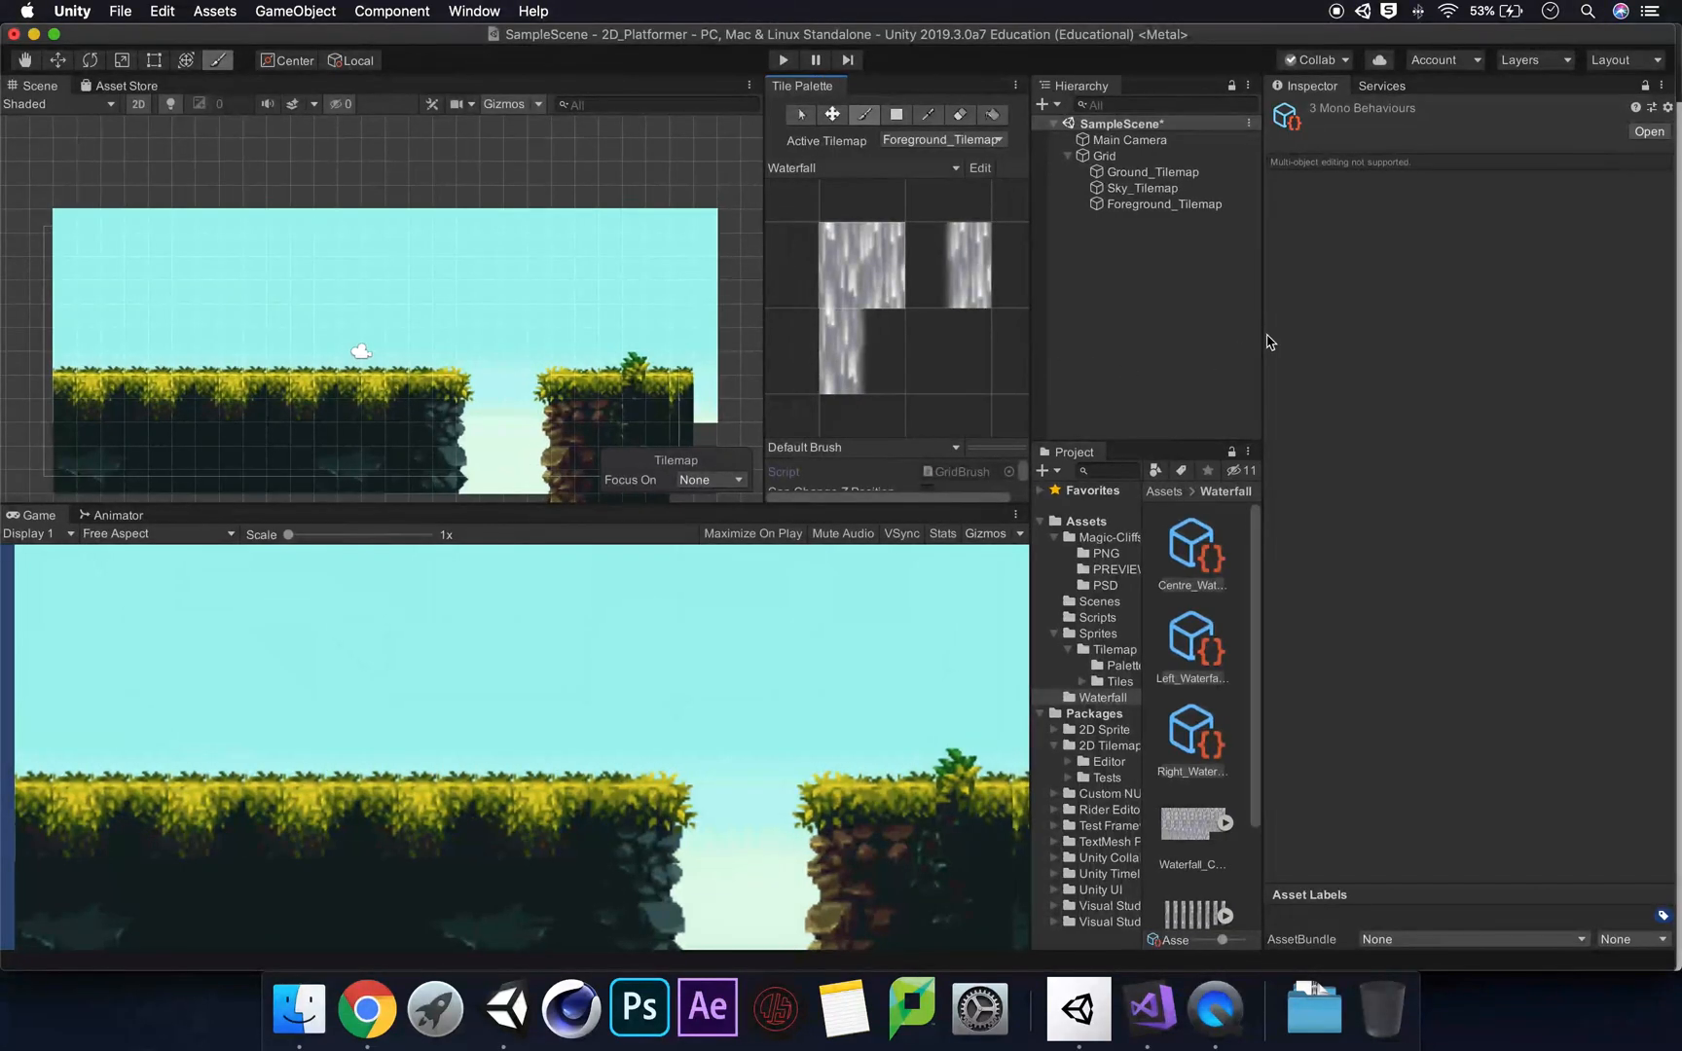
drag(1265, 343, 1361, 341)
drag(1032, 352, 1212, 352)
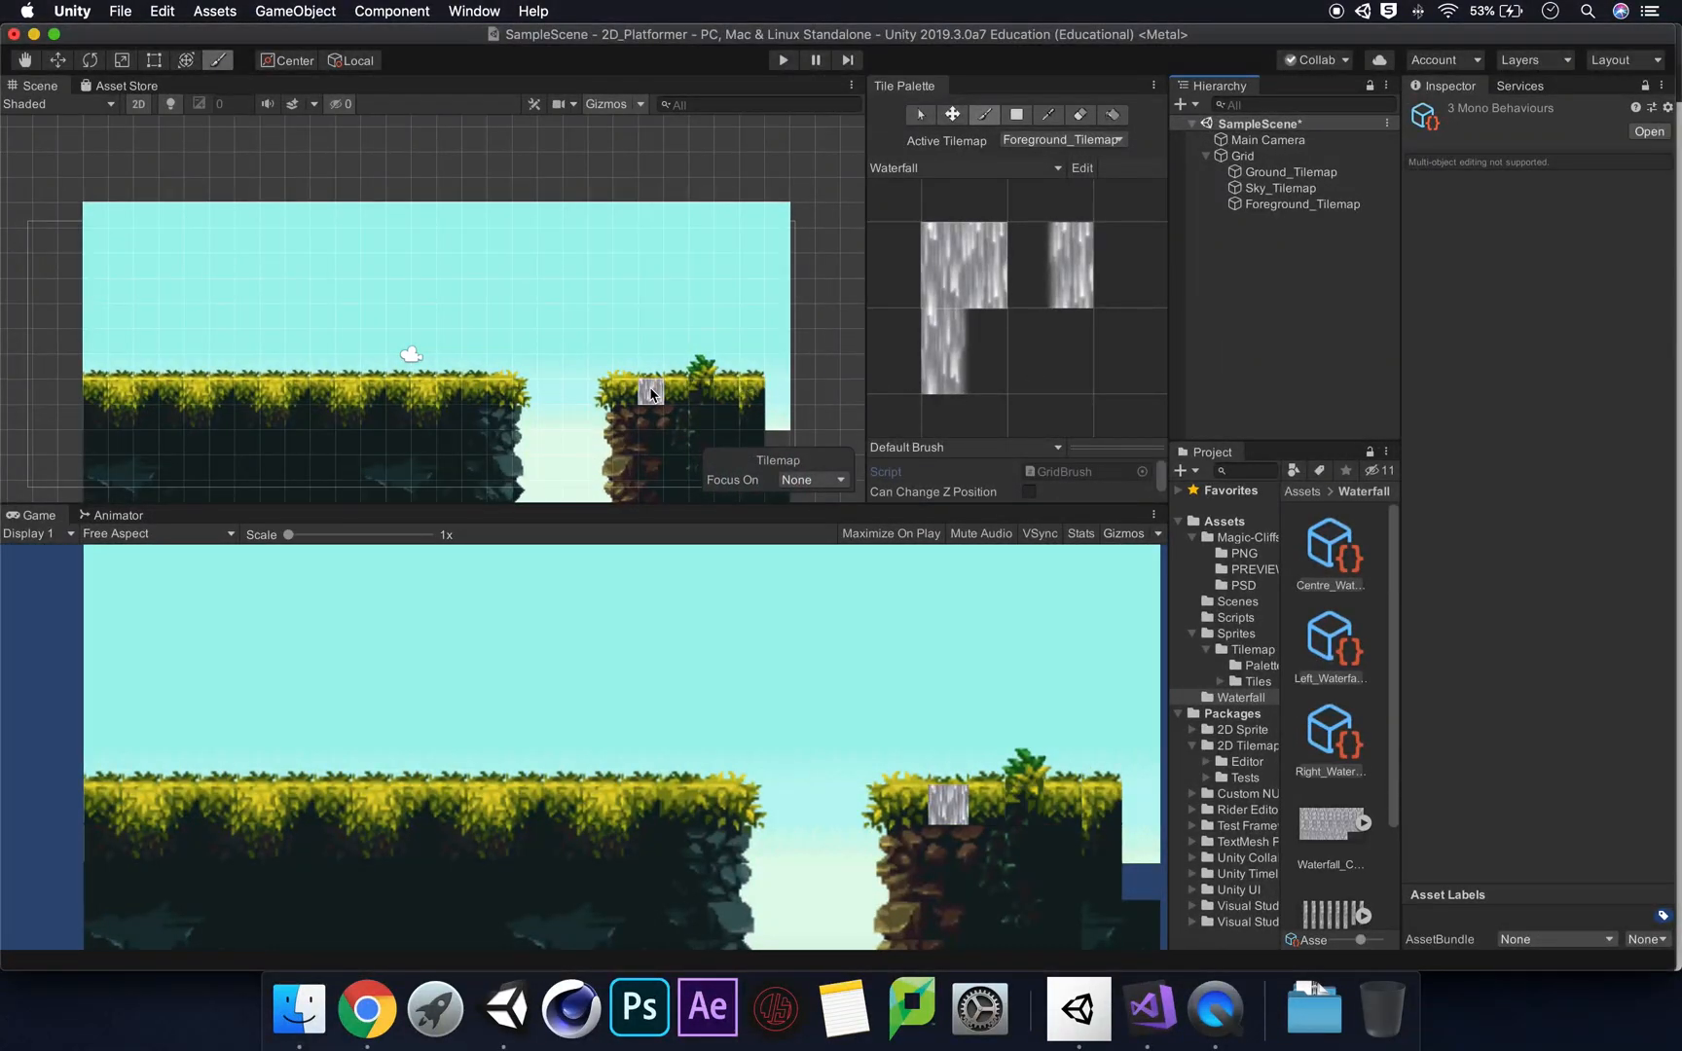
Step: Paint a two-tile-wide column of centre waterfall tiles from the top of the sky down through the gap between the cliffs
scroll(650, 393, up, 3)
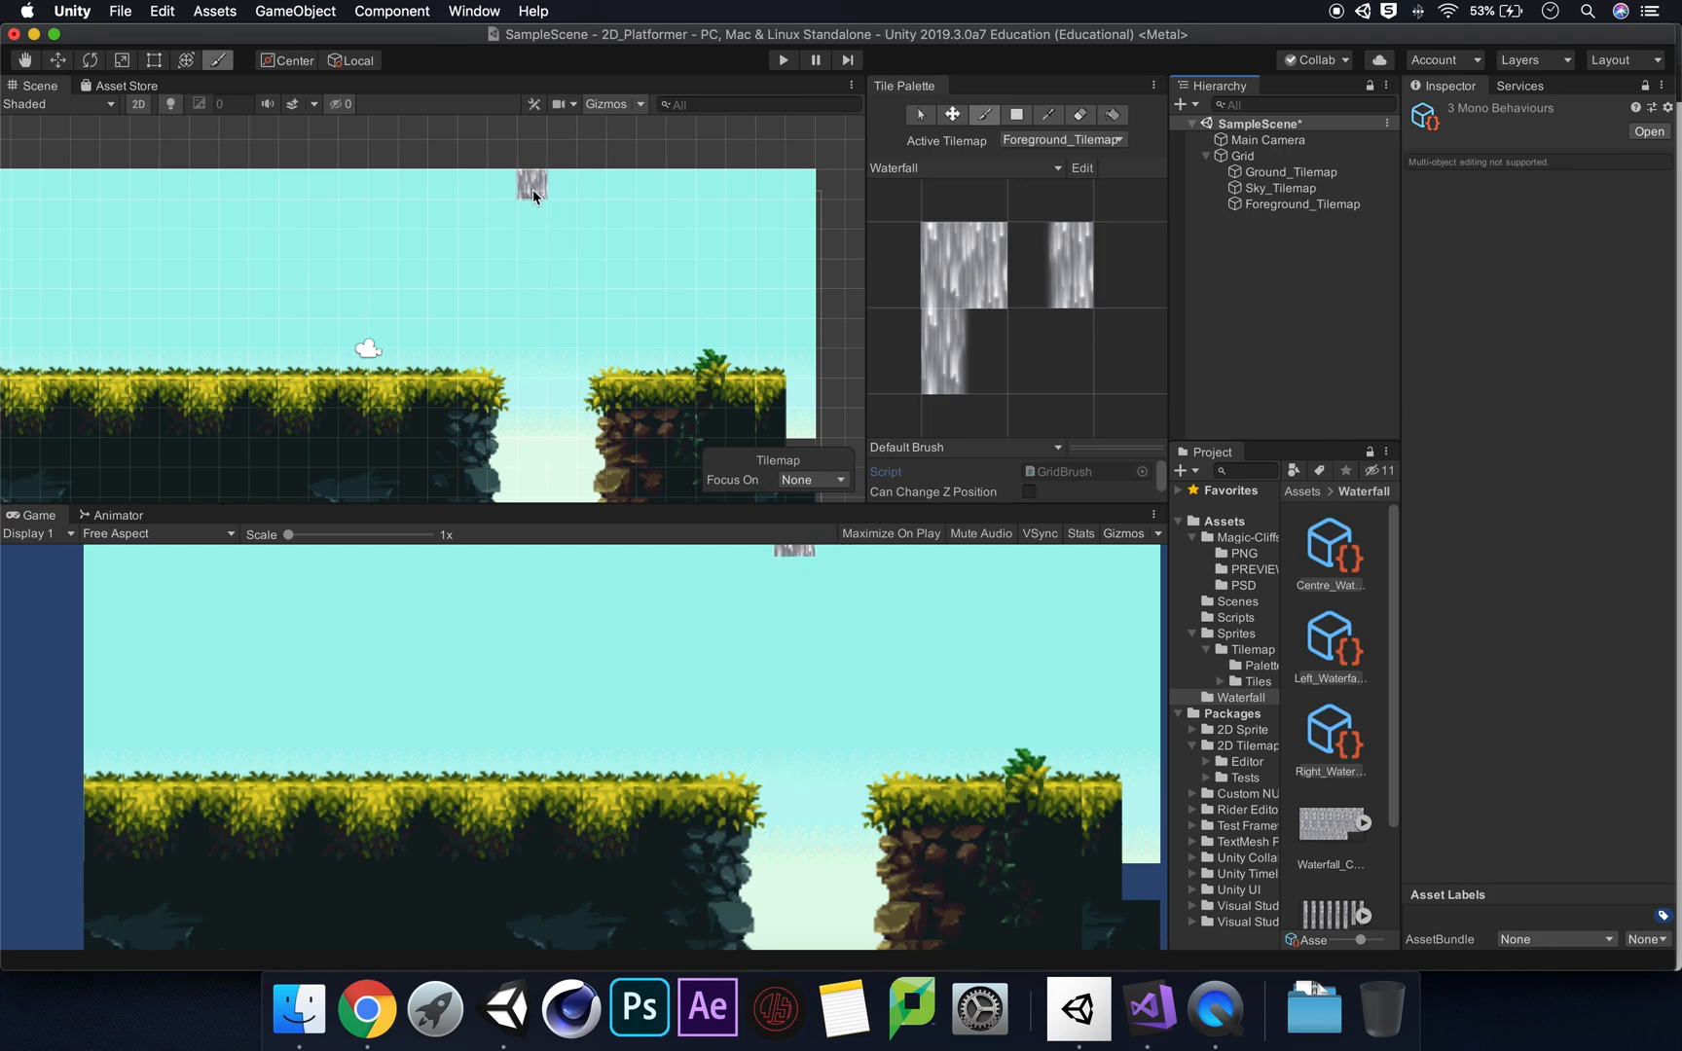
click(532, 189)
click(543, 213)
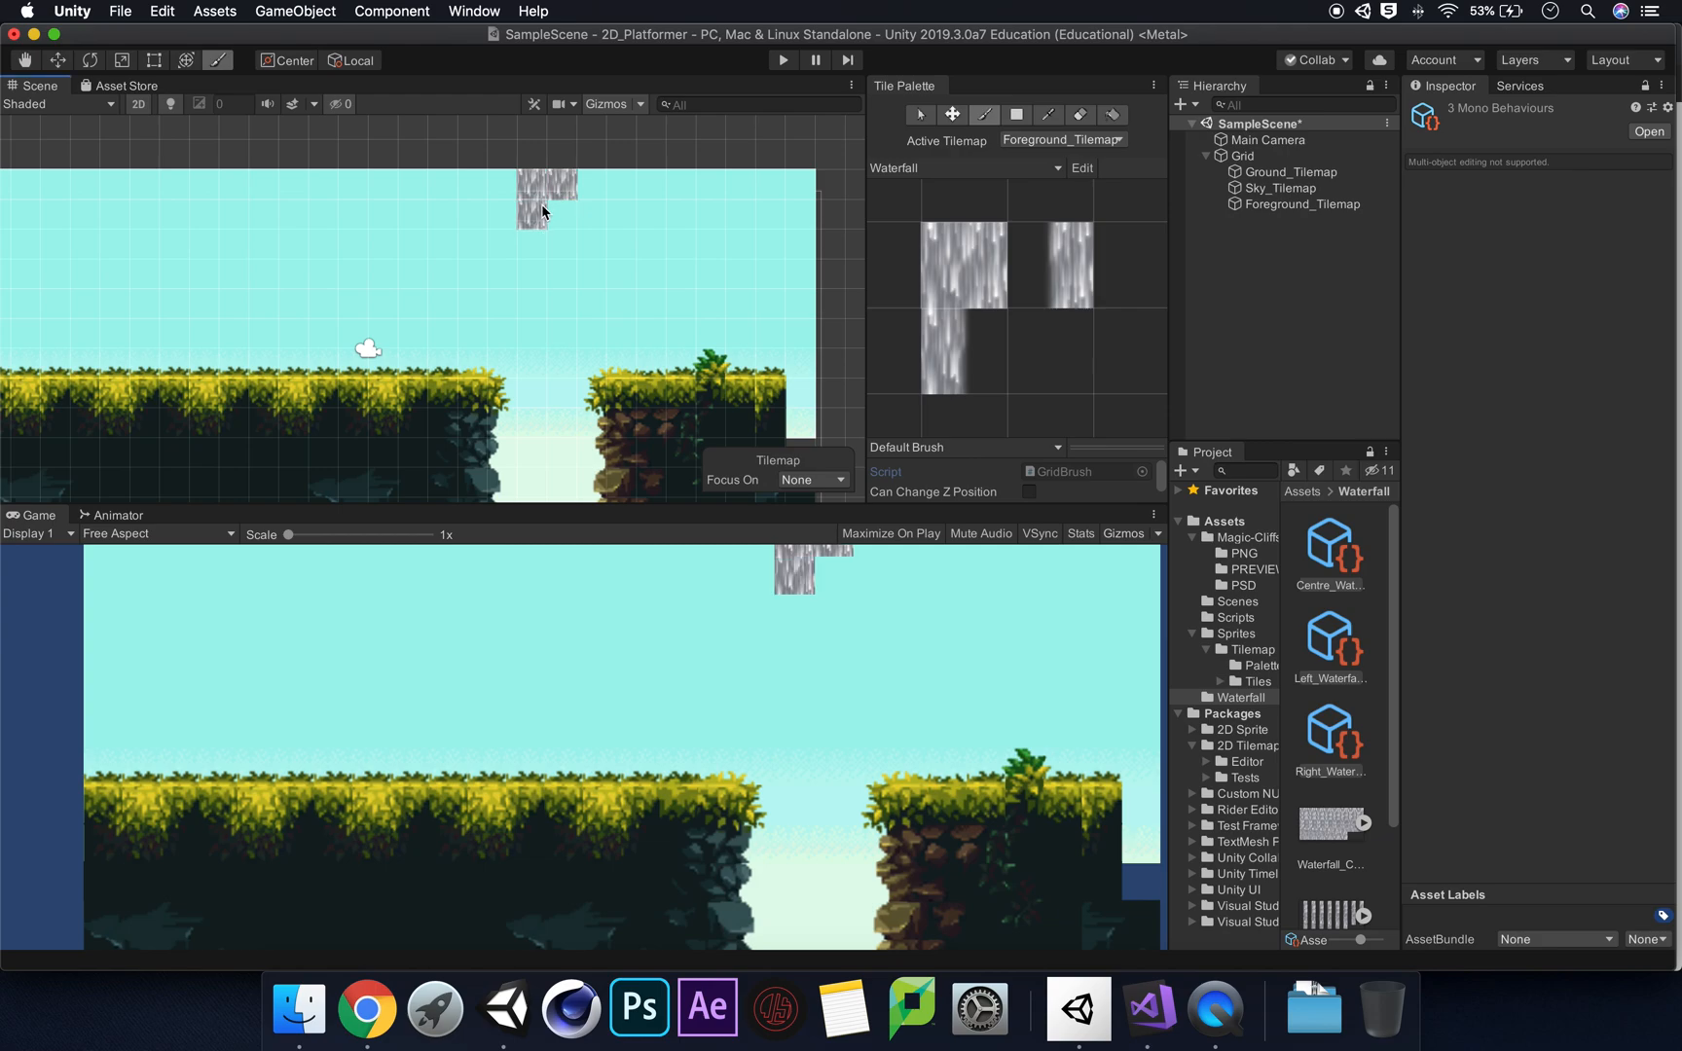
mouse_move(538, 214)
mouse_down()
mouse_move(556, 210)
mouse_move(537, 263)
mouse_move(559, 284)
mouse_move(536, 329)
mouse_move(557, 354)
mouse_move(537, 375)
mouse_move(555, 433)
mouse_move(530, 447)
mouse_move(542, 481)
mouse_up()
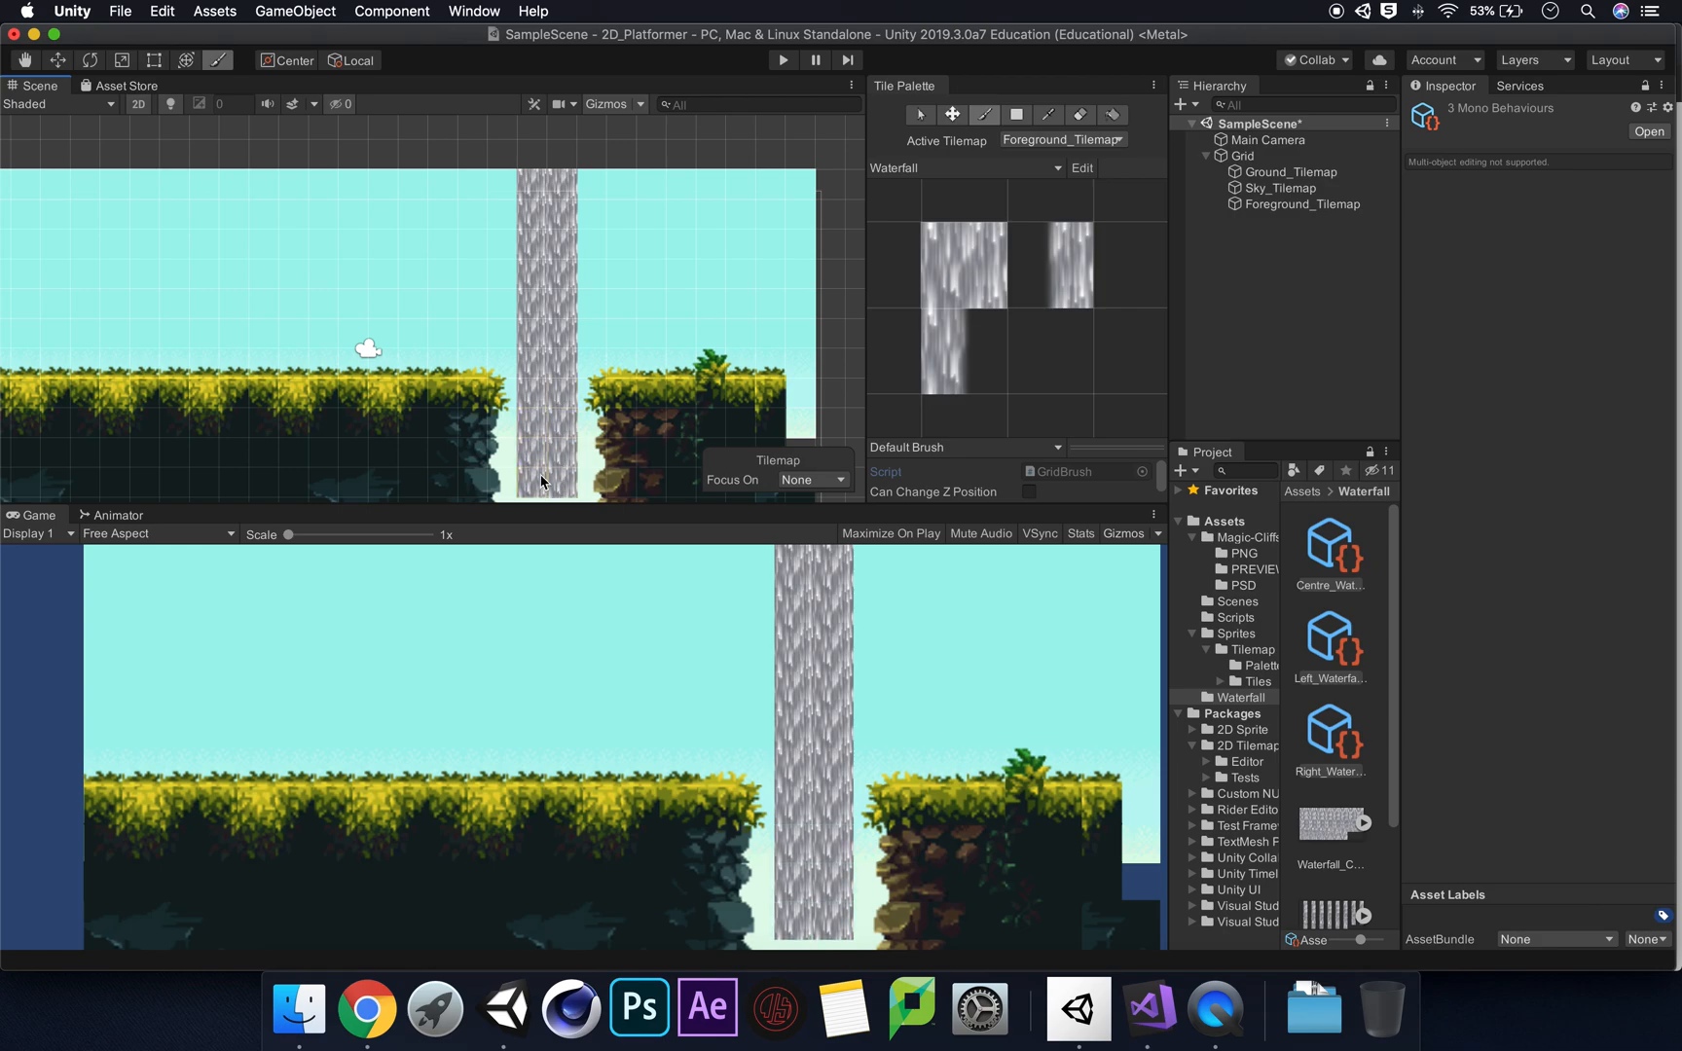
scroll(564, 455, down, 5)
scroll(564, 454, down, 3)
click(542, 490)
click(564, 491)
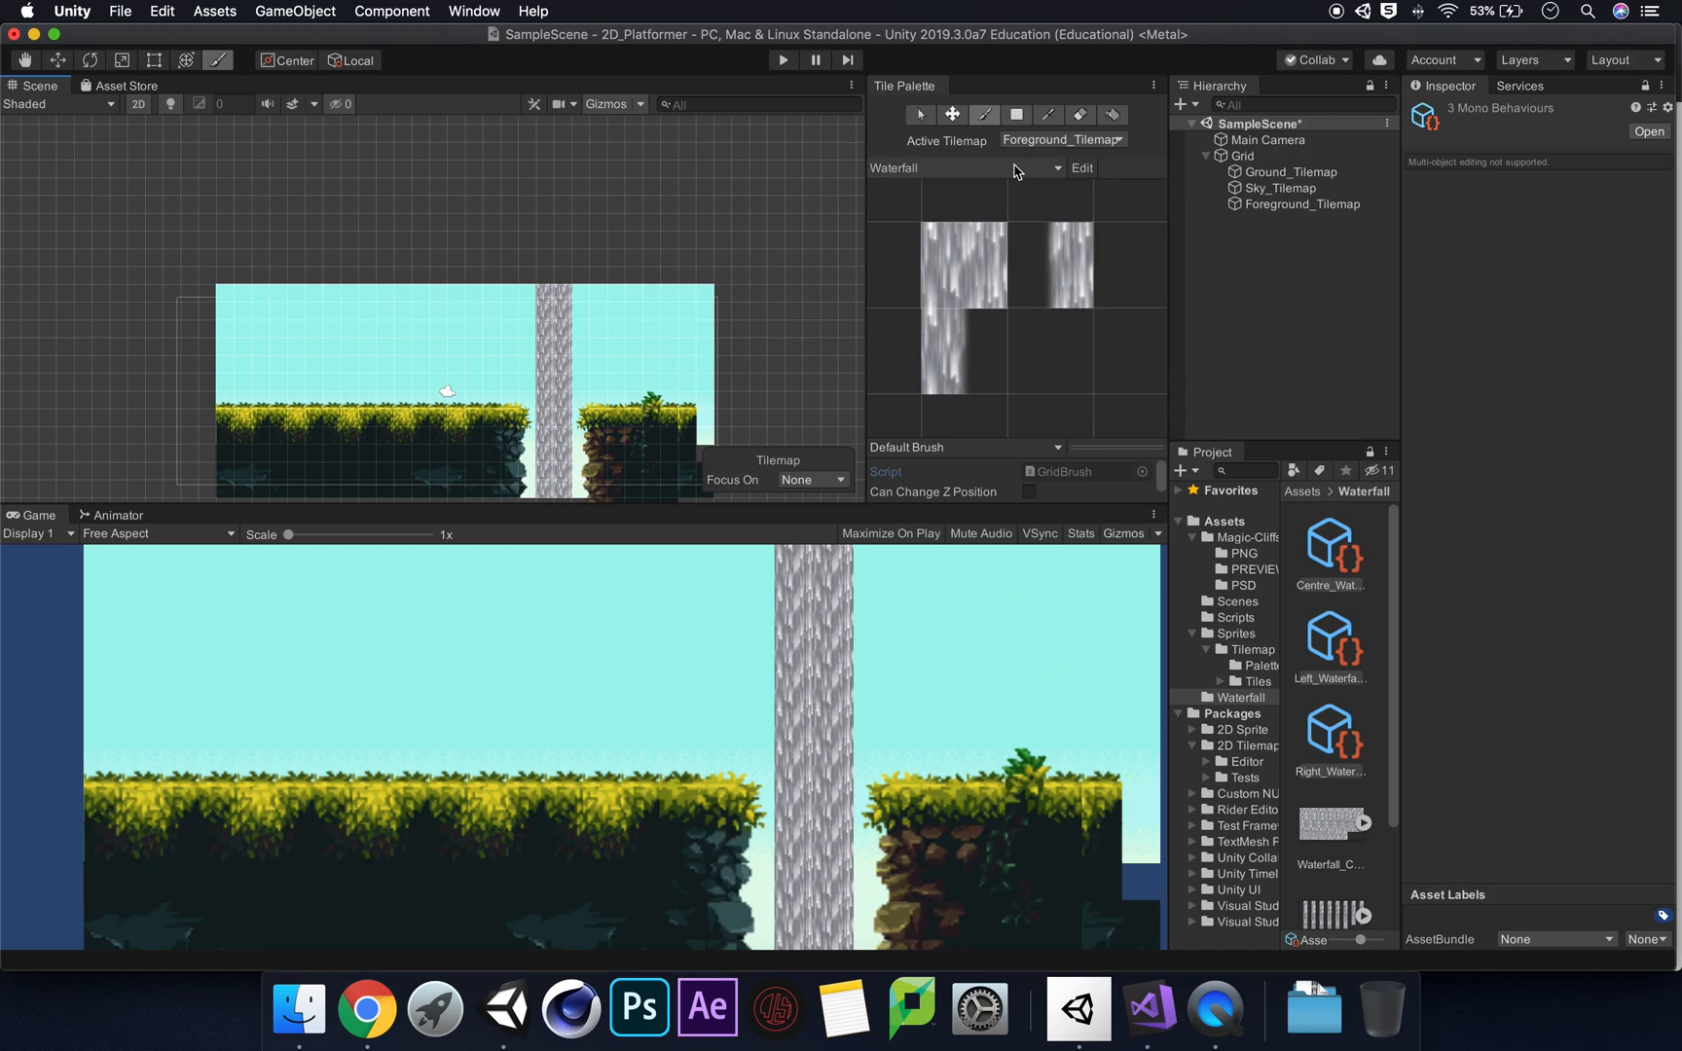
Step: Paint left waterfall tiles along the column's left edge, from the top of the sky down to the grass line
click(1055, 258)
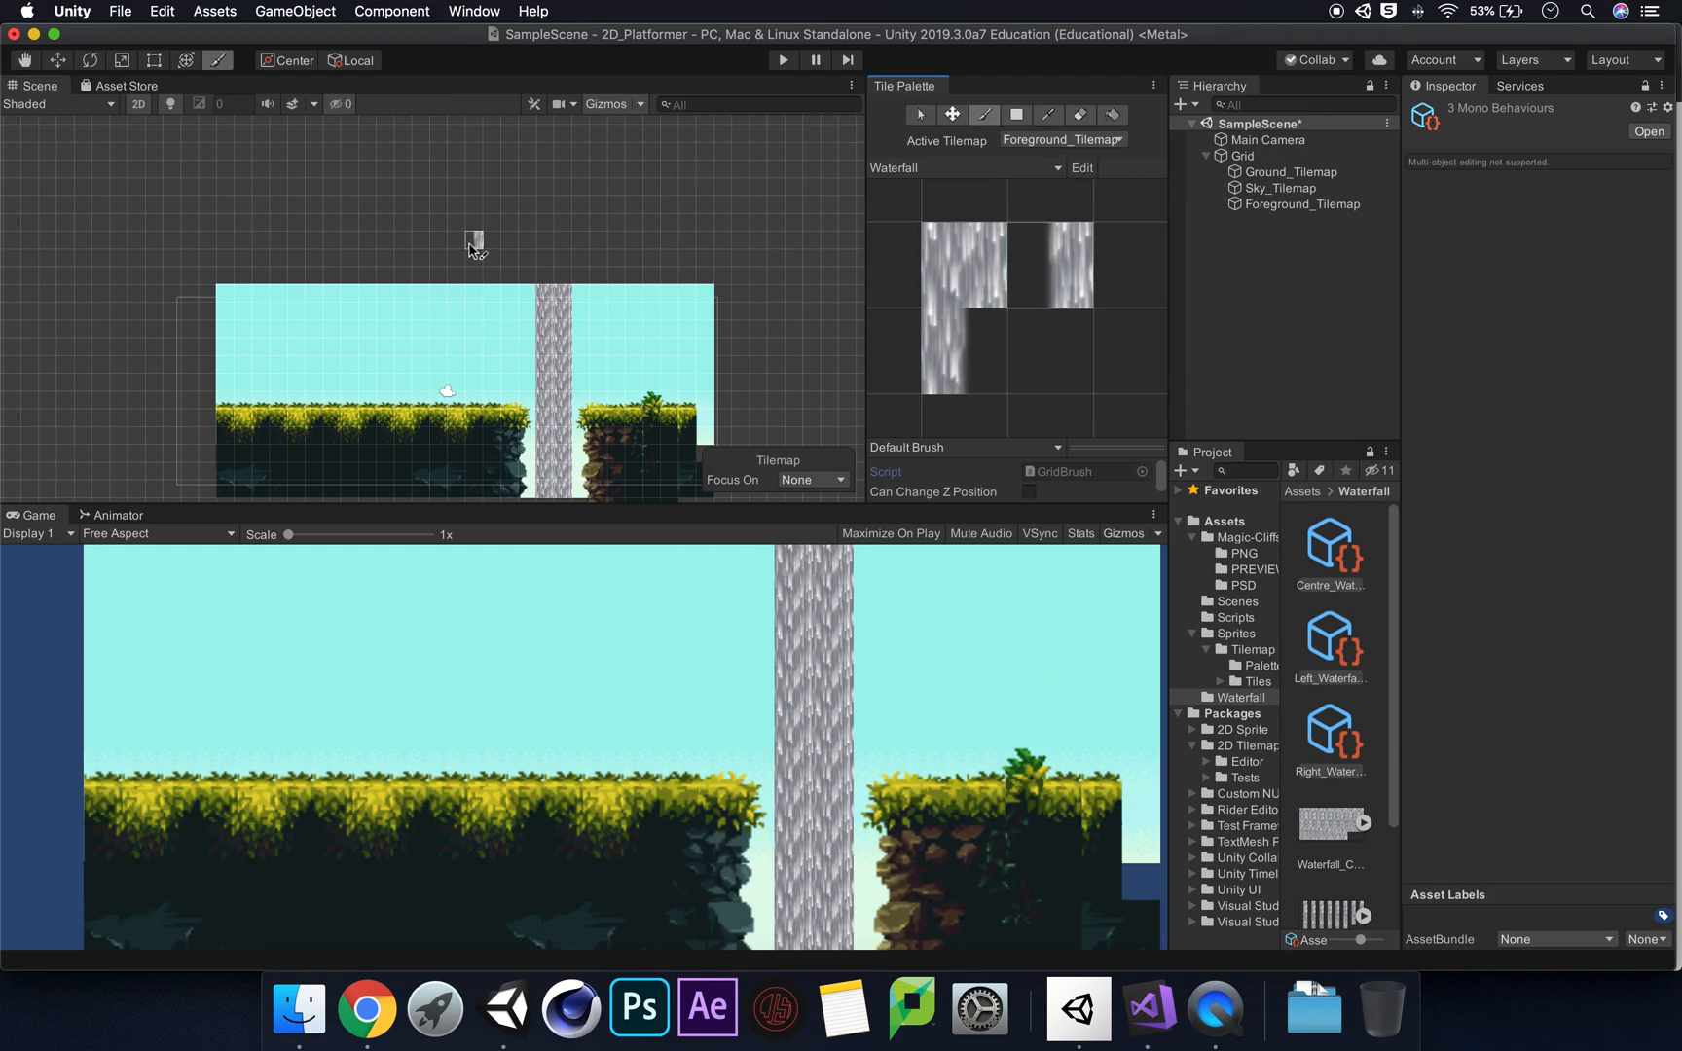
click(524, 297)
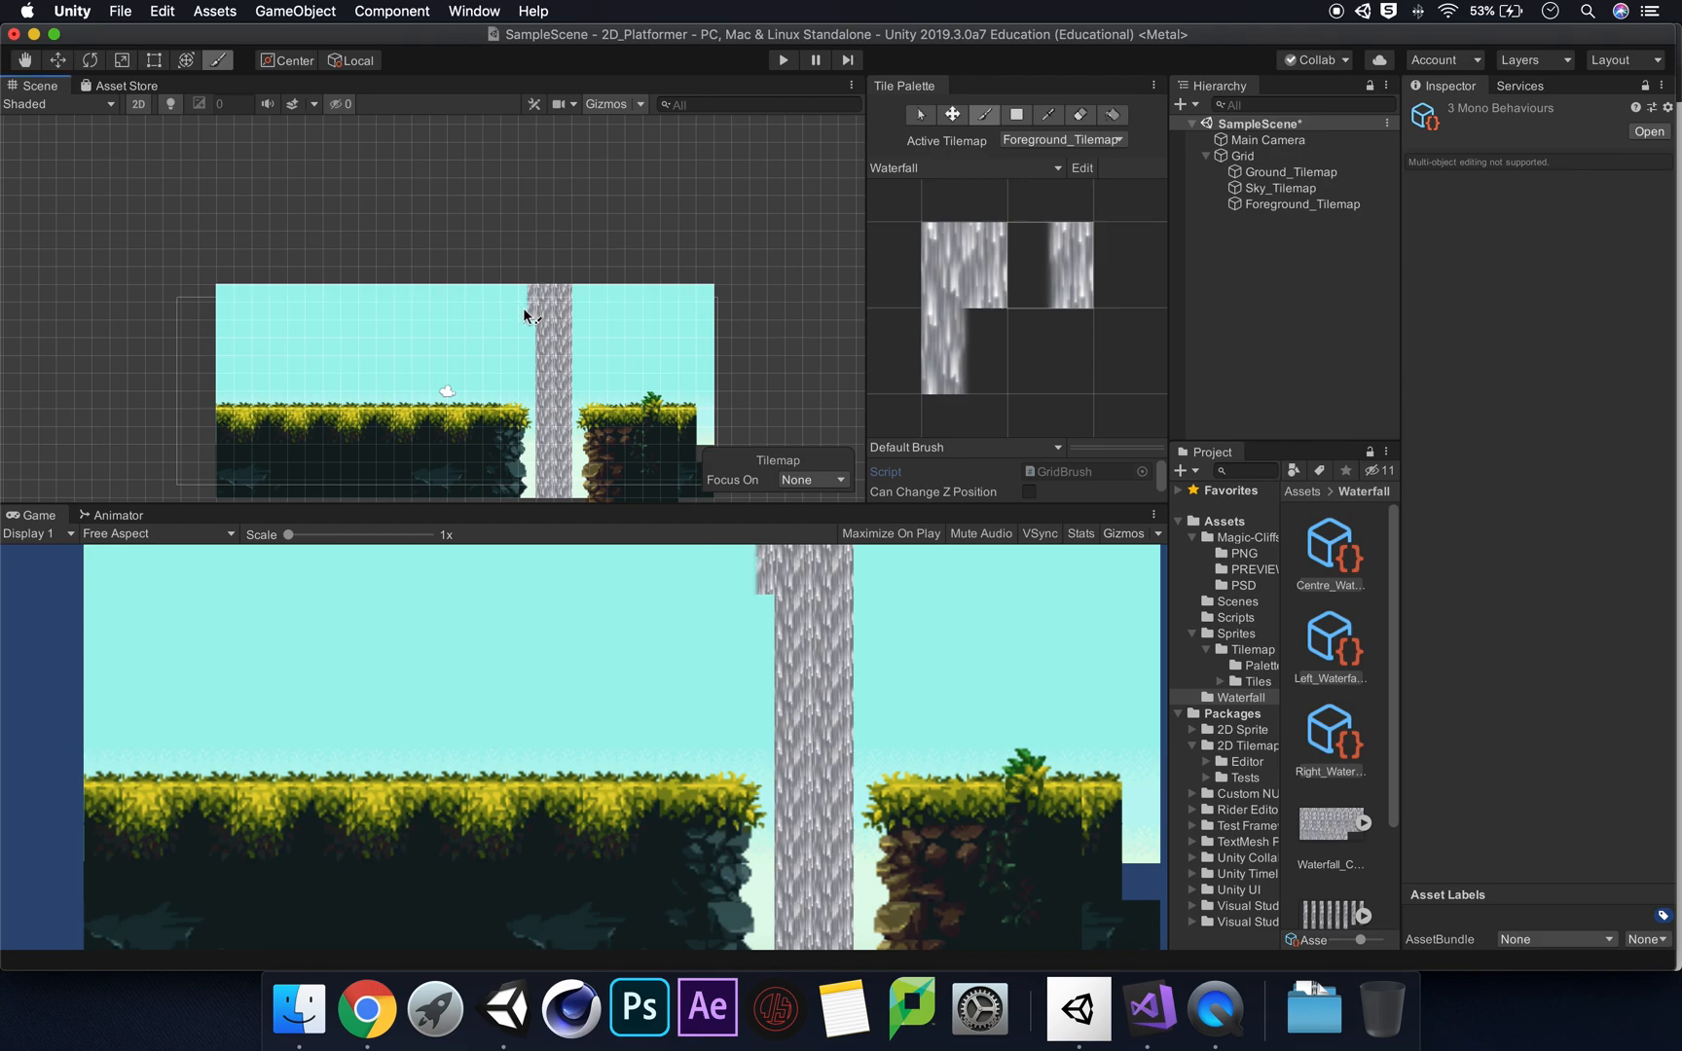
scroll(523, 307, up, 5)
click(541, 431)
click(536, 375)
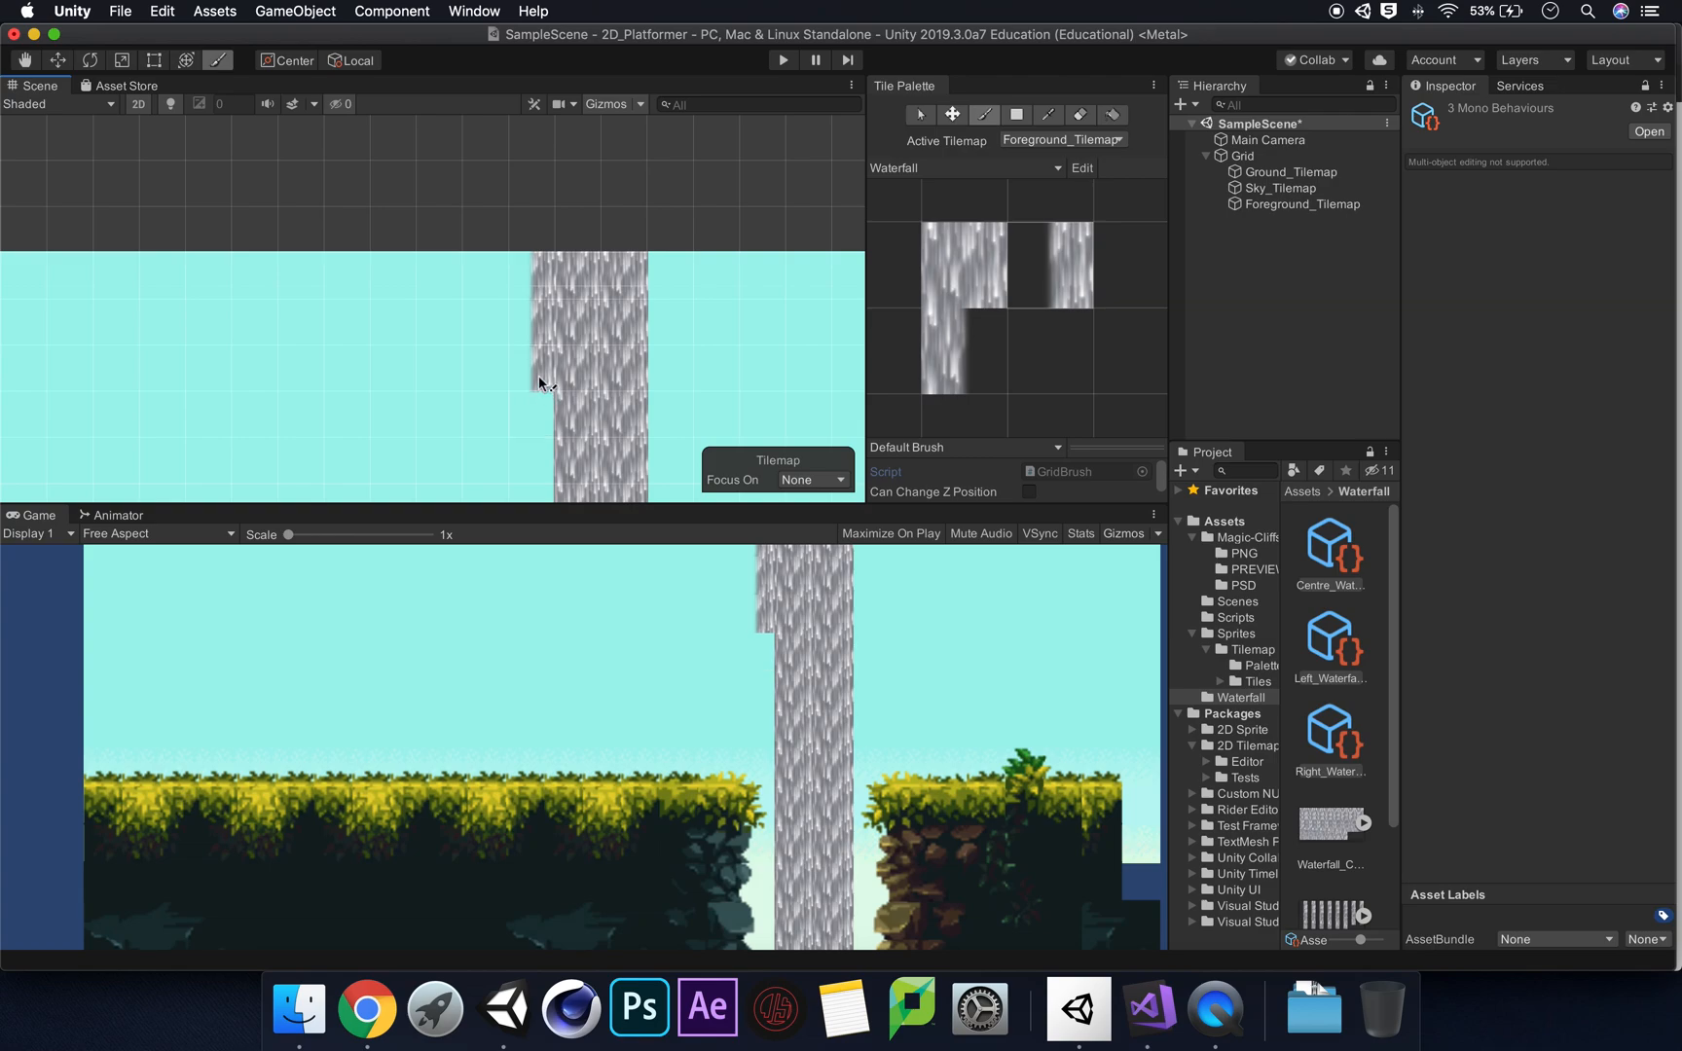
scroll(543, 407, down, 2)
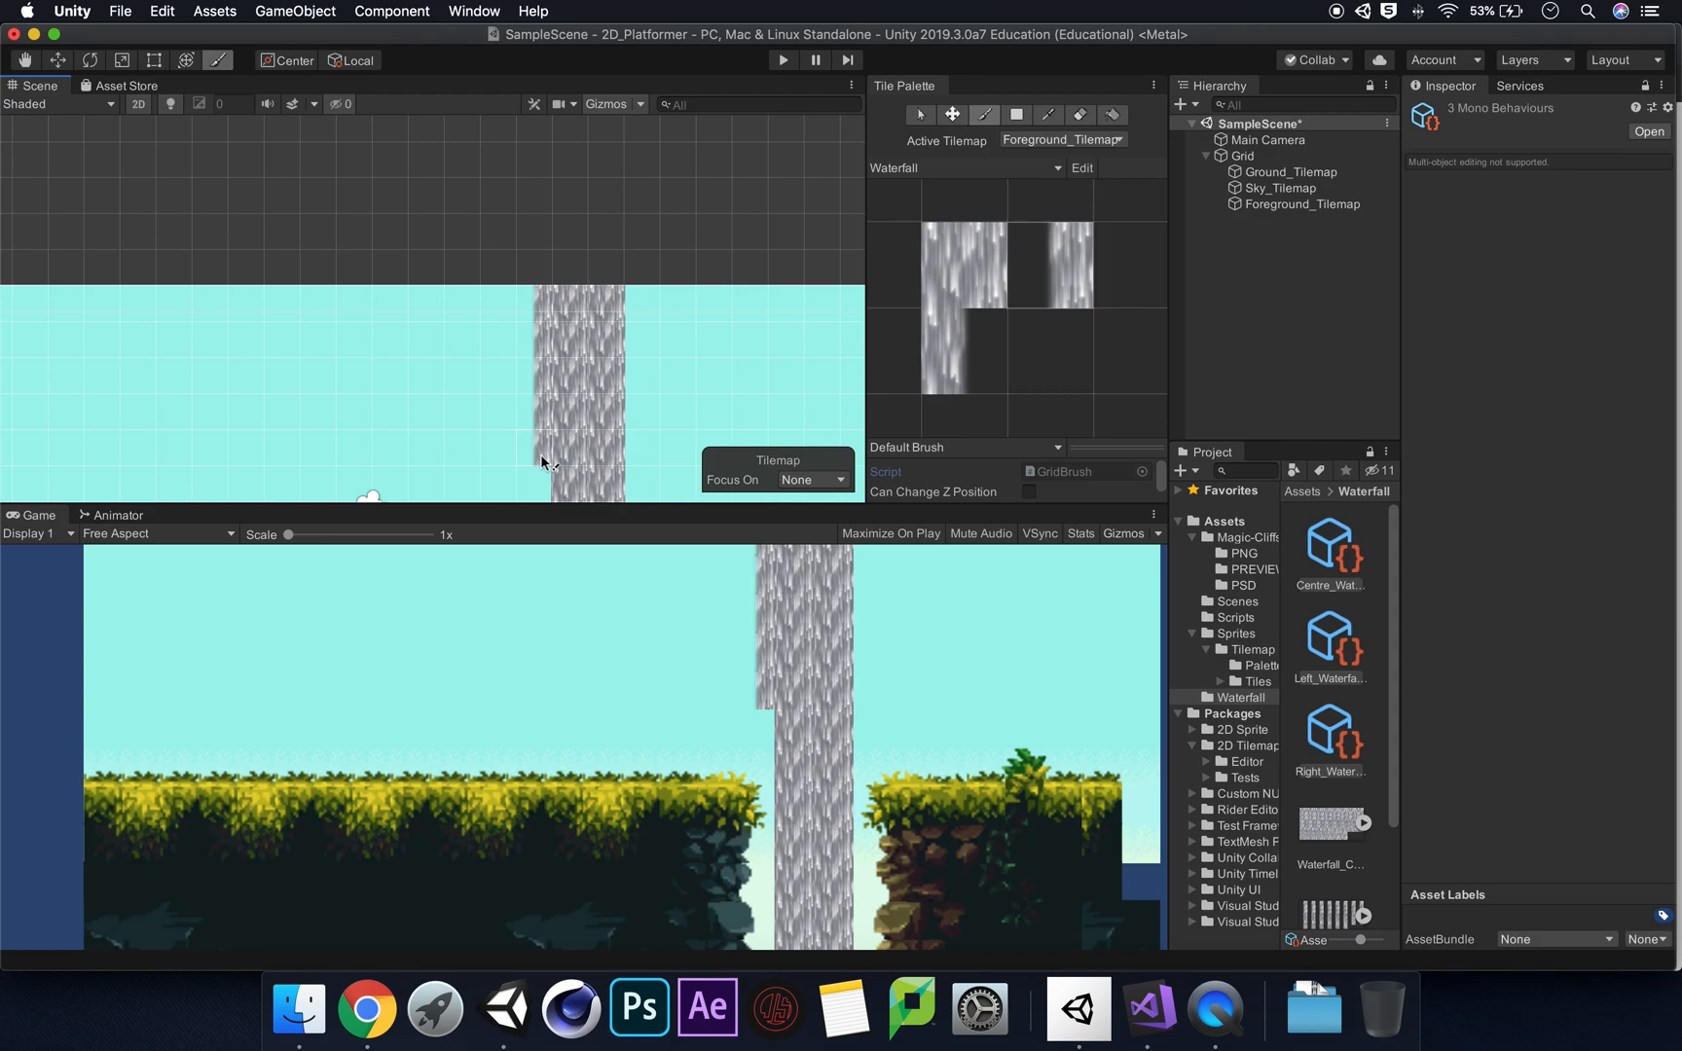
drag(541, 469, 542, 513)
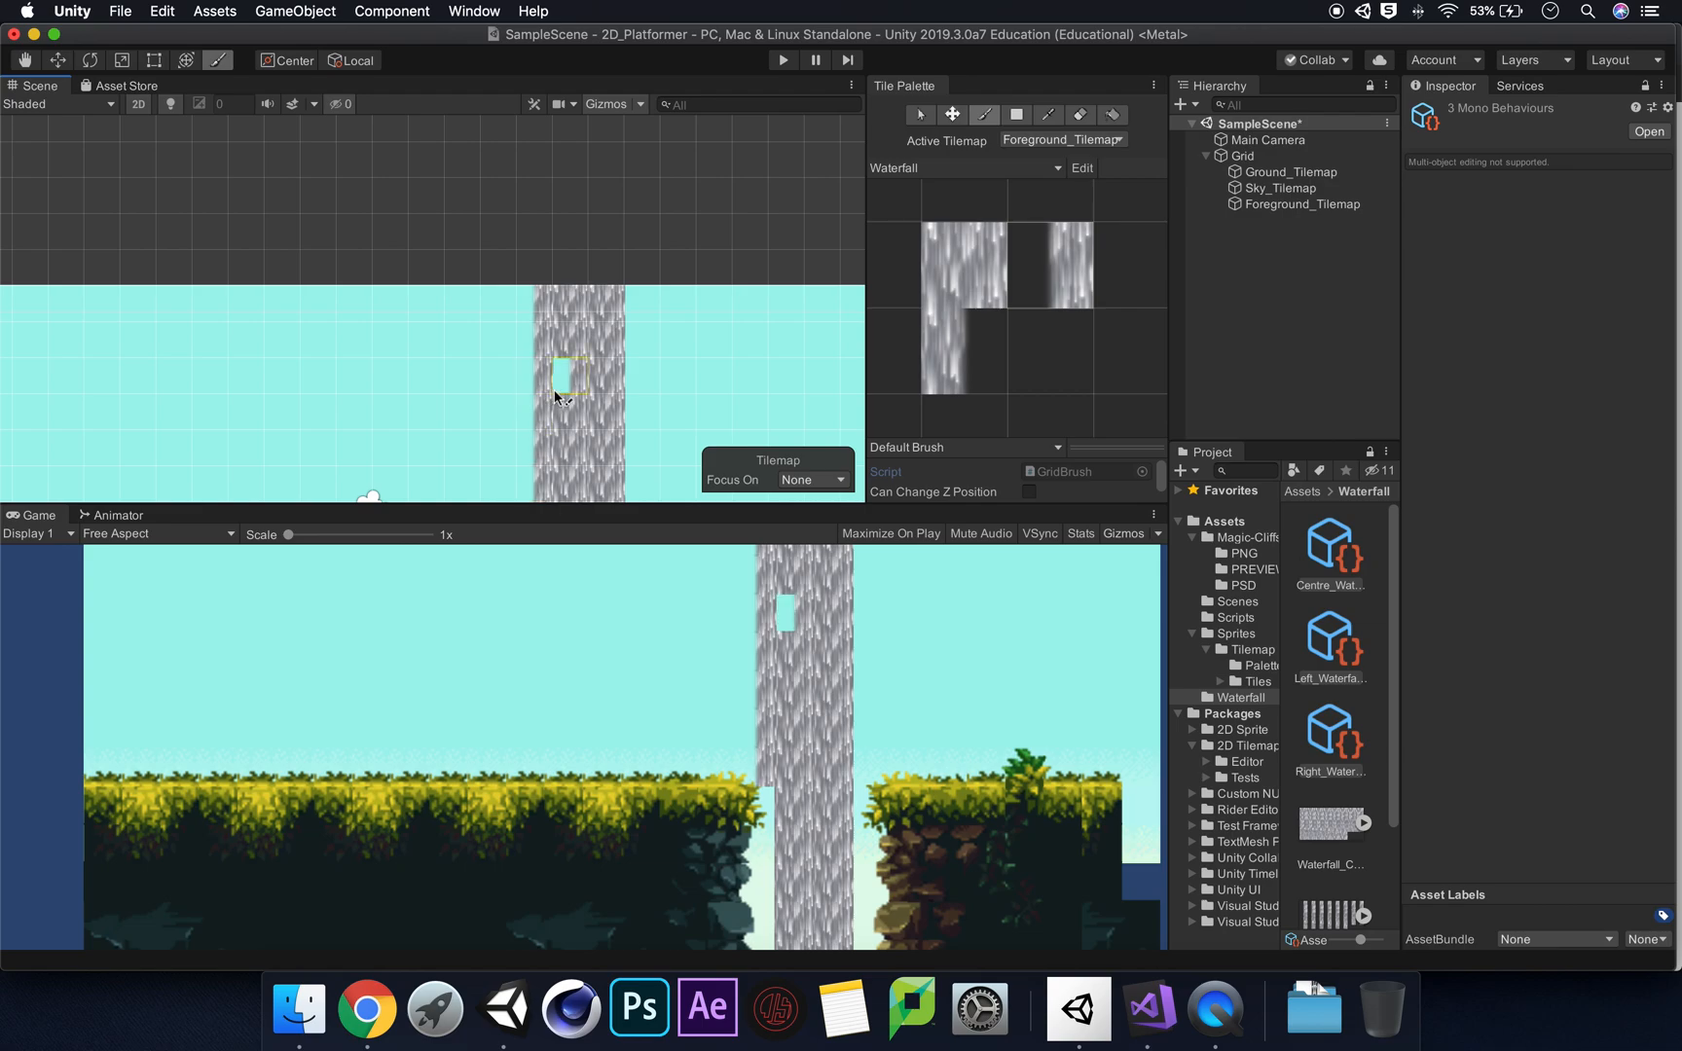
Step: Extend the left waterfall edge down to the bottom of the gap, undoing any misplaced tile
scroll(553, 390, down, 5)
click(27, 60)
drag(642, 390, 643, 238)
click(1063, 274)
click(569, 336)
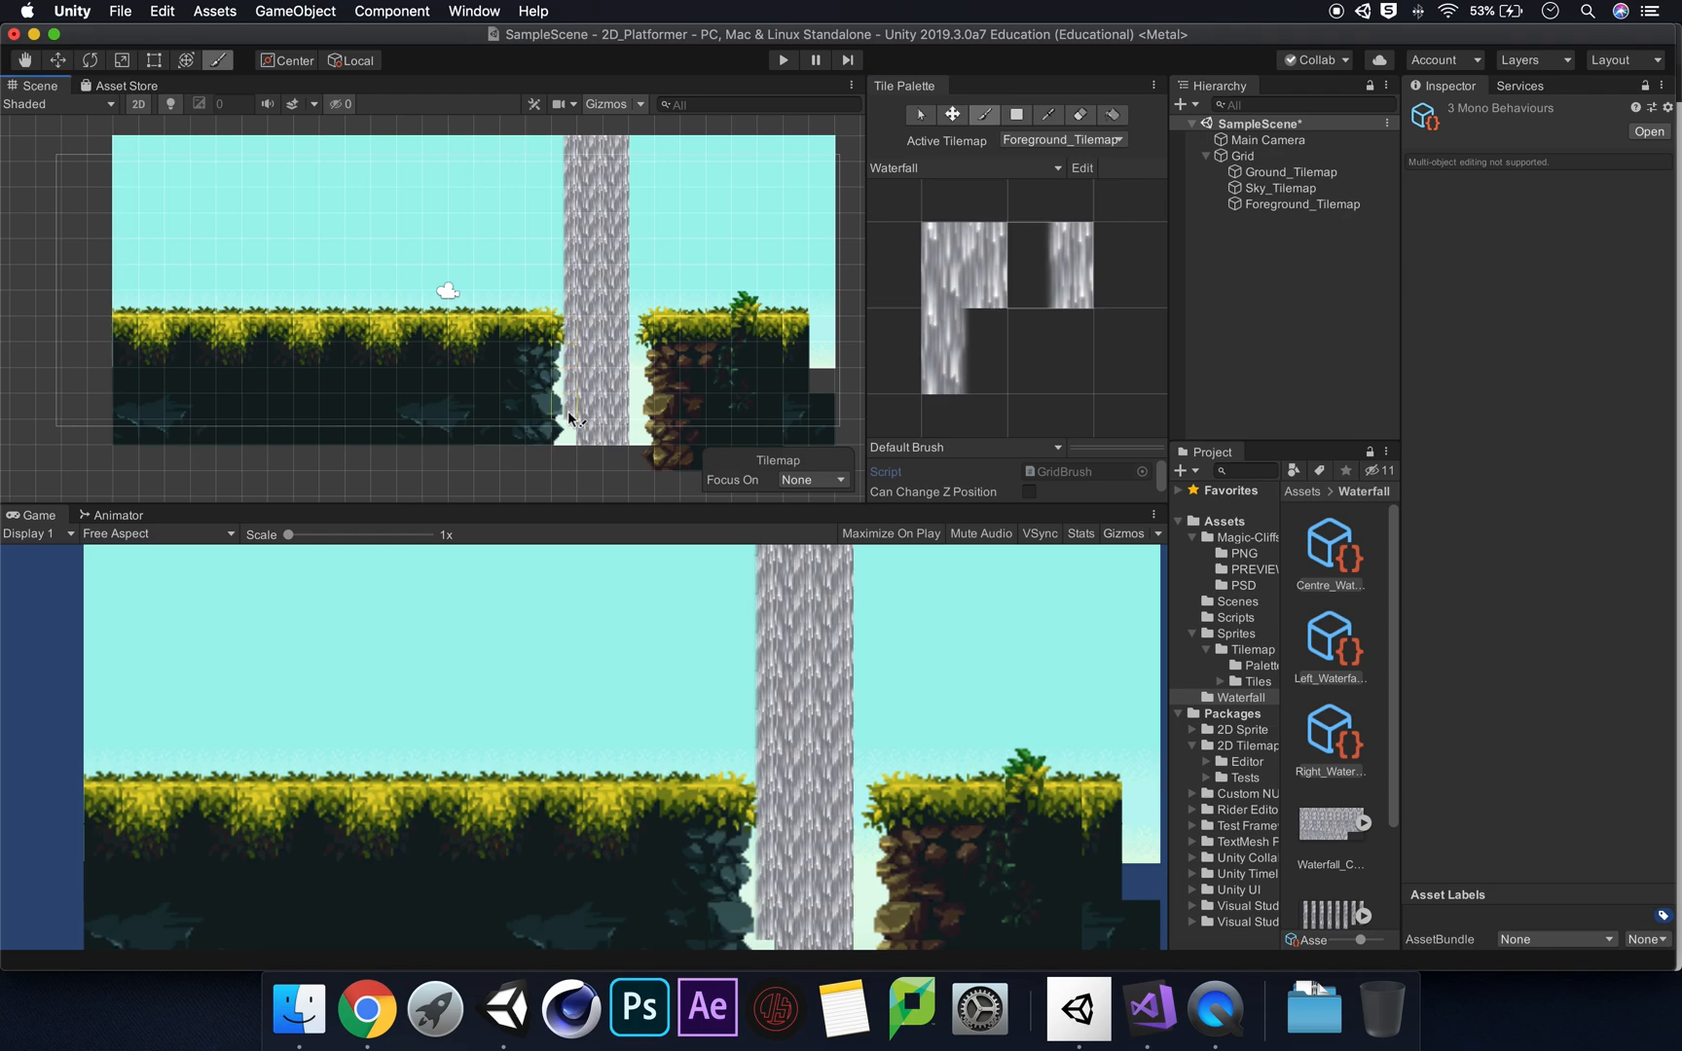
click(745, 354)
key(ctrl+z)
Step: Paint right waterfall tiles along the column's right edge, from the top of the sky to the bottom of the gap
click(964, 355)
click(650, 154)
drag(642, 153, 635, 435)
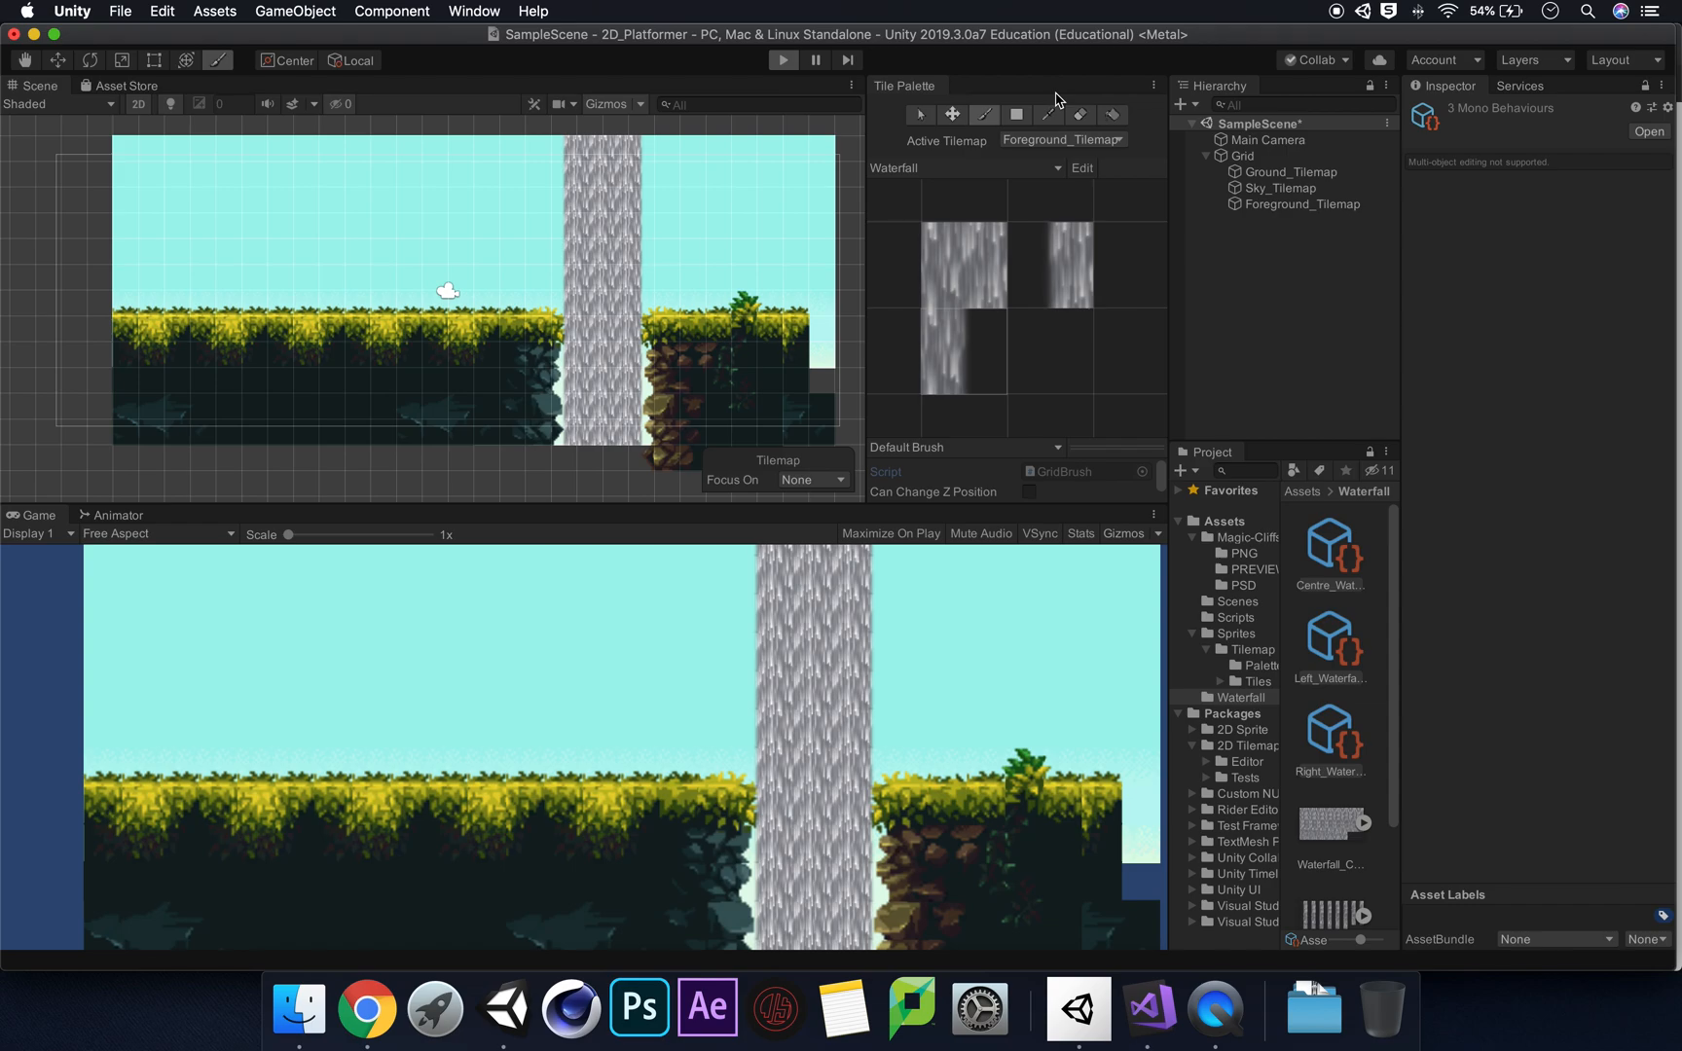
Step: Play the scene to check the waterfall's animation speed and stop playback
key(t)
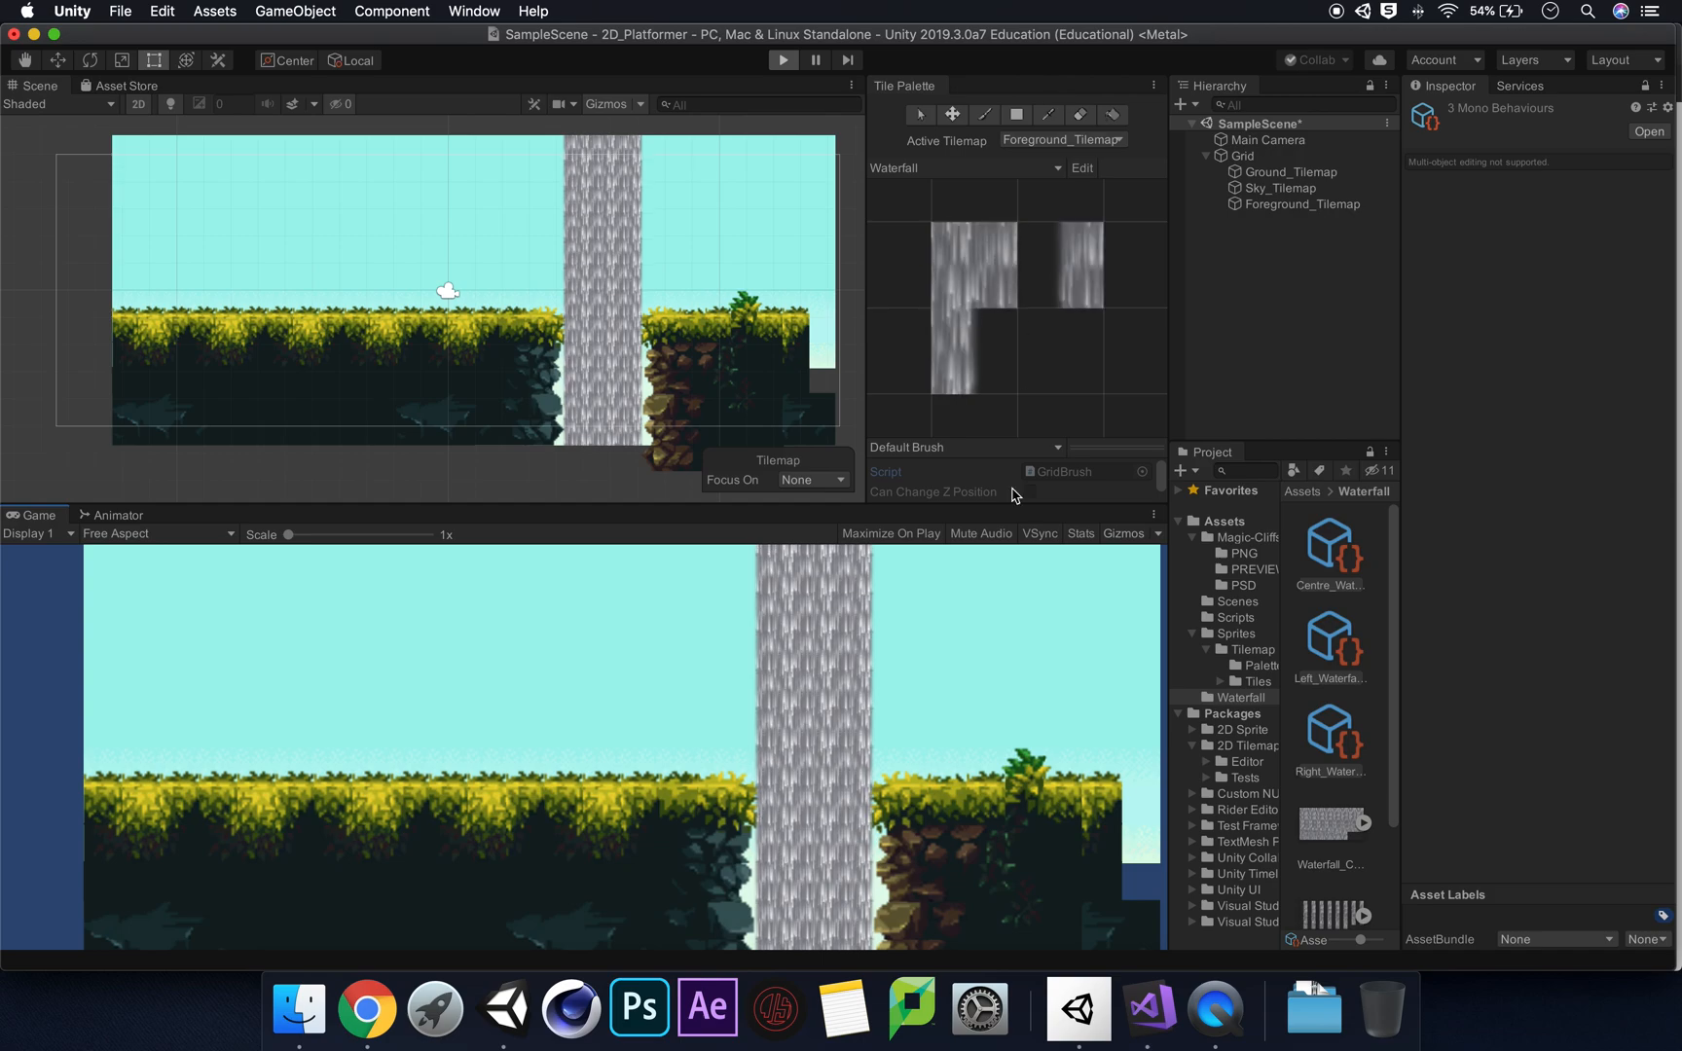
click(784, 60)
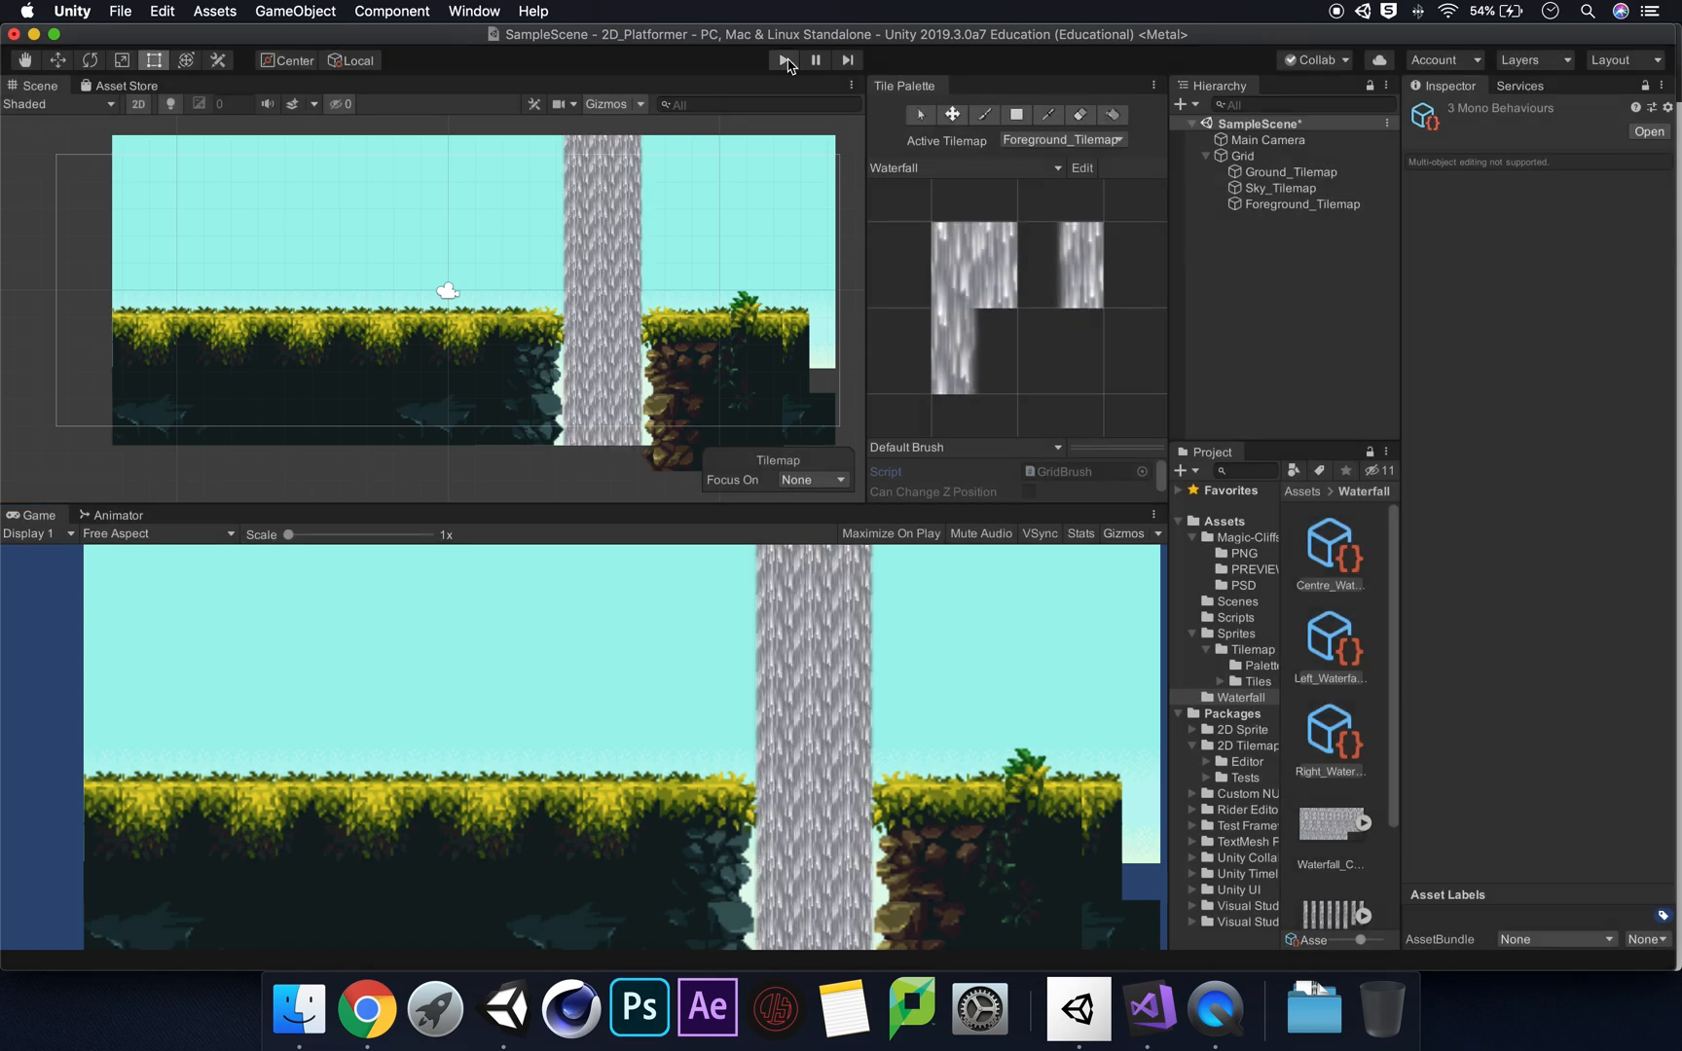
Step: Set the Minimum Speed of the Centre_Waterfall animated tile to 30
click(1337, 558)
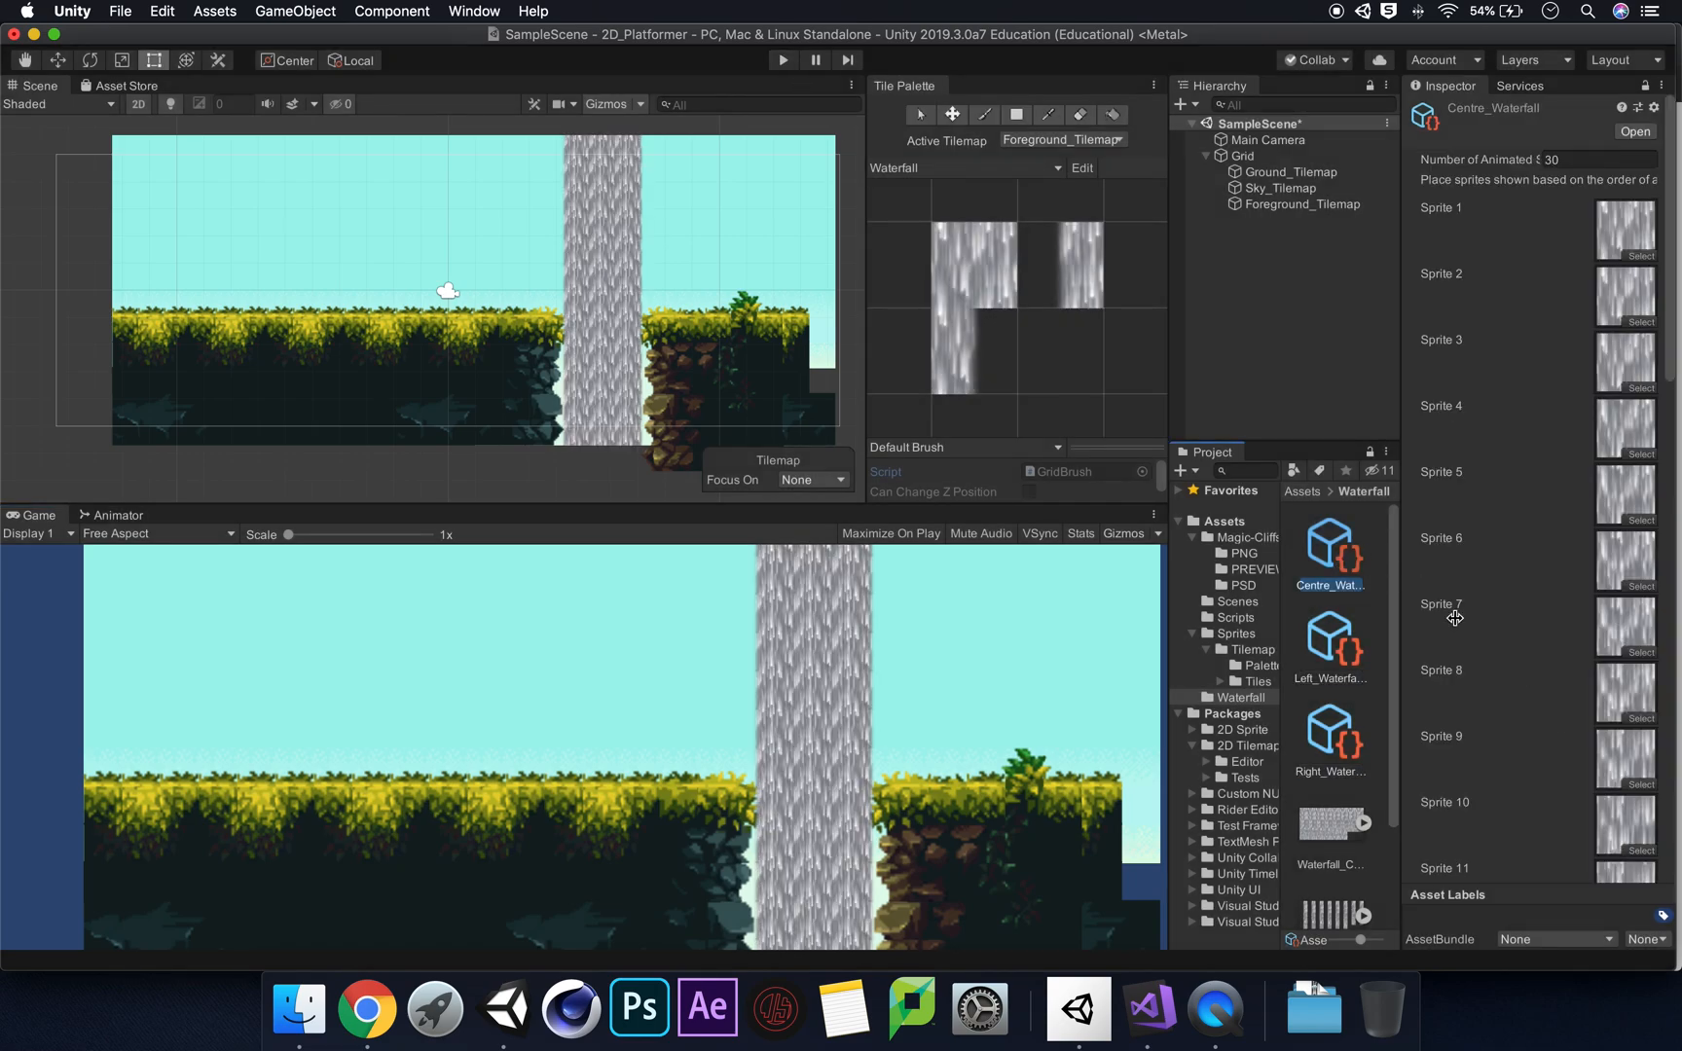
click(1350, 648)
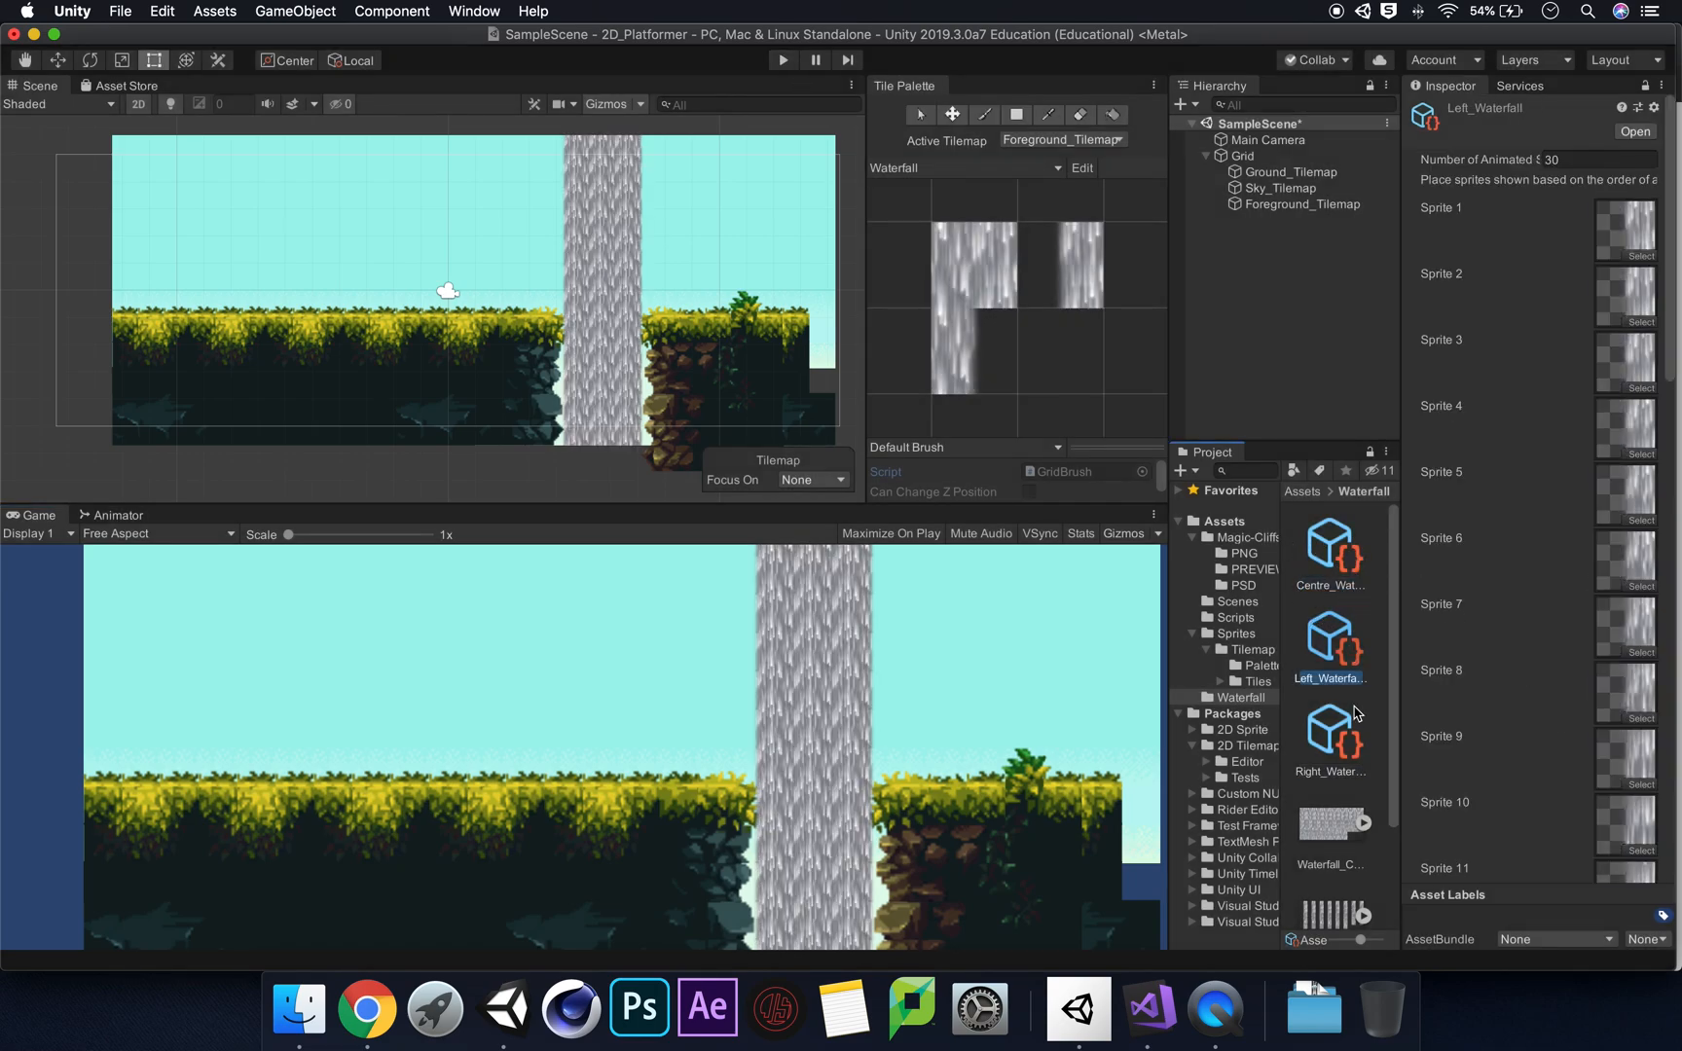
click(1341, 726)
click(1334, 646)
click(1324, 552)
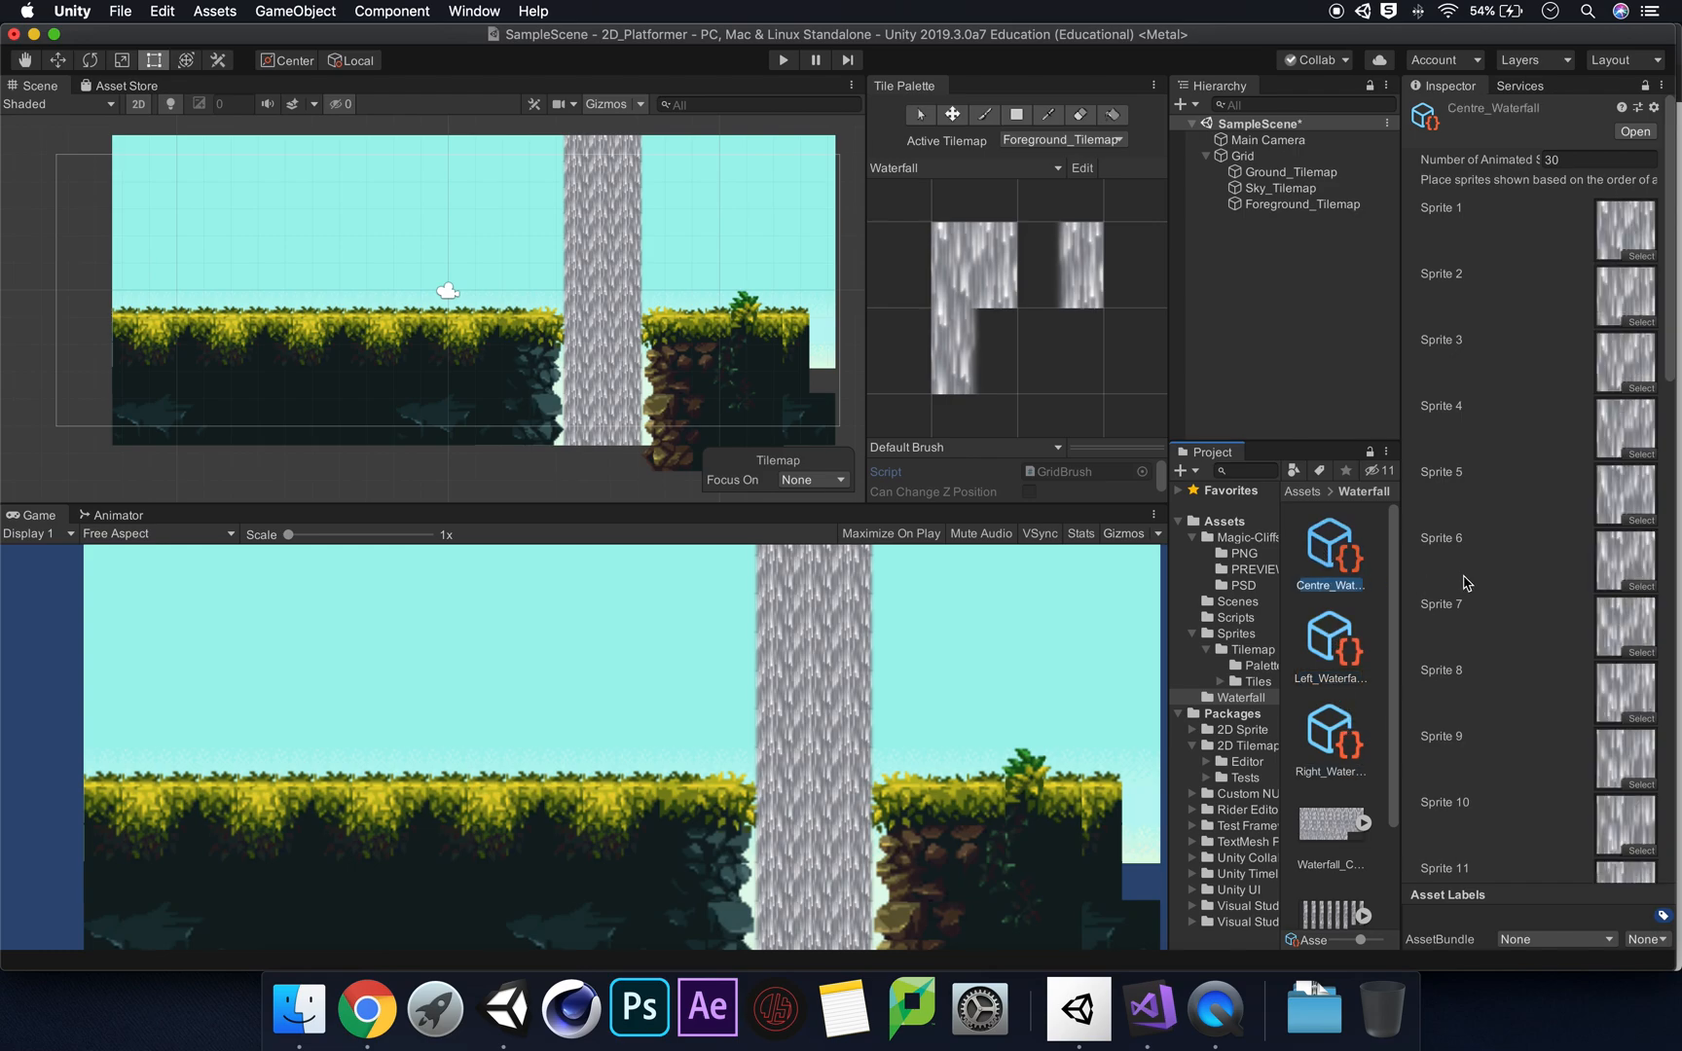
scroll(1464, 582, down, 15)
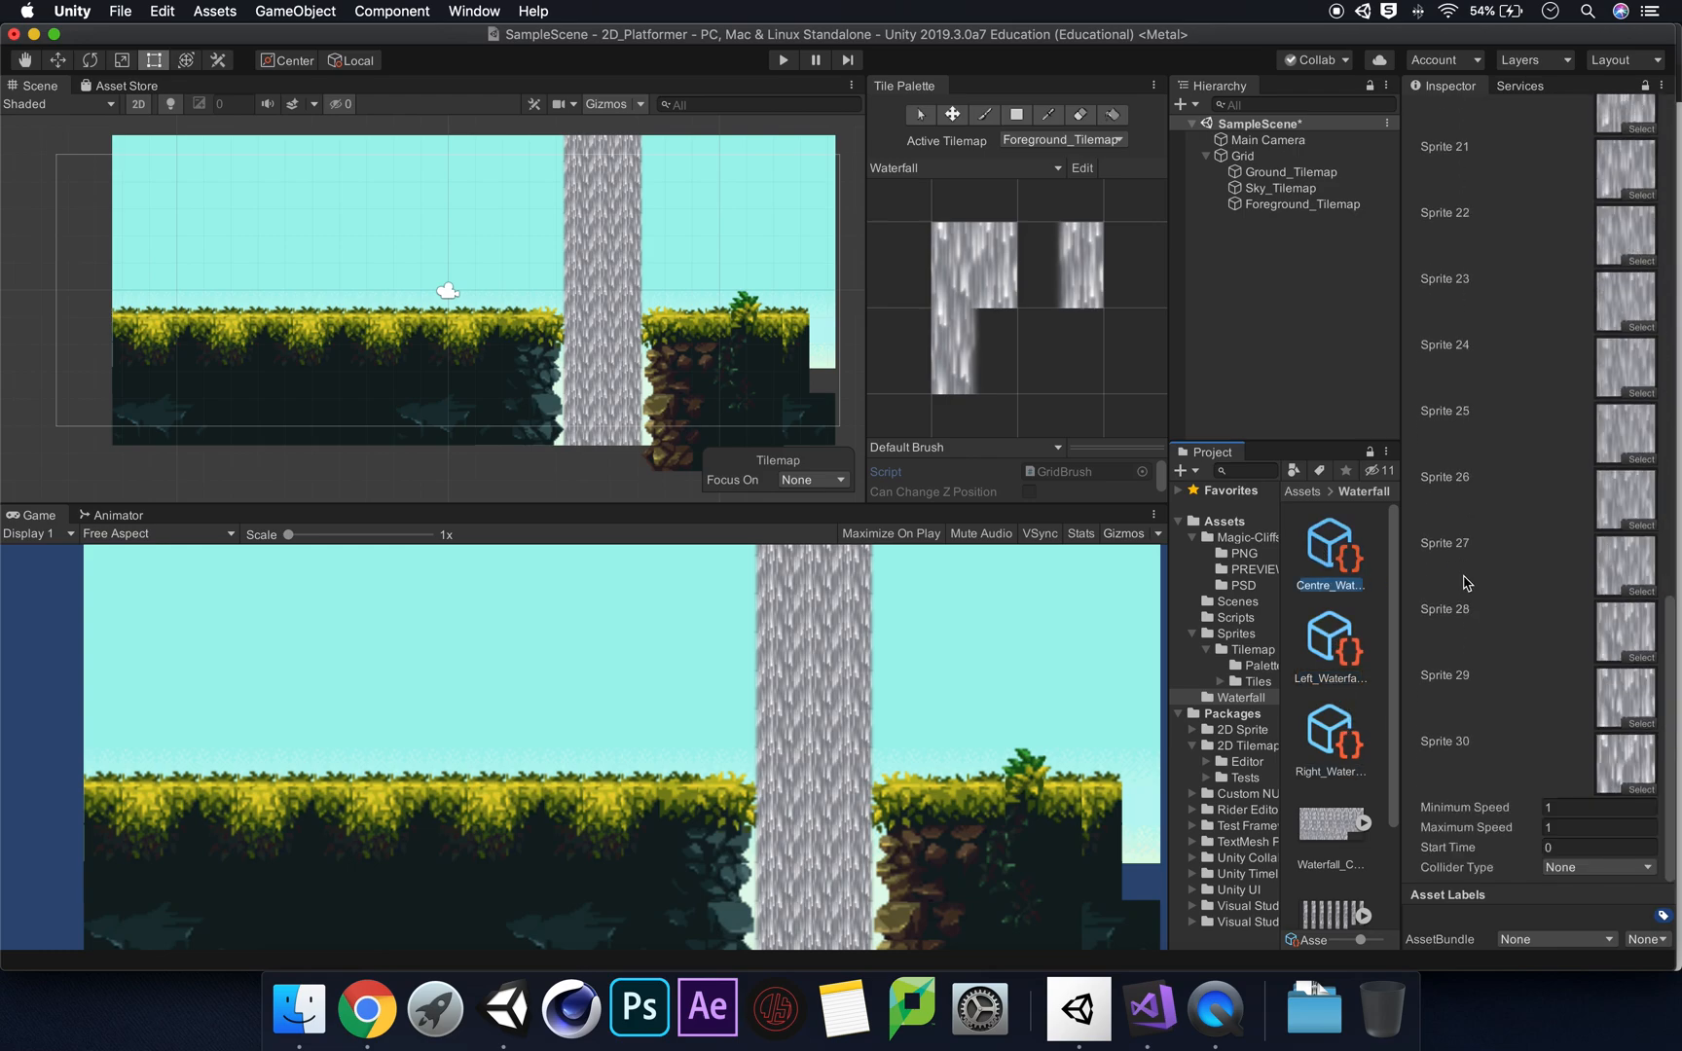
click(1581, 808)
text(30)
Step: Set the Minimum Speed of the left and right waterfall animated tiles to 30 and play the scene
click(1324, 638)
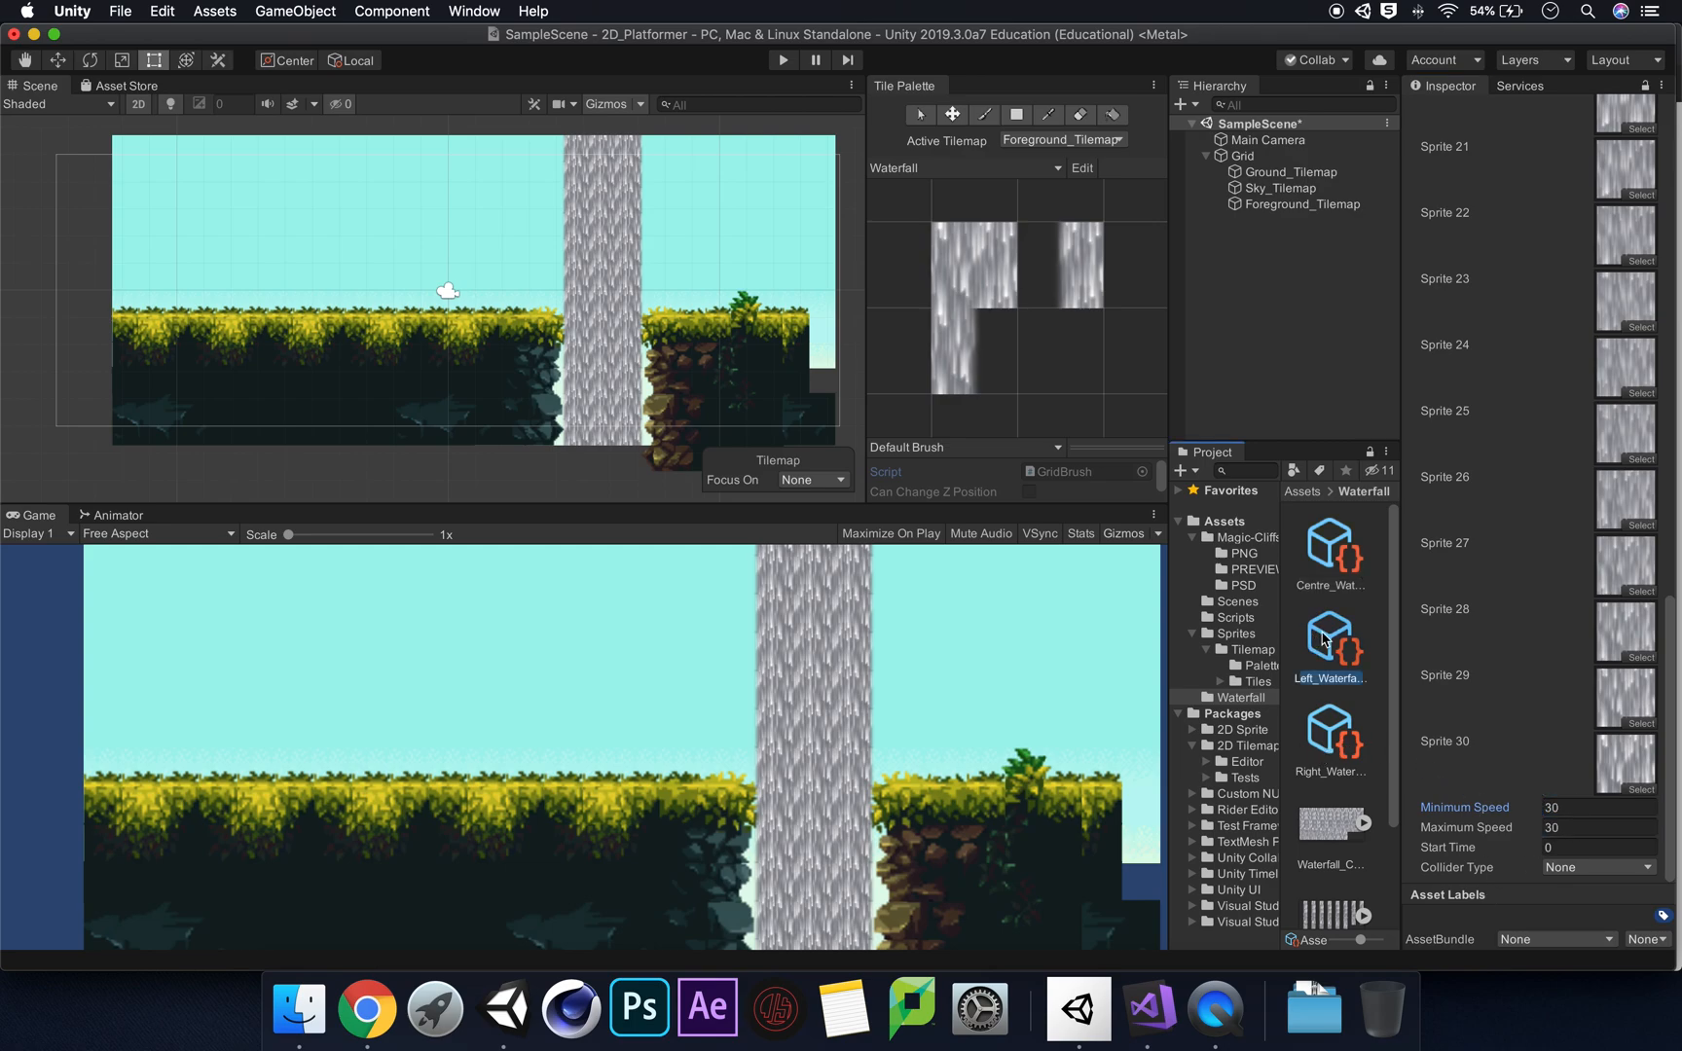
click(1569, 807)
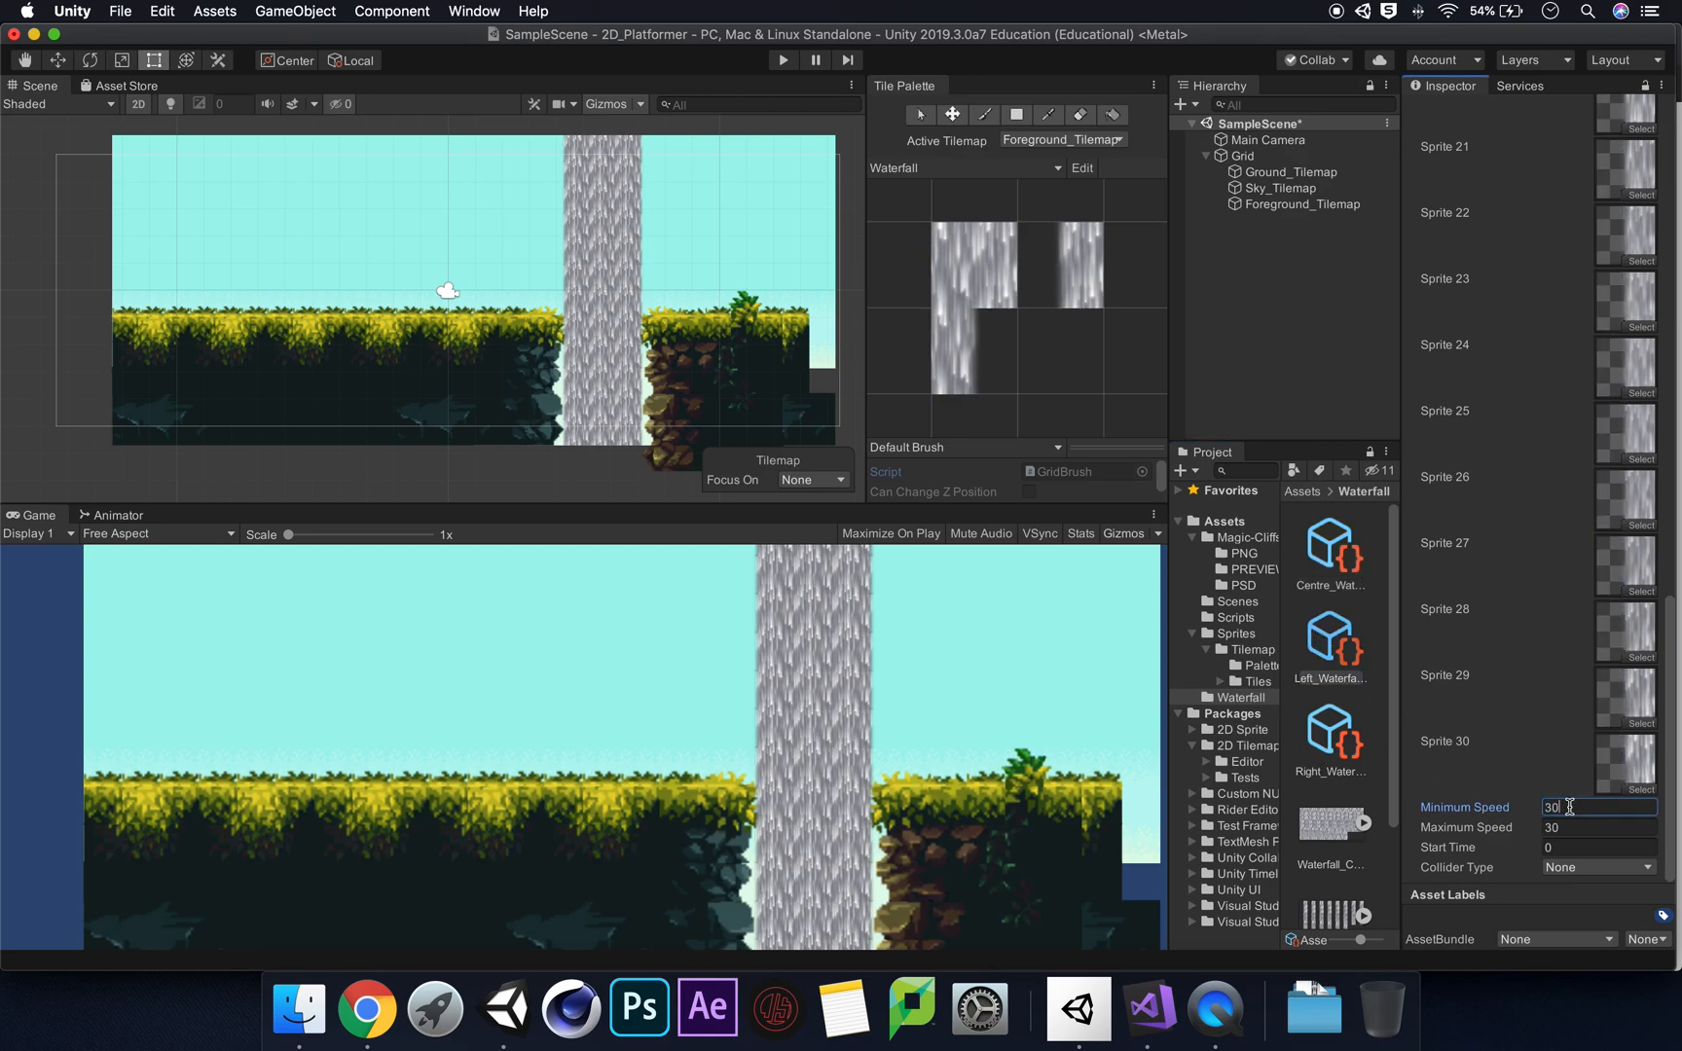
click(1332, 740)
click(1560, 806)
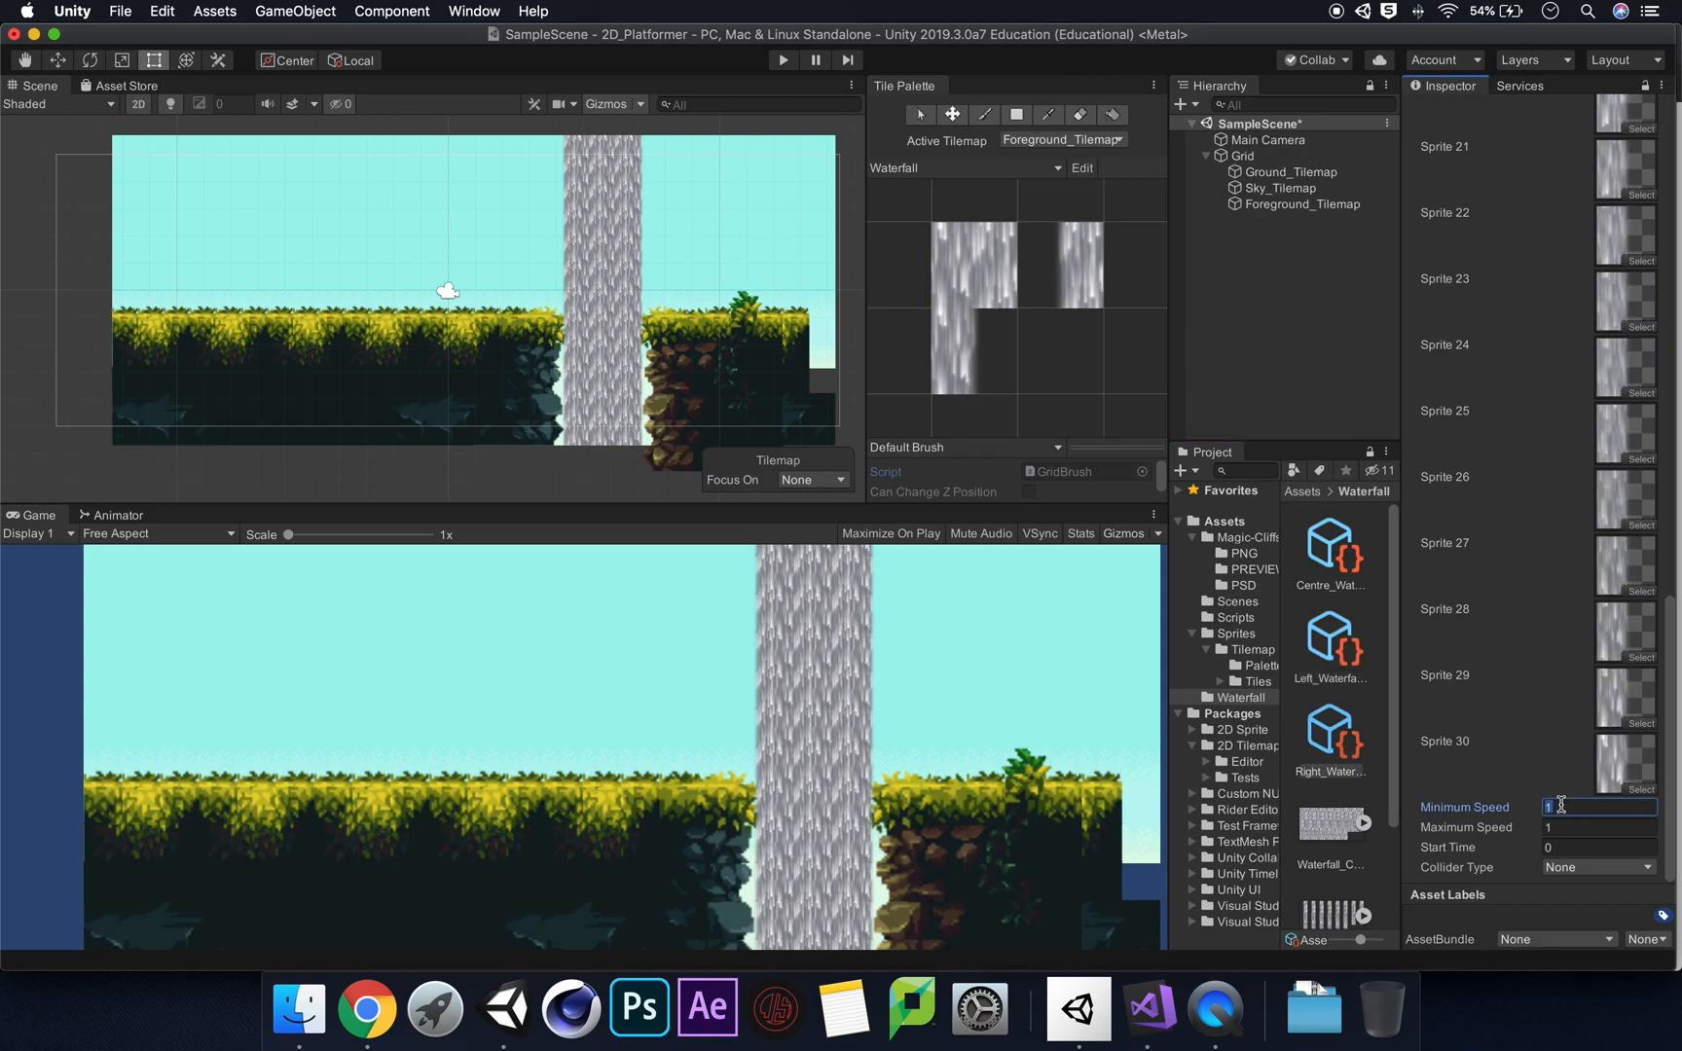
text(30)
click(781, 60)
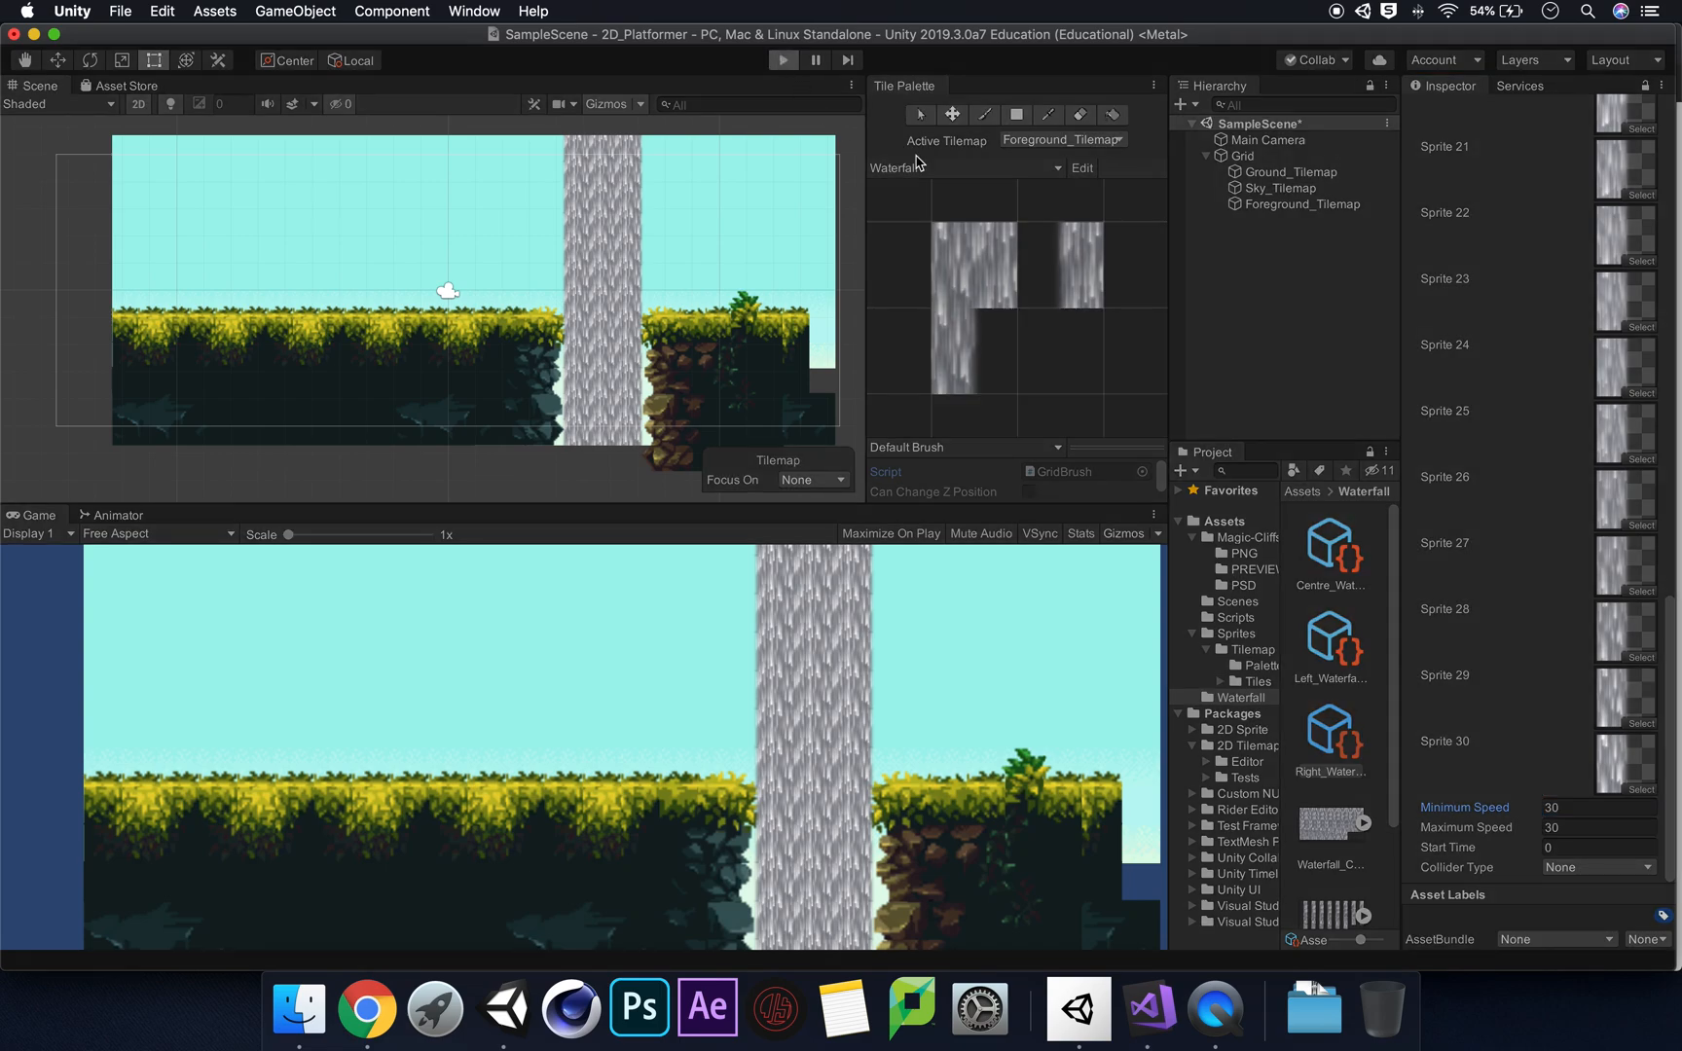